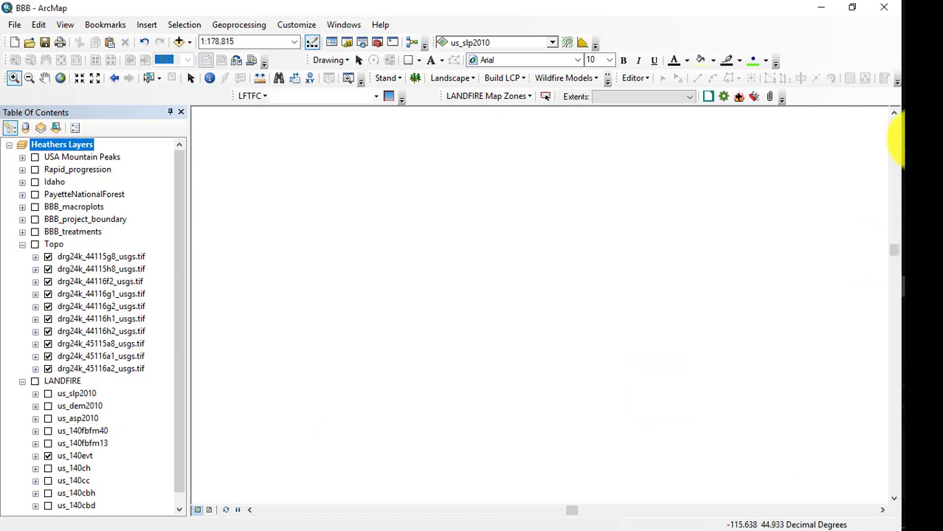
- Check the Lesson_3 folder contents and review the current and scratch workspace paths in the geoprocessing environment settings
{"action": "left_click", "coordinate": [920, 138]}
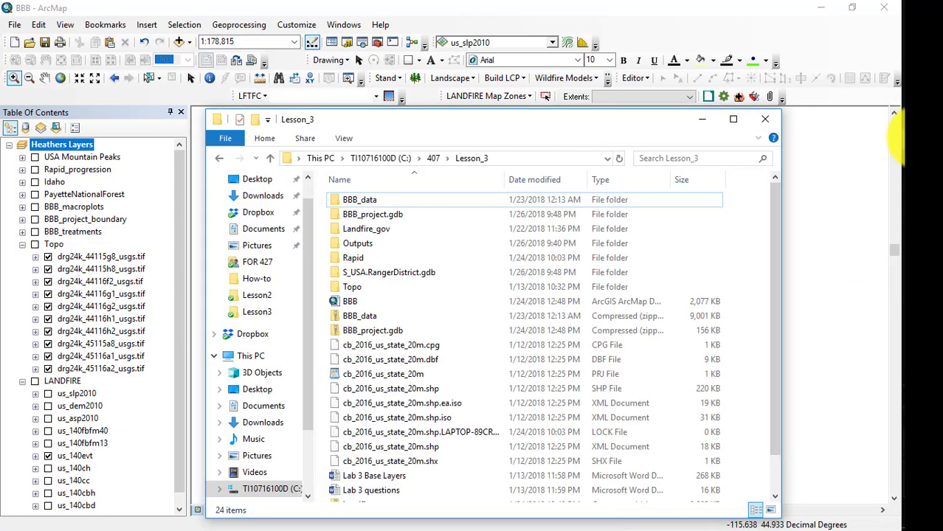
{"action": "right_click", "coordinate": [413, 244]}
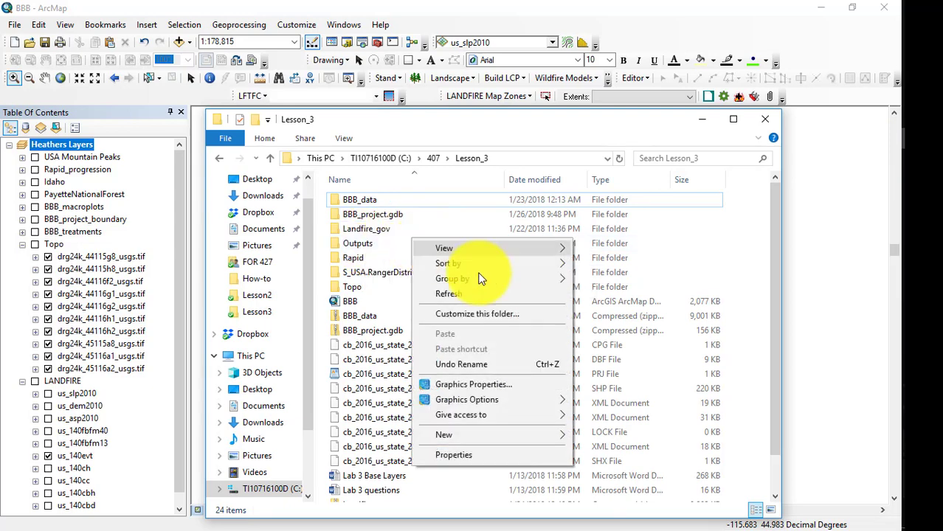
{"action": "left_click", "coordinate": [233, 24]}
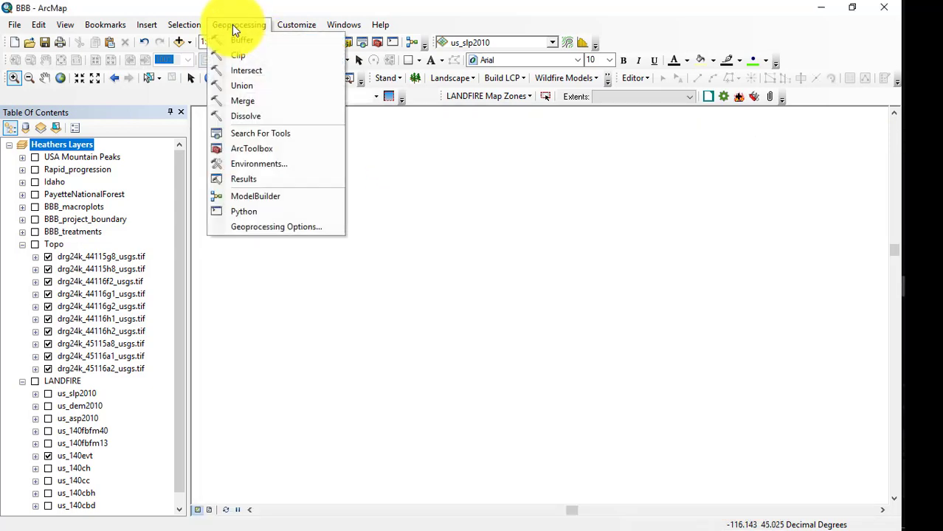
{"action": "left_click", "coordinate": [265, 168]}
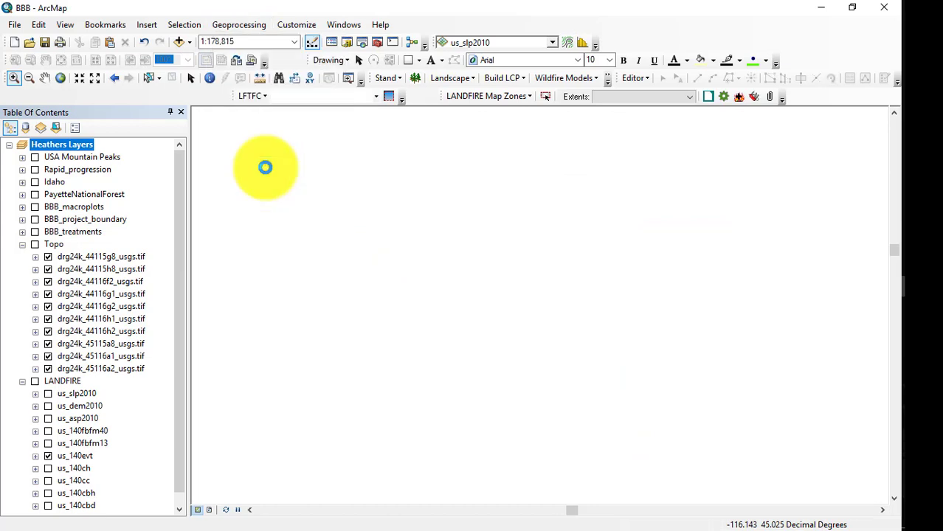
{"action": "left_click", "coordinate": [309, 140]}
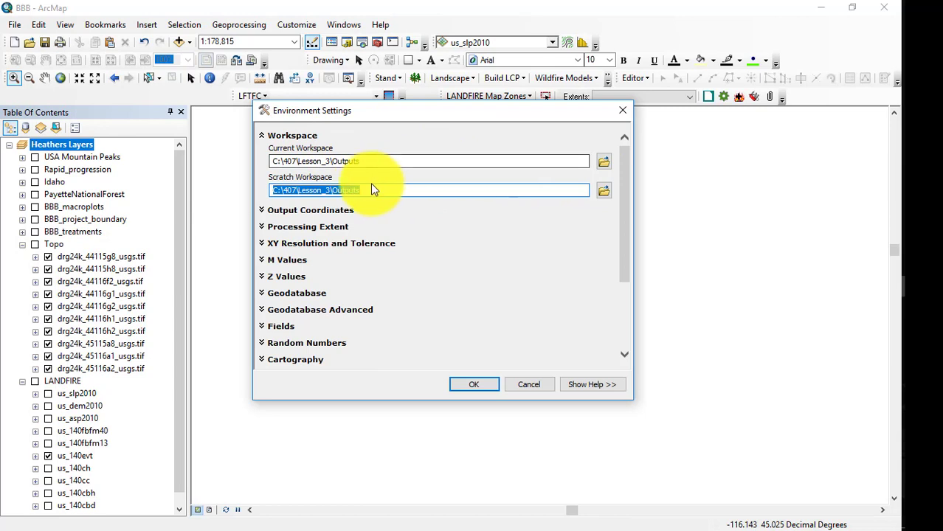
{"action": "left_click", "coordinate": [488, 385]}
- Switch to the How-to-process LANDFIRE data presentation in PowerPoint and read slide 8 on displaying LANDFIRE map zones
{"action": "left_click", "coordinate": [821, 306]}
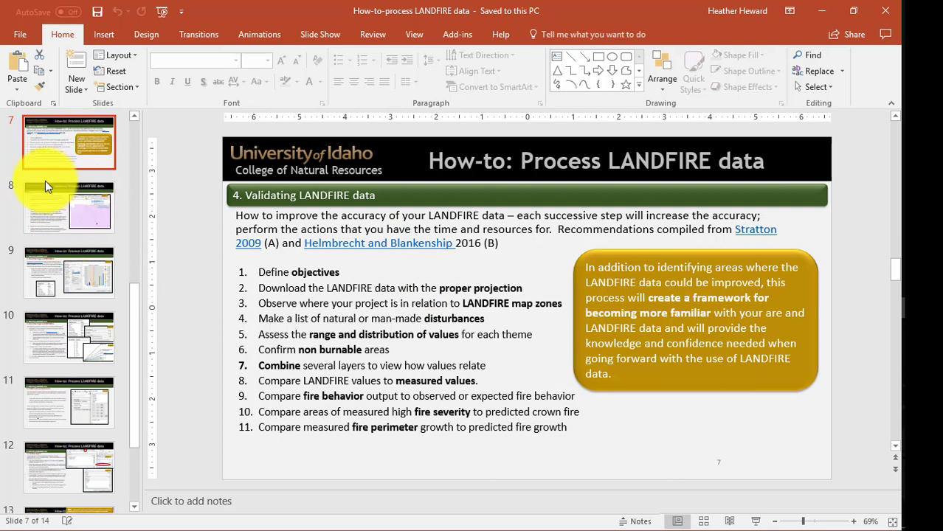
{"action": "left_click", "coordinate": [55, 215]}
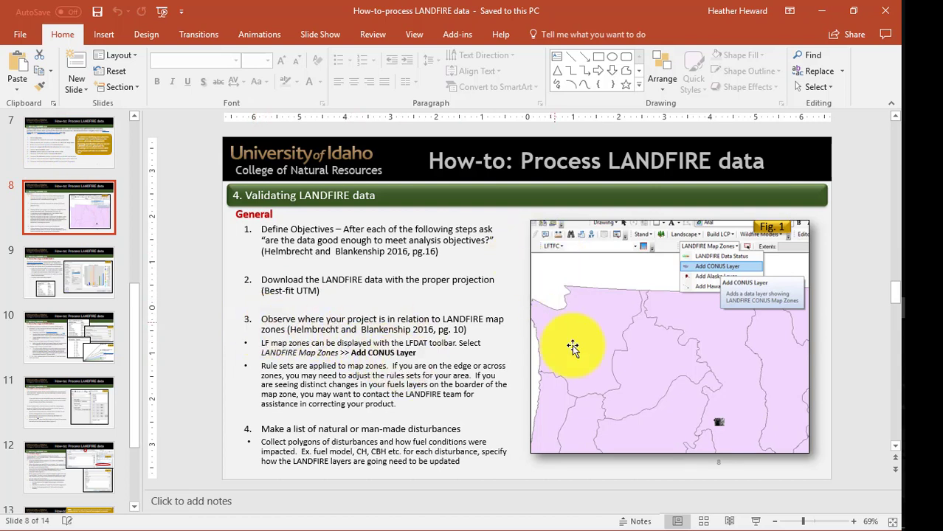
{"action": "left_click", "coordinate": [823, 13]}
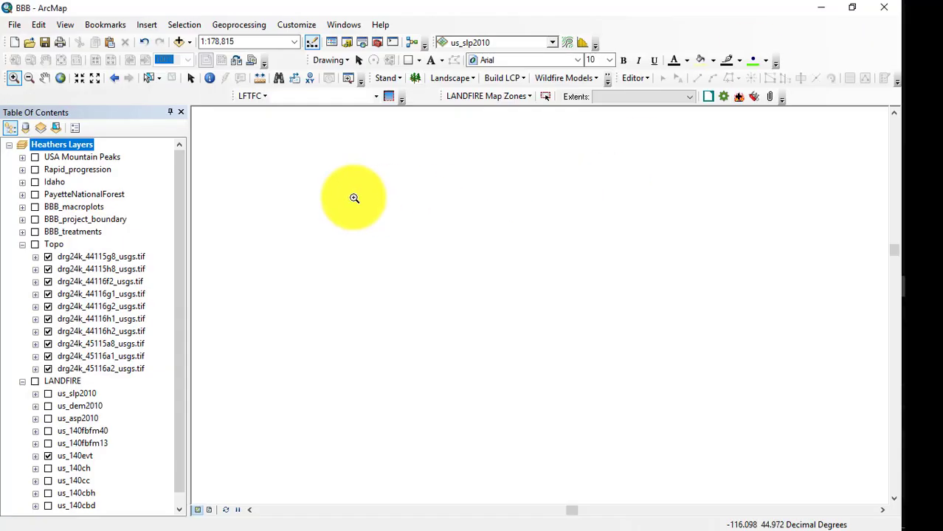
- Add the CONUS Map Zones layer beneath the LANDFIRE group in the layer order and turn that group on
{"action": "left_click", "coordinate": [526, 96]}
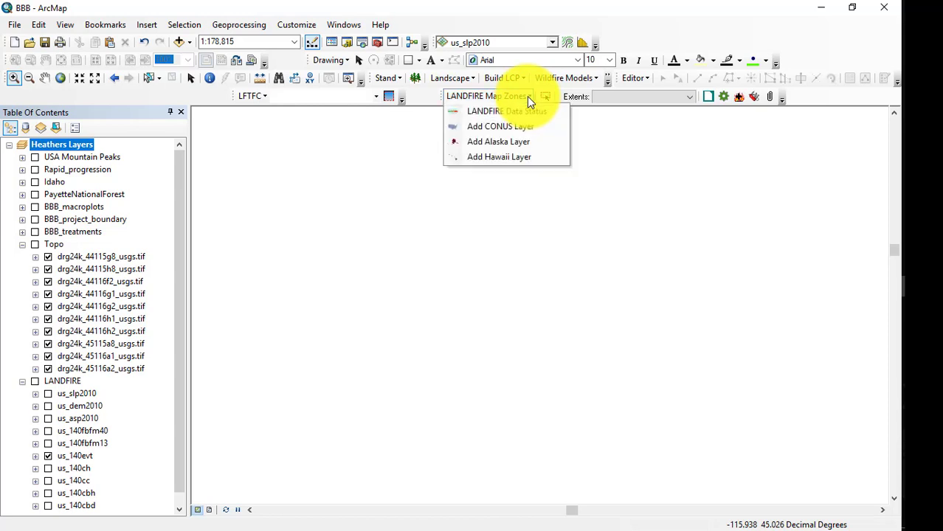
{"action": "left_click", "coordinate": [503, 126]}
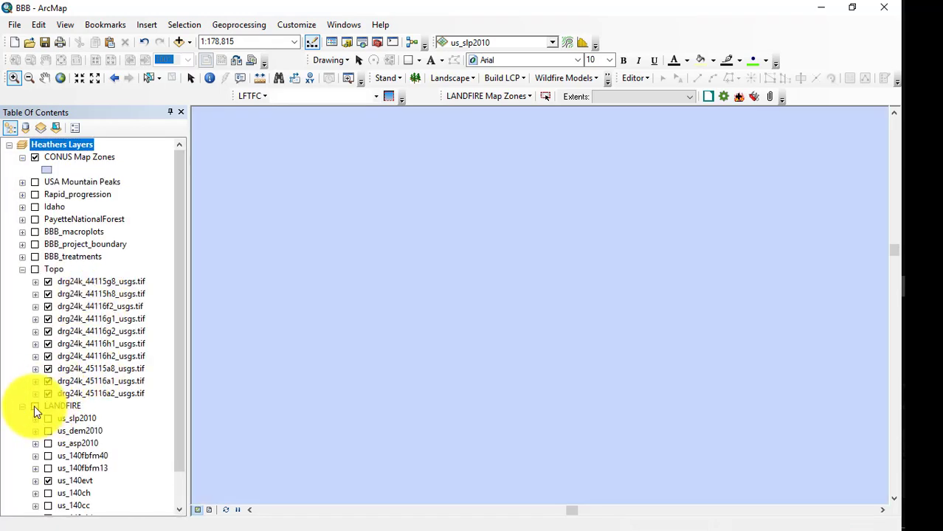
{"action": "left_click", "coordinate": [35, 406]}
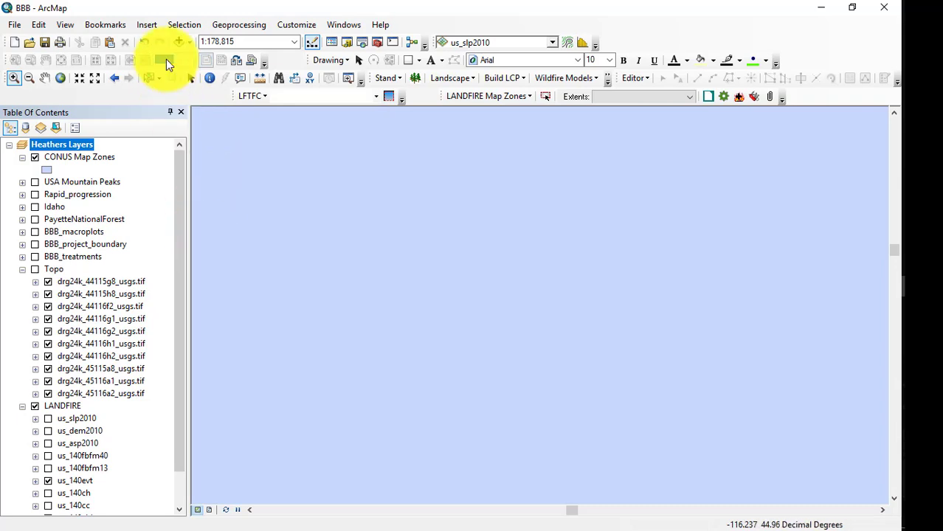
{"action": "left_click_drag", "start_coordinate": [79, 158], "coordinate": [31, 506]}
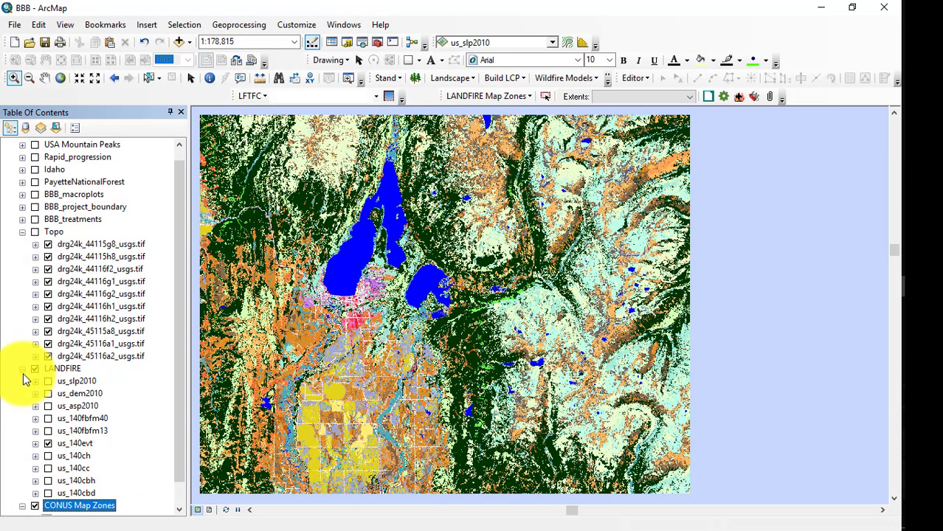
- Collapse the LANDFIRE and Topo groups and examine where the project raster lies among the map zones at 1:6,000,000
{"action": "left_click", "coordinate": [23, 371]}
{"action": "left_click", "coordinate": [22, 244]}
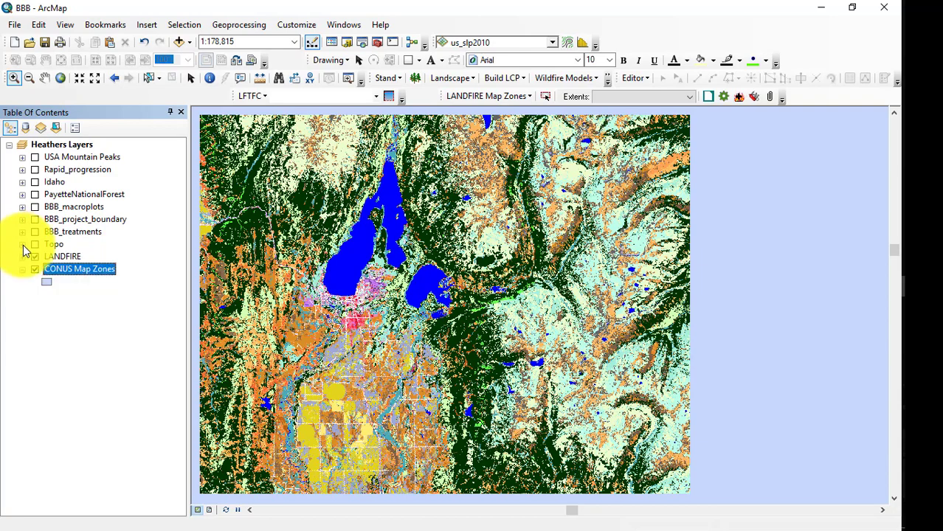
{"action": "left_click", "coordinate": [94, 83]}
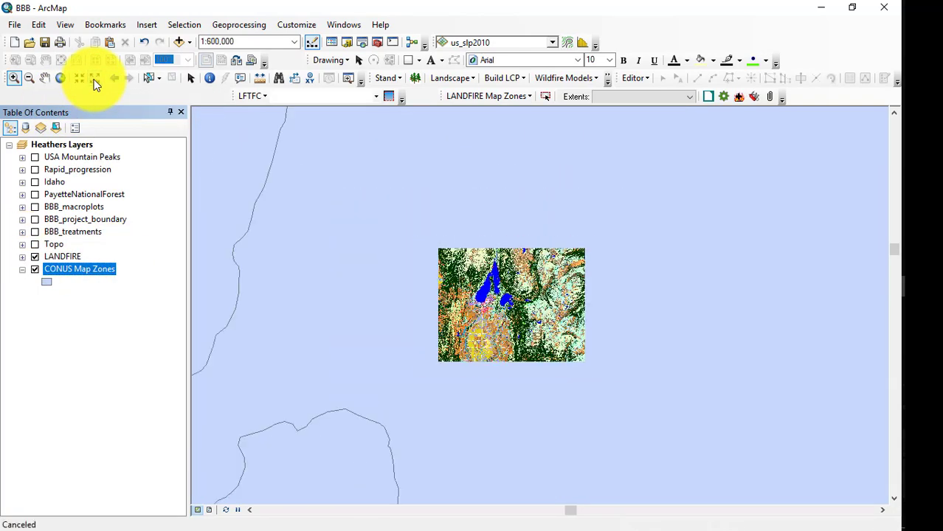
{"action": "left_click", "coordinate": [95, 83]}
{"action": "left_click", "coordinate": [94, 84]}
{"action": "left_click", "coordinate": [94, 83]}
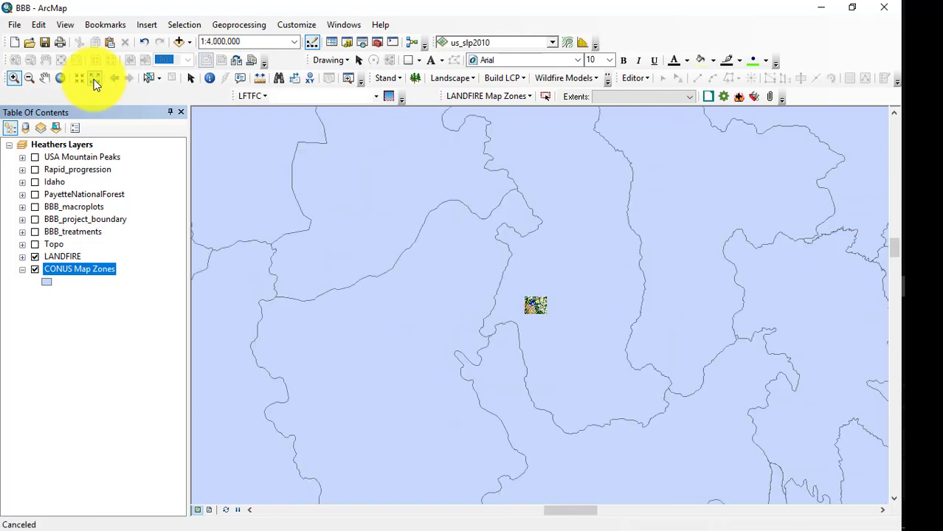
{"action": "left_click", "coordinate": [94, 83]}
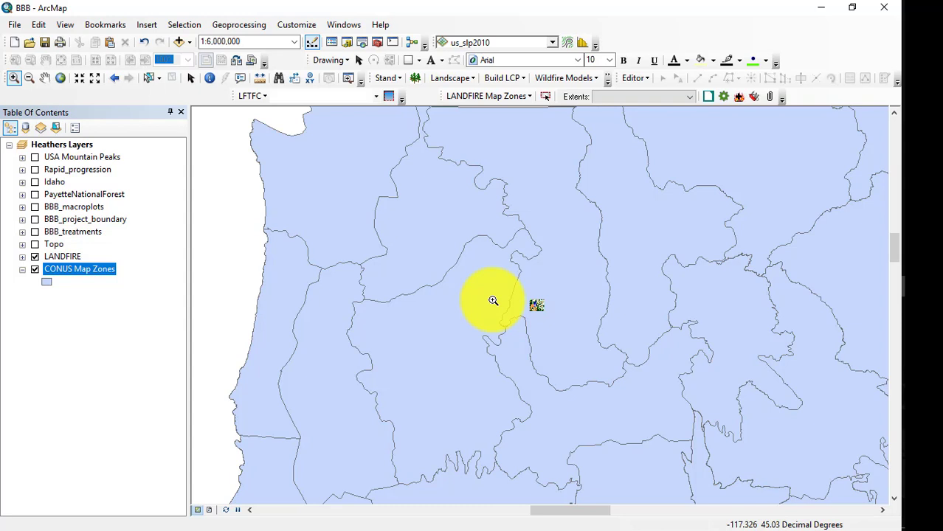
- Consult the How-to-process LANDFIRE data presentation for the validation instructions and return to the map
{"action": "mouse_move", "coordinate": [905, 304]}
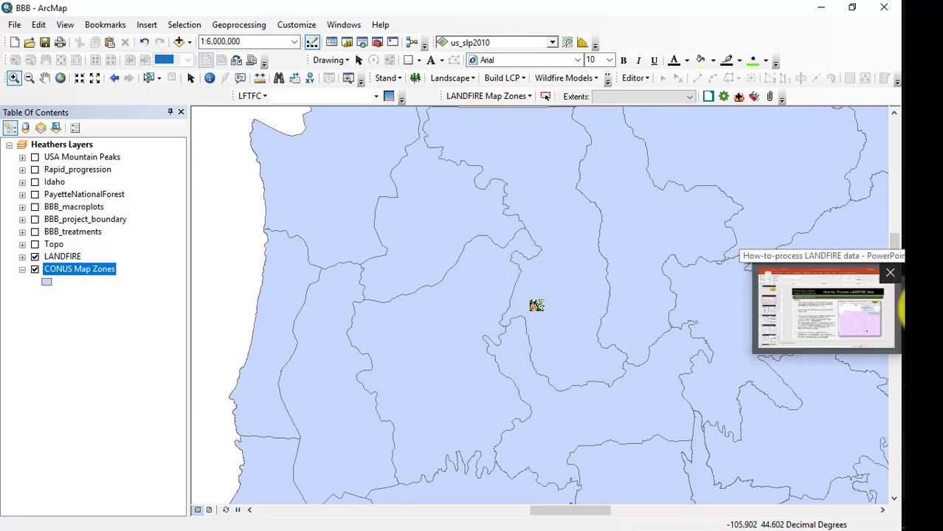
{"action": "left_click", "coordinate": [905, 307]}
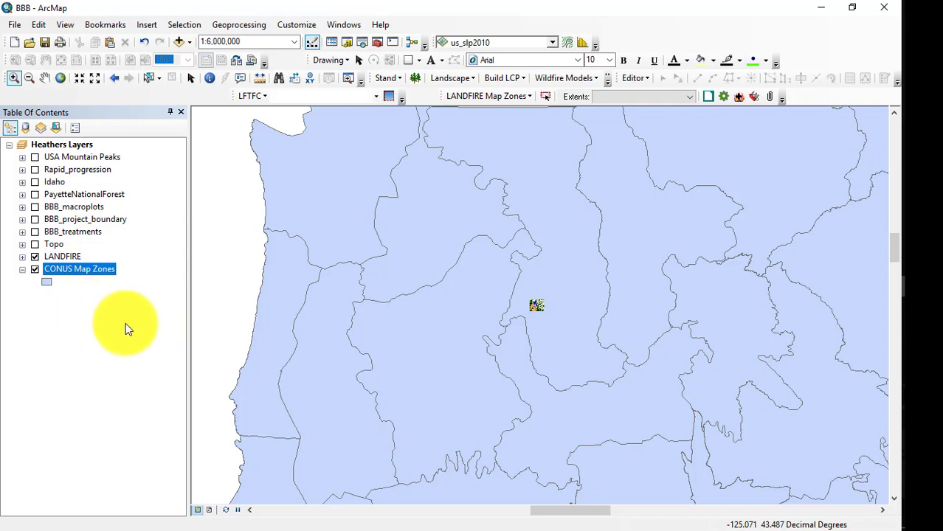
{"action": "left_click", "coordinate": [126, 323]}
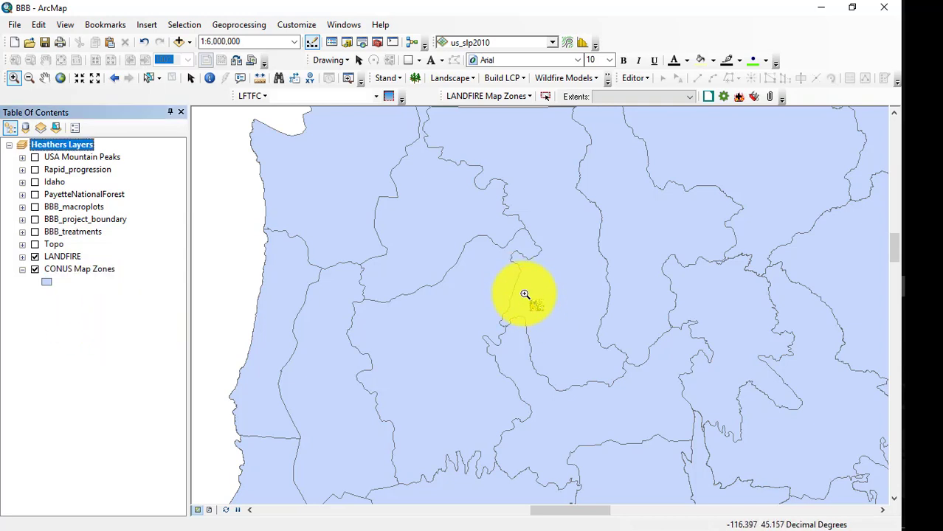
- Expand the LANDFIRE group and turn off its us_140evt layer
{"action": "scroll", "coordinate": [525, 295], "scroll_direction": "up", "scroll_amount": 3}
{"action": "left_click_drag", "start_coordinate": [527, 299], "coordinate": [550, 319]}
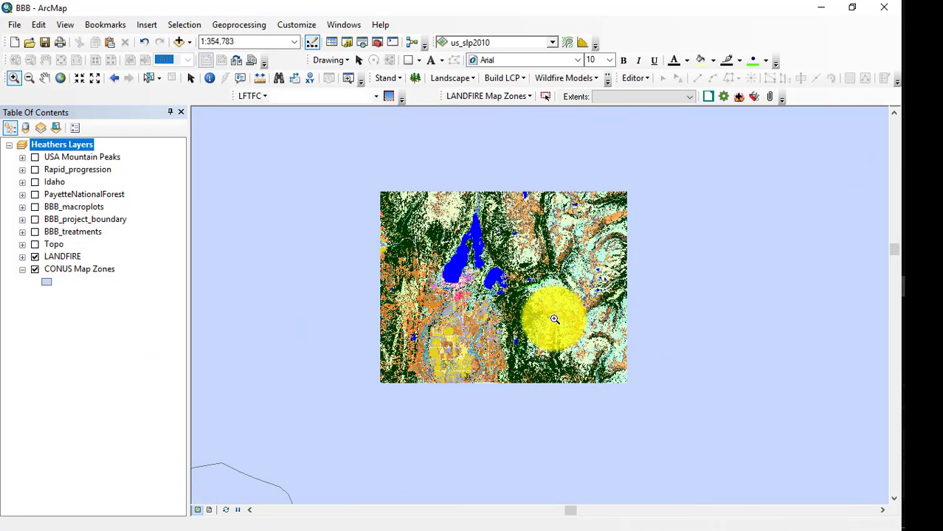
{"action": "left_click", "coordinate": [22, 257]}
{"action": "left_click", "coordinate": [49, 332]}
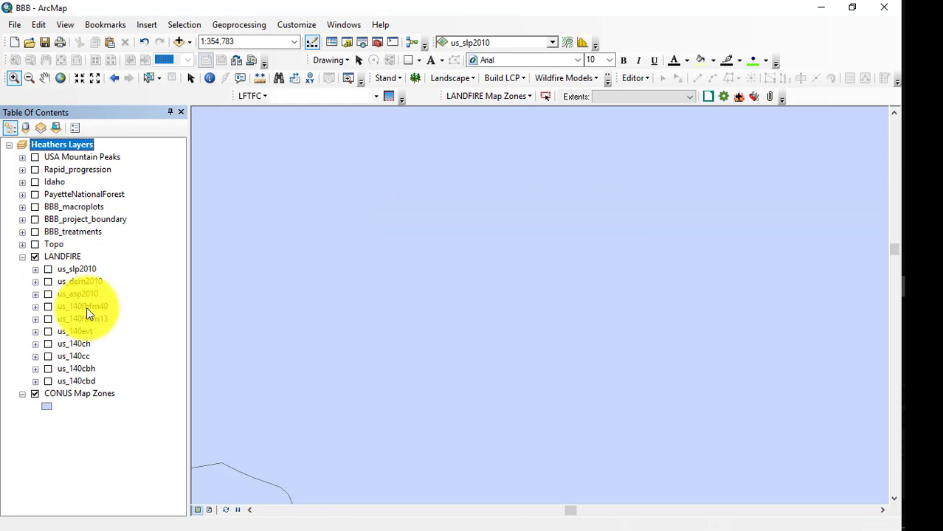
- Open the attribute table of the us_140fbfm40 layer and start creating a graph from it
{"action": "right_click", "coordinate": [84, 309]}
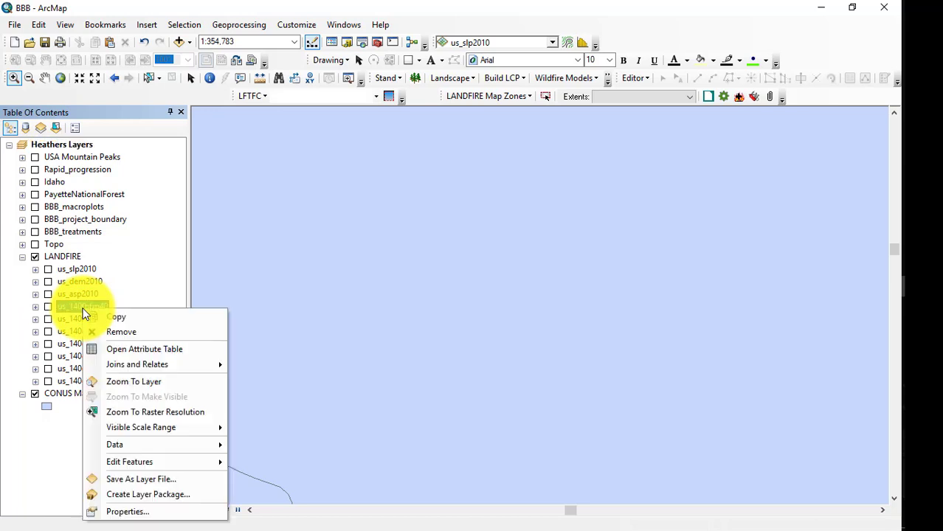
{"action": "left_click", "coordinate": [118, 350]}
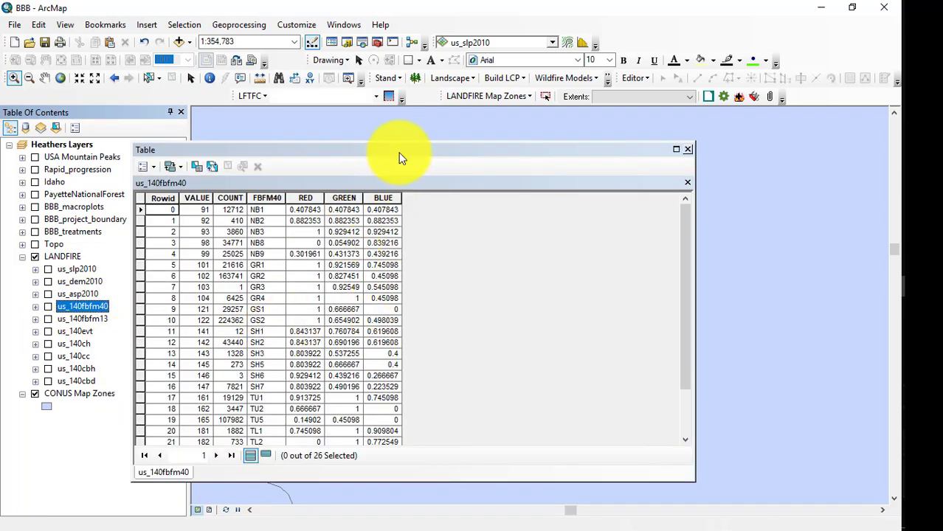
{"action": "left_click_drag", "start_coordinate": [395, 149], "coordinate": [445, 143]}
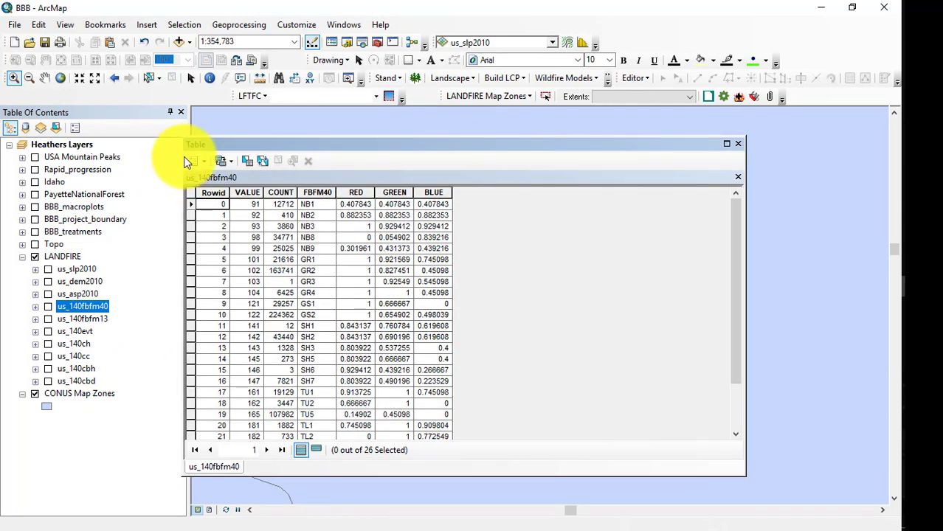
{"action": "left_click", "coordinate": [201, 161]}
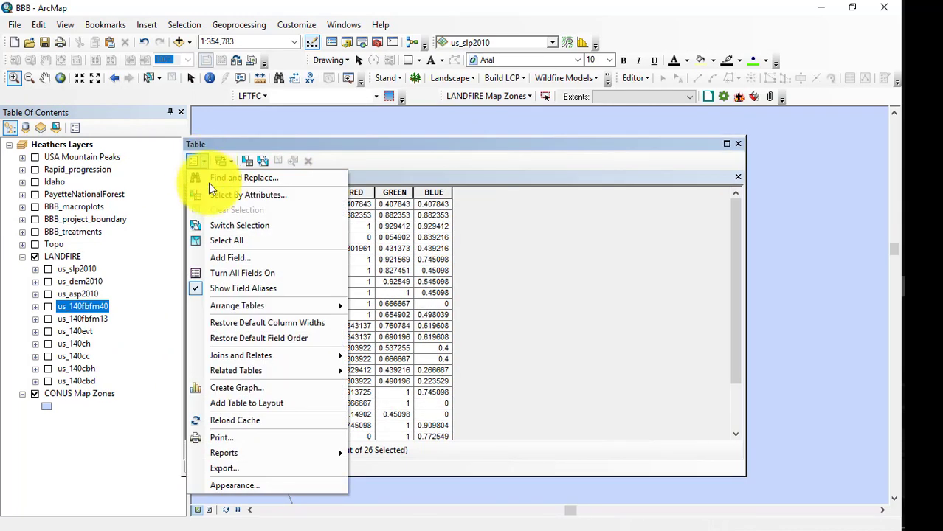
{"action": "left_click", "coordinate": [246, 389]}
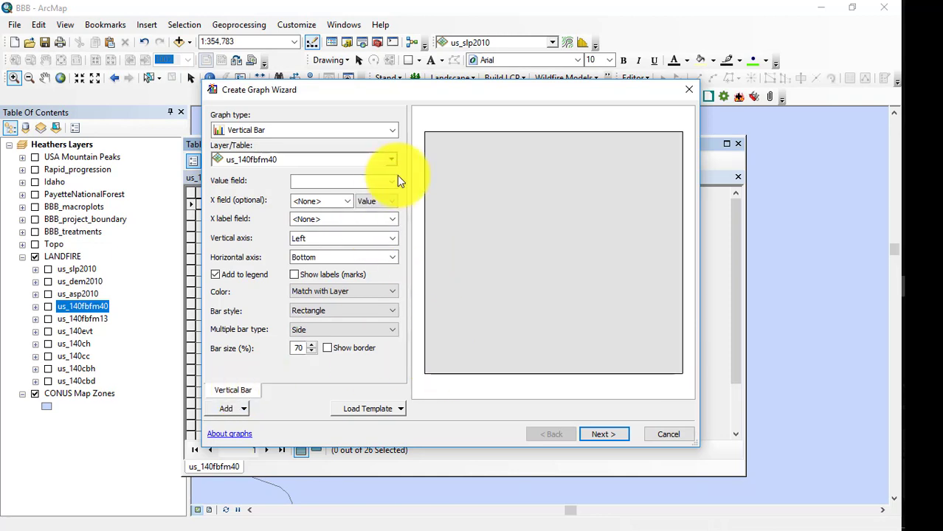
- Graph COUNT as vertical bars with FBFM40 as both X field and X label field, and widen the wizard's preview
{"action": "left_click", "coordinate": [391, 181]}
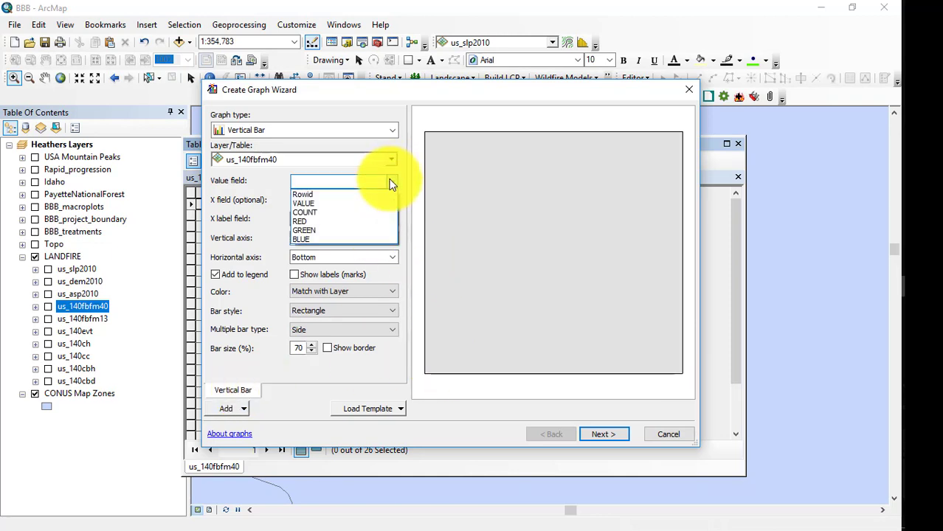
{"action": "left_click", "coordinate": [314, 213]}
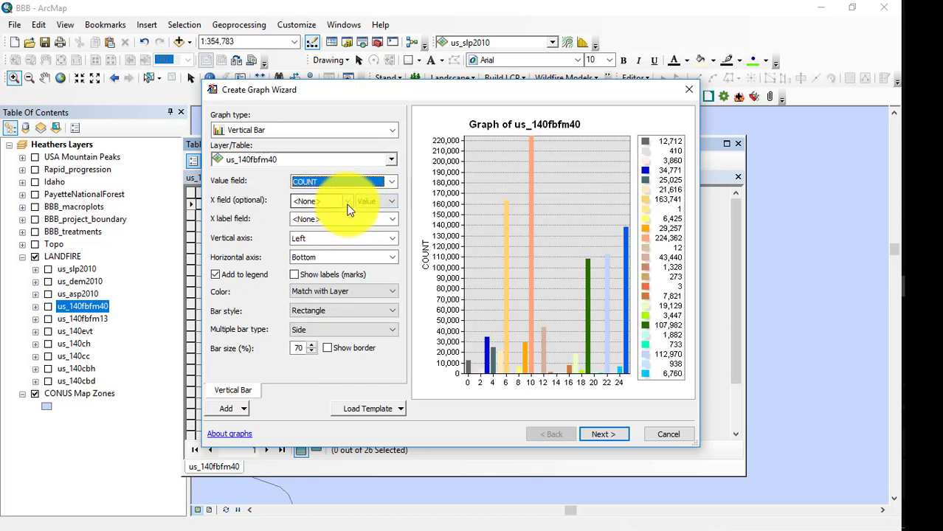
{"action": "left_click", "coordinate": [375, 220]}
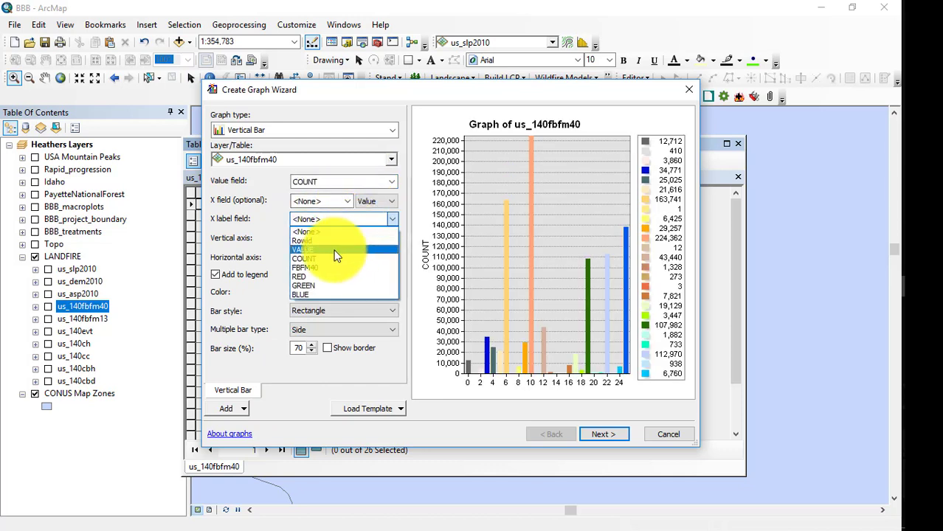
{"action": "left_click", "coordinate": [320, 268]}
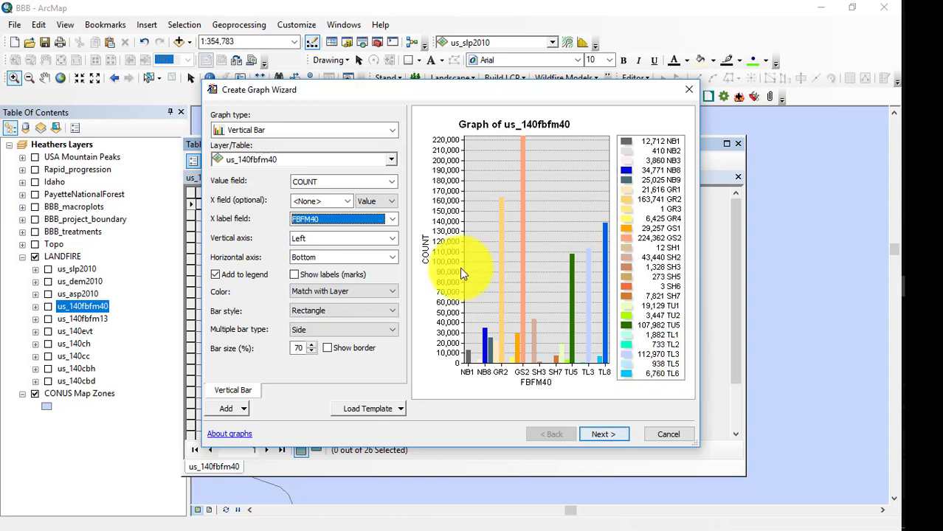
{"action": "left_click", "coordinate": [342, 199]}
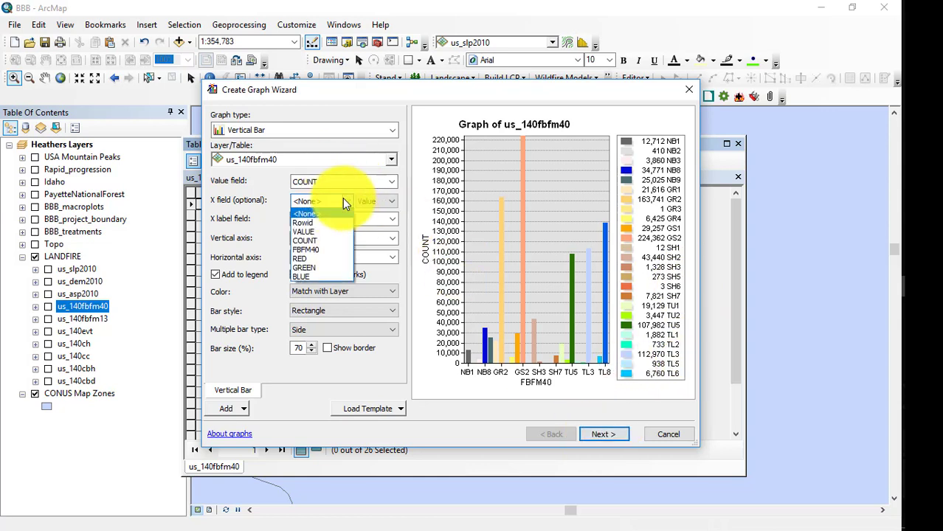
{"action": "left_click", "coordinate": [328, 249]}
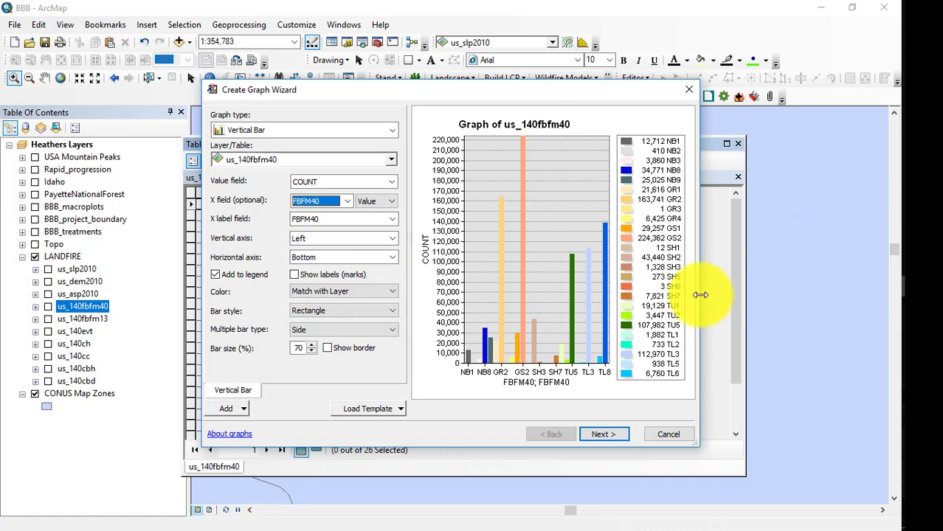
{"action": "left_click_drag", "start_coordinate": [697, 296], "coordinate": [839, 296]}
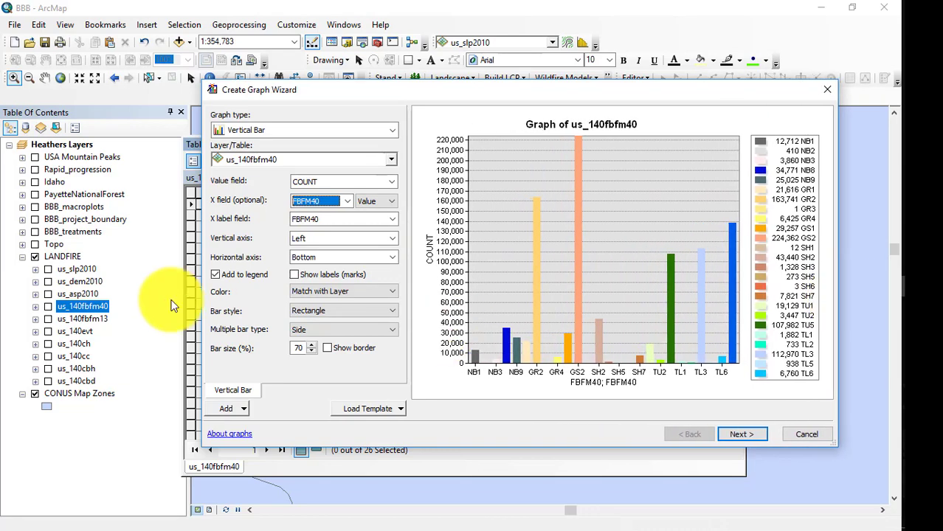
{"action": "left_click_drag", "start_coordinate": [201, 282], "coordinate": [10, 291]}
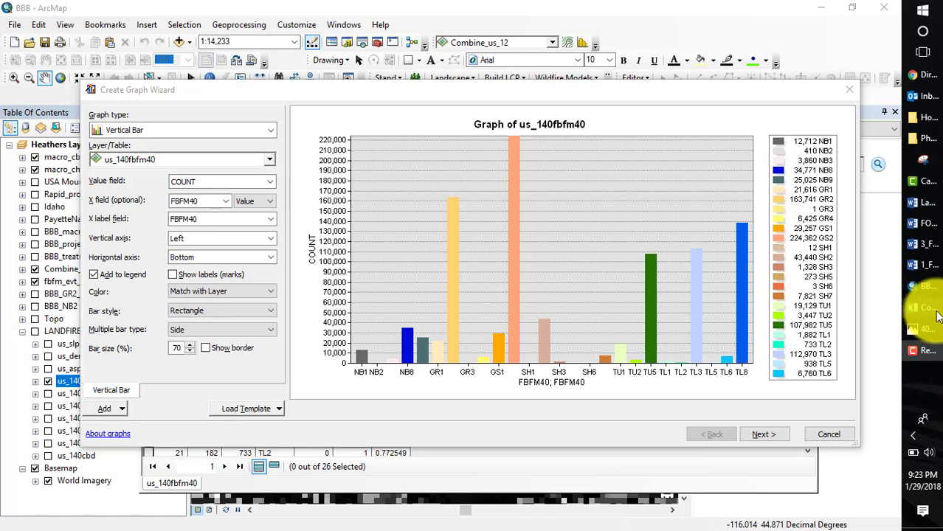
- Check the CompareModelsFour workbook in Excel and browse the field plot photos from 405006 to 405008 in Photos
{"action": "mouse_move", "coordinate": [938, 316]}
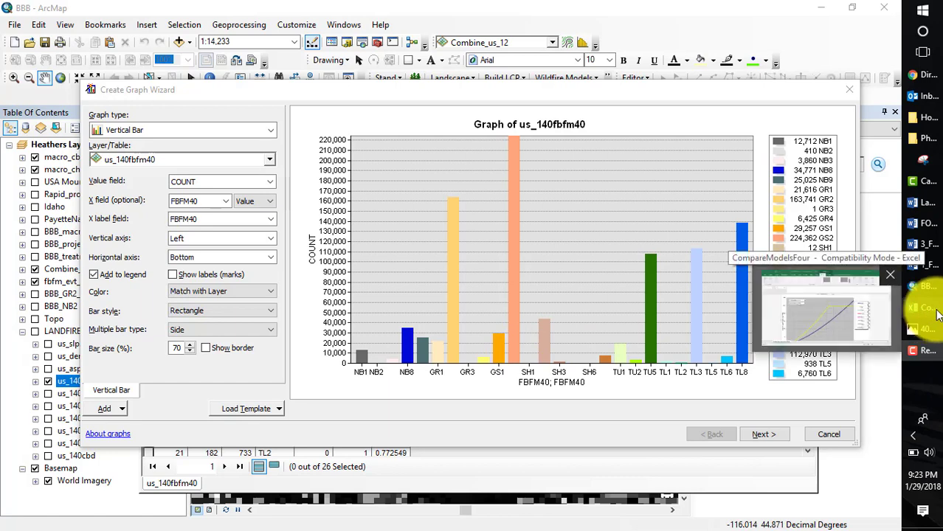
{"action": "left_click", "coordinate": [938, 316]}
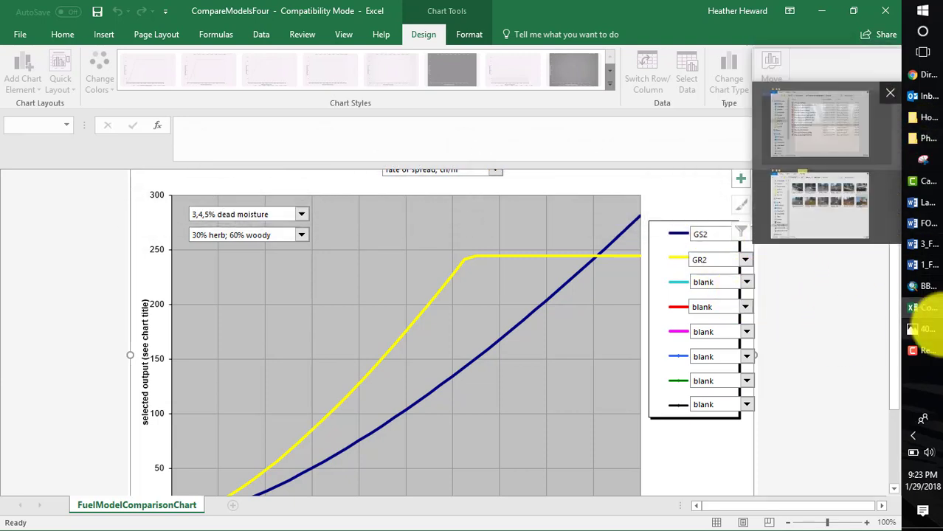
{"action": "left_click", "coordinate": [928, 336]}
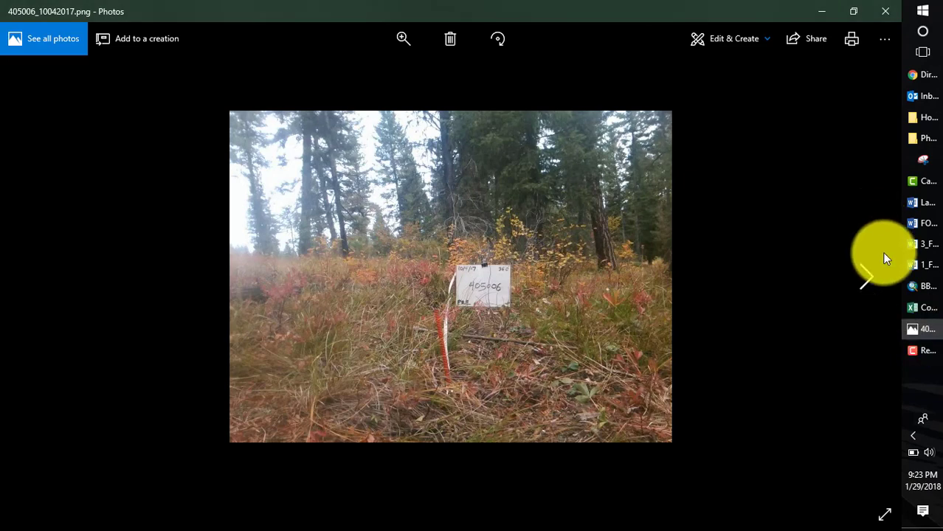
{"action": "left_click", "coordinate": [871, 279]}
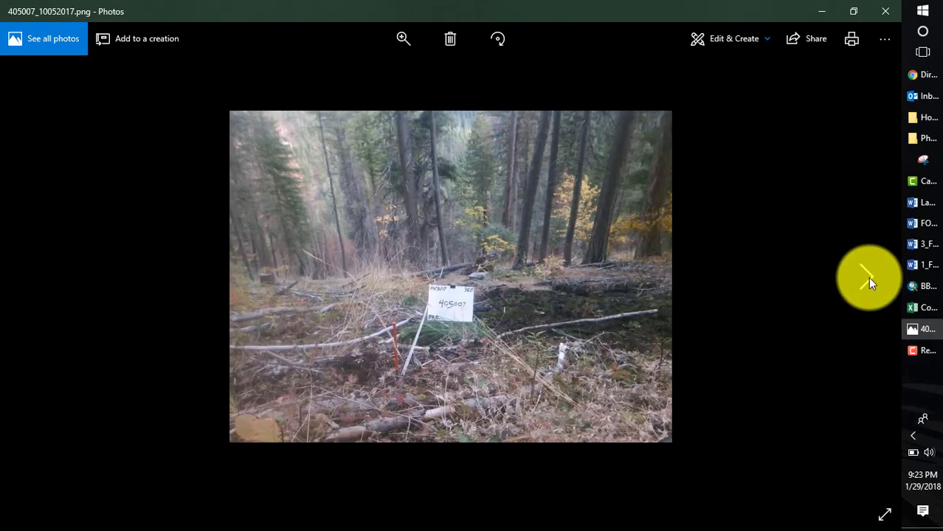
{"action": "left_click", "coordinate": [870, 280]}
- Return to the CompareModelsFour workbook and set the fuel model comparison chart's output to flame length, ft
{"action": "left_click", "coordinate": [923, 308]}
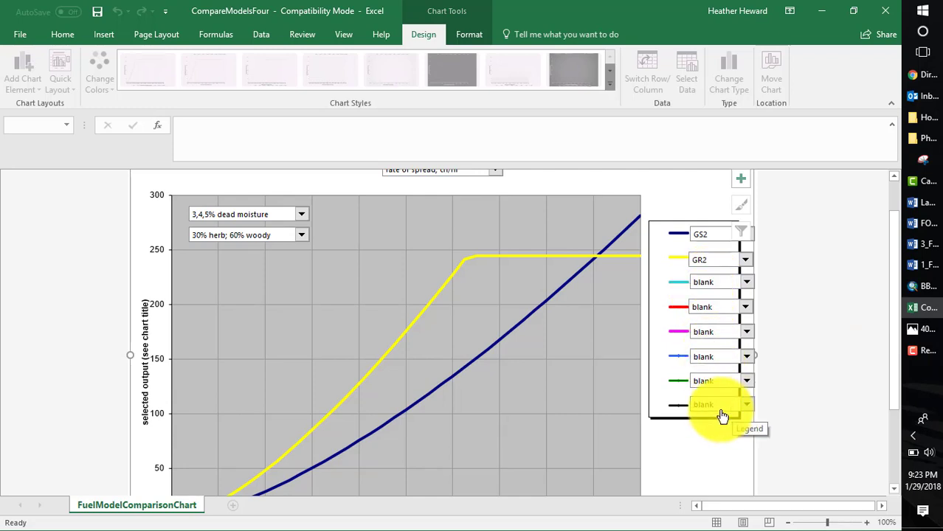
{"action": "scroll", "coordinate": [722, 417], "scroll_direction": "down", "scroll_amount": 1}
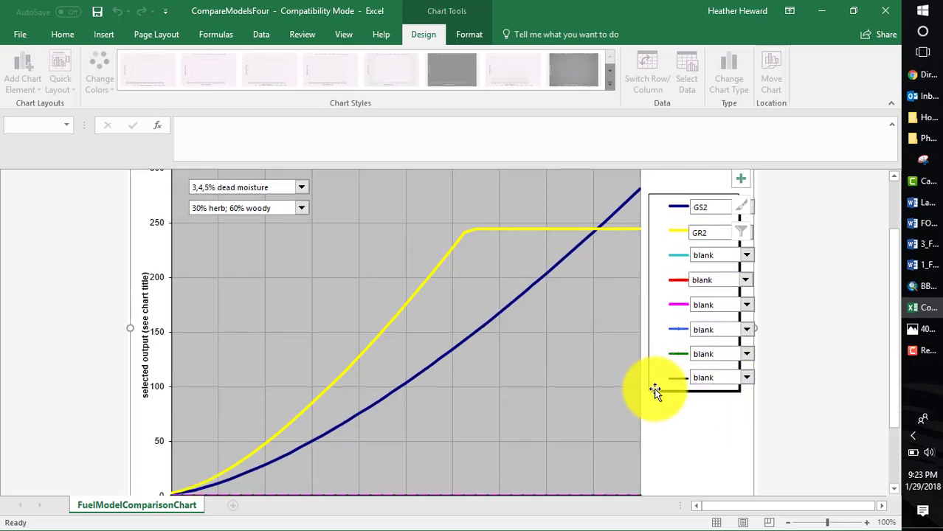
{"action": "scroll", "coordinate": [672, 421], "scroll_direction": "down", "scroll_amount": 2}
{"action": "scroll", "coordinate": [673, 422], "scroll_direction": "up", "scroll_amount": 3}
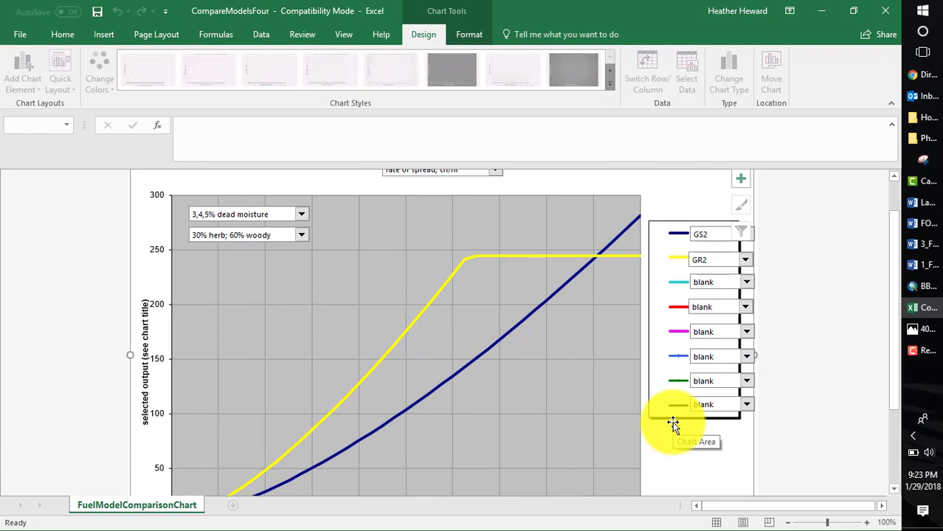
{"action": "scroll", "coordinate": [672, 422], "scroll_direction": "up", "scroll_amount": 1}
{"action": "left_click", "coordinate": [495, 197]}
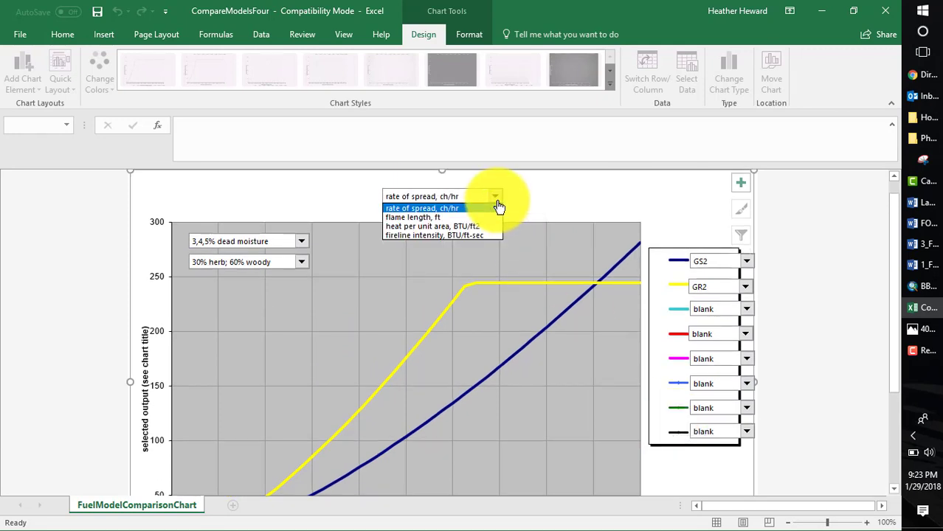
{"action": "left_click", "coordinate": [454, 218]}
{"action": "scroll", "coordinate": [653, 398], "scroll_direction": "down", "scroll_amount": 3}
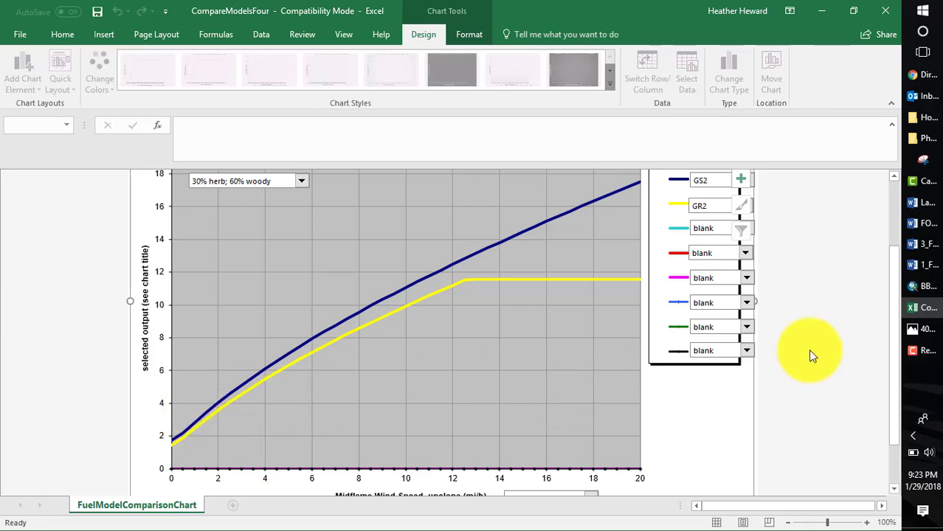
- Review the photos of plots 405008 and 405009 and the fire photo IMG_1377, and return to the comparison chart
{"action": "left_click", "coordinate": [920, 331]}
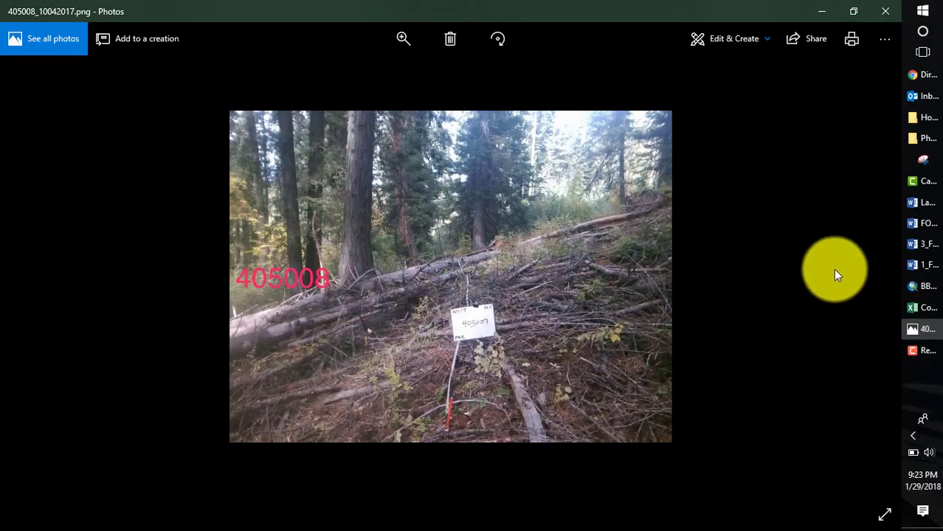
{"action": "left_click", "coordinate": [868, 282]}
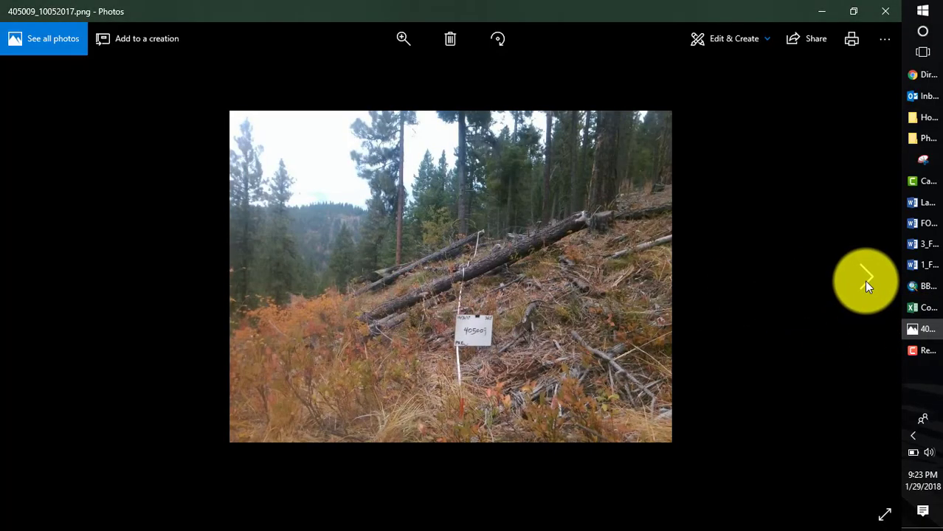
{"action": "left_click", "coordinate": [867, 284]}
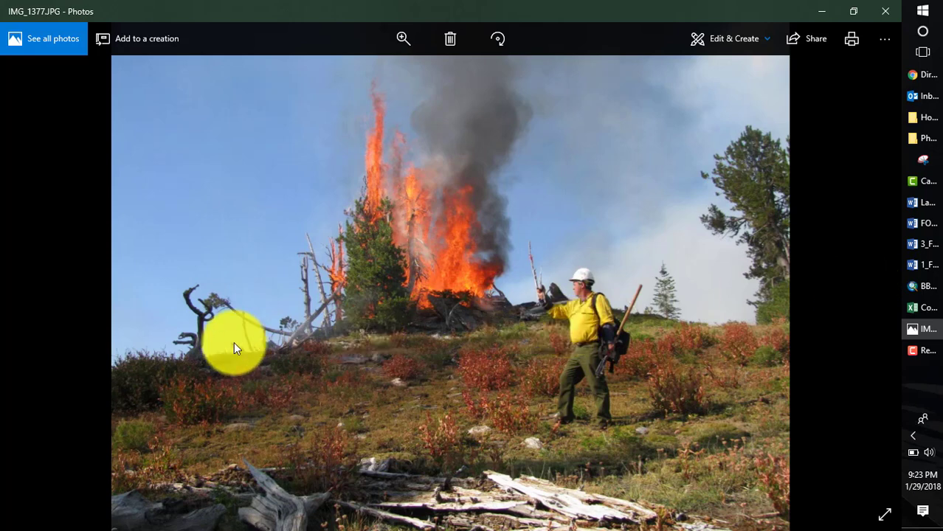
{"action": "left_click", "coordinate": [826, 9]}
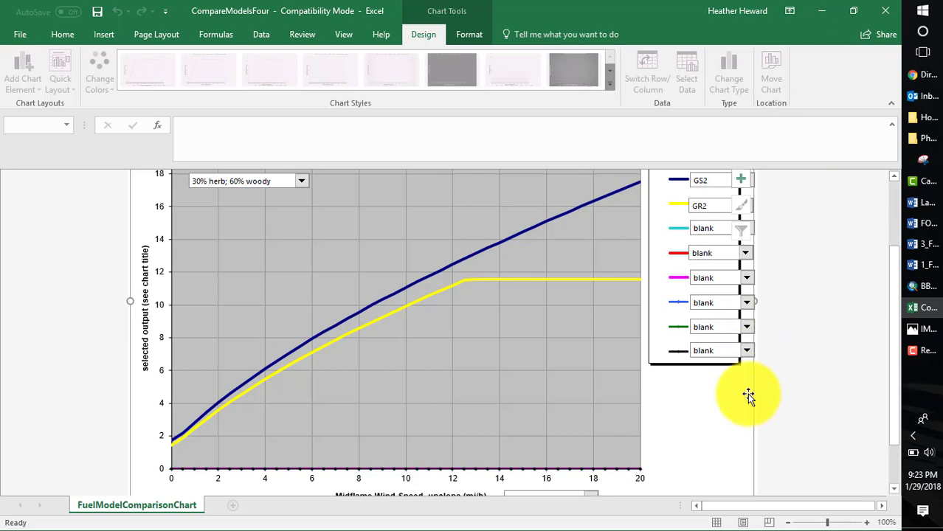
- Add fuel model TU2 as the third curve of the comparison chart
{"action": "scroll", "coordinate": [749, 397], "scroll_direction": "up", "scroll_amount": 1}
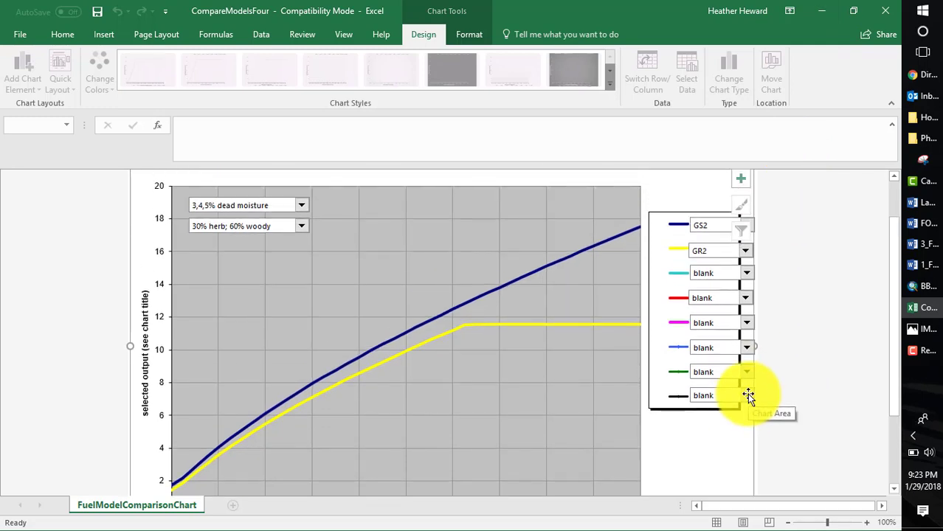
{"action": "left_click", "coordinate": [750, 280]}
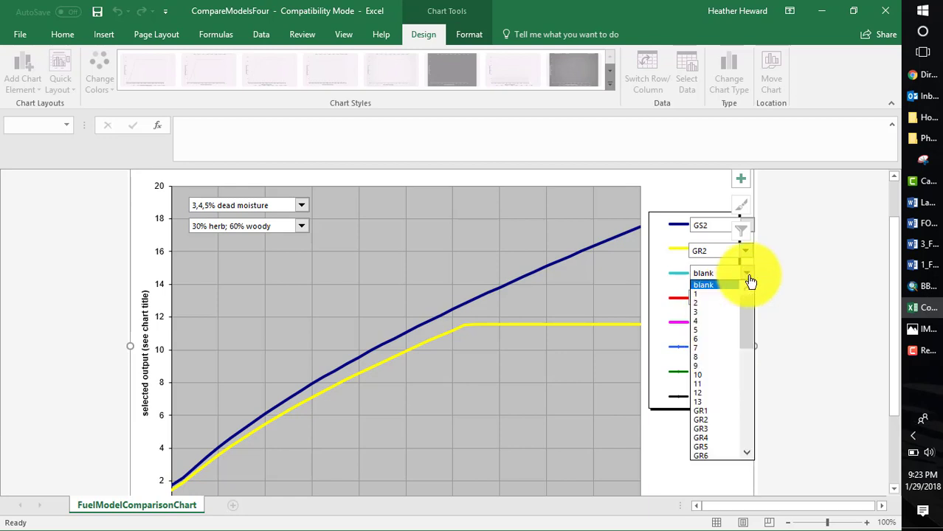
{"action": "left_click_drag", "start_coordinate": [751, 329], "coordinate": [755, 408]}
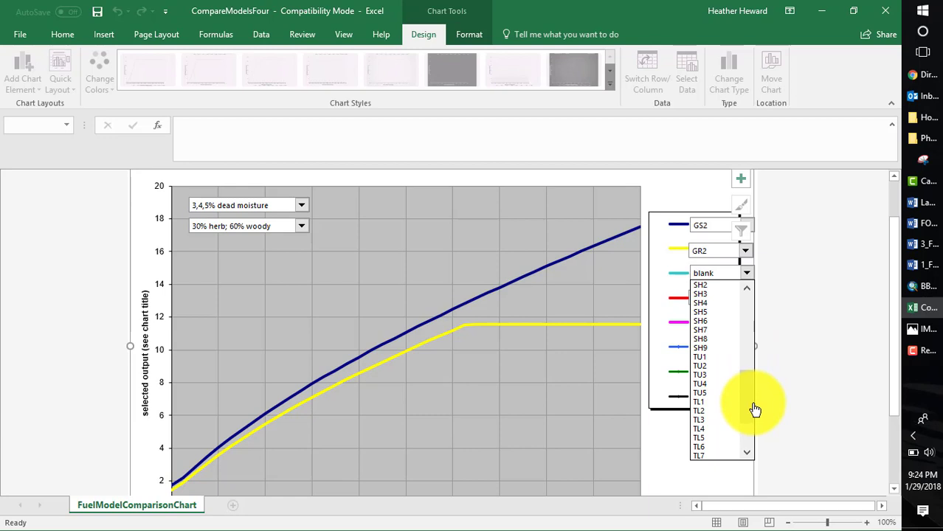
{"action": "left_click", "coordinate": [705, 365]}
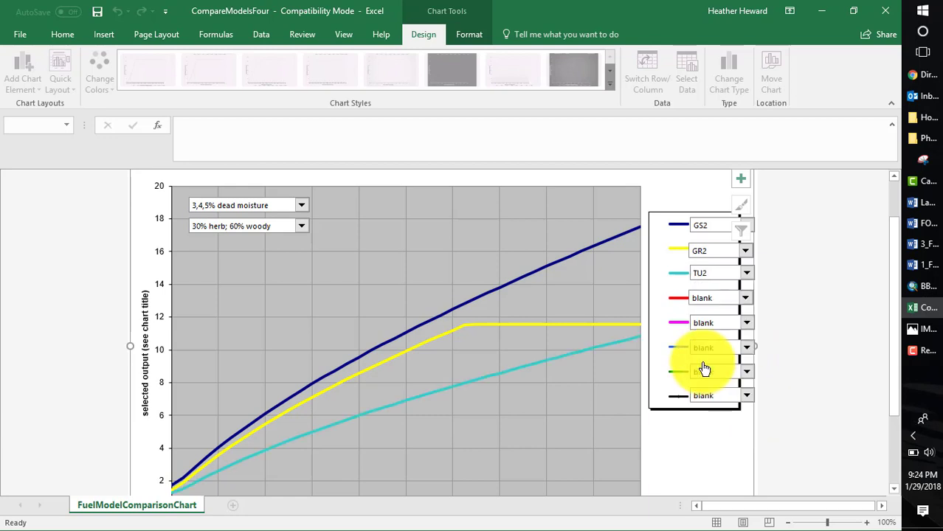
- Compare the GS2, GR2 and TU2 curves and set the chart's output to rate of spread, ch/hr
{"action": "scroll", "coordinate": [727, 386], "scroll_direction": "down", "scroll_amount": 1}
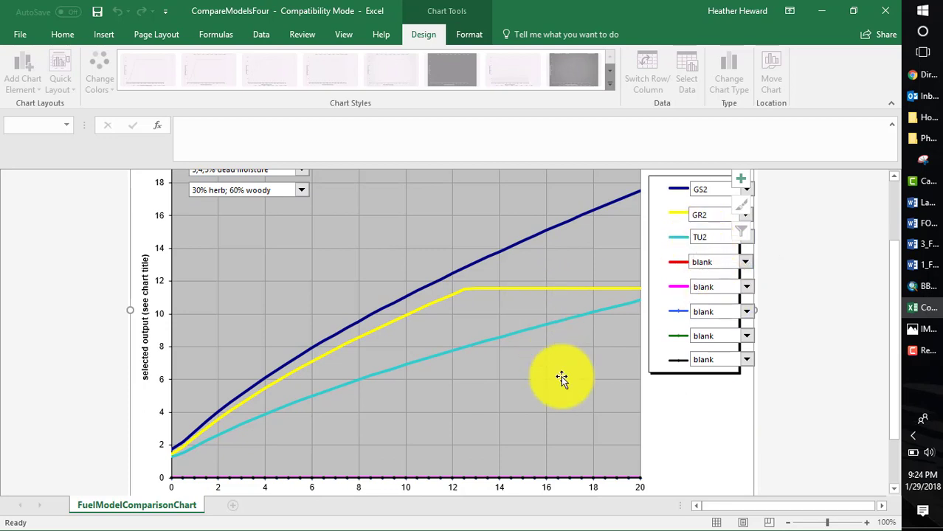
{"action": "scroll", "coordinate": [723, 428], "scroll_direction": "up", "scroll_amount": 1}
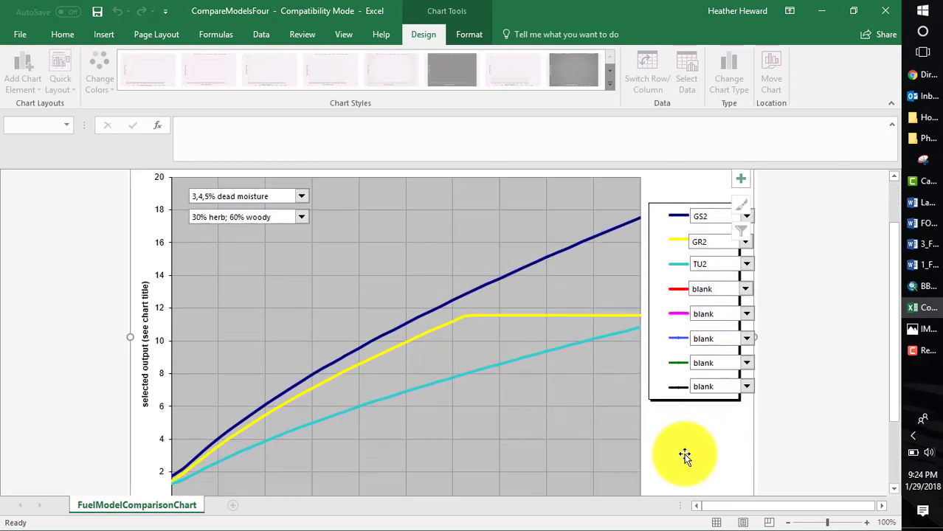
{"action": "scroll", "coordinate": [685, 455], "scroll_direction": "up", "scroll_amount": 1}
{"action": "scroll", "coordinate": [685, 455], "scroll_direction": "up", "scroll_amount": 1}
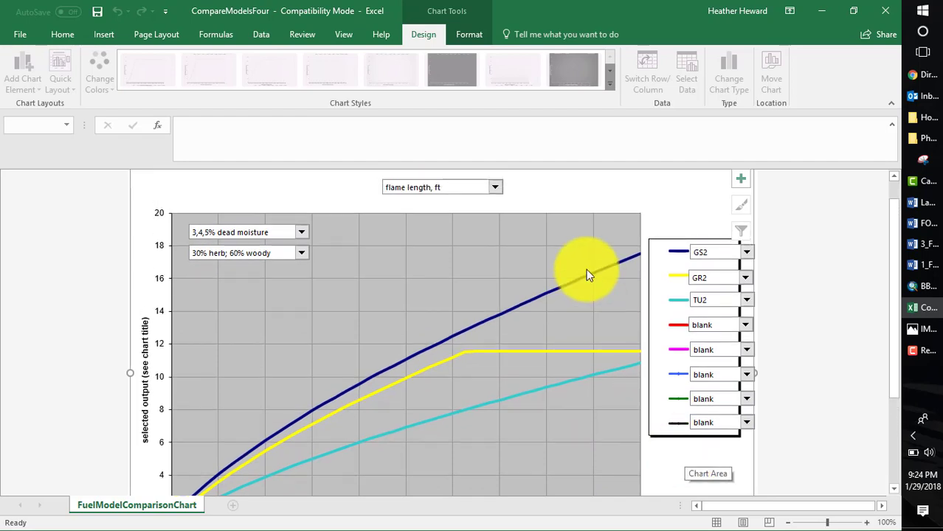
{"action": "left_click", "coordinate": [496, 188]}
{"action": "left_click", "coordinate": [443, 200]}
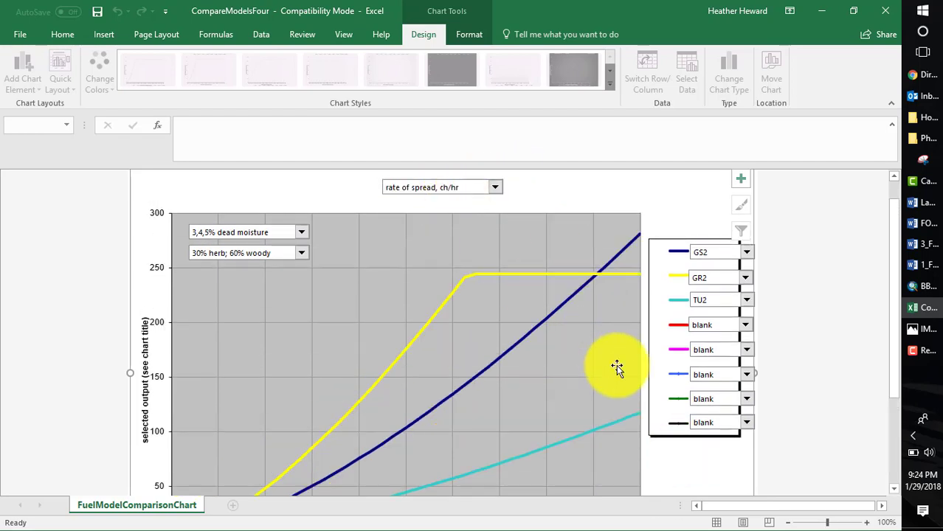
{"action": "scroll", "coordinate": [617, 369], "scroll_direction": "down", "scroll_amount": 3}
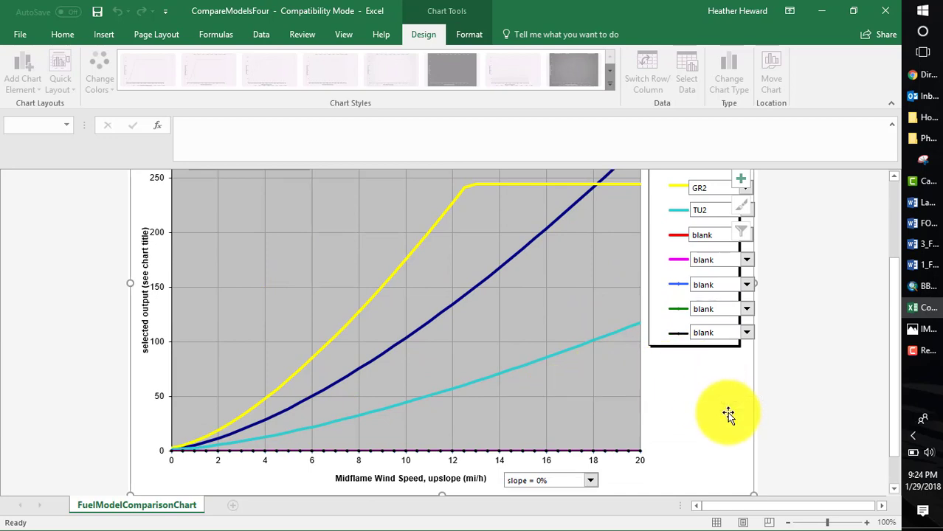
- Revisit the FBFM40 graph in ArcMap and read the TU2 (162) page of the standard fire behavior fuel models PDF in Chrome
{"action": "left_click", "coordinate": [928, 287]}
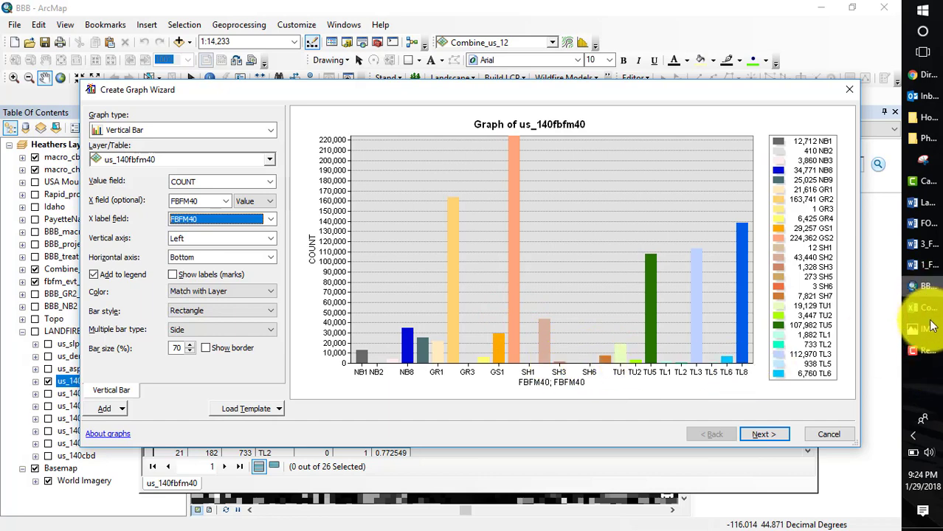
{"action": "left_click", "coordinate": [919, 75]}
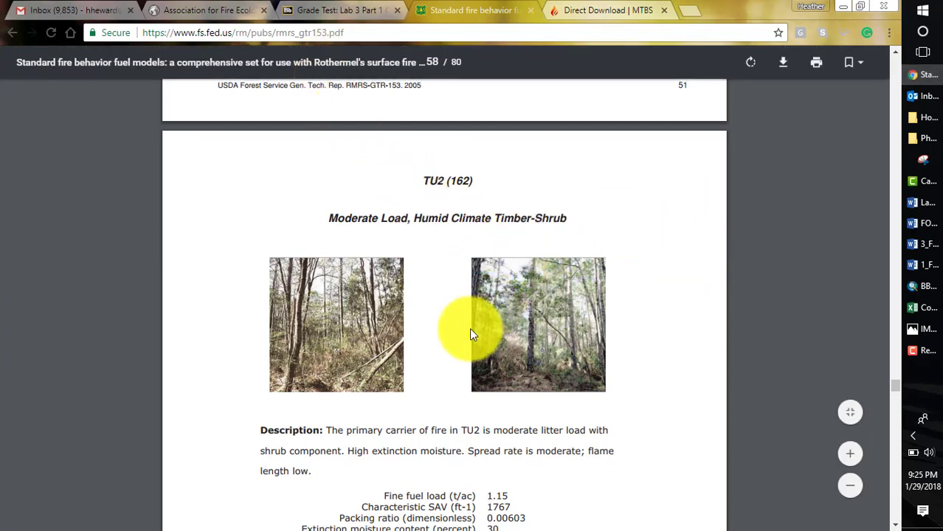
{"action": "scroll", "coordinate": [471, 333], "scroll_direction": "down", "scroll_amount": 1}
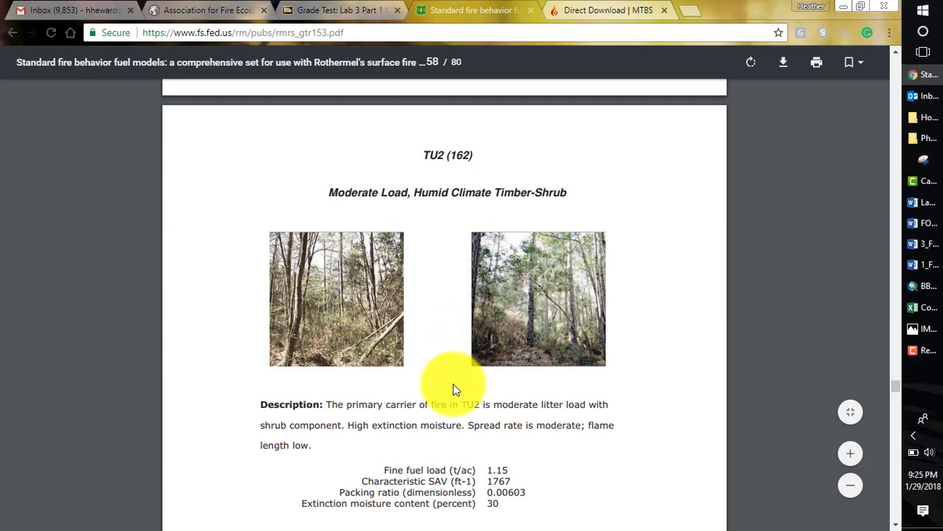
{"action": "scroll", "coordinate": [462, 366], "scroll_direction": "down", "scroll_amount": 1}
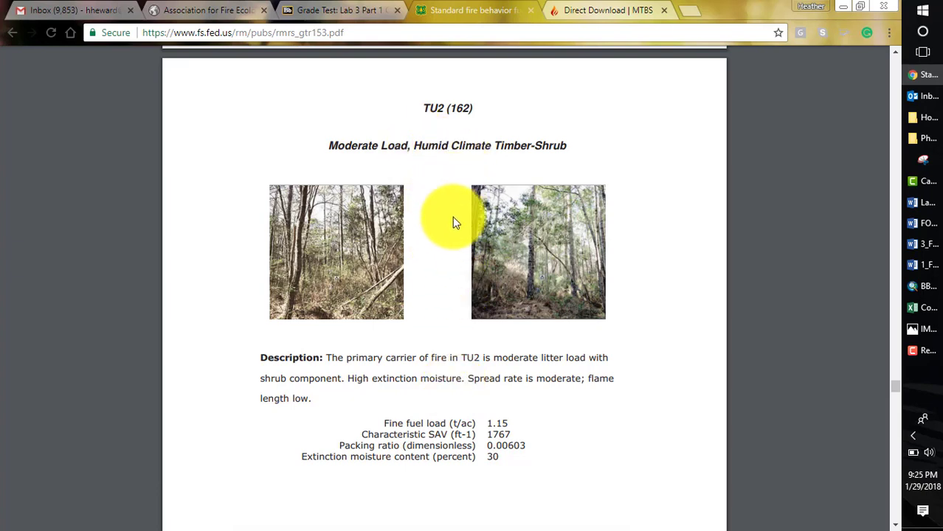
{"action": "scroll", "coordinate": [443, 336], "scroll_direction": "down", "scroll_amount": 3}
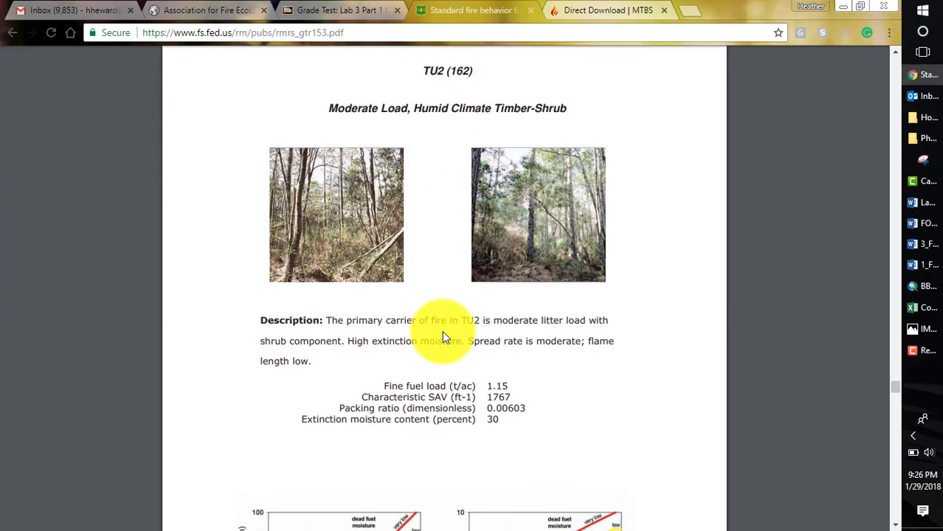
{"action": "scroll", "coordinate": [443, 338], "scroll_direction": "down", "scroll_amount": 1}
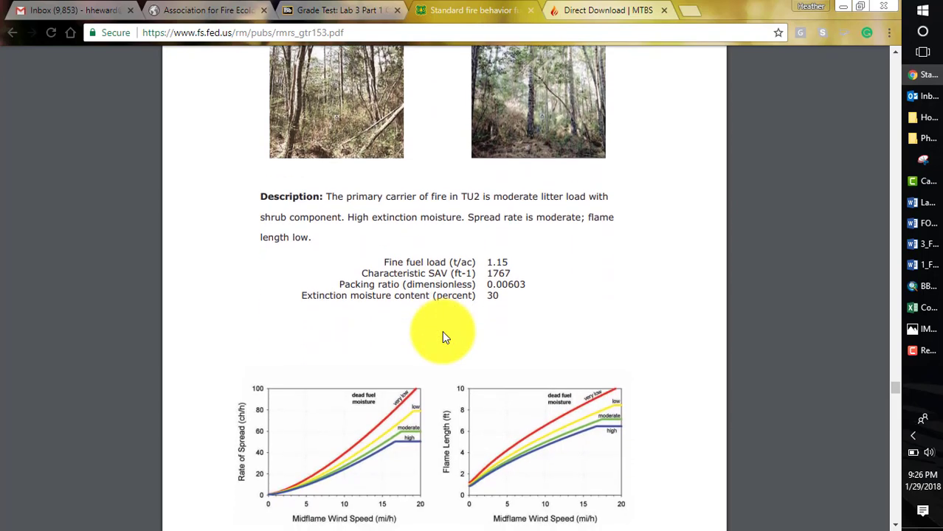
{"action": "scroll", "coordinate": [443, 336], "scroll_direction": "up", "scroll_amount": 2}
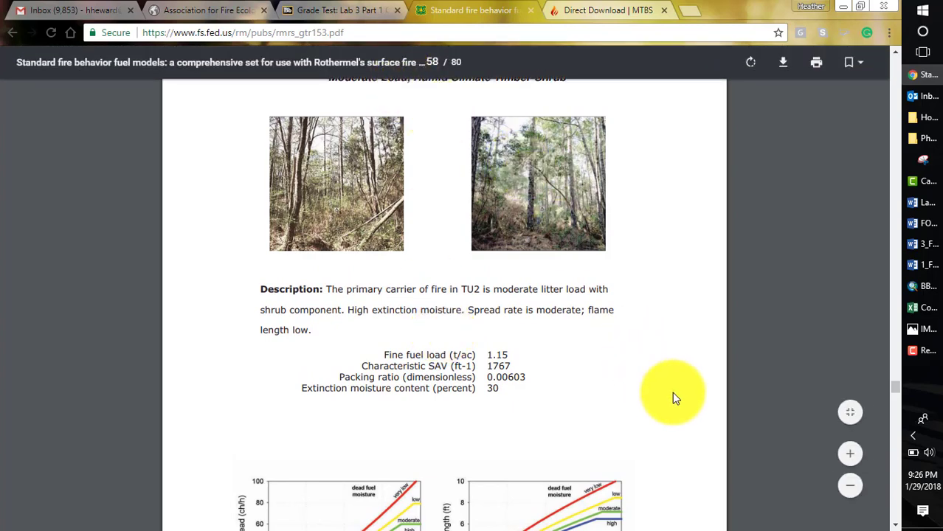
{"action": "left_click", "coordinate": [842, 8]}
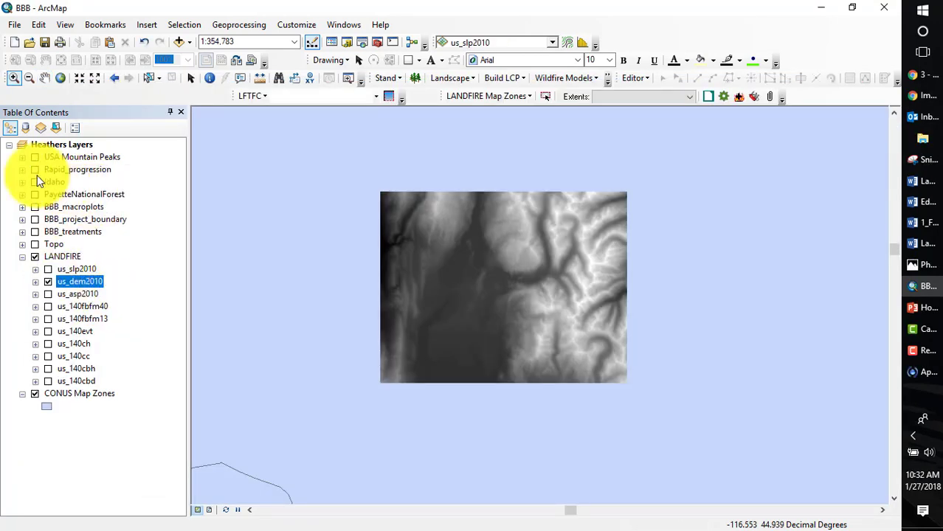
- Show the USA Mountain Peaks layer and select the peaks lying within the us_dem2010 raster's extent
{"action": "left_click", "coordinate": [150, 78]}
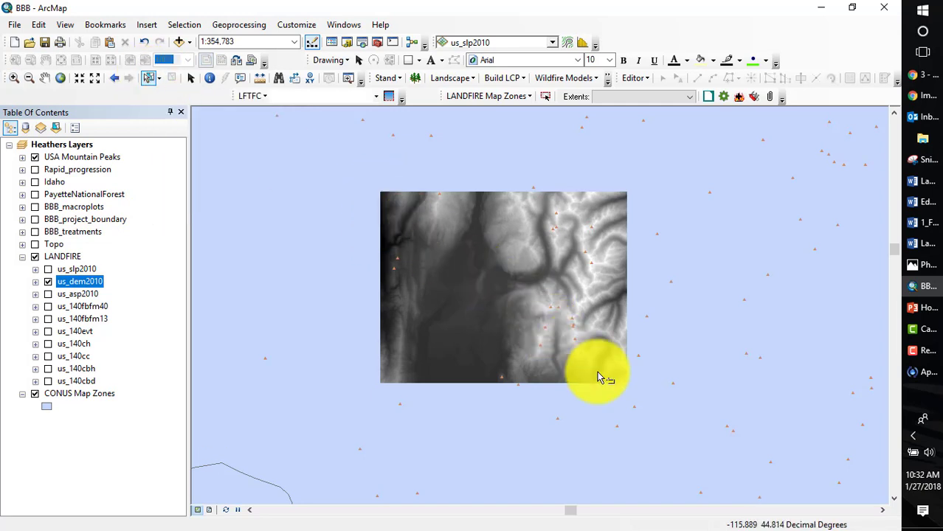
{"action": "right_click", "coordinate": [624, 381]}
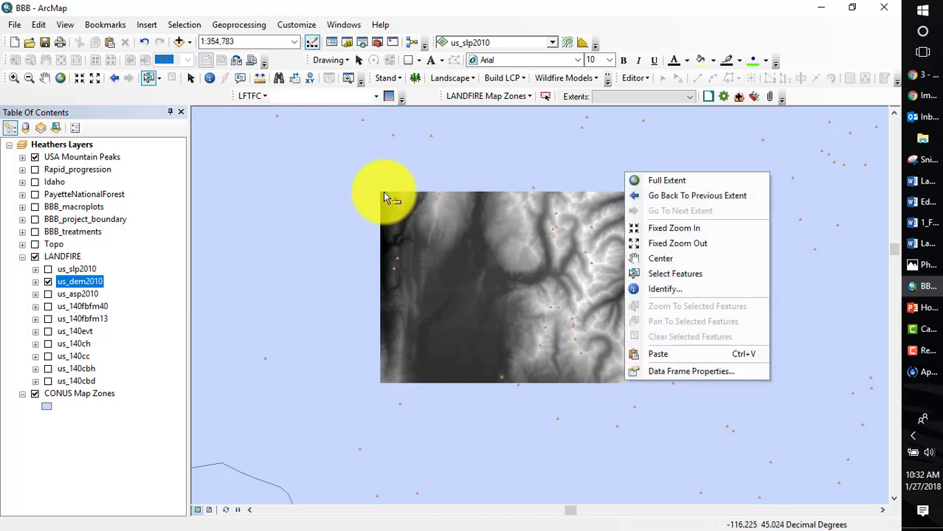
{"action": "left_click_drag", "start_coordinate": [384, 192], "coordinate": [629, 386]}
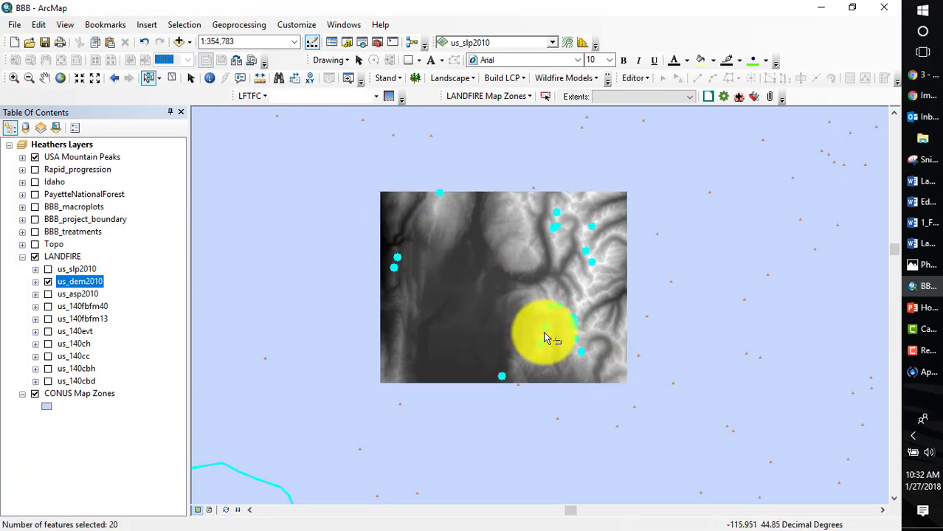
- Create a layer from the selected USA Mountain Peaks features and remove the original USA Mountain Peaks layer
{"action": "right_click", "coordinate": [70, 158]}
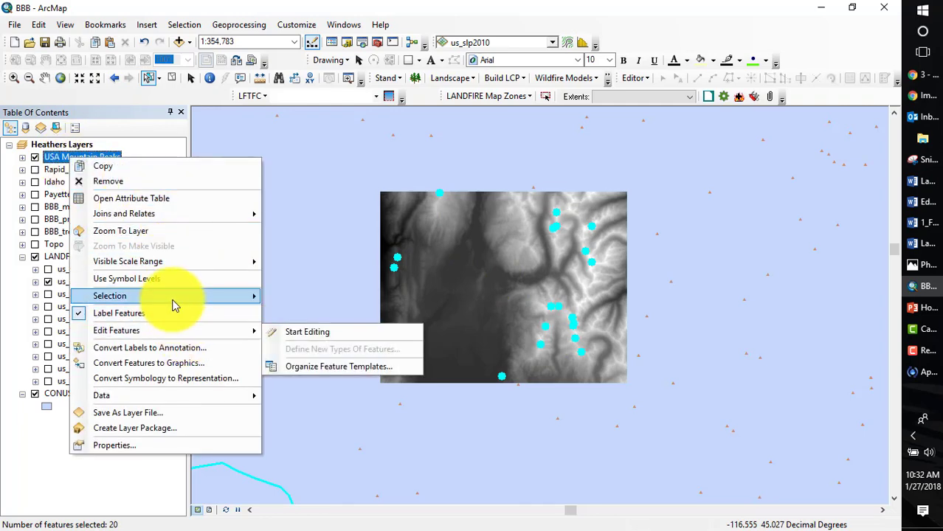
{"action": "mouse_move", "coordinate": [174, 306]}
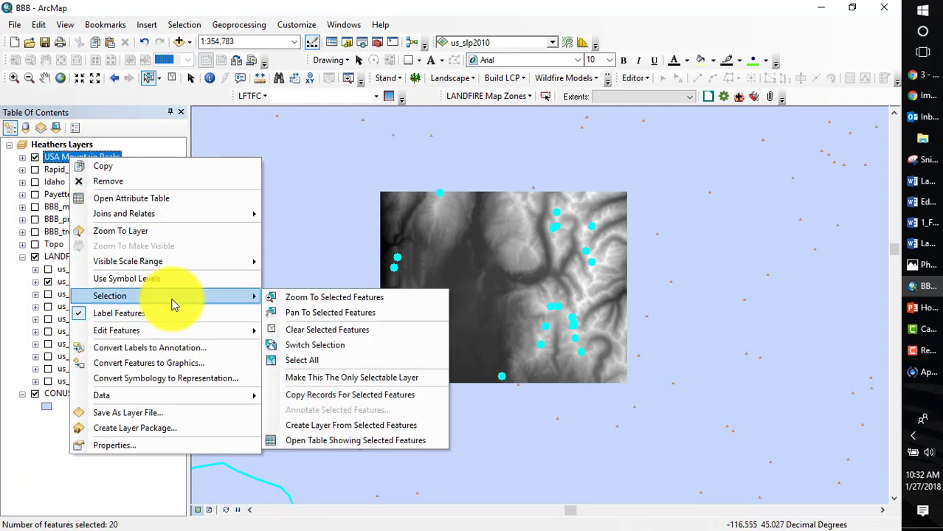
{"action": "left_click", "coordinate": [328, 427]}
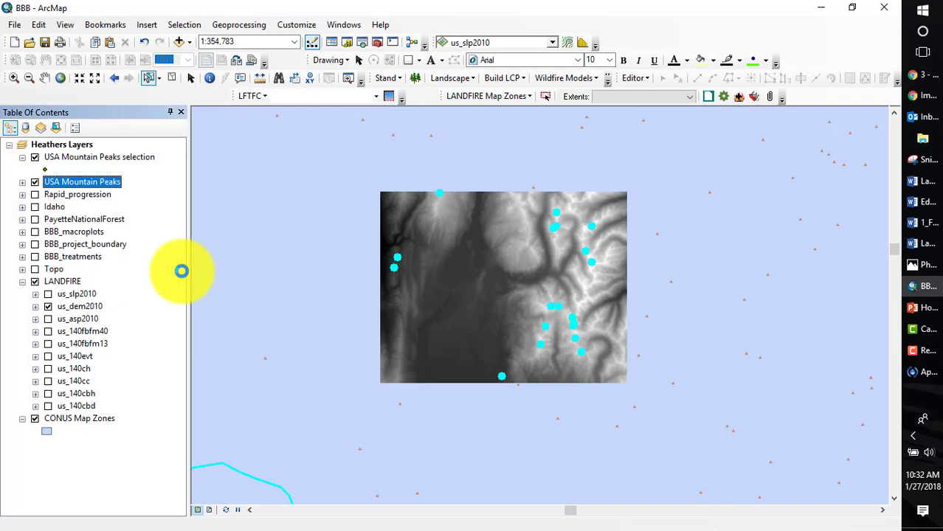
{"action": "right_click", "coordinate": [82, 186]}
{"action": "left_click", "coordinate": [120, 205]}
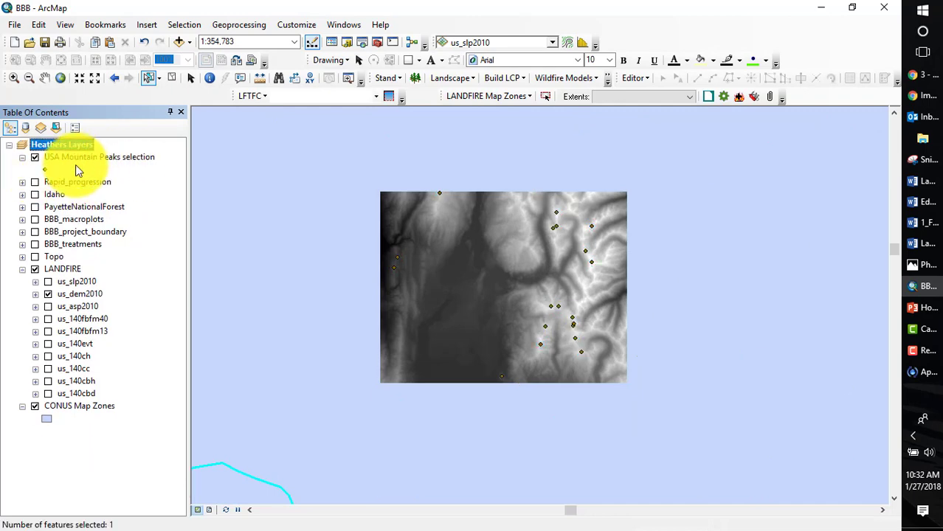
- Switch to PowerPoint to read slides 9 and 10 on assessing range and distribution, and return to ArcMap
{"action": "left_click", "coordinate": [923, 308]}
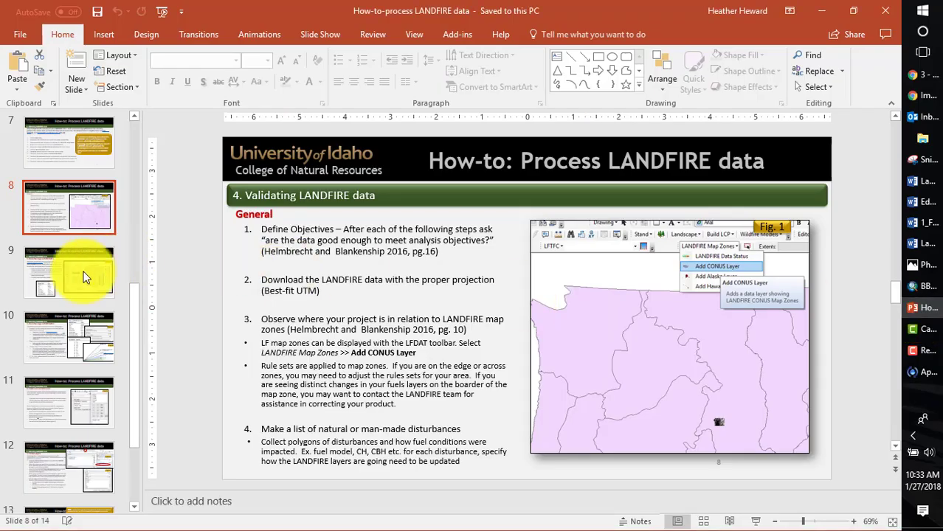
{"action": "left_click", "coordinate": [46, 270]}
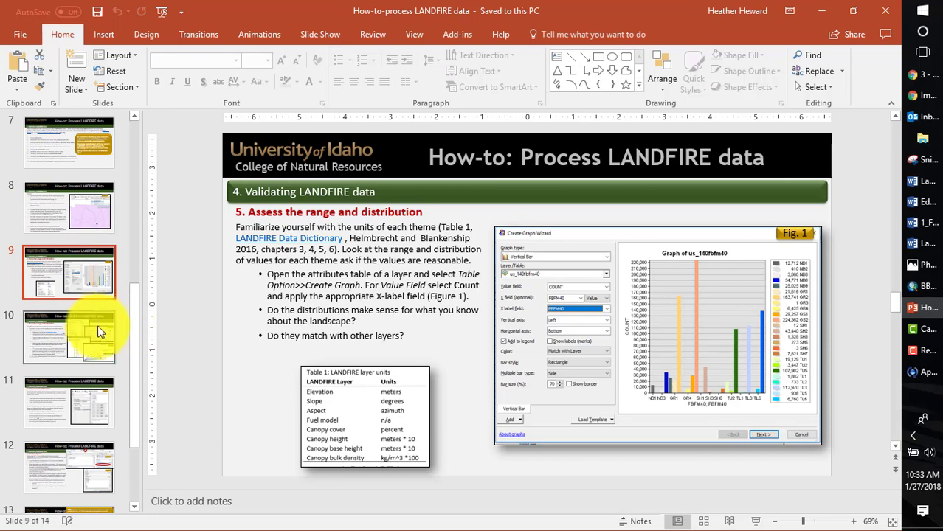
{"action": "left_click", "coordinate": [78, 337]}
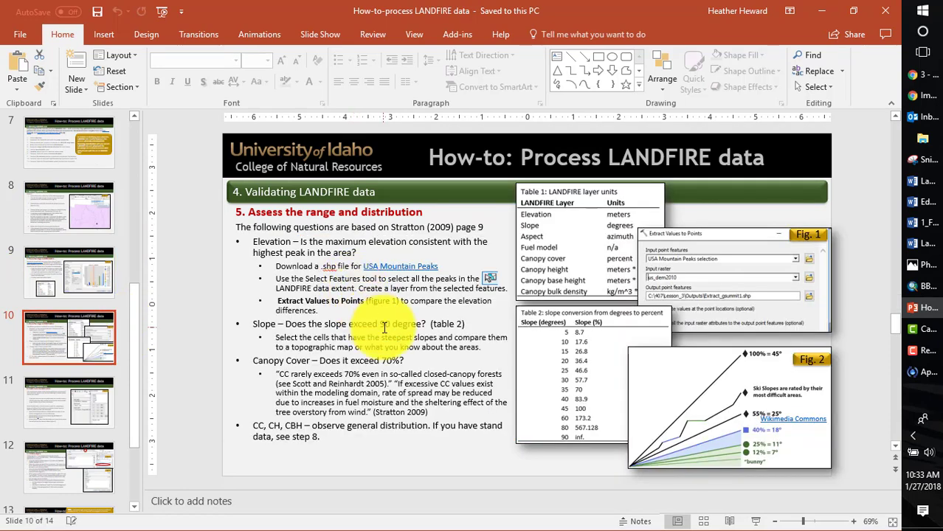
{"action": "key", "text": "alt+Tab"}
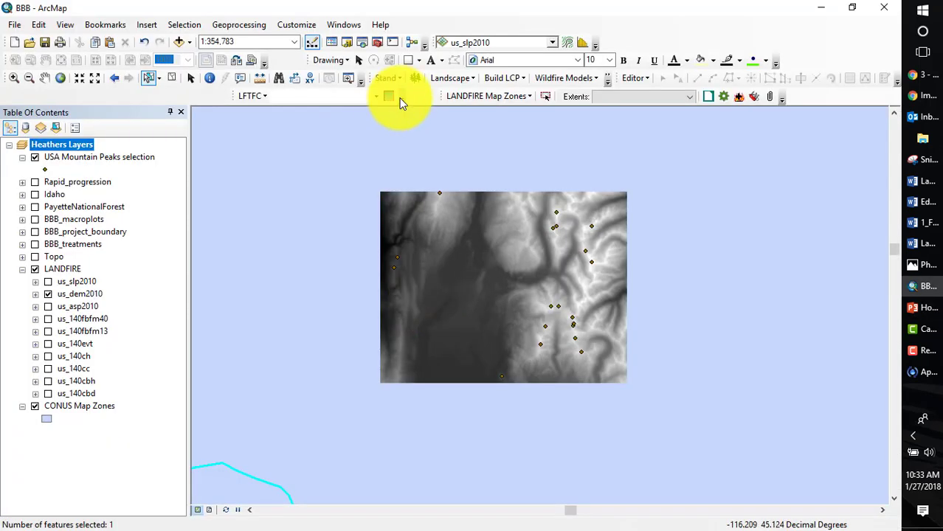
- Search the tools for "extract values to points" and open the Extract Values to Points tool
{"action": "left_click", "coordinate": [362, 43]}
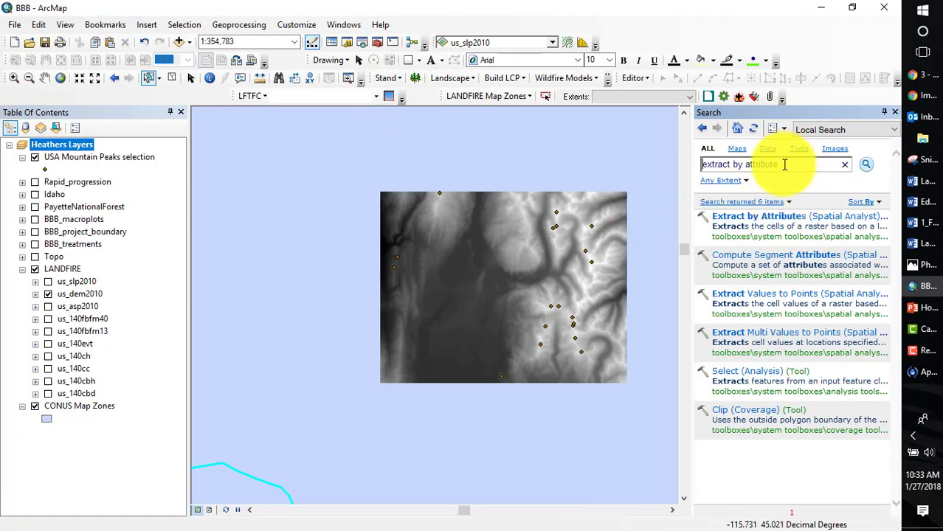
{"action": "left_click_drag", "start_coordinate": [782, 163], "coordinate": [688, 165]}
{"action": "type", "text": "ex"}
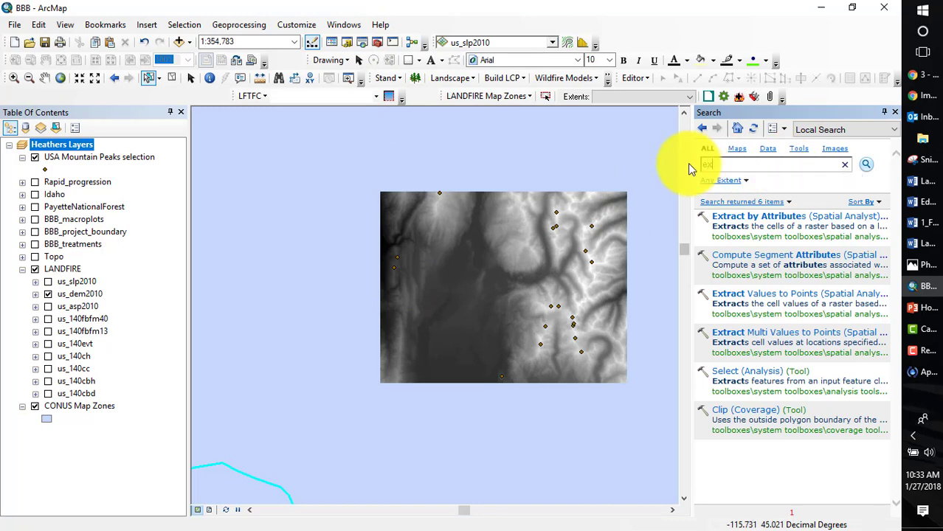
{"action": "type", "text": "tract values to points"}
{"action": "key", "text": "Return"}
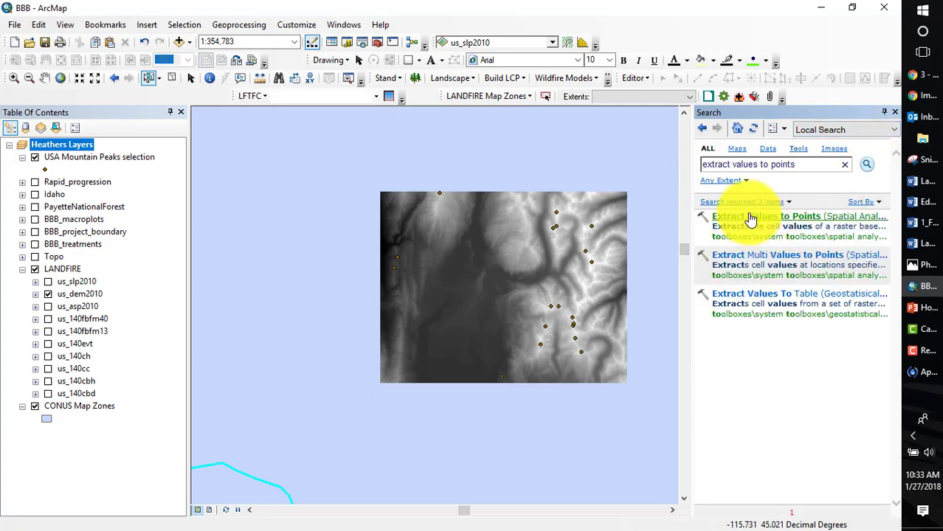
{"action": "left_click", "coordinate": [750, 223]}
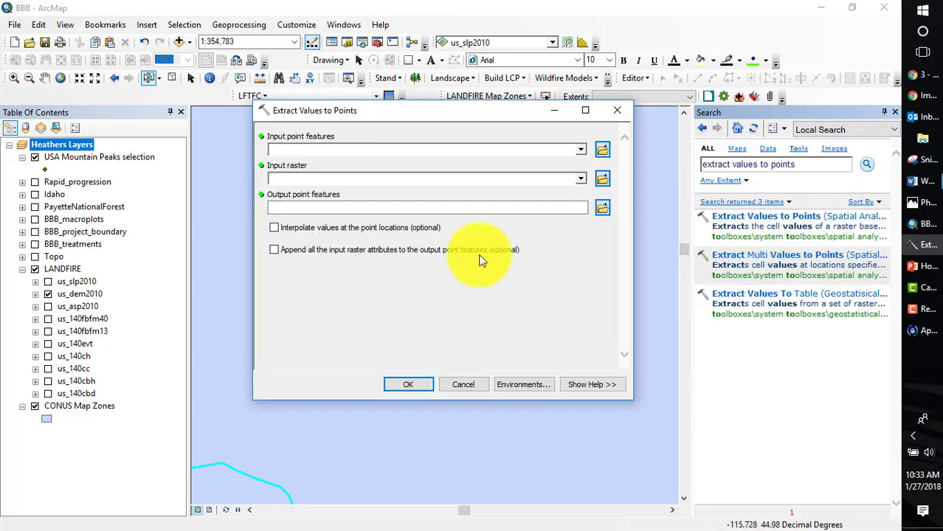
- Try to extract us_dem2010 values to the USA Mountain Peaks selection points as Peaks_de.shp, and check the Outputs folder for the file
{"action": "left_click", "coordinate": [580, 149]}
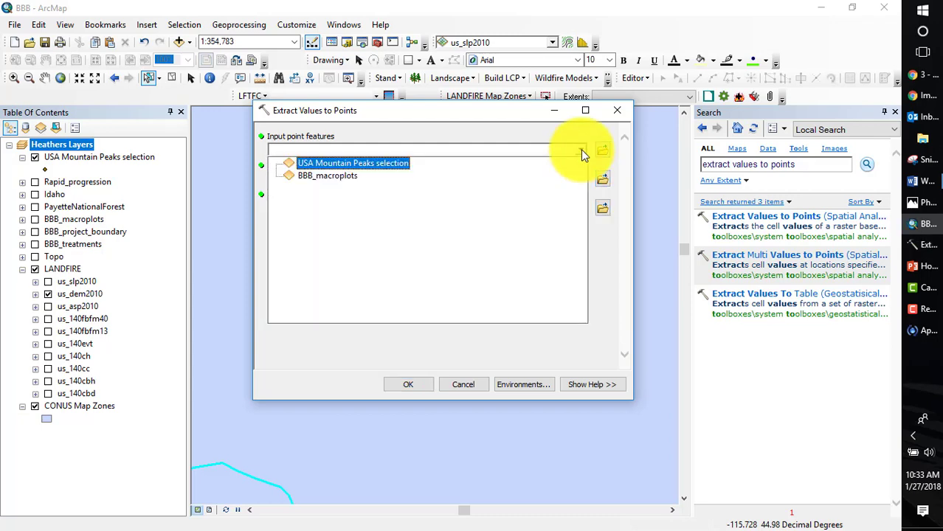
{"action": "left_click", "coordinate": [389, 162]}
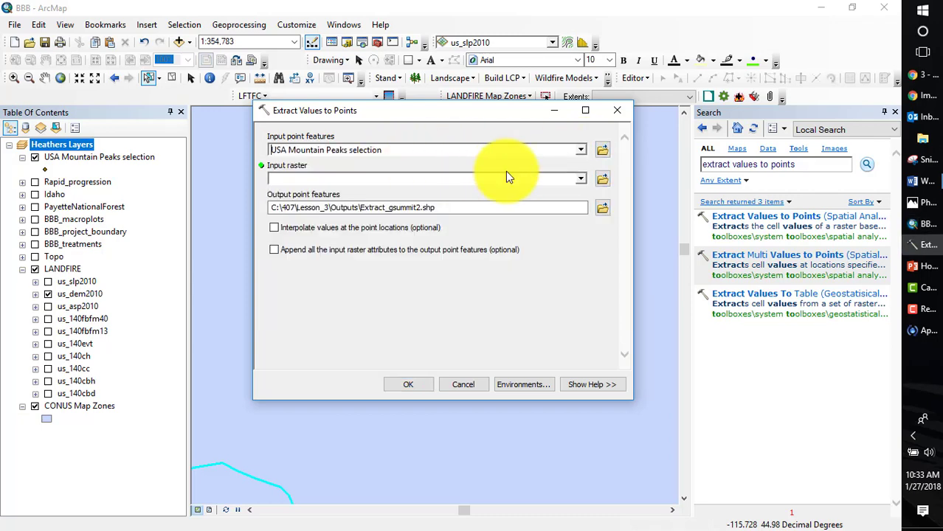
{"action": "left_click", "coordinate": [581, 181]}
{"action": "scroll", "coordinate": [410, 251], "scroll_direction": "down", "scroll_amount": 2}
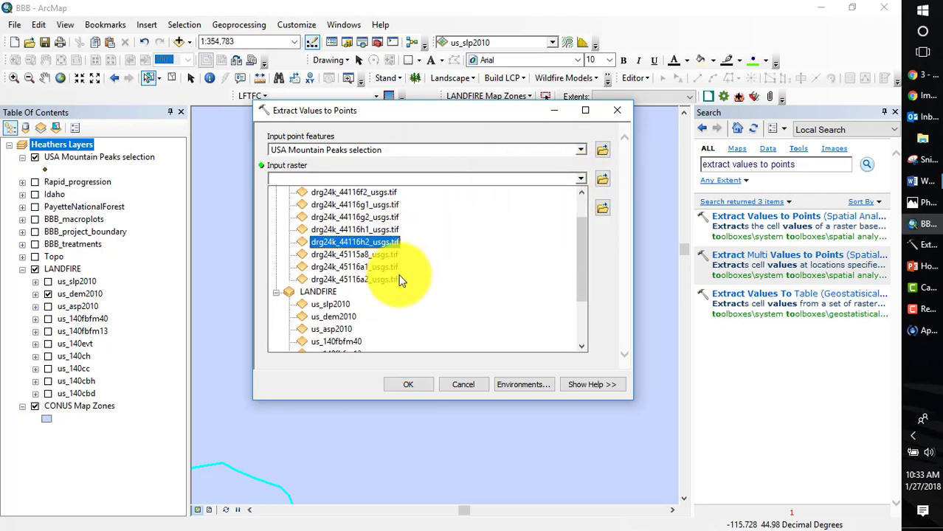
{"action": "left_click", "coordinate": [330, 279]}
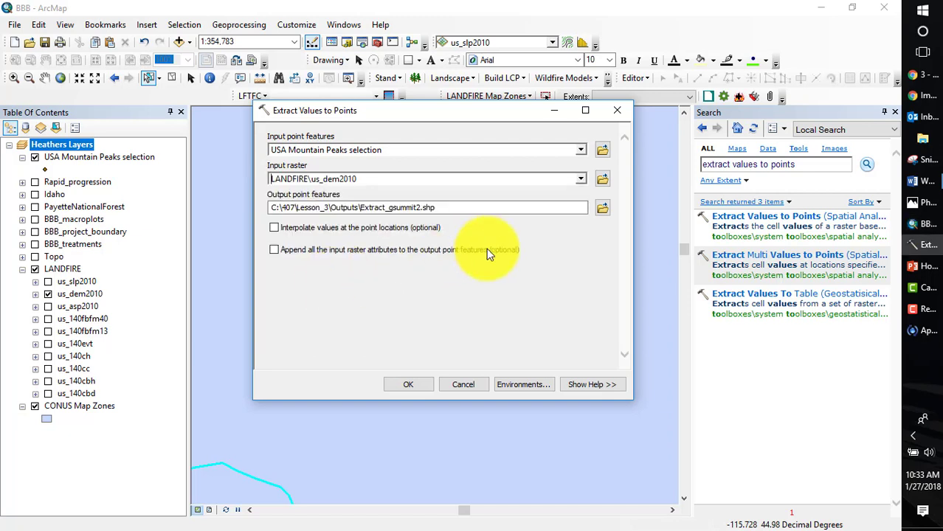
{"action": "left_click", "coordinate": [420, 208]}
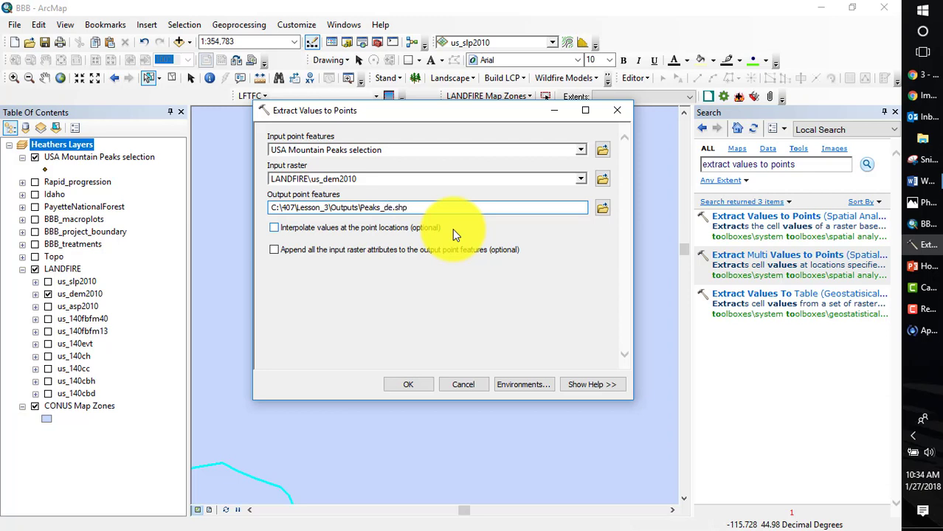
{"action": "left_click", "coordinate": [408, 385]}
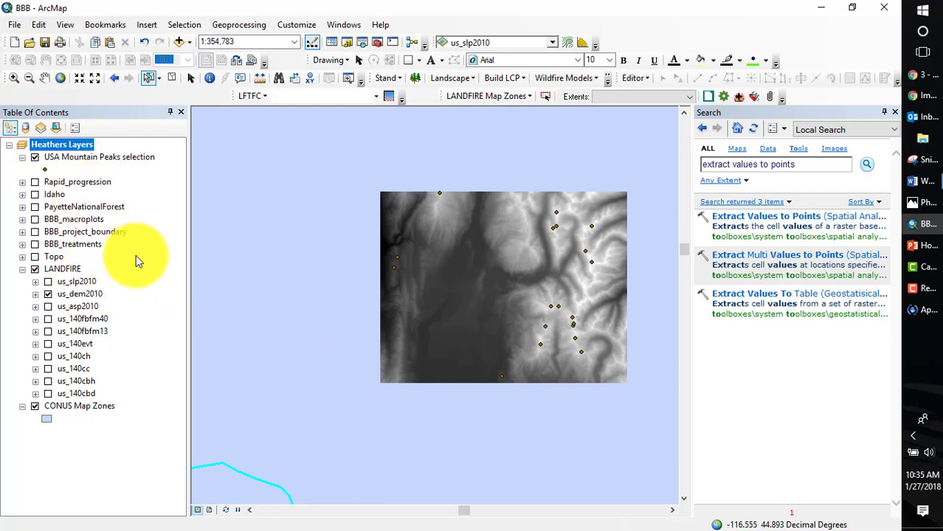
{"action": "left_click", "coordinate": [179, 42]}
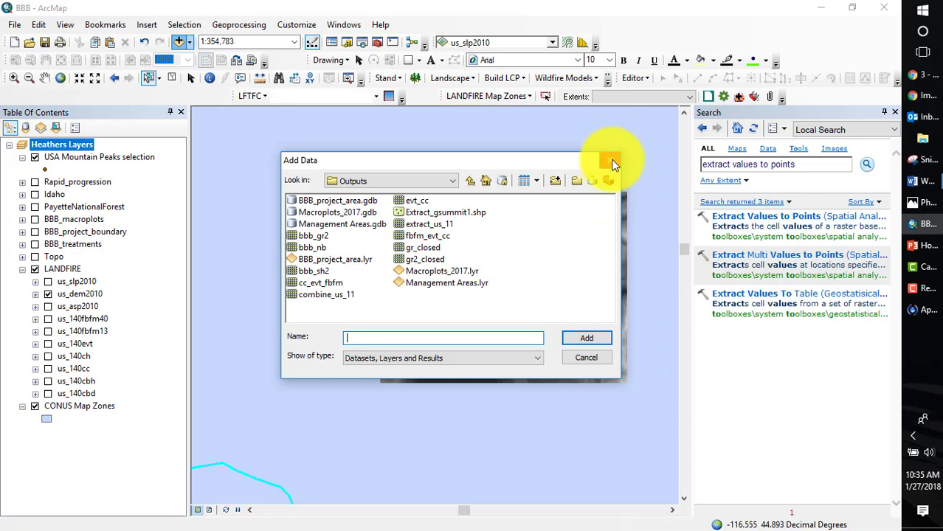
{"action": "left_click", "coordinate": [590, 359]}
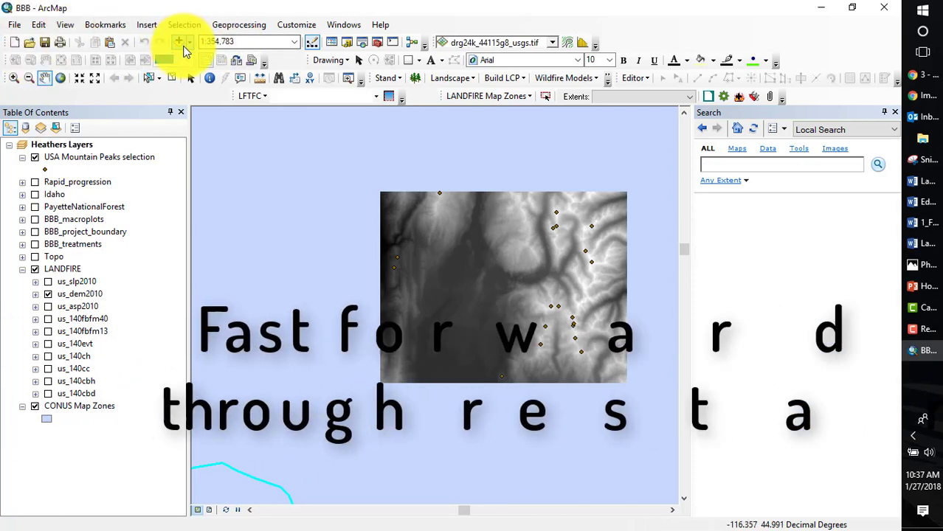
- Find the Extract Values to Points tool again by searching for "extract values to points" and open it
{"action": "left_click", "coordinate": [737, 167]}
{"action": "type", "text": "extract values to points"}
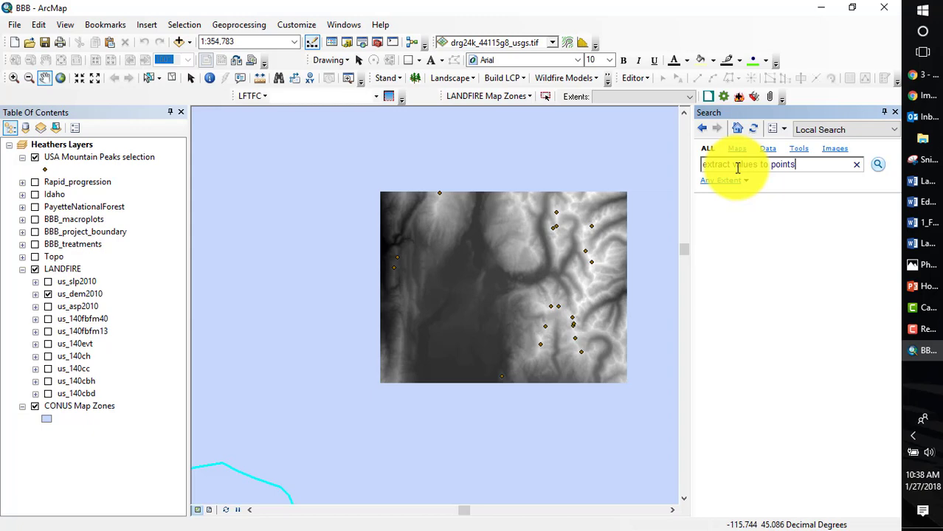
{"action": "key", "text": "Return"}
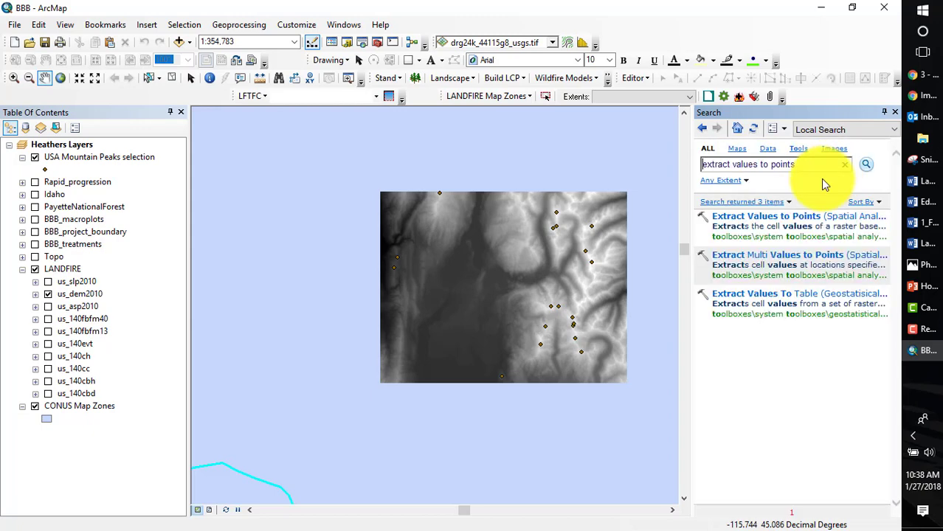
{"action": "left_click", "coordinate": [750, 217]}
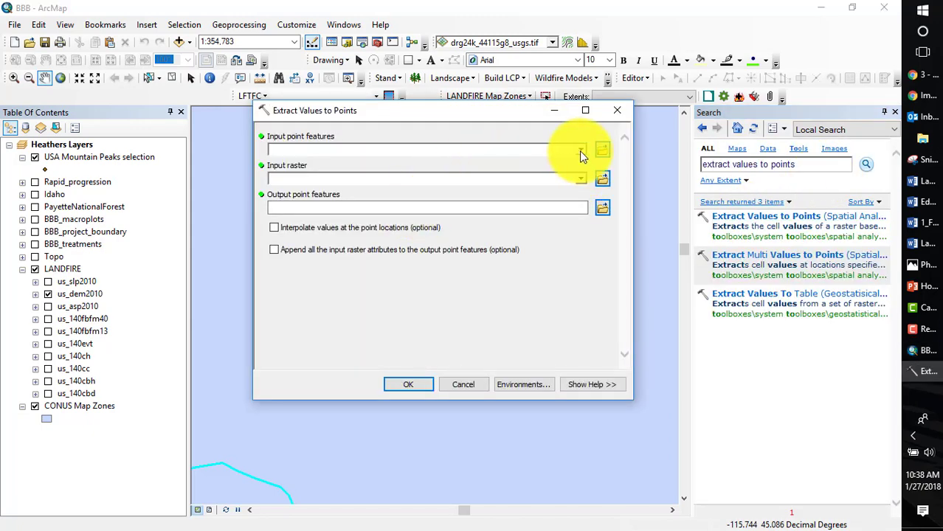
- Extract LANDFIRE us_dem2010 values to the USA Mountain Peaks selection points, with Extract_gsummit2.shp in the Outputs folder as output
{"action": "left_click", "coordinate": [581, 150]}
{"action": "left_click", "coordinate": [406, 164]}
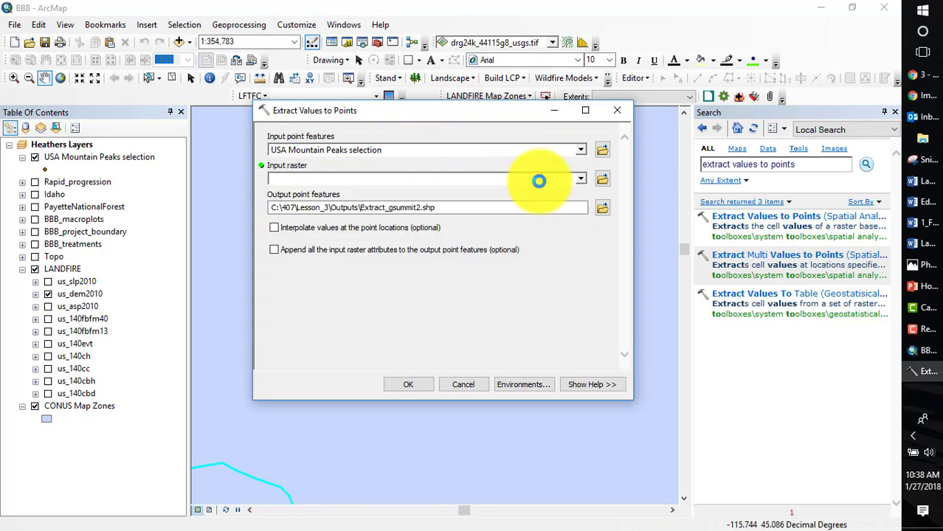
{"action": "left_click", "coordinate": [580, 179]}
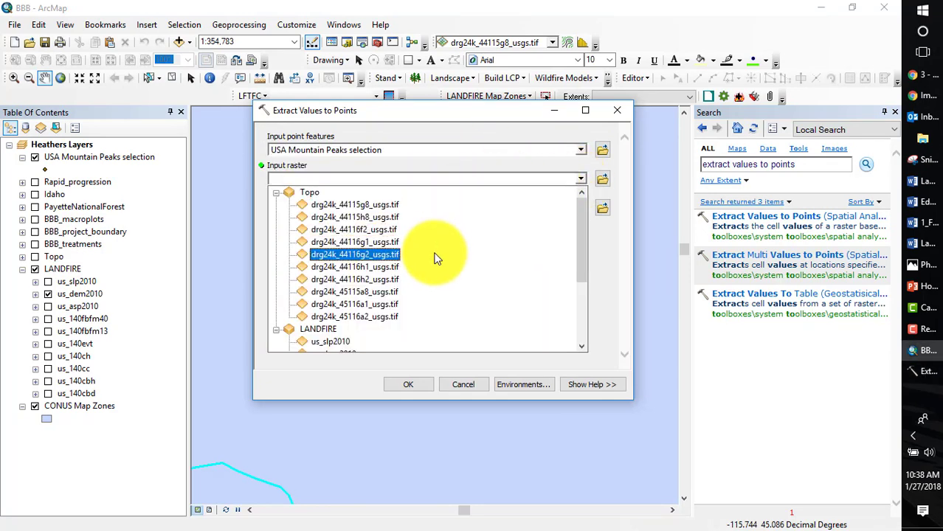
{"action": "scroll", "coordinate": [436, 259], "scroll_direction": "down", "scroll_amount": 3}
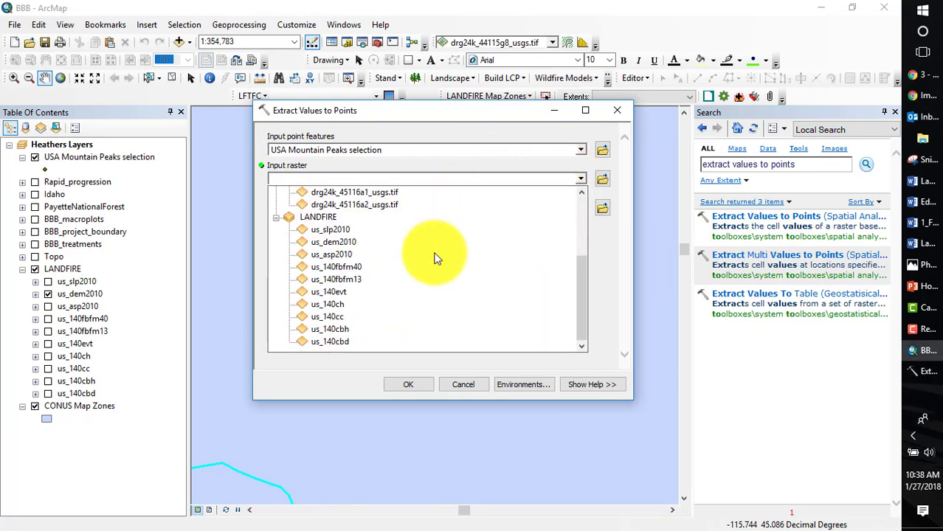
{"action": "left_click", "coordinate": [343, 243]}
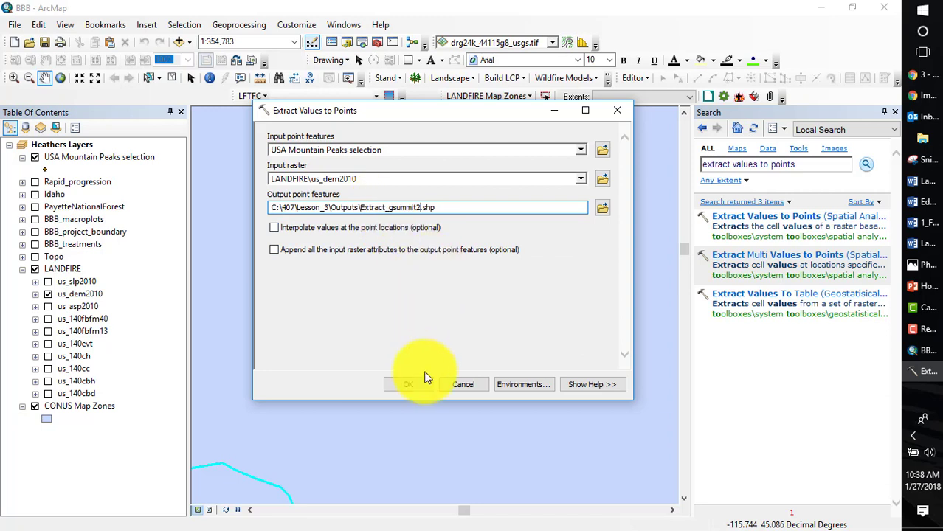
{"action": "left_click", "coordinate": [411, 386]}
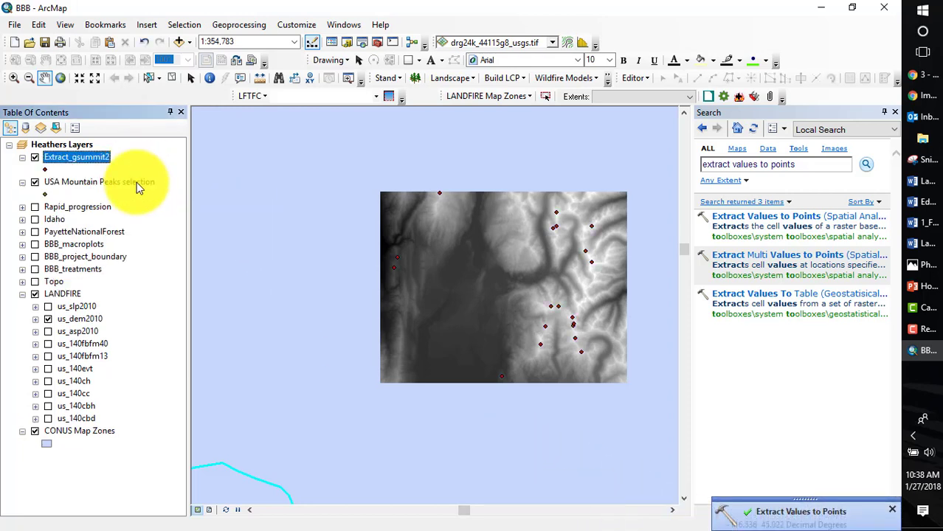
- Review the attribute table of the Extract_gsummit2 layer and remove that layer from the map
{"action": "right_click", "coordinate": [82, 157]}
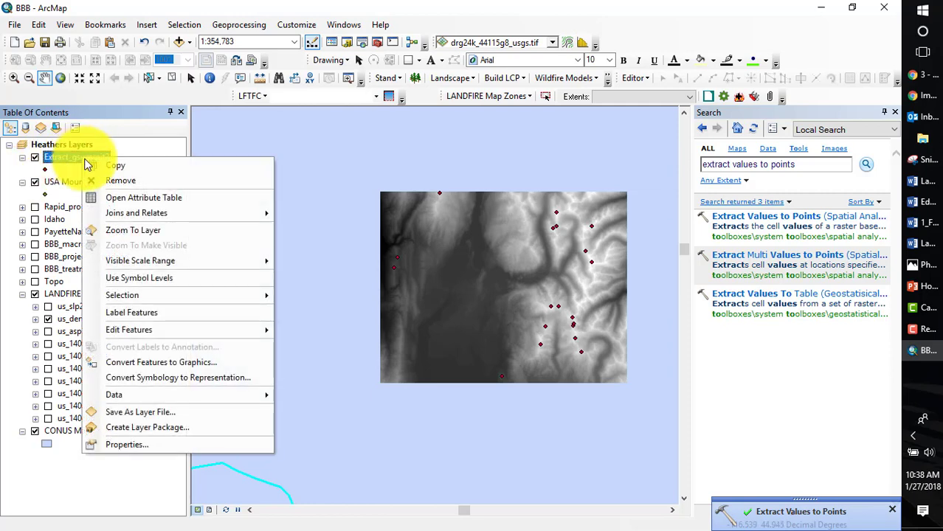
{"action": "left_click", "coordinate": [133, 198]}
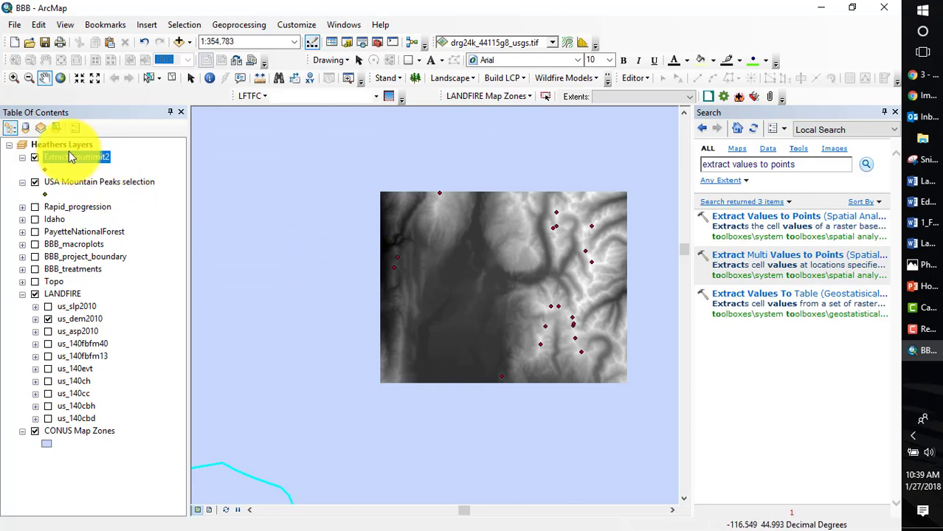
{"action": "right_click", "coordinate": [84, 158]}
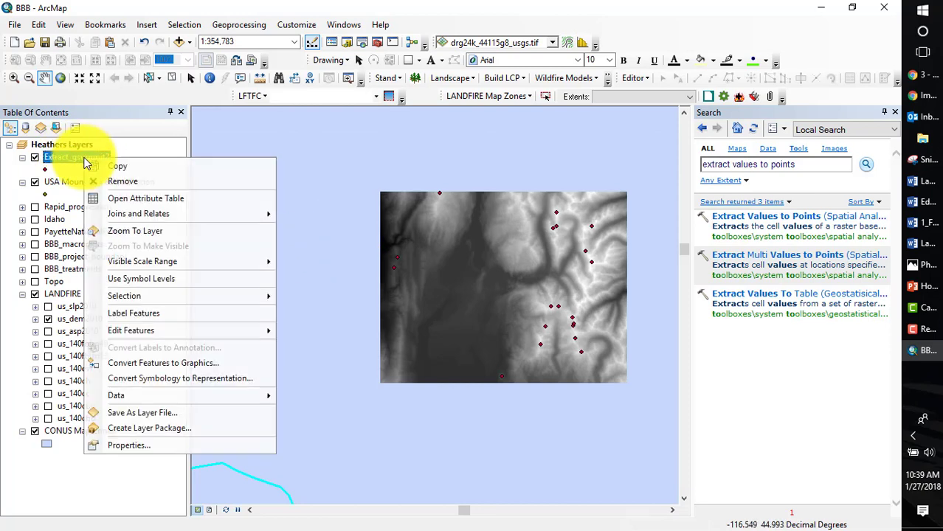
{"action": "left_click", "coordinate": [120, 183]}
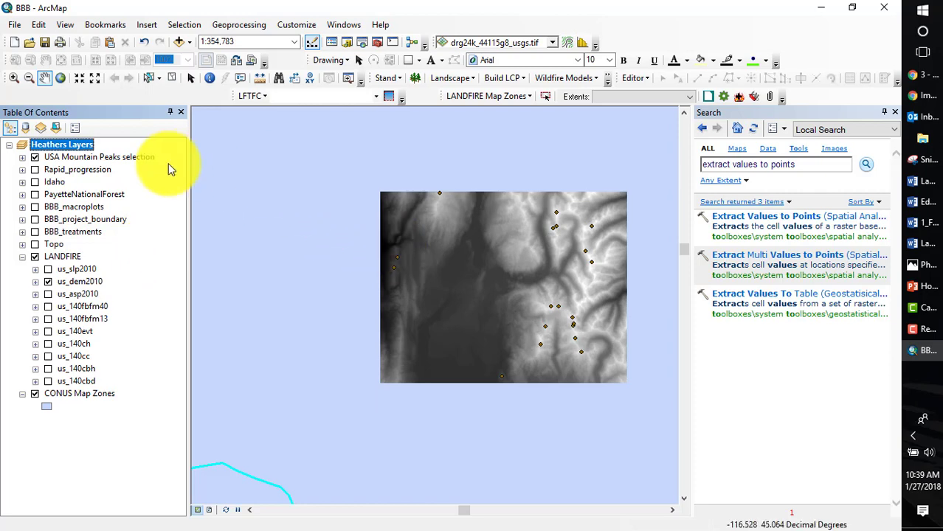
- Show the us_slp2010 layer instead of us_dem2010 and examine the full range of slope values in its attribute table
{"action": "left_click", "coordinate": [48, 281]}
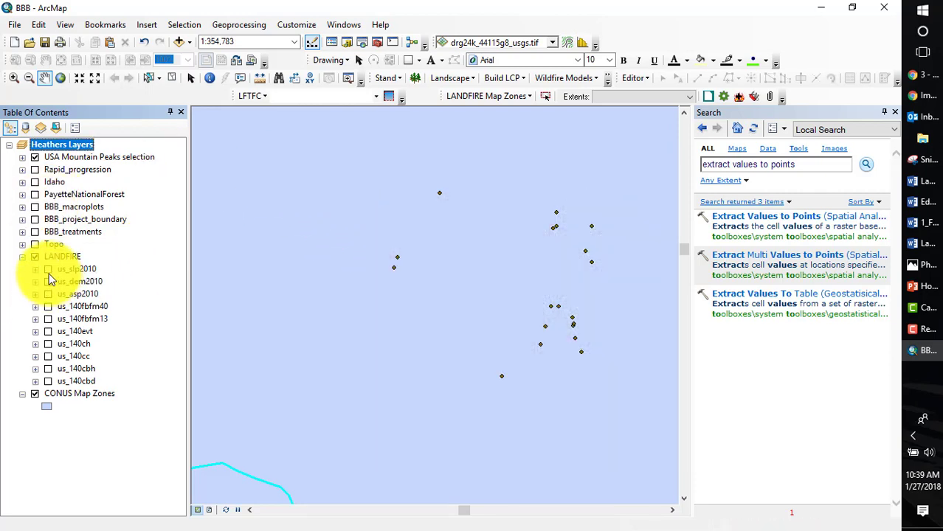
{"action": "left_click", "coordinate": [48, 270]}
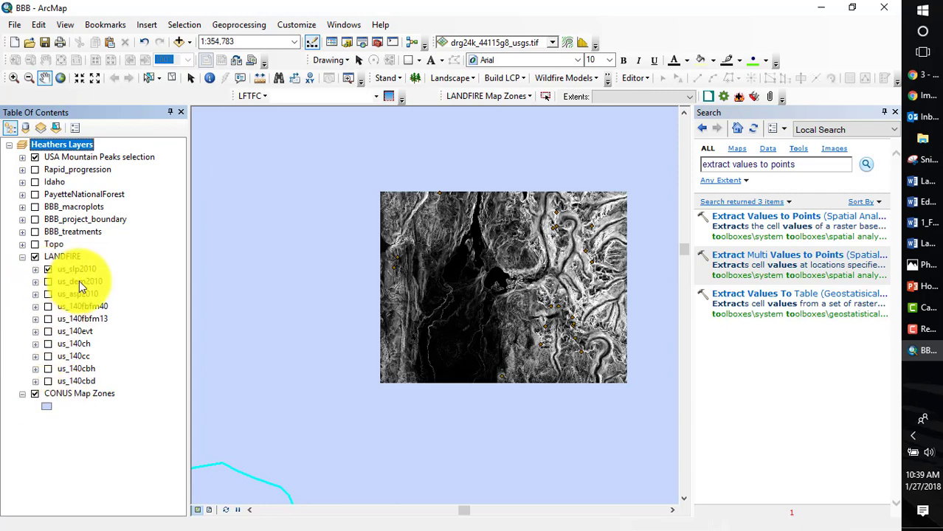
{"action": "right_click", "coordinate": [64, 271]}
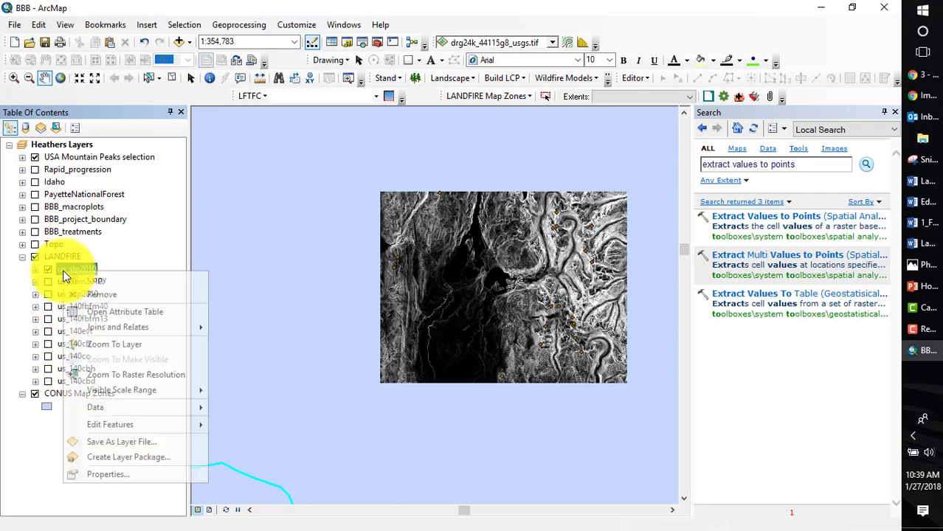
{"action": "left_click", "coordinate": [112, 311]}
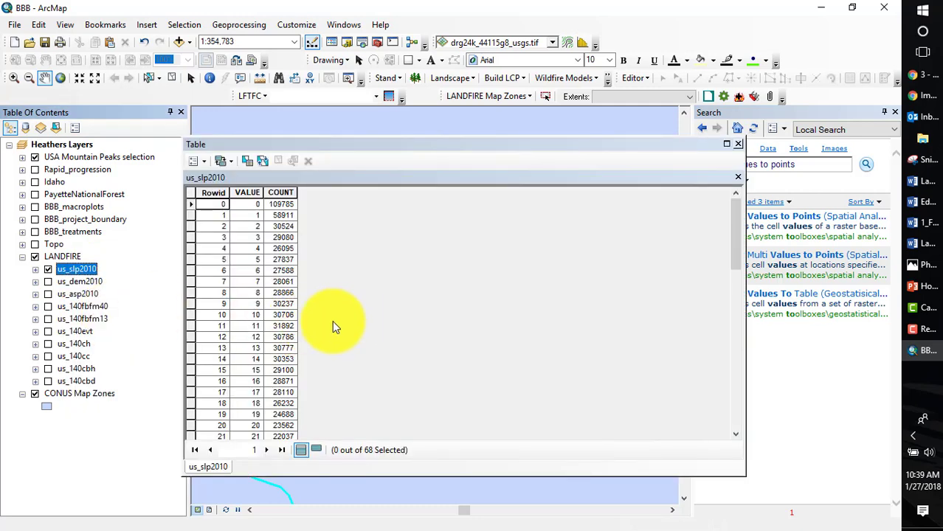
{"action": "scroll", "coordinate": [341, 346], "scroll_direction": "down", "scroll_amount": 15}
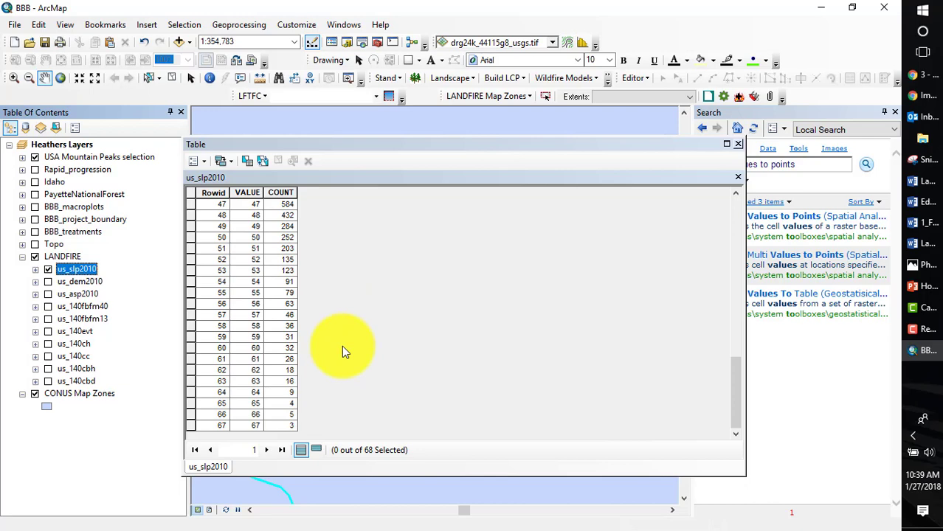
- Compare the us_slp2010 slope values with the degree-to-percent table and ski slope figure on slide 10 in PowerPoint, returning to ArcMap
{"action": "left_click", "coordinate": [914, 288]}
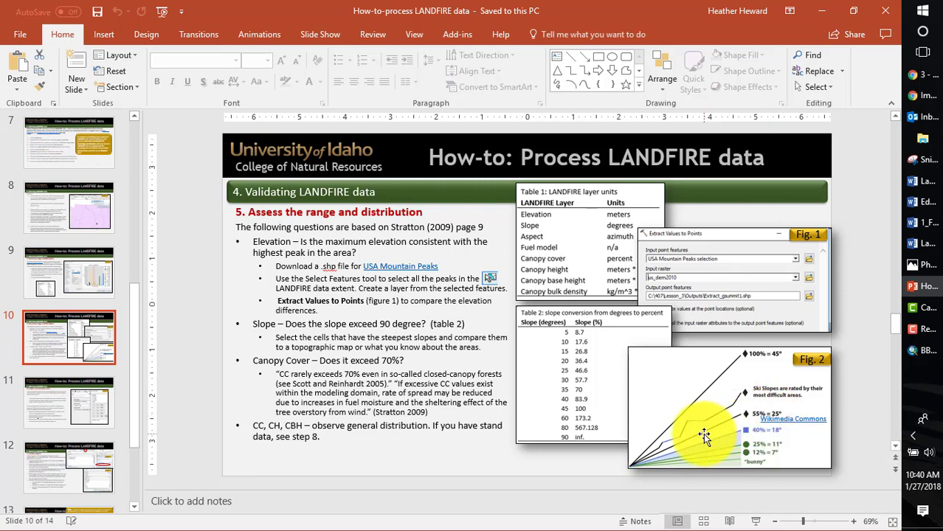
{"action": "key", "text": "alt+Tab"}
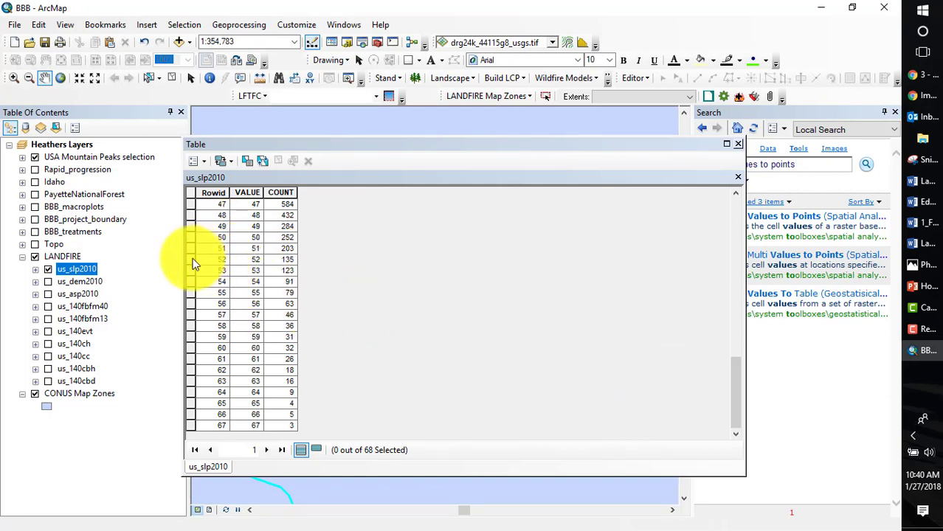
{"action": "key", "text": "alt+Tab"}
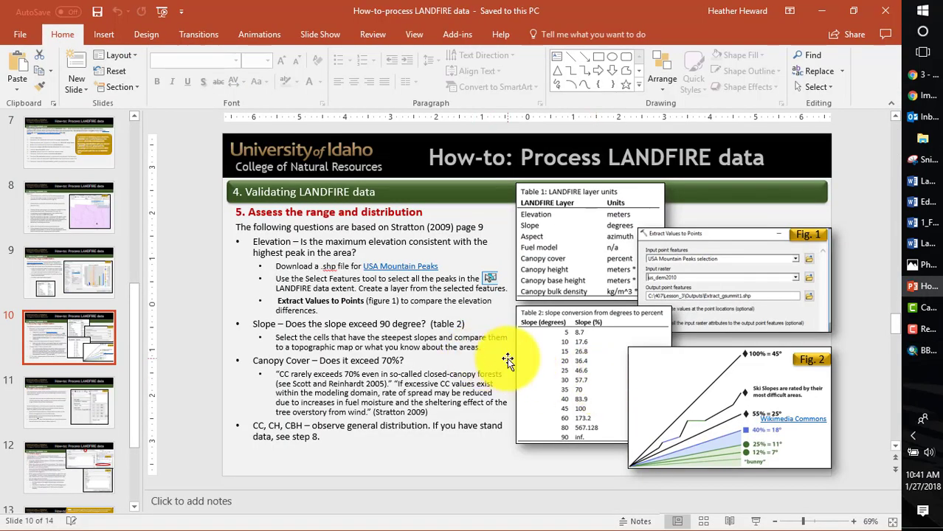
{"action": "key", "text": "alt+Tab"}
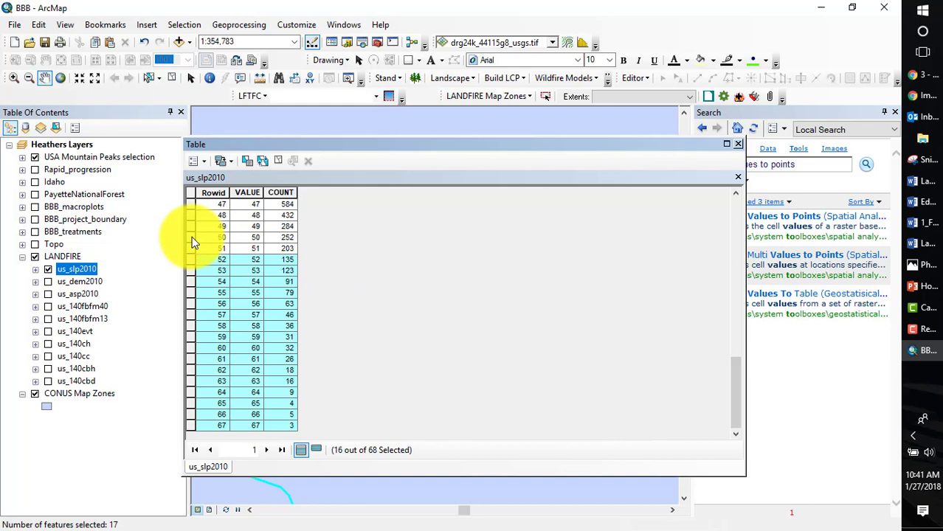
{"action": "key", "text": "alt+Tab"}
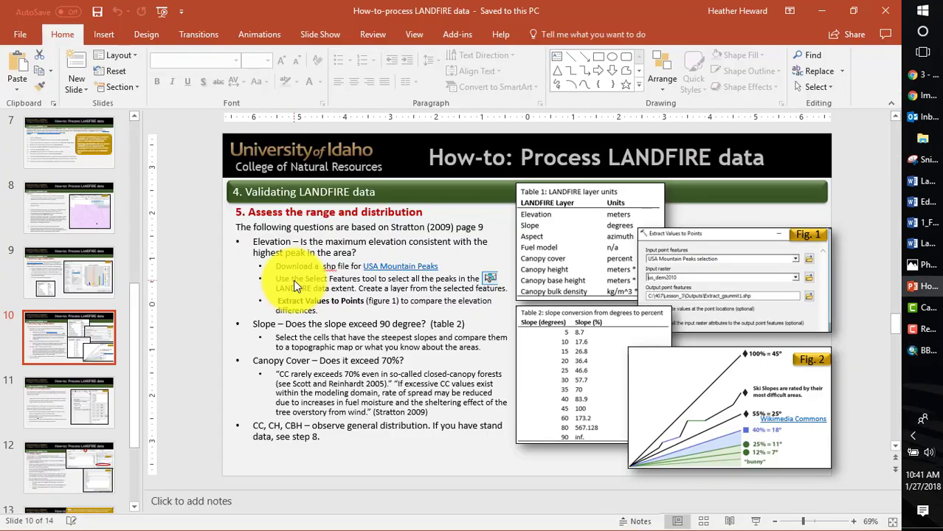
{"action": "key", "text": "alt+Tab"}
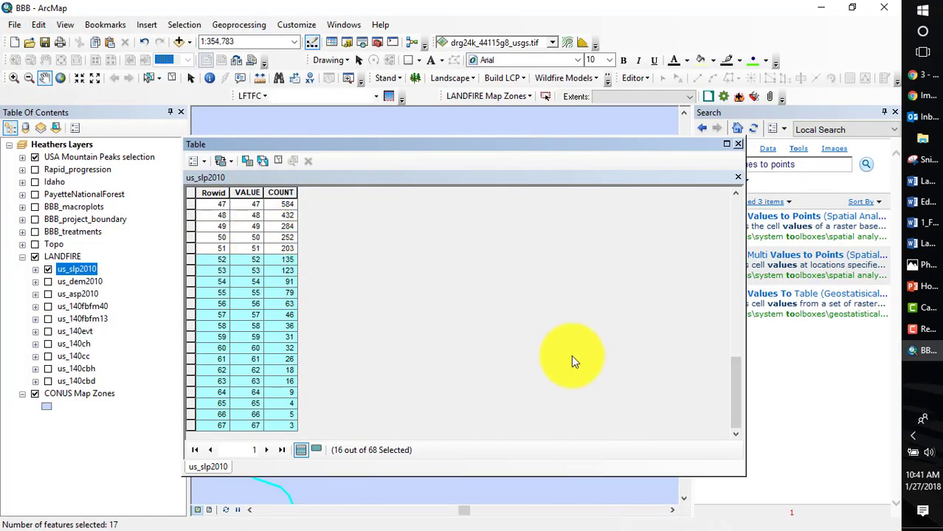
- Select the us_slp2010 rows with slope values 46 through 67 and close the attribute table
{"action": "left_click_drag", "start_coordinate": [732, 407], "coordinate": [733, 385]}
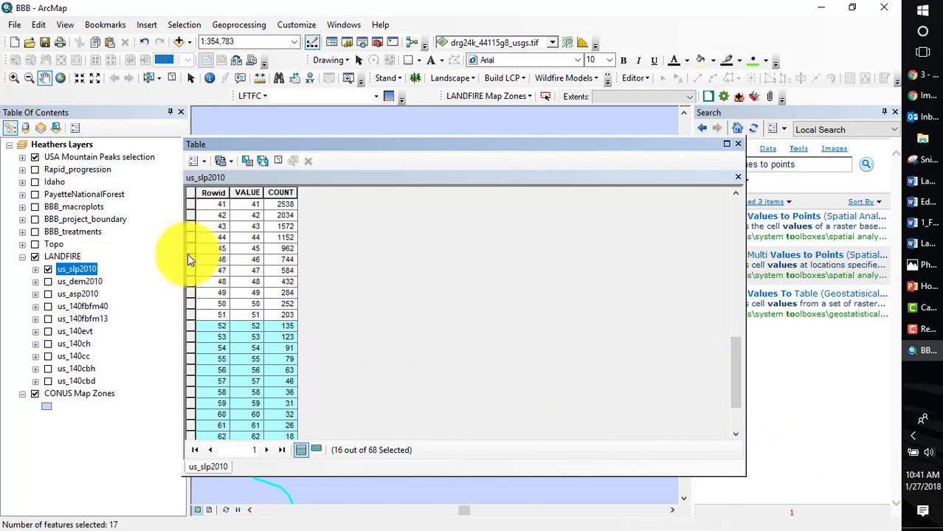
{"action": "left_click_drag", "start_coordinate": [190, 258], "coordinate": [193, 424]}
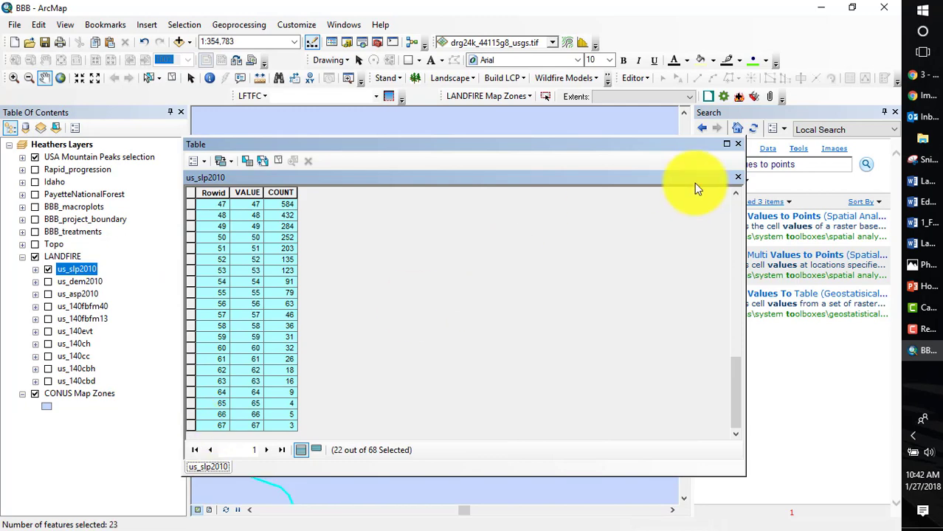
{"action": "left_click", "coordinate": [737, 143]}
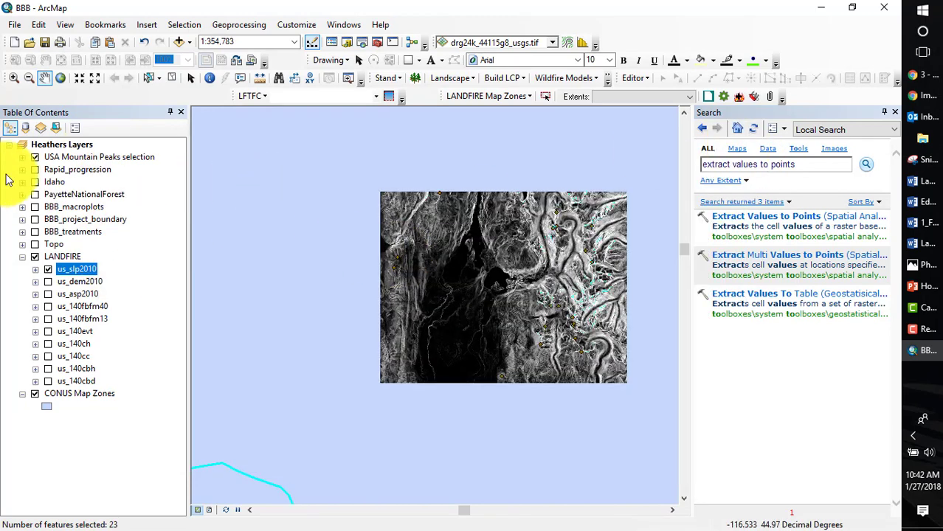
- Remove the CONUS Map Zones layer and add the World Imagery basemap
{"action": "left_click", "coordinate": [33, 395]}
{"action": "right_click", "coordinate": [81, 391]}
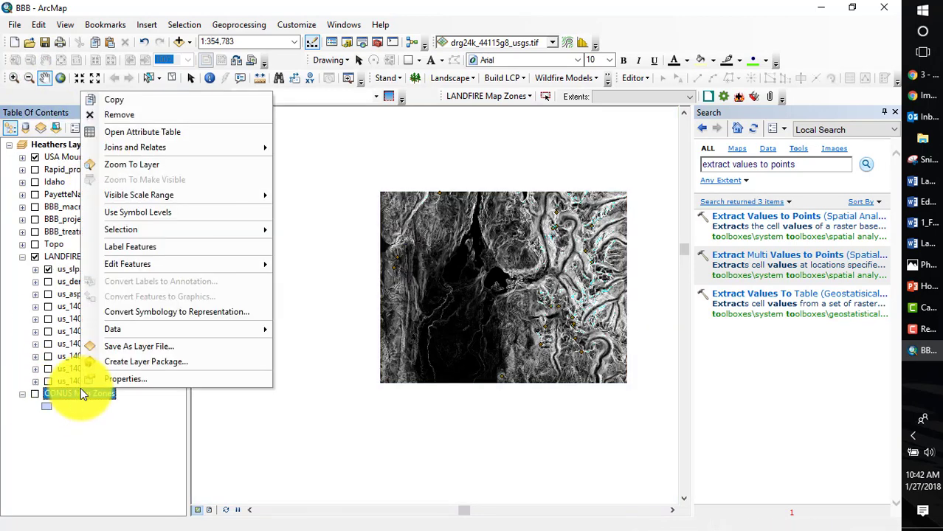
{"action": "left_click", "coordinate": [133, 115]}
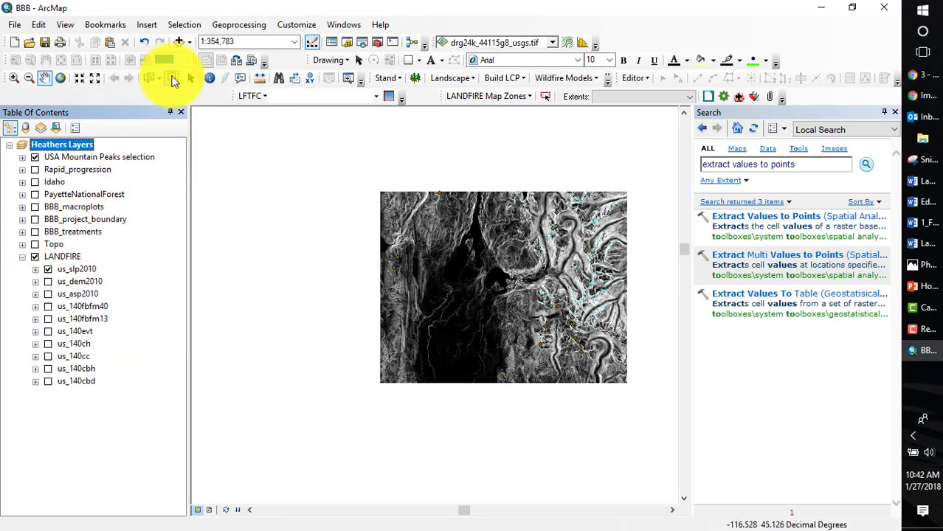
{"action": "left_click", "coordinate": [191, 44]}
{"action": "left_click", "coordinate": [210, 59]}
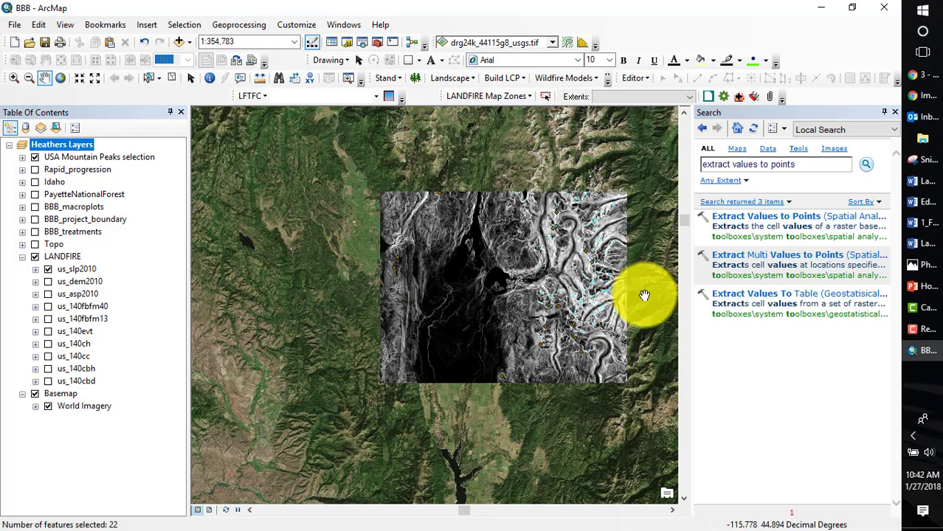
- Compare the selected steep-slope cells with the World Imagery terrain by toggling us_slp2010, leaving the layer hidden
{"action": "left_click_drag", "start_coordinate": [645, 295], "coordinate": [609, 310]}
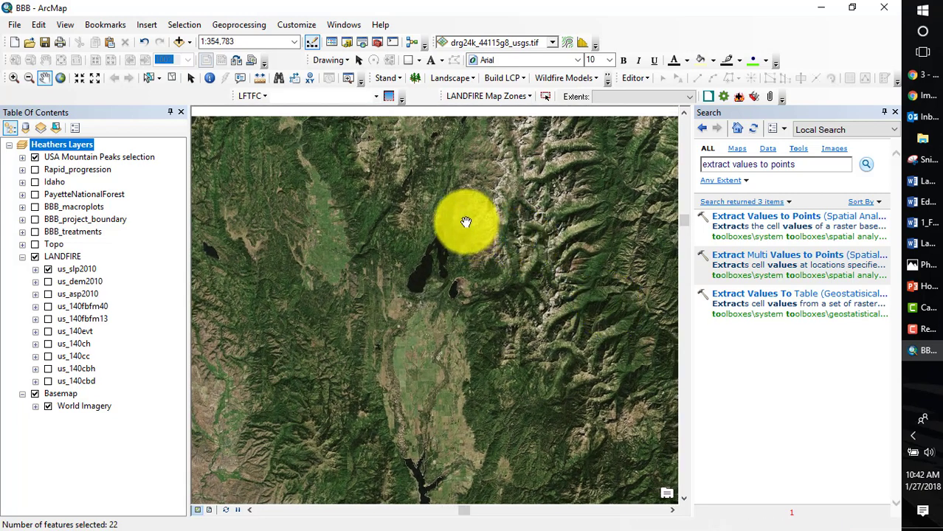
{"action": "left_click", "coordinate": [13, 78]}
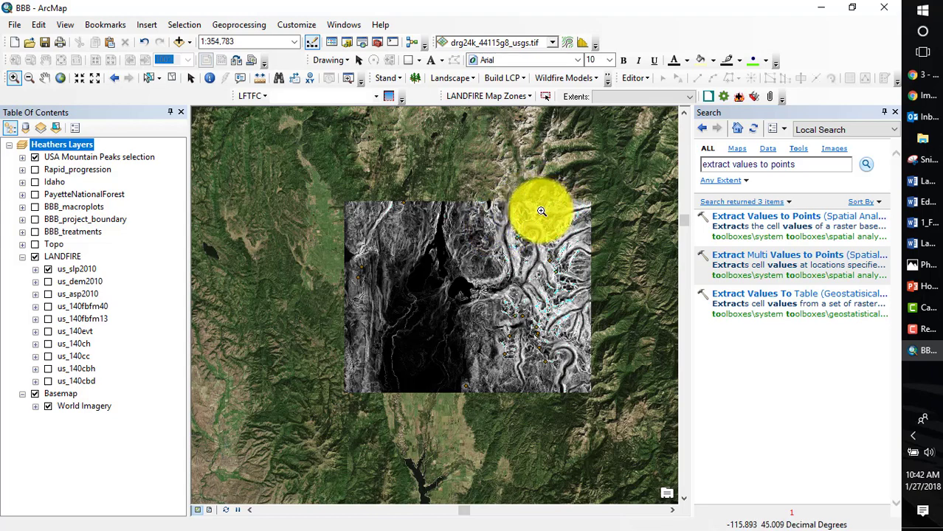
{"action": "left_click", "coordinate": [581, 256]}
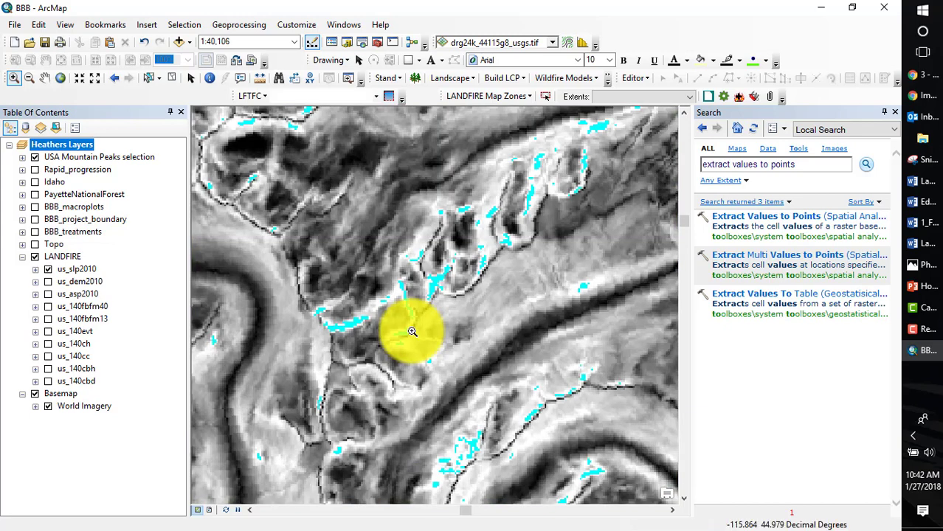
{"action": "left_click", "coordinate": [48, 270]}
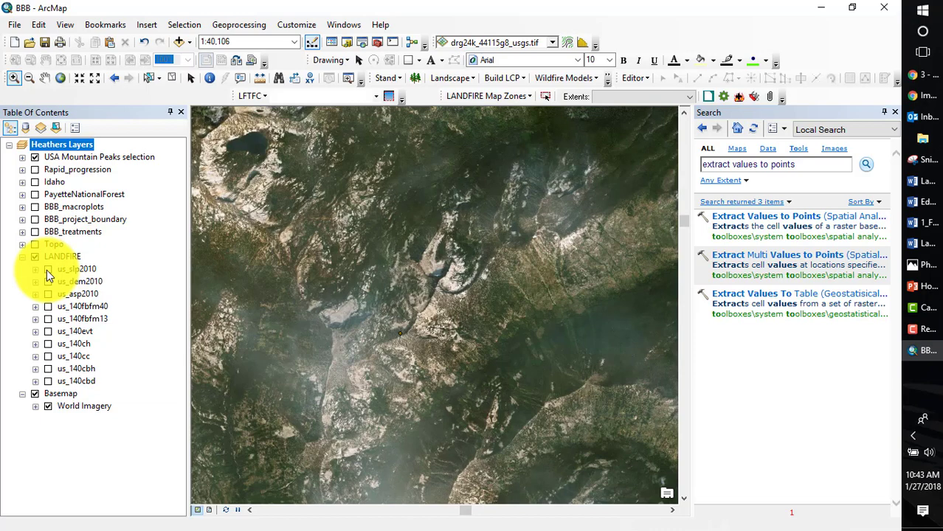
{"action": "left_click", "coordinate": [47, 270]}
{"action": "left_click", "coordinate": [48, 270]}
{"action": "left_click", "coordinate": [47, 270]}
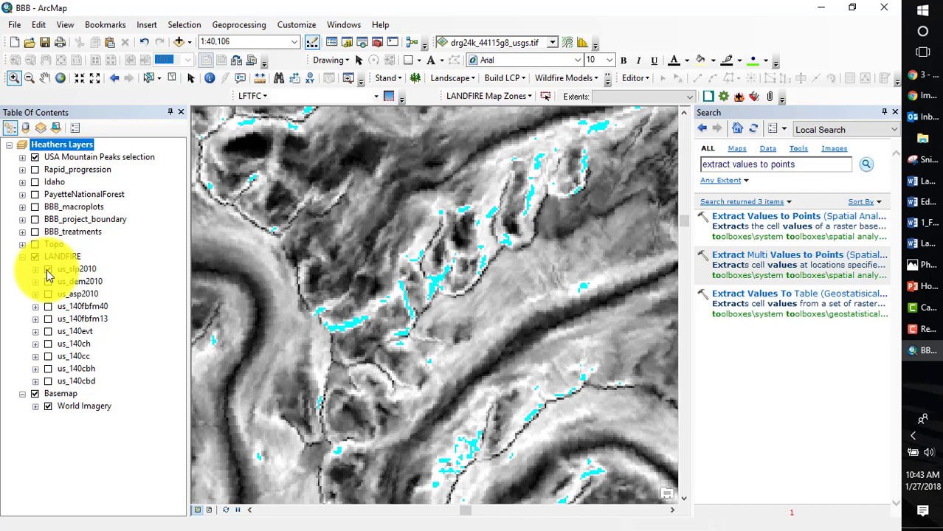
{"action": "left_click", "coordinate": [47, 270]}
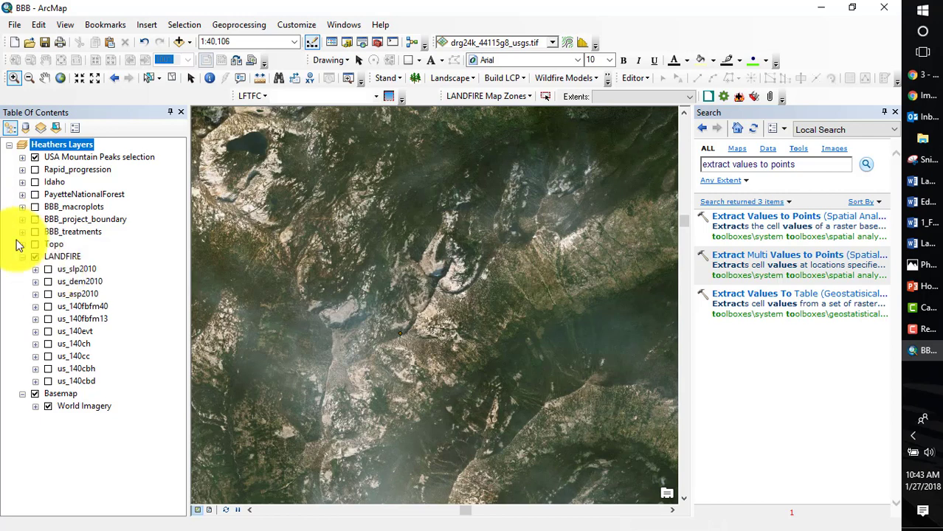
- Select the us_140cc attribute rows for canopy cover of 70 percent and above, values 75, 85 and 95, and close the table
{"action": "right_click", "coordinate": [77, 356]}
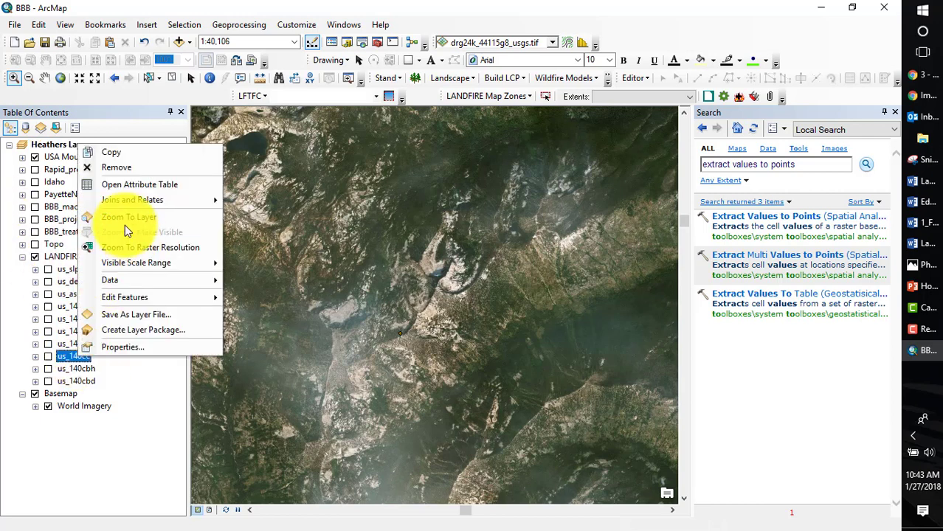
{"action": "left_click", "coordinate": [127, 190]}
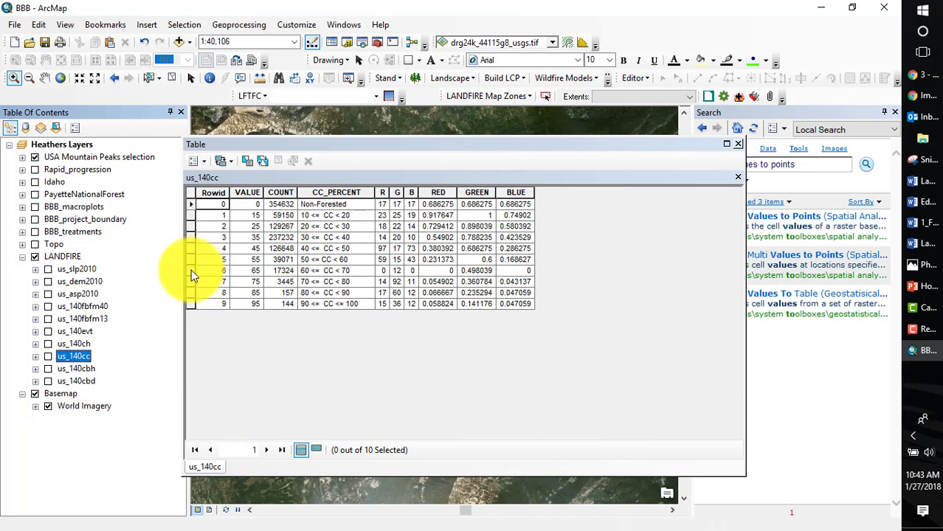
{"action": "left_click_drag", "start_coordinate": [191, 282], "coordinate": [196, 306]}
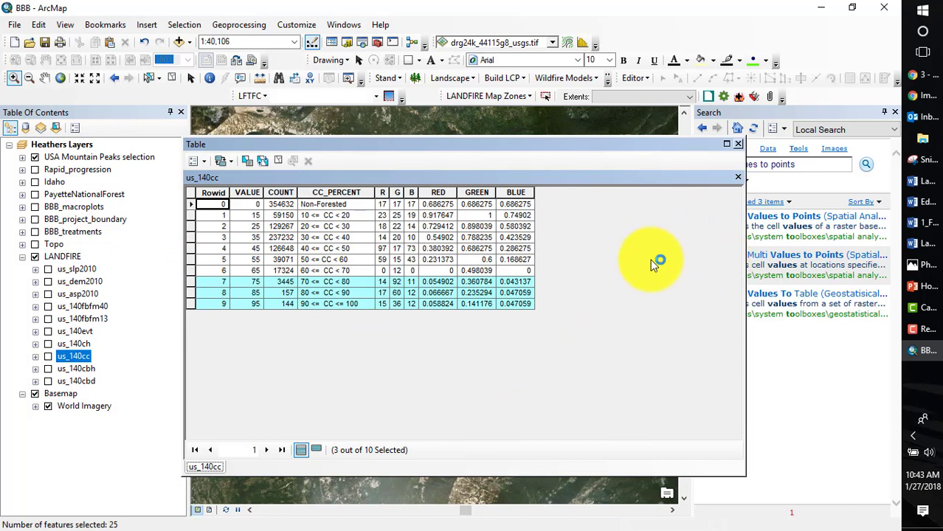
{"action": "left_click", "coordinate": [739, 145]}
- Compare a cluster of the selected high canopy cover cells with World Imagery by toggling us_140cc, leaving it hidden and us_140cbh selected
{"action": "left_click", "coordinate": [48, 356]}
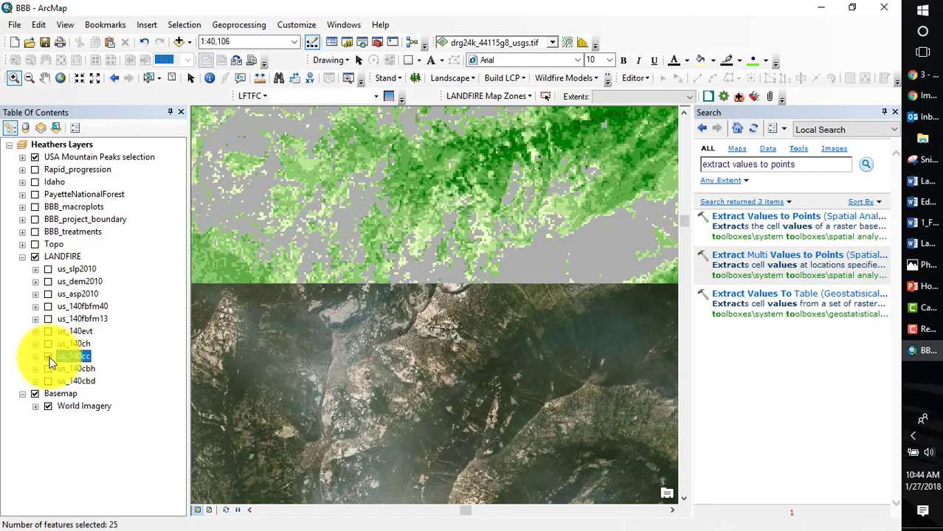
{"action": "right_click", "coordinate": [66, 357]}
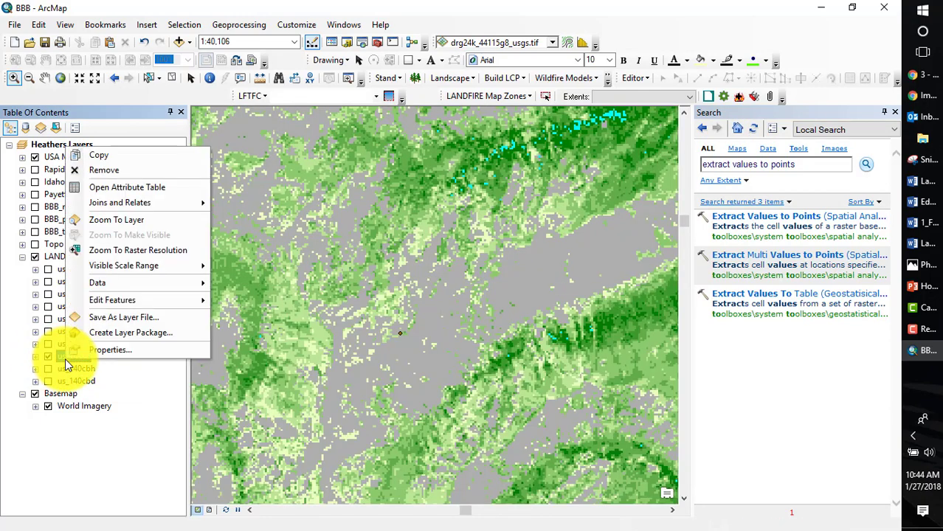
{"action": "left_click", "coordinate": [127, 220]}
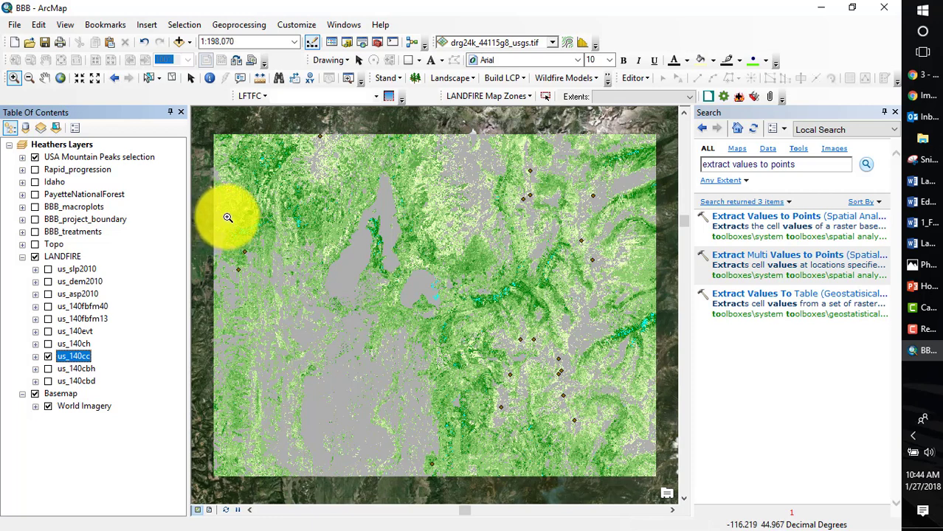
{"action": "left_click_drag", "start_coordinate": [228, 215], "coordinate": [271, 244]}
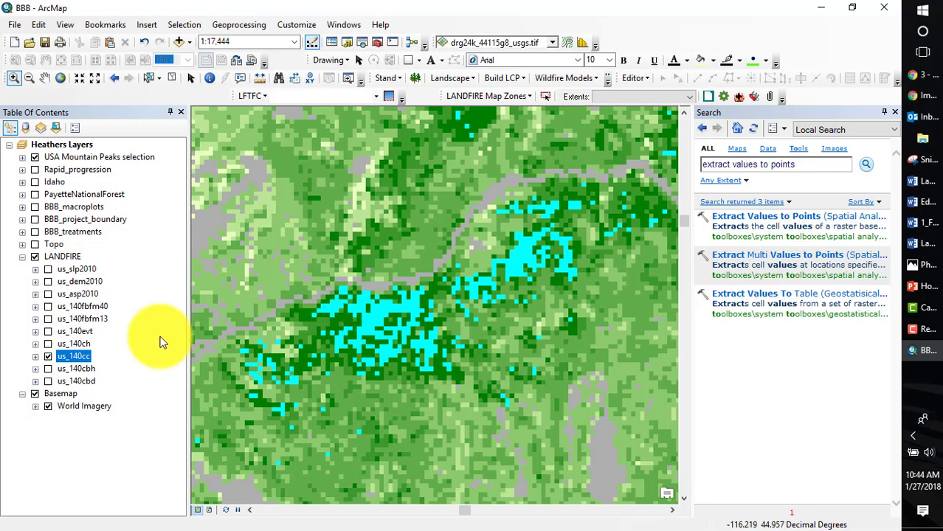
{"action": "left_click", "coordinate": [47, 357]}
{"action": "left_click", "coordinate": [47, 357]}
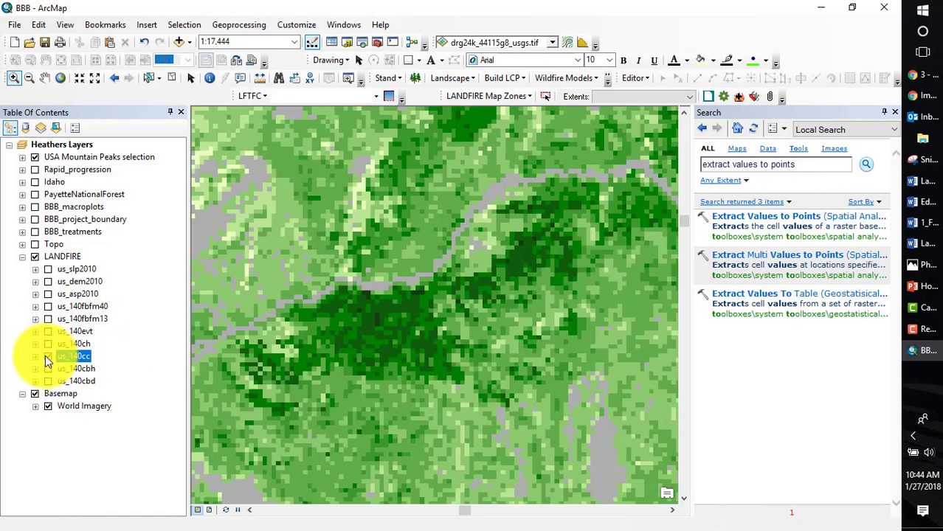
{"action": "left_click", "coordinate": [48, 356]}
{"action": "left_click", "coordinate": [47, 358]}
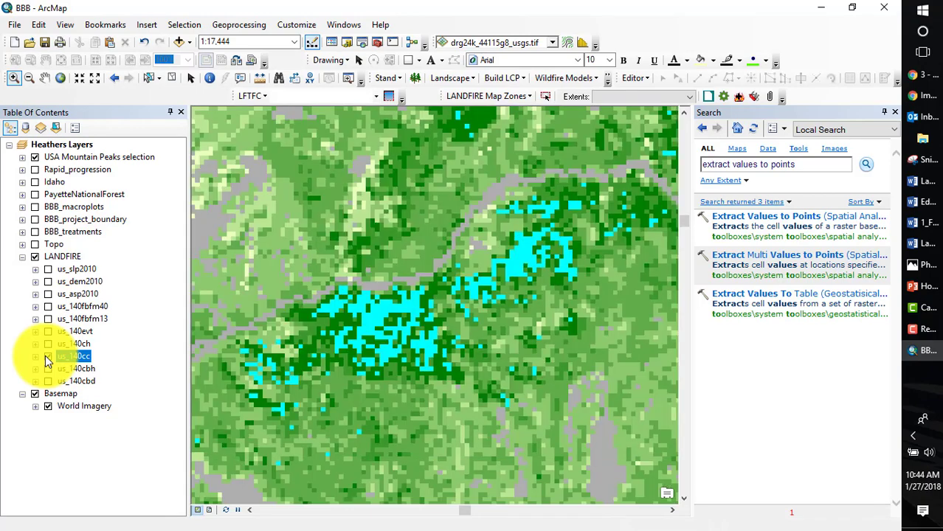
{"action": "left_click", "coordinate": [47, 357]}
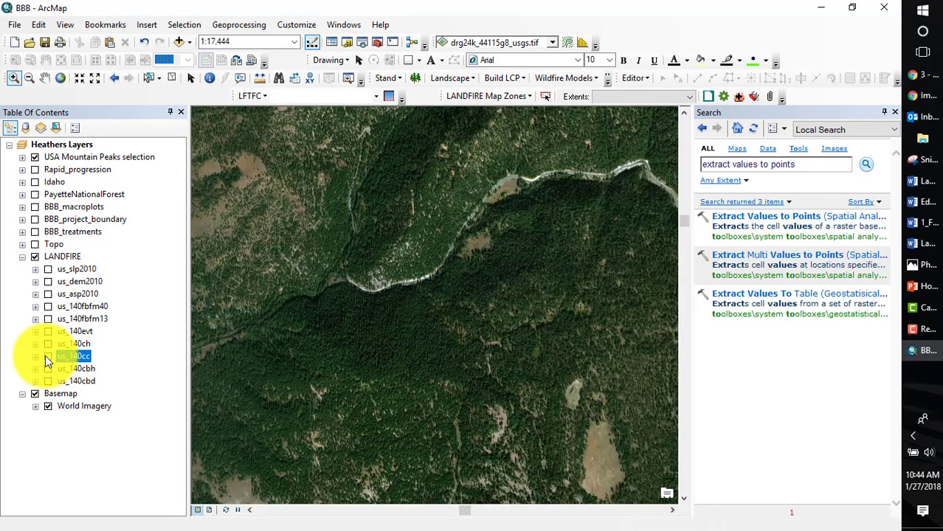
{"action": "left_click", "coordinate": [47, 357]}
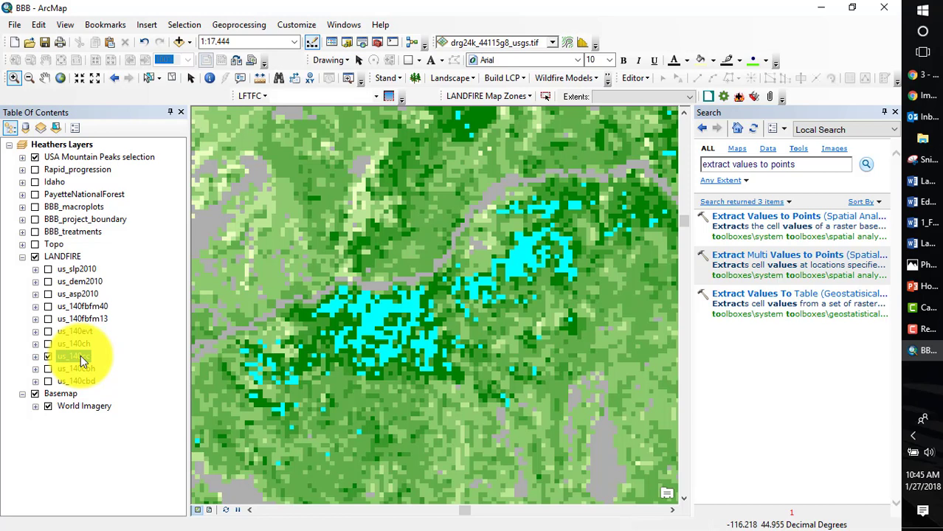
{"action": "left_click", "coordinate": [103, 369]}
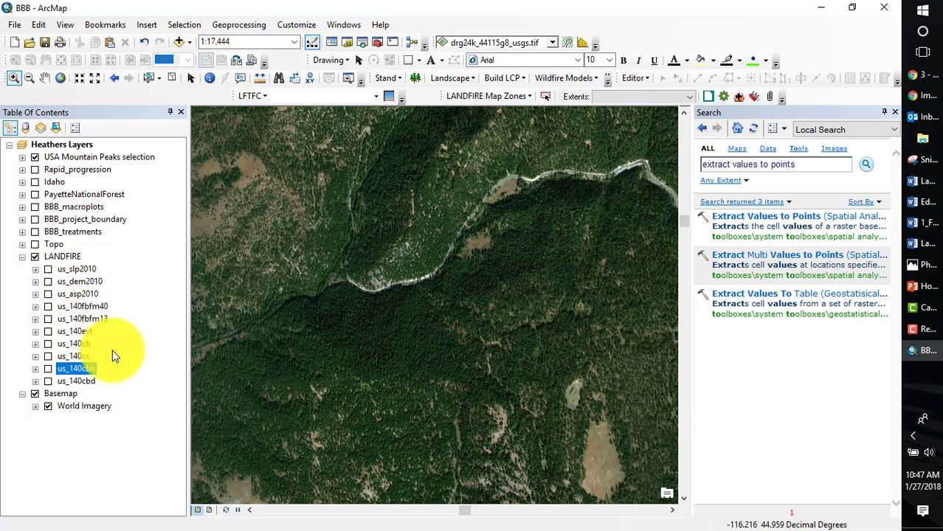
- Show us_140fbfm40 and examine the non-burnable fuel models NB1 to NB9 and their values in its attribute table, closing it when done
{"action": "left_click", "coordinate": [48, 306]}
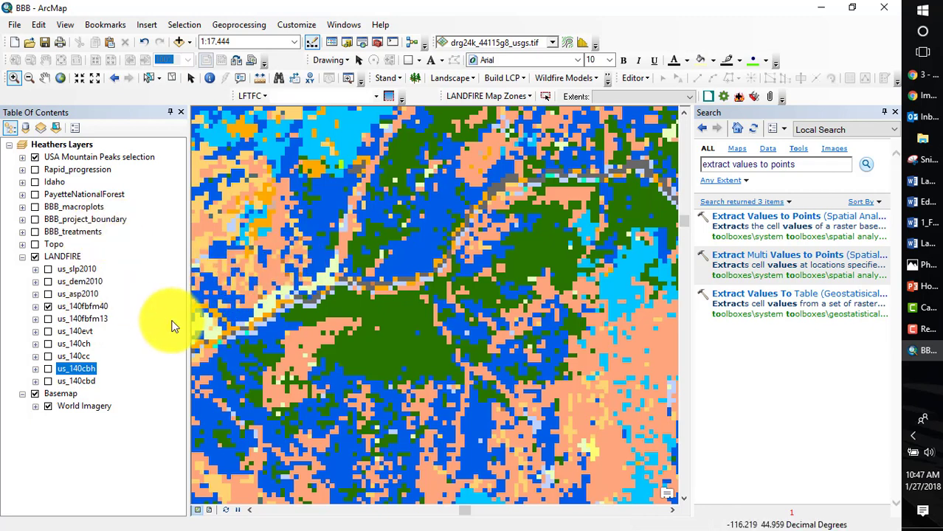
{"action": "right_click", "coordinate": [85, 306]}
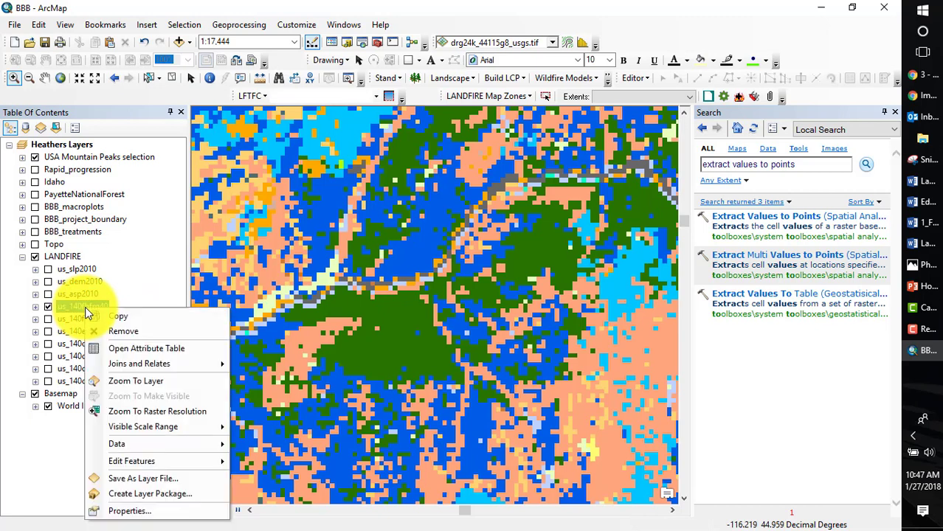
{"action": "left_click", "coordinate": [123, 346]}
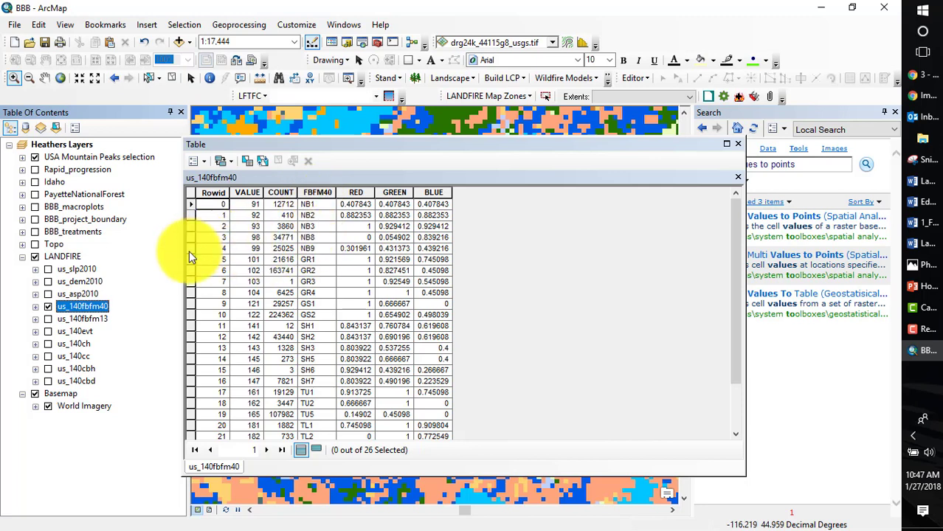
{"action": "left_click", "coordinate": [311, 250]}
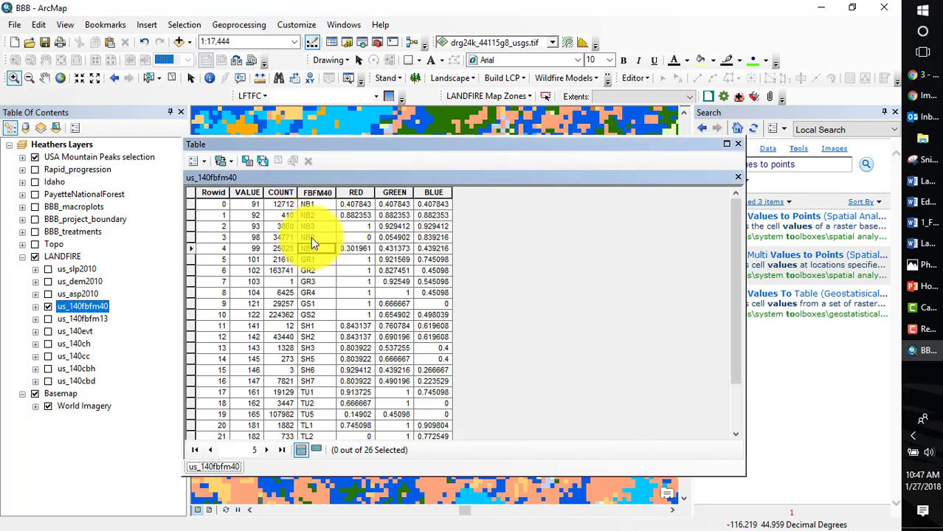
{"action": "left_click", "coordinate": [311, 237]}
{"action": "left_click", "coordinate": [307, 225]}
{"action": "left_click", "coordinate": [309, 214]}
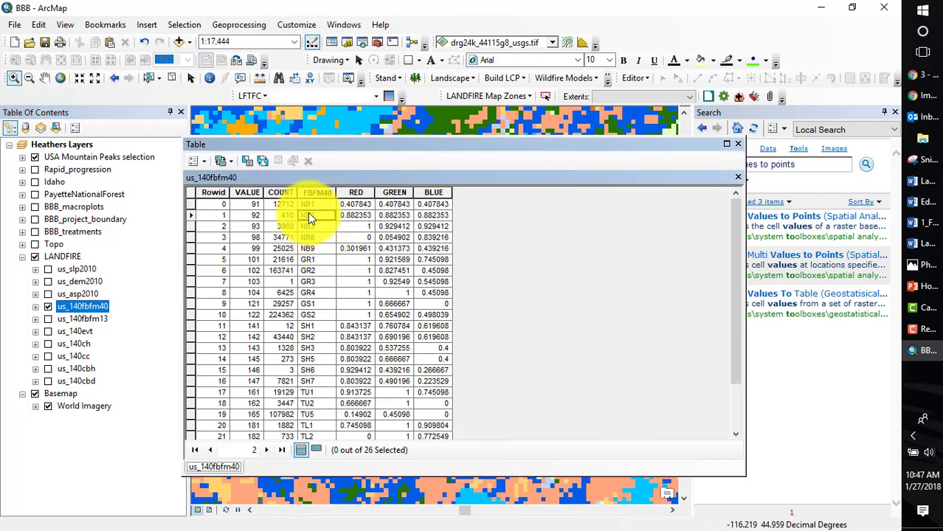
{"action": "left_click", "coordinate": [305, 202]}
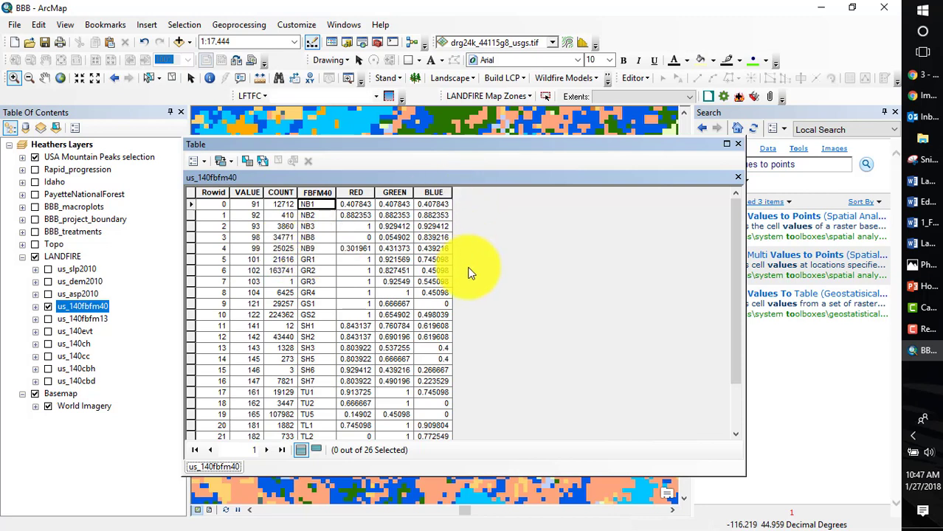
{"action": "left_click", "coordinate": [245, 249]}
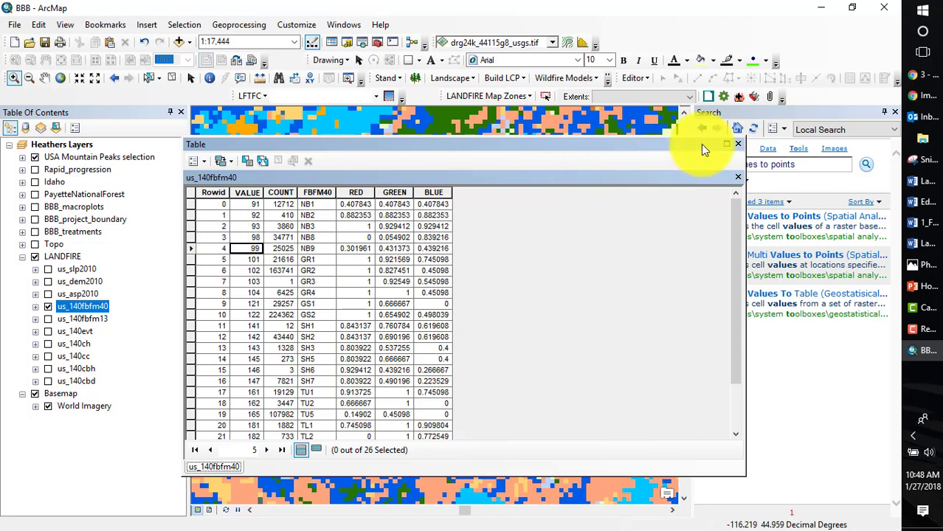
{"action": "left_click", "coordinate": [737, 143]}
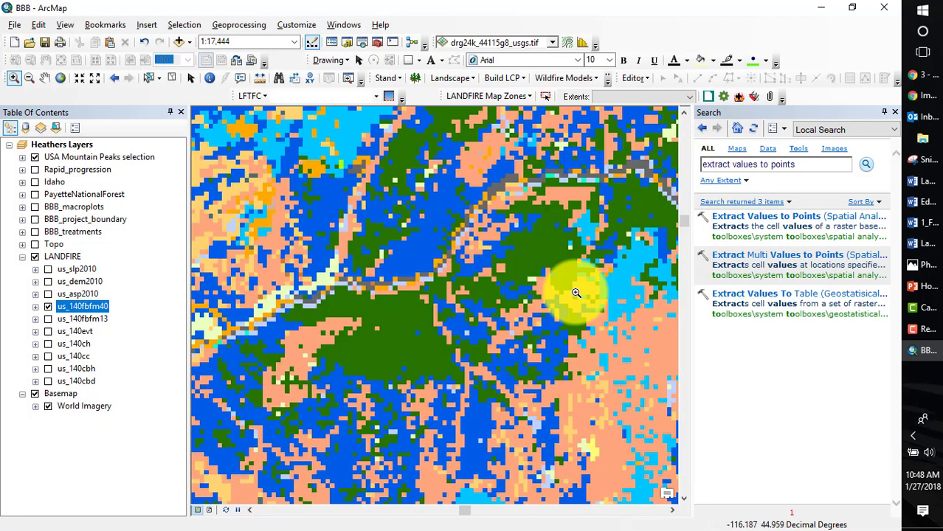
- Switch to PowerPoint, read slide 11 on confirming non-burnable areas, and return to ArcMap
{"action": "key", "text": "alt"}
{"action": "key", "text": "alt+Tab"}
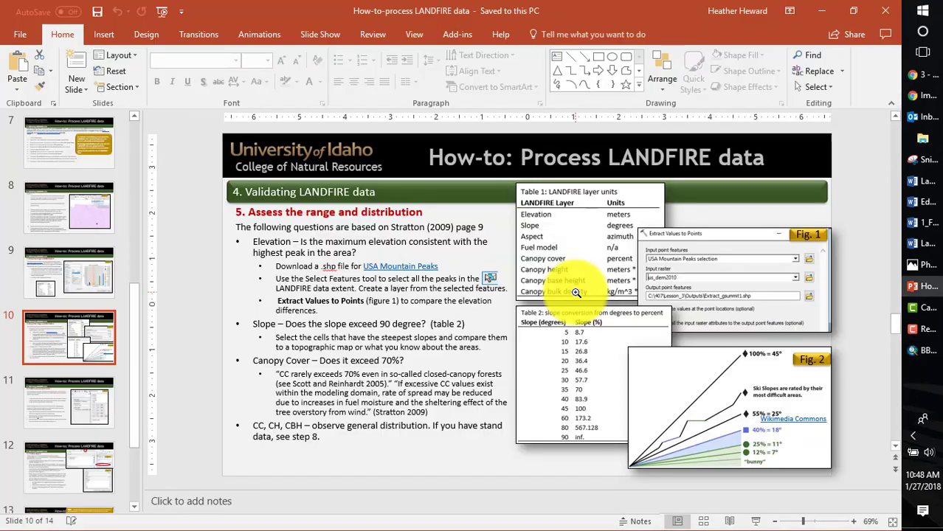
{"action": "left_click", "coordinate": [34, 404]}
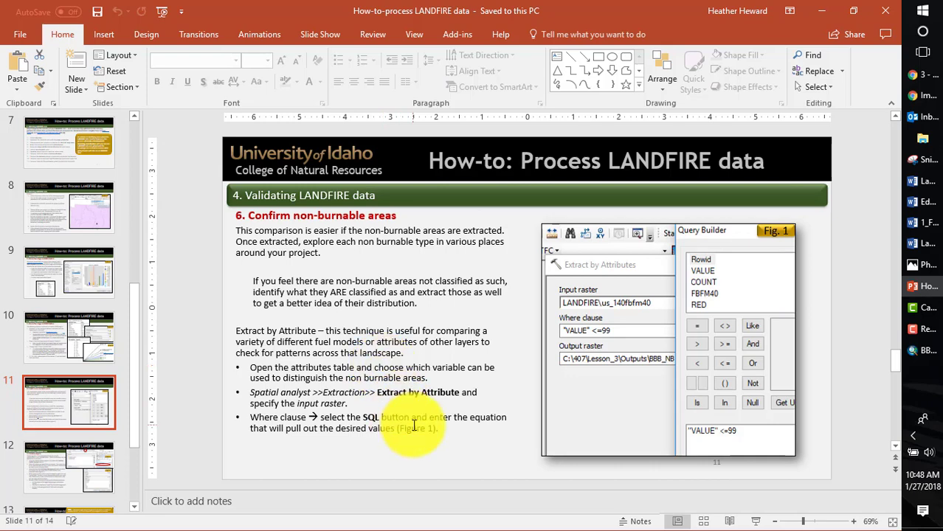
{"action": "key", "text": "alt+Tab"}
- Search for the Extract by Attributes tool, open it and set us_140fbfm40 as the input raster
{"action": "left_click_drag", "start_coordinate": [809, 166], "coordinate": [692, 180]}
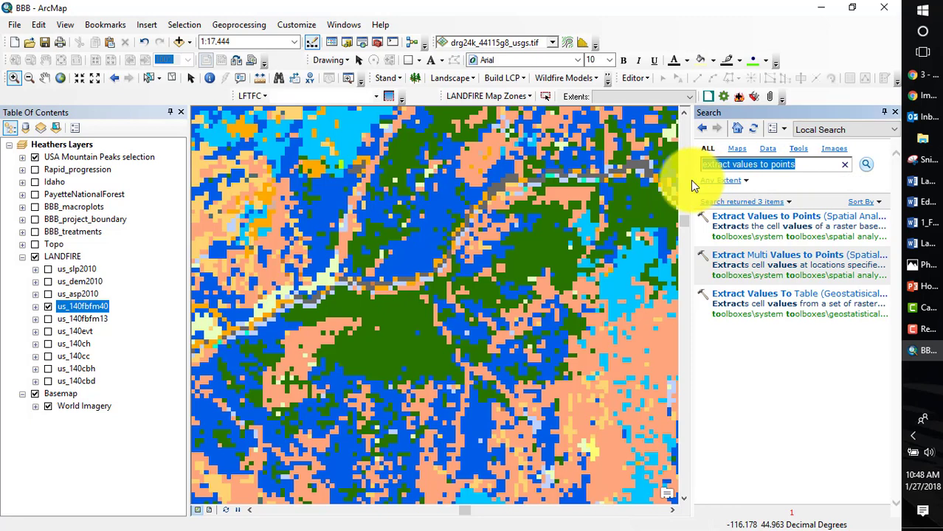
{"action": "type", "text": "Extract "}
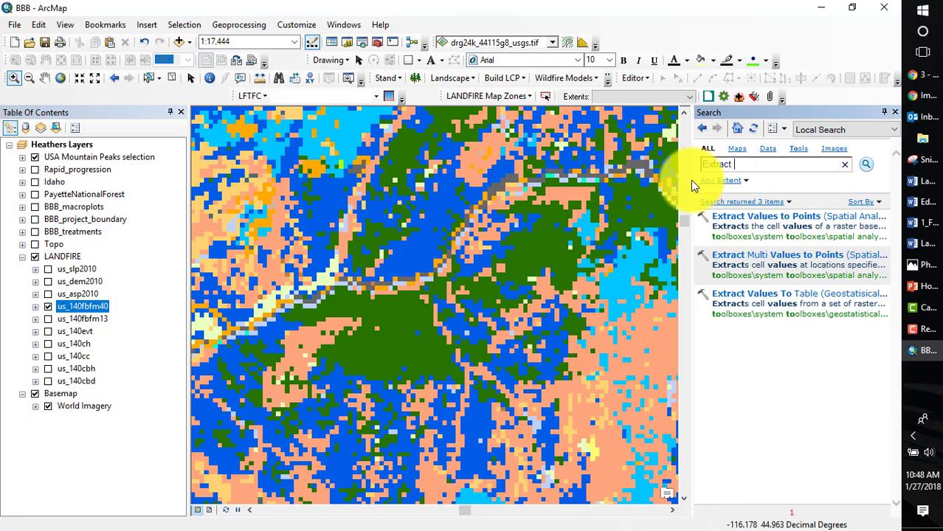
{"action": "type", "text": "by attribute"}
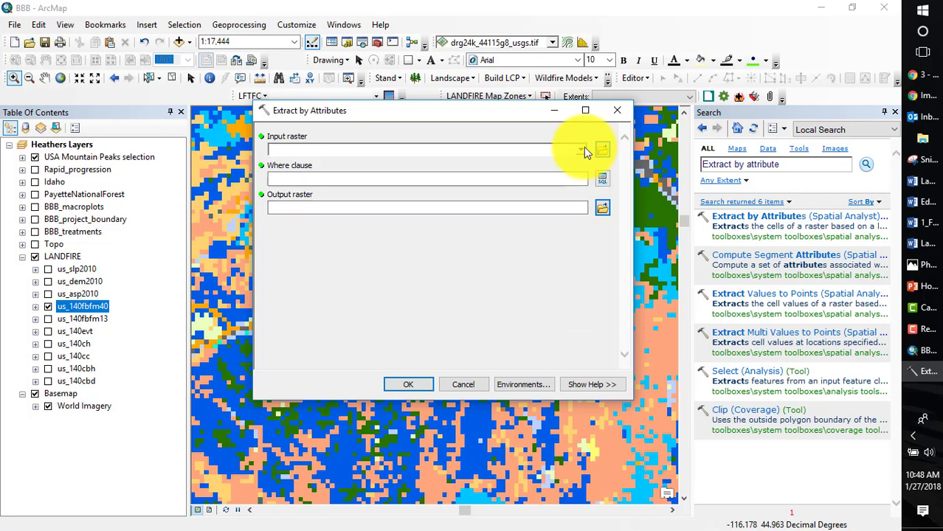
{"action": "left_click", "coordinate": [581, 151]}
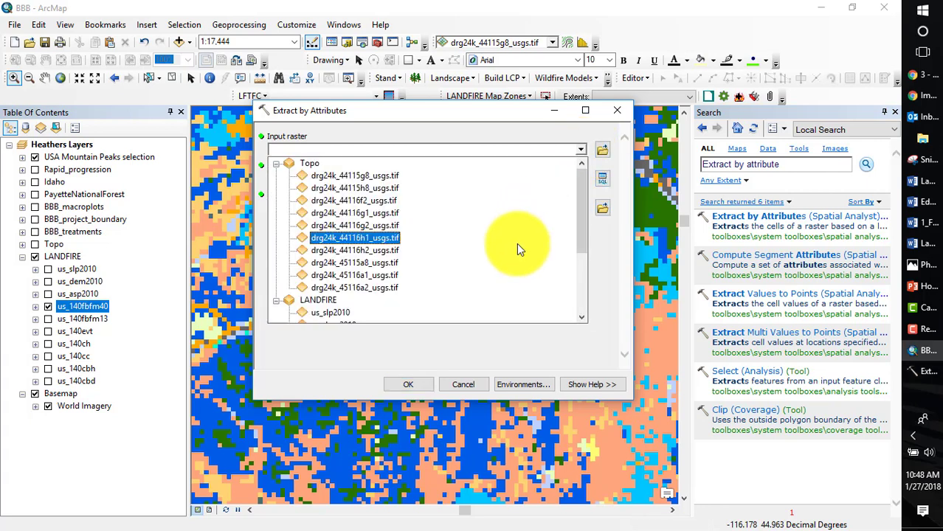
{"action": "scroll", "coordinate": [517, 243], "scroll_direction": "down", "scroll_amount": 1}
{"action": "scroll", "coordinate": [519, 247], "scroll_direction": "down", "scroll_amount": 1}
{"action": "left_click", "coordinate": [347, 276]}
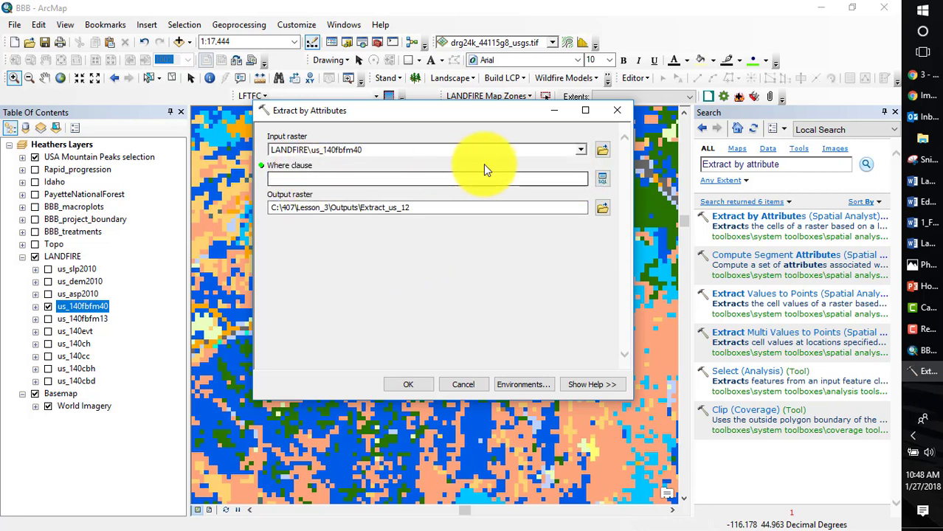
- Build the where clause "VALUE" <=99 for the extraction
{"action": "left_click", "coordinate": [603, 179]}
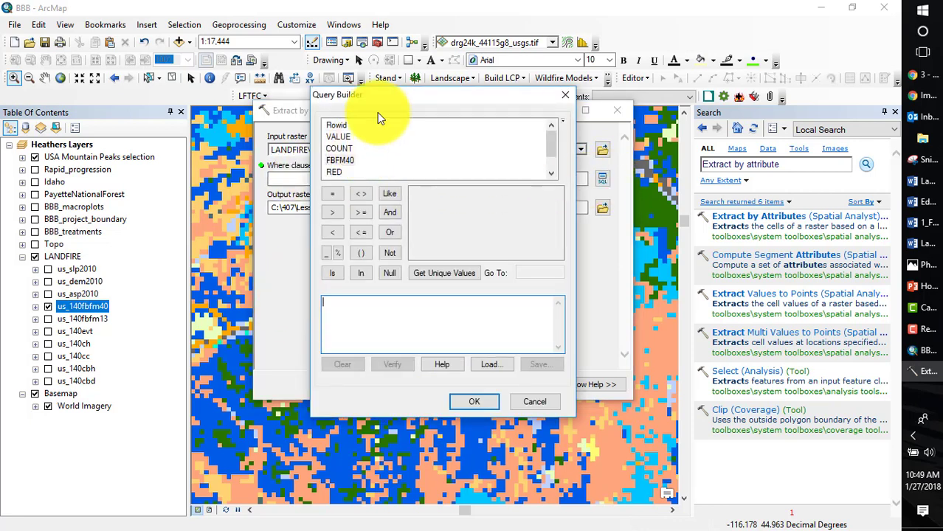
{"action": "double_click", "coordinate": [338, 138]}
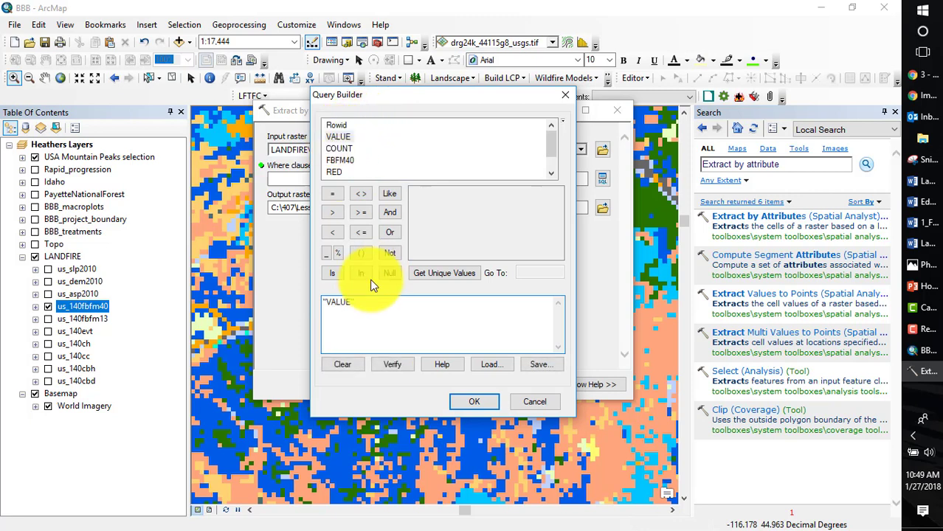
{"action": "left_click", "coordinate": [361, 233]}
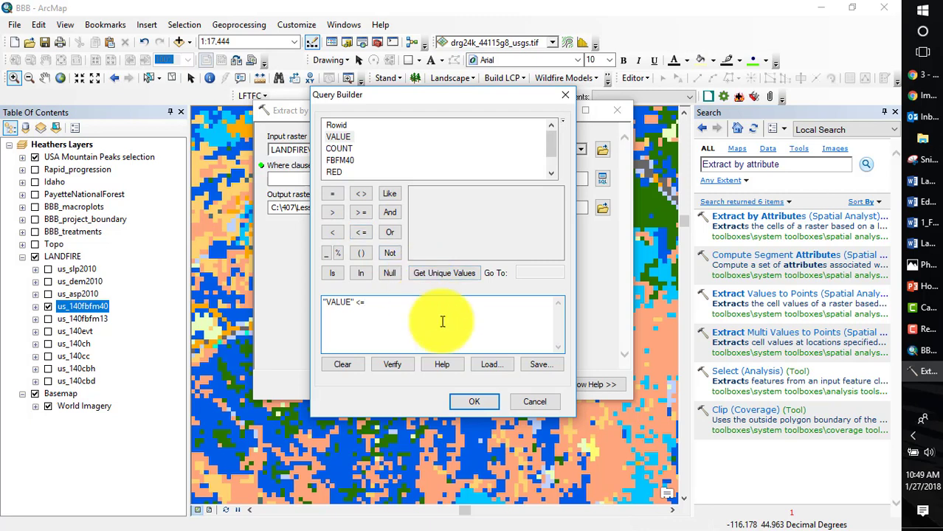
{"action": "type", "text": "99"}
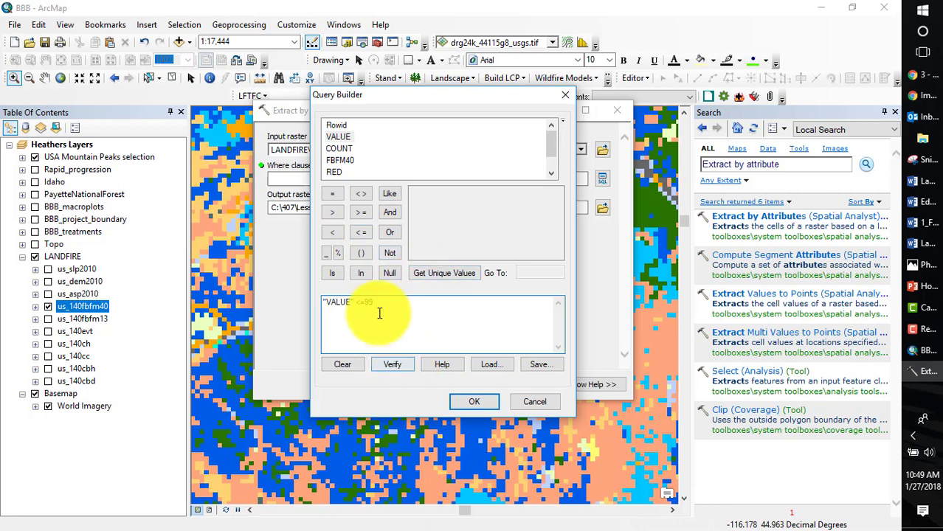
{"action": "left_click", "coordinate": [471, 401]}
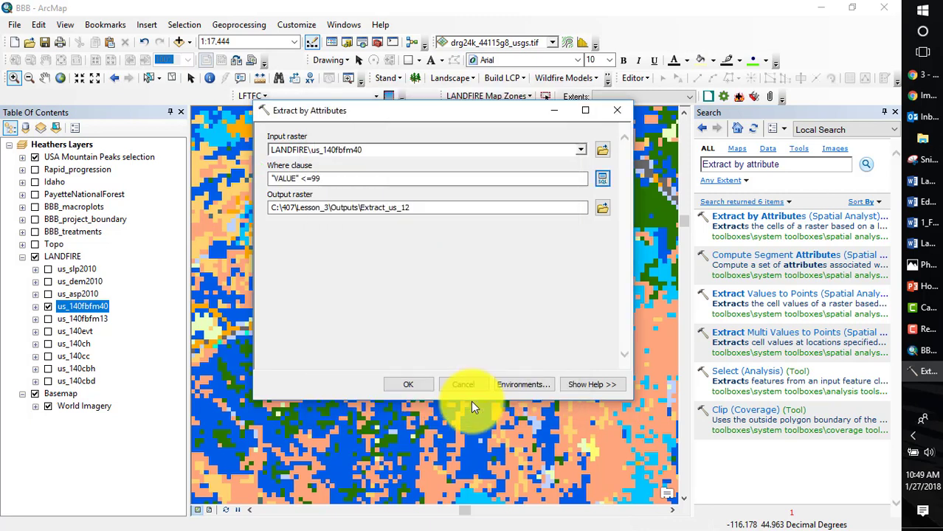
- Name the output raster BBB_NB2 in C:\407\Lesson_3\Outputs and run the extraction
{"action": "left_click", "coordinate": [415, 207]}
{"action": "key", "text": "BackSpace"}
{"action": "key", "text": "BackSpace"}
{"action": "key", "text": "BackSpace"}
{"action": "key", "text": "BackSpace"}
{"action": "key", "text": "BackSpace"}
{"action": "key", "text": "BackSpace"}
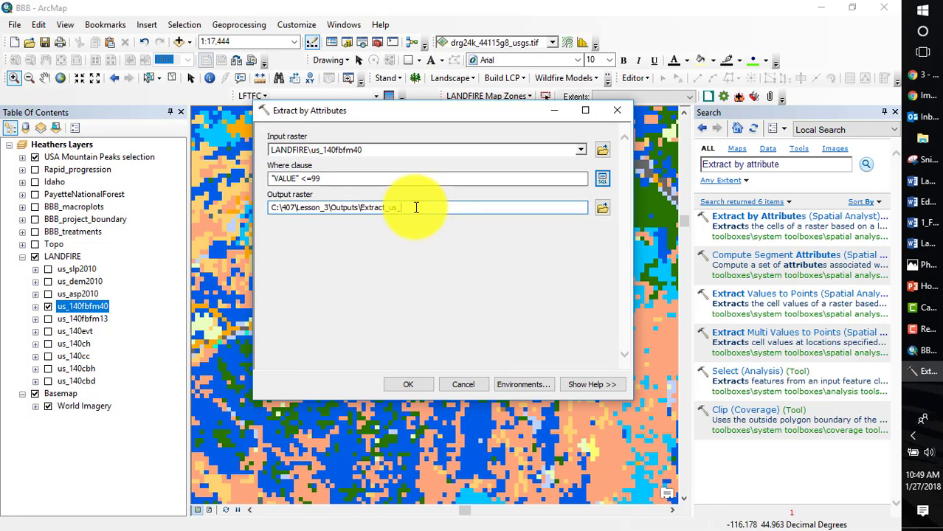
{"action": "key", "text": "BackSpace"}
{"action": "key", "text": "BackSpace"}
{"action": "key", "text": "BackSpace"}
{"action": "key", "text": "BackSpace"}
{"action": "key", "text": "BackSpace"}
{"action": "key", "text": "BackSpace"}
{"action": "key", "text": "BackSpace"}
{"action": "type", "text": "BBB_NB2"}
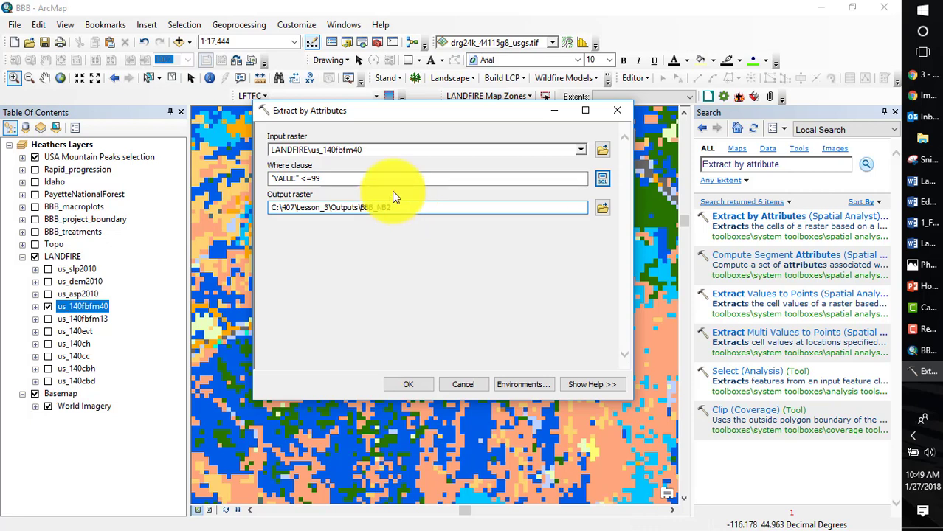
{"action": "left_click", "coordinate": [413, 383]}
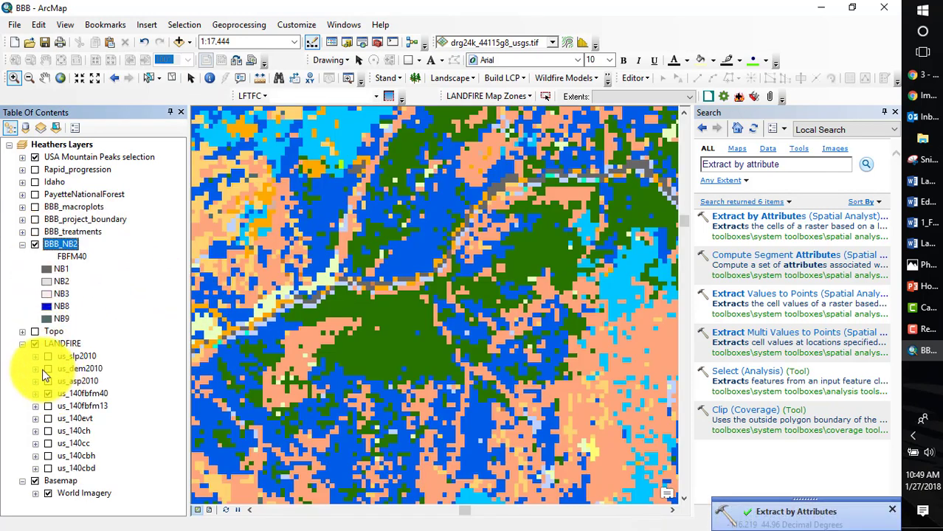
- Hide us_140fbfm40 and zoom the map to the full extent of BBB_NB2
{"action": "left_click", "coordinate": [48, 393]}
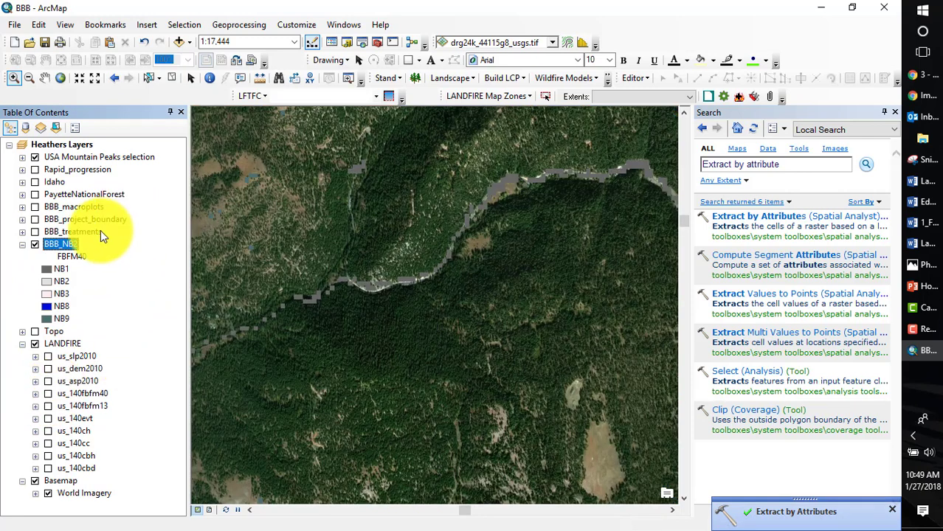
{"action": "right_click", "coordinate": [65, 244]}
{"action": "left_click", "coordinate": [103, 318]}
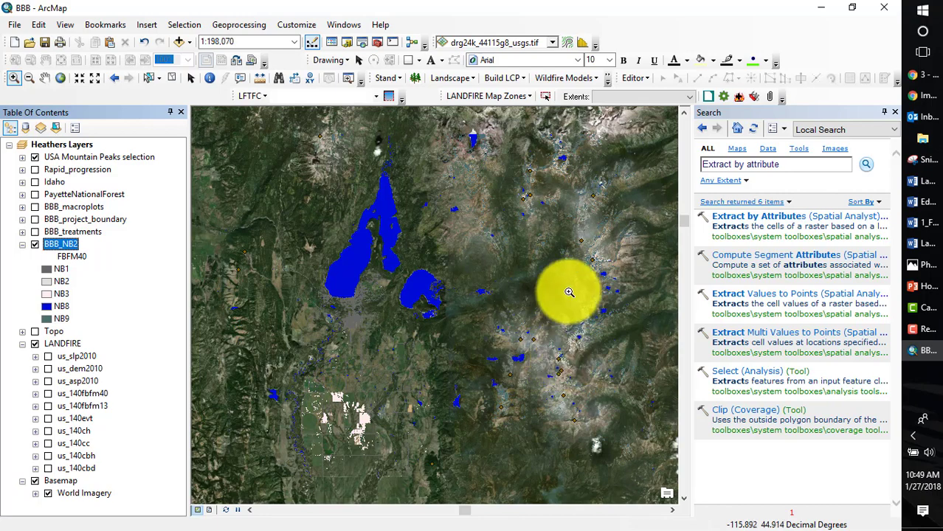
{"action": "right_click", "coordinate": [613, 361]}
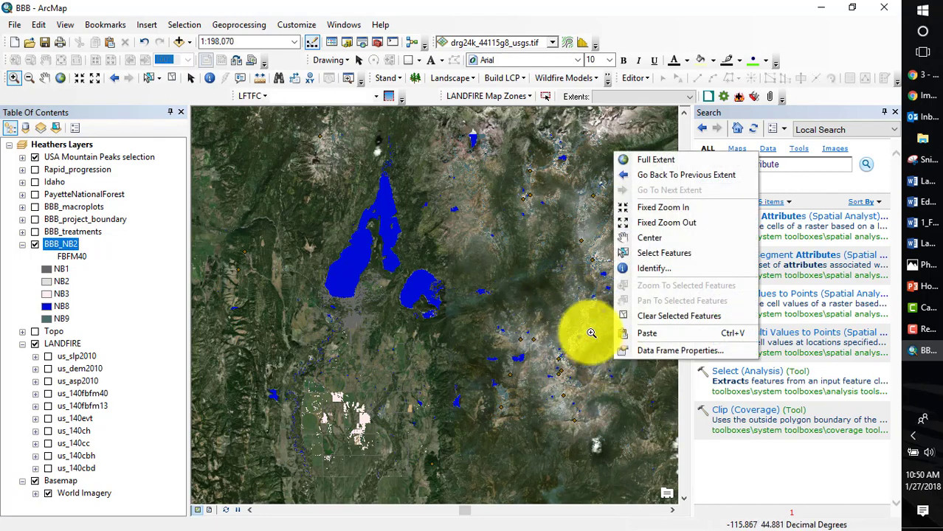
- Compare the non-burnable cells with World Imagery around the rocky mountain ridges and lakes by toggling BBB_NB2, leaving it hidden
{"action": "left_click_drag", "start_coordinate": [561, 304], "coordinate": [615, 358]}
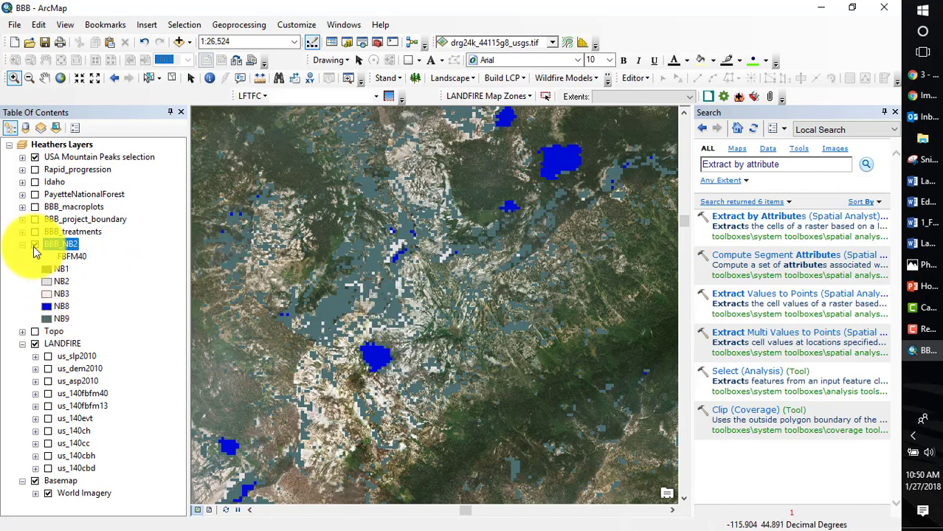
{"action": "left_click", "coordinate": [34, 246]}
{"action": "left_click", "coordinate": [35, 246]}
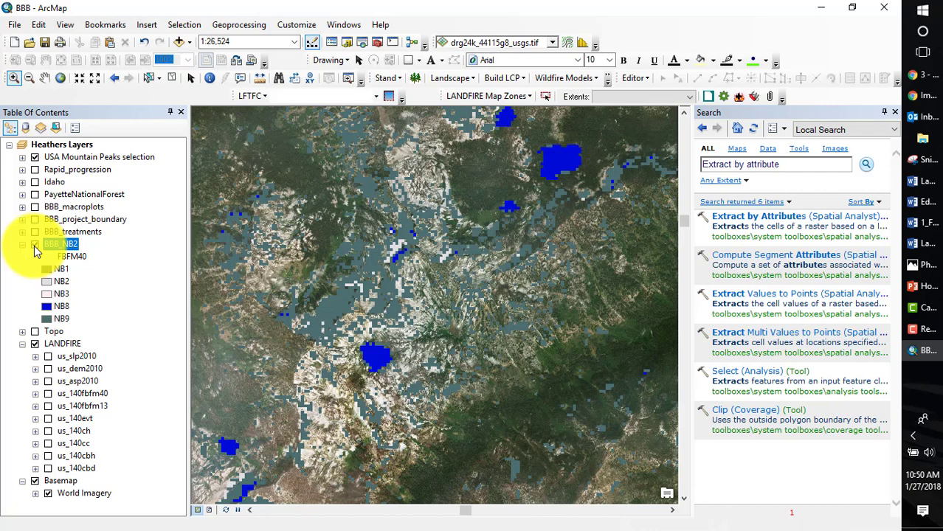
{"action": "left_click", "coordinate": [34, 245]}
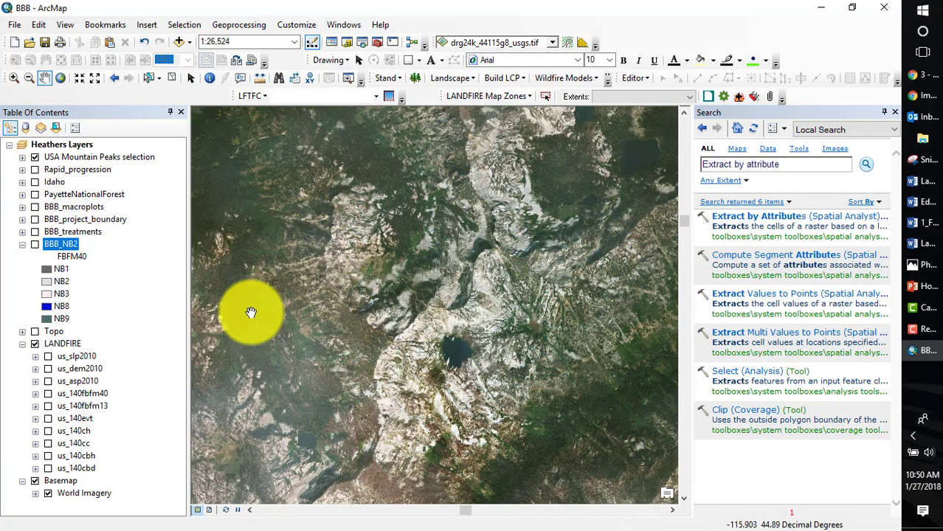
{"action": "left_click", "coordinate": [36, 245]}
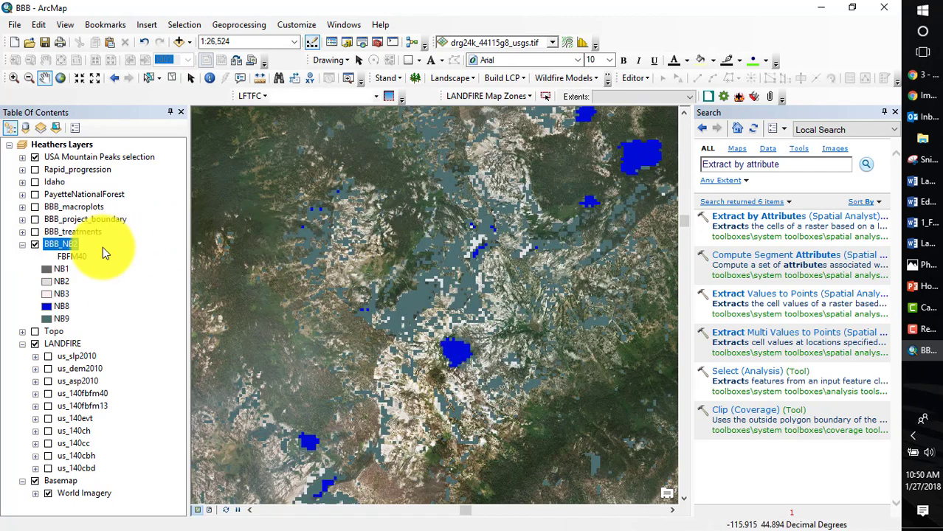
{"action": "left_click", "coordinate": [34, 244]}
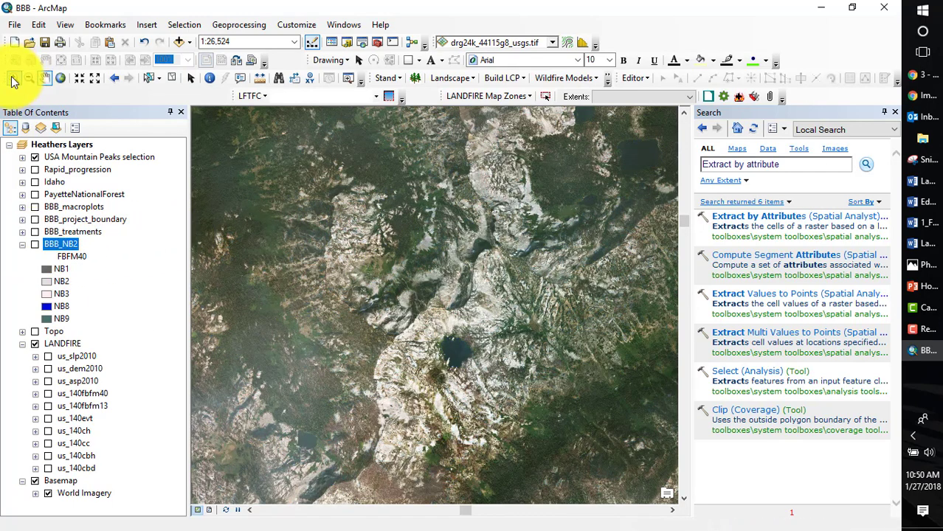
- Examine a closer part of the rocky ridge, toggling BBB_NB2 to check its NB9 and NB8 cells against the imagery, leaving it hidden
{"action": "left_click", "coordinate": [13, 77]}
{"action": "left_click_drag", "start_coordinate": [280, 191], "coordinate": [383, 281]}
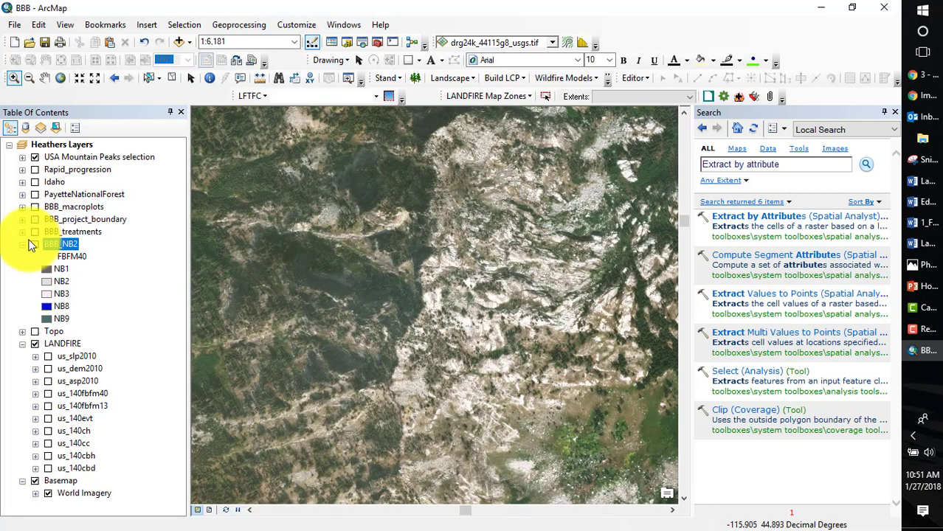
{"action": "left_click", "coordinate": [36, 244]}
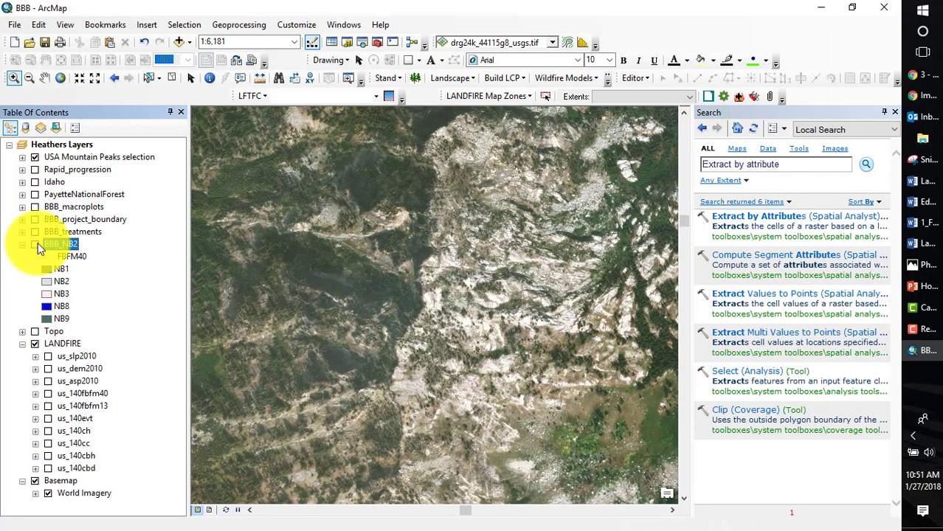
{"action": "left_click", "coordinate": [35, 244]}
{"action": "left_click", "coordinate": [35, 244]}
{"action": "left_click", "coordinate": [36, 245]}
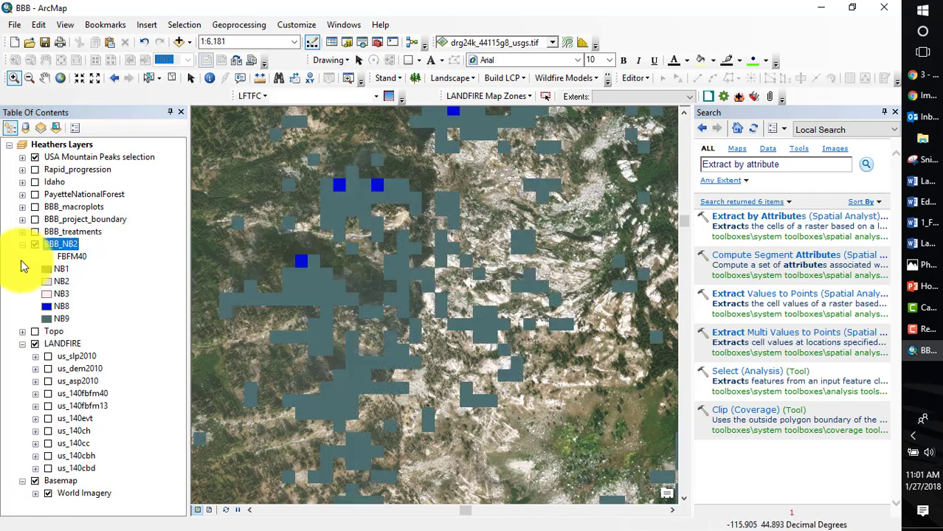
{"action": "left_click", "coordinate": [35, 245]}
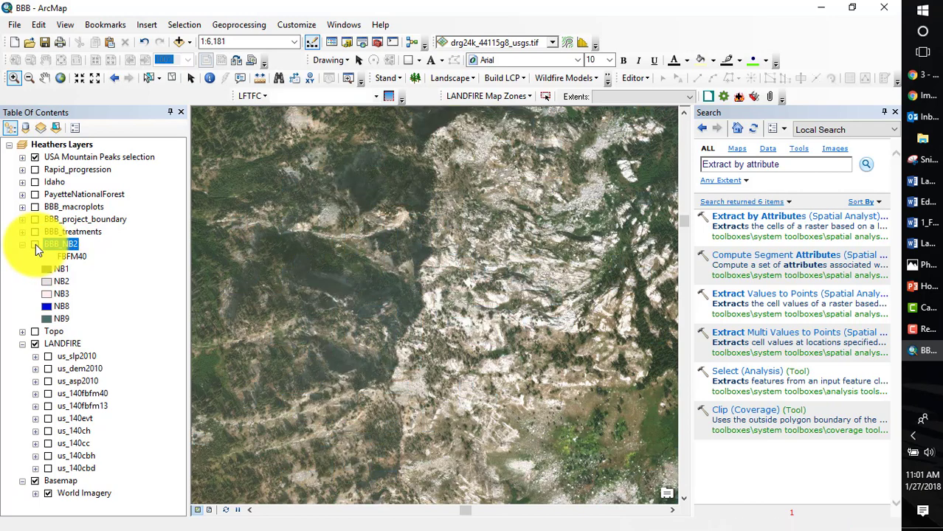
- Recheck BBB_NB2 against the ridge imagery, leaving it hidden, and show us_140fbfm40 to identify a yellow cell among the rocks
{"action": "left_click", "coordinate": [35, 243]}
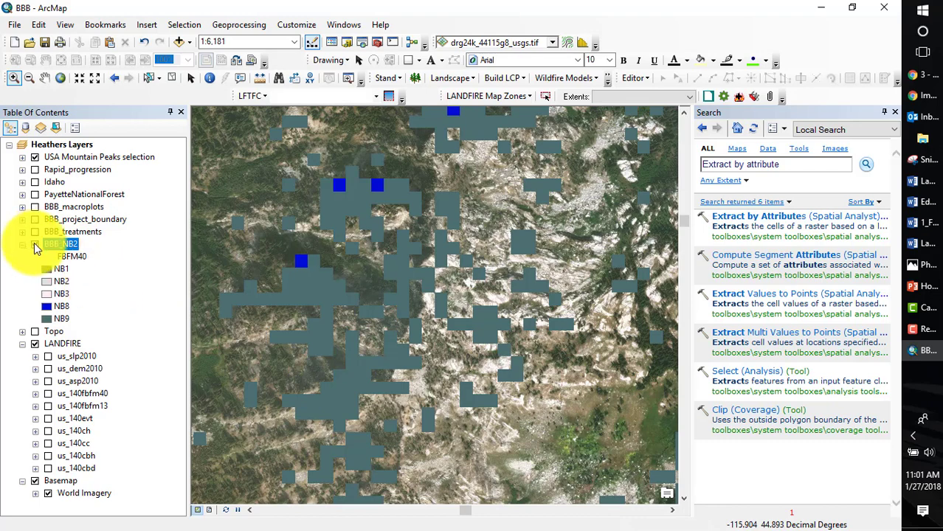
{"action": "left_click", "coordinate": [35, 245]}
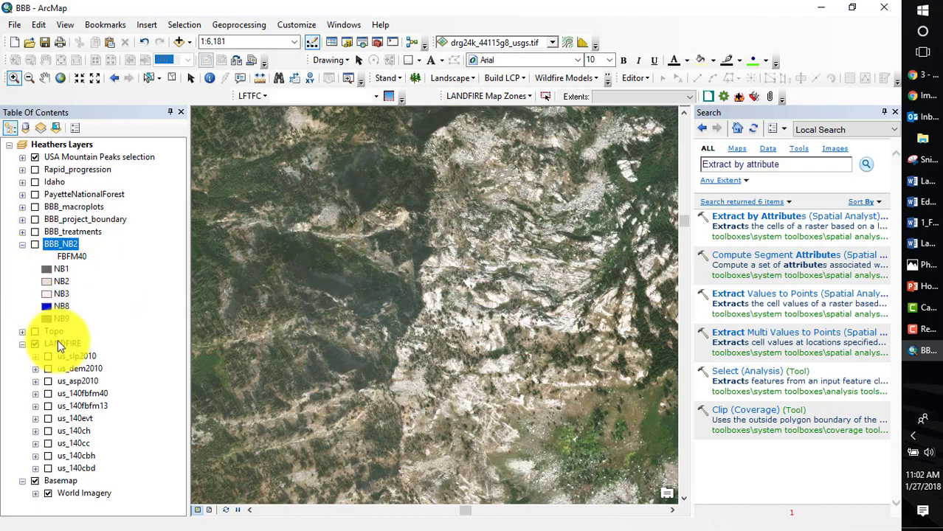
{"action": "left_click", "coordinate": [48, 394]}
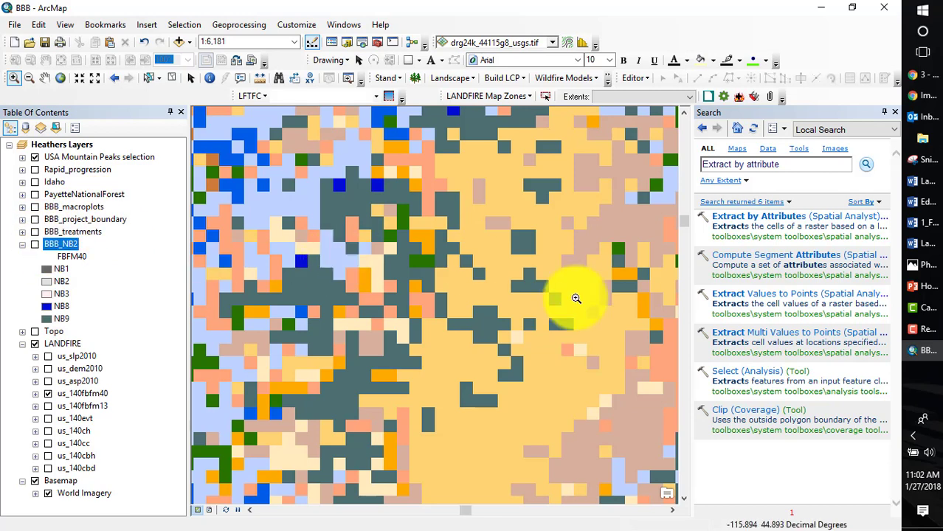
{"action": "left_click", "coordinate": [210, 79]}
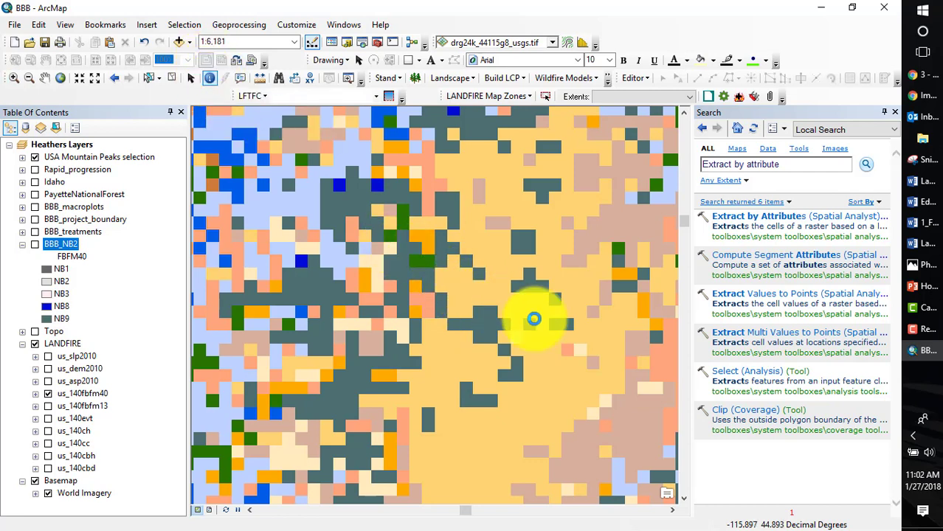
{"action": "left_click", "coordinate": [533, 318]}
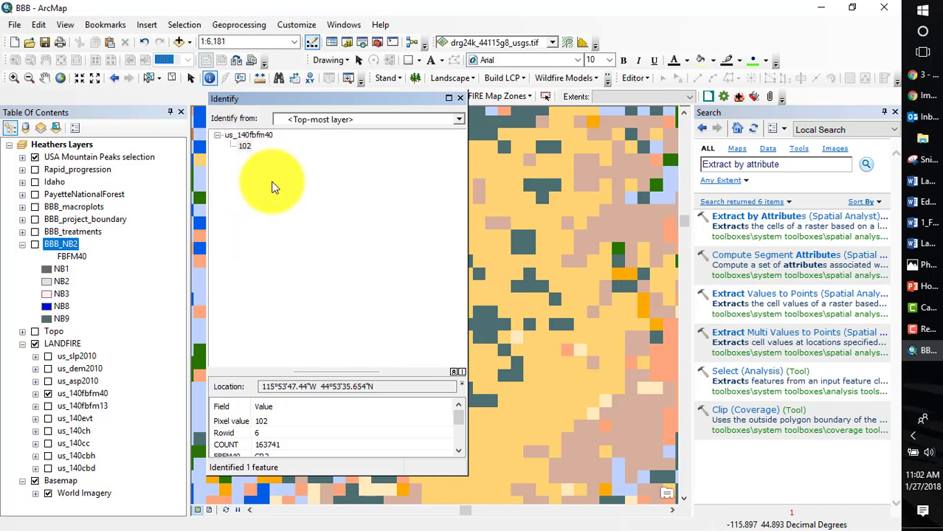
{"action": "left_click", "coordinate": [460, 97]}
- Expand the us_140fbfm40 legend and look up the fuel model for value 102 in its attribute table
{"action": "left_click", "coordinate": [35, 393]}
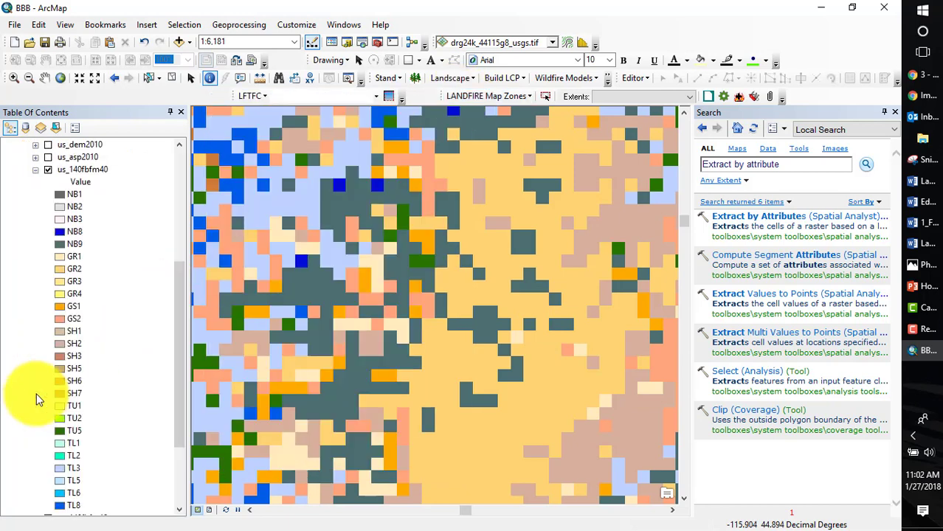
{"action": "left_click", "coordinate": [83, 171]}
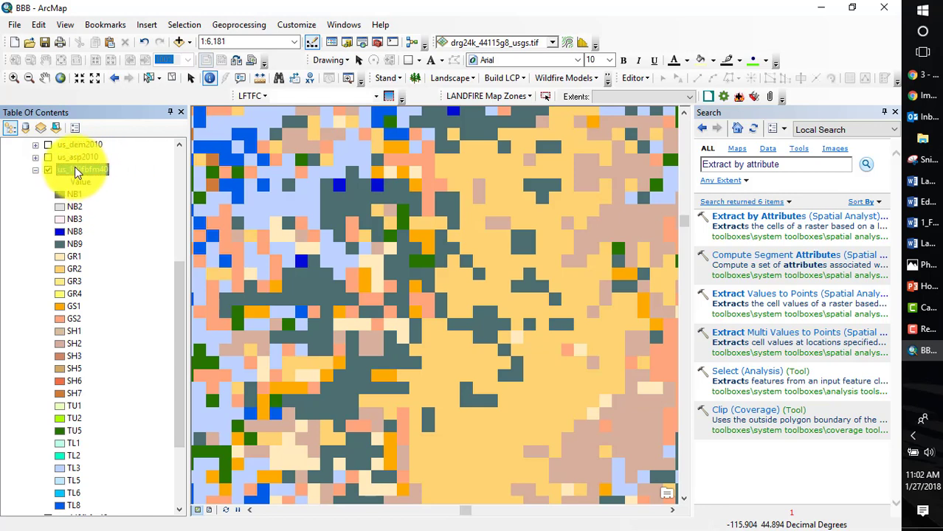
{"action": "right_click", "coordinate": [75, 166]}
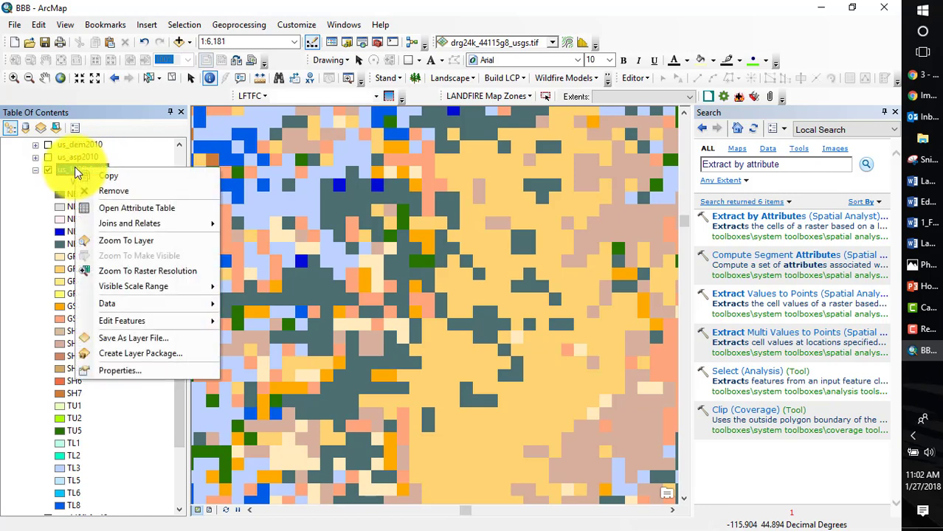
{"action": "left_click", "coordinate": [102, 211]}
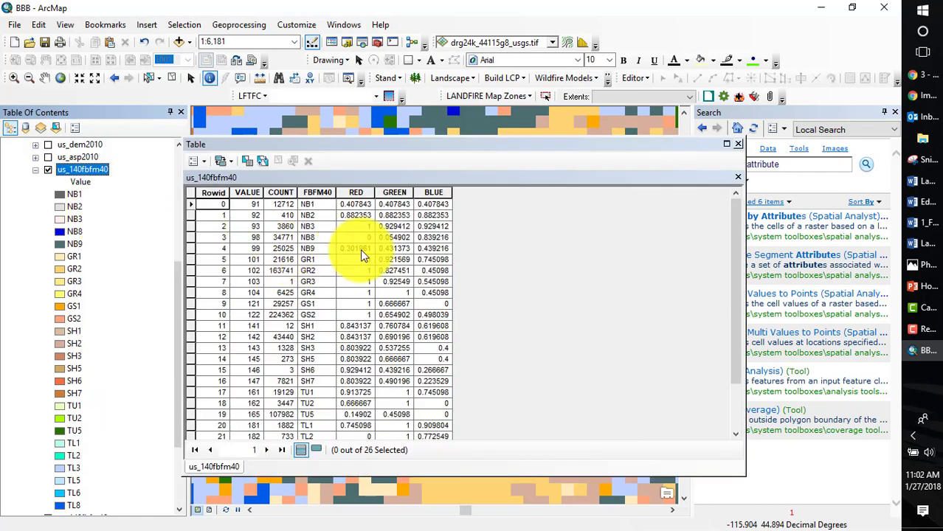
{"action": "left_click", "coordinate": [253, 269]}
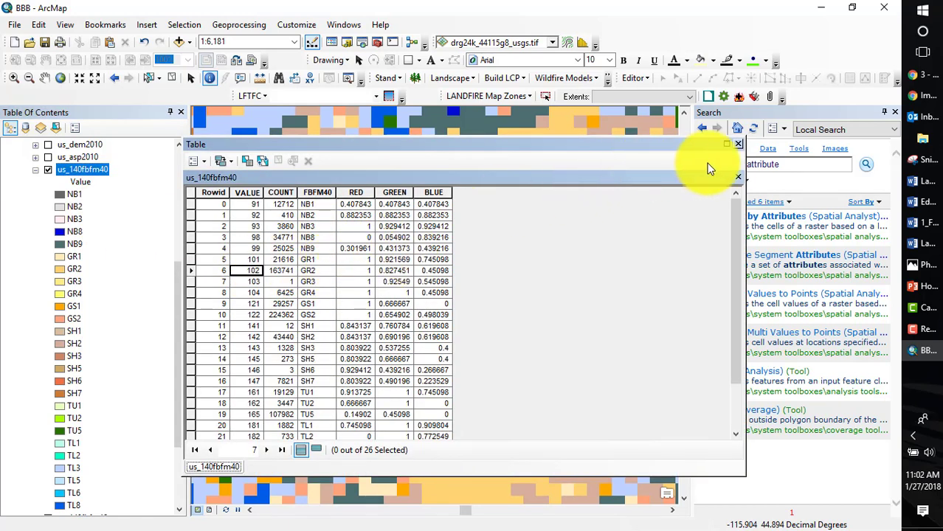
{"action": "left_click", "coordinate": [737, 144]}
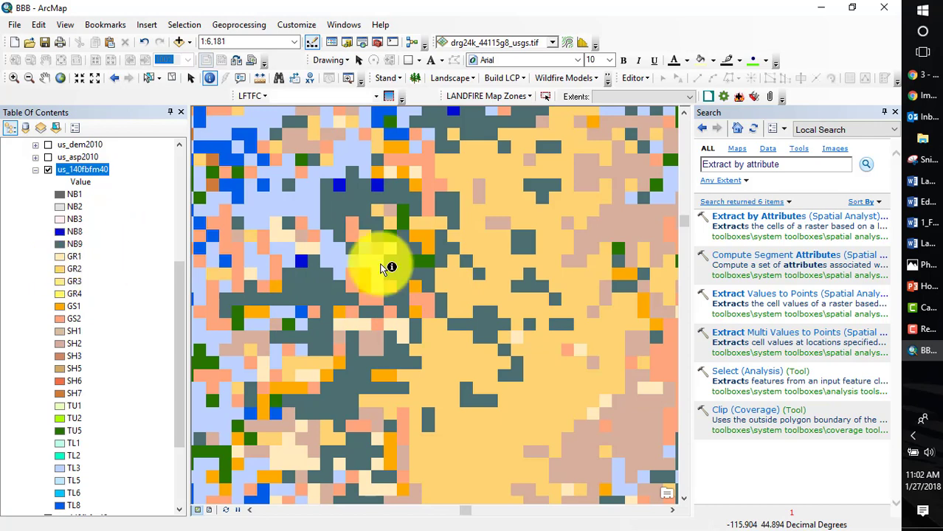
- Compare BBB_NB2 and us_140fbfm40 with the ridge imagery, leaving BBB_NB2 shown and us_140fbfm40 hidden
{"action": "left_click", "coordinate": [48, 170]}
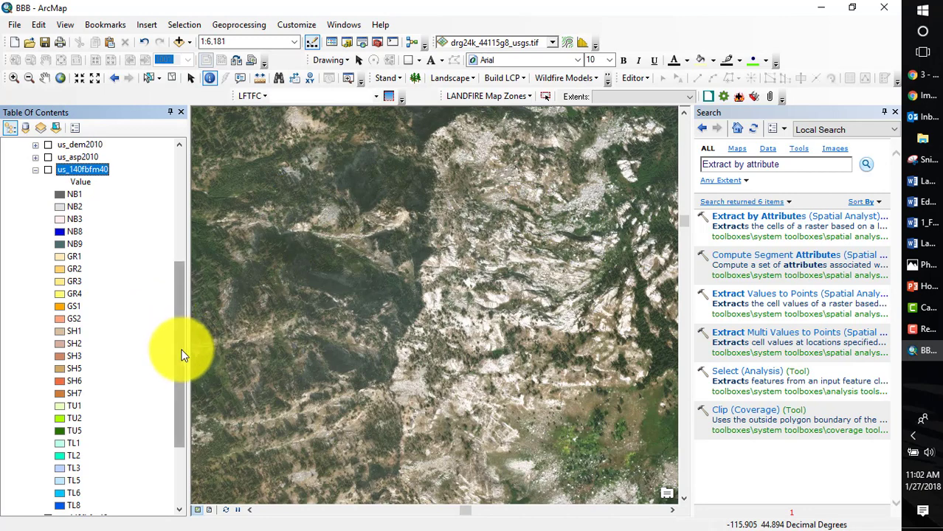
{"action": "left_click_drag", "start_coordinate": [181, 347], "coordinate": [175, 288]}
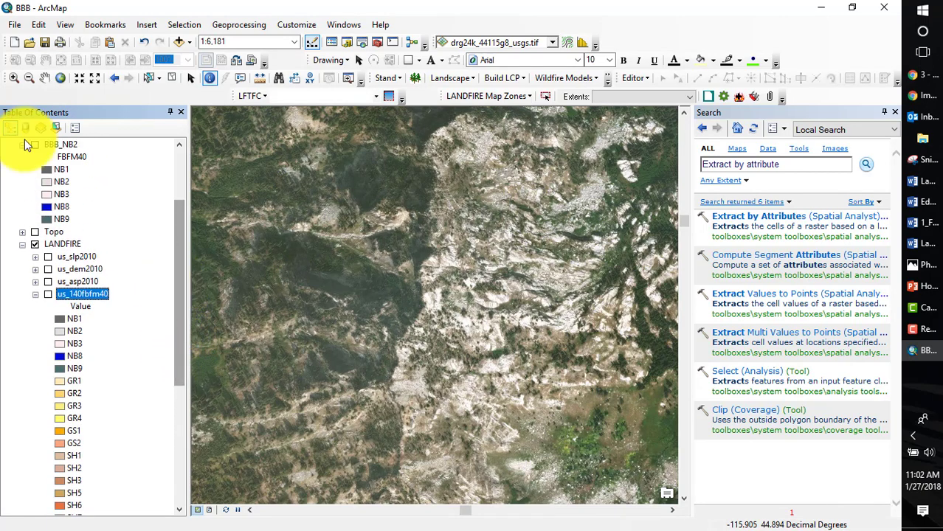
{"action": "left_click", "coordinate": [35, 145]}
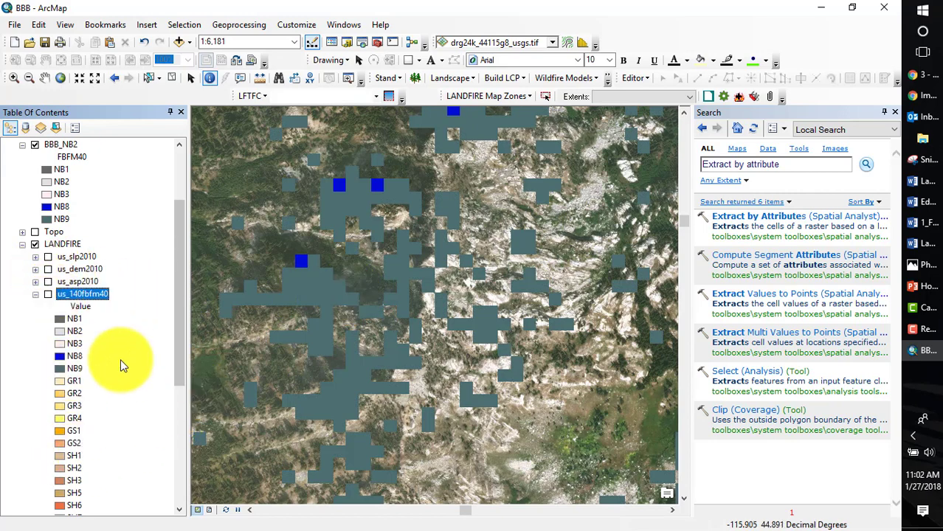
{"action": "left_click", "coordinate": [48, 295]}
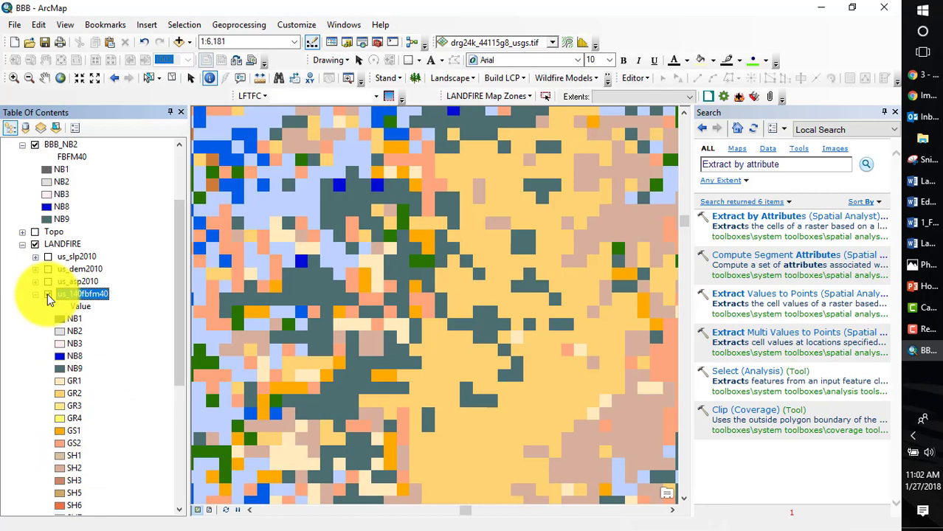
{"action": "left_click", "coordinate": [47, 294]}
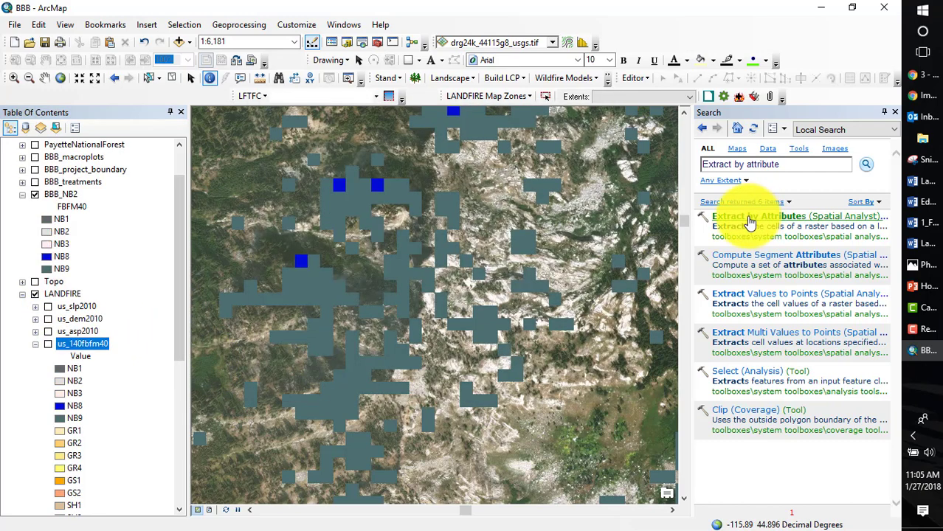
- Start another Extract by Attributes operation with us_140fbfm40 from the LANDFIRE group as the input raster
{"action": "left_click", "coordinate": [750, 222]}
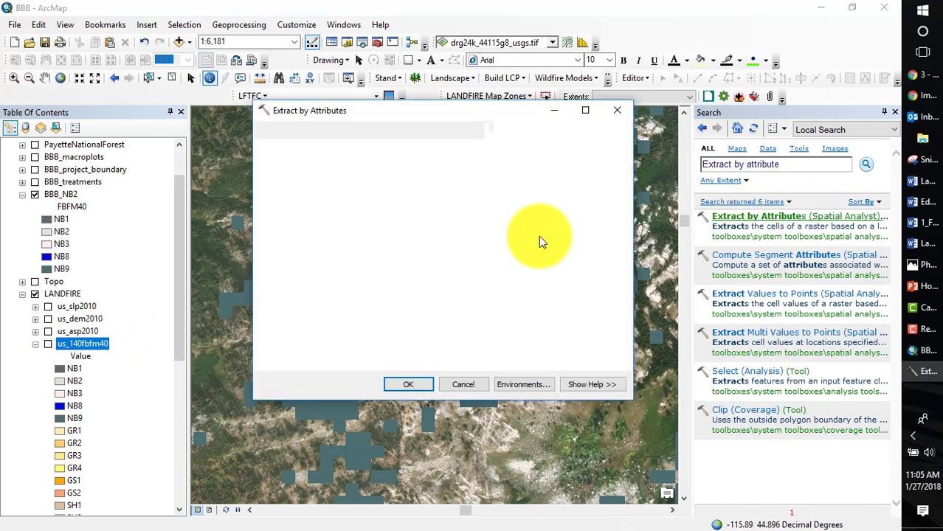
{"action": "left_click", "coordinate": [583, 150]}
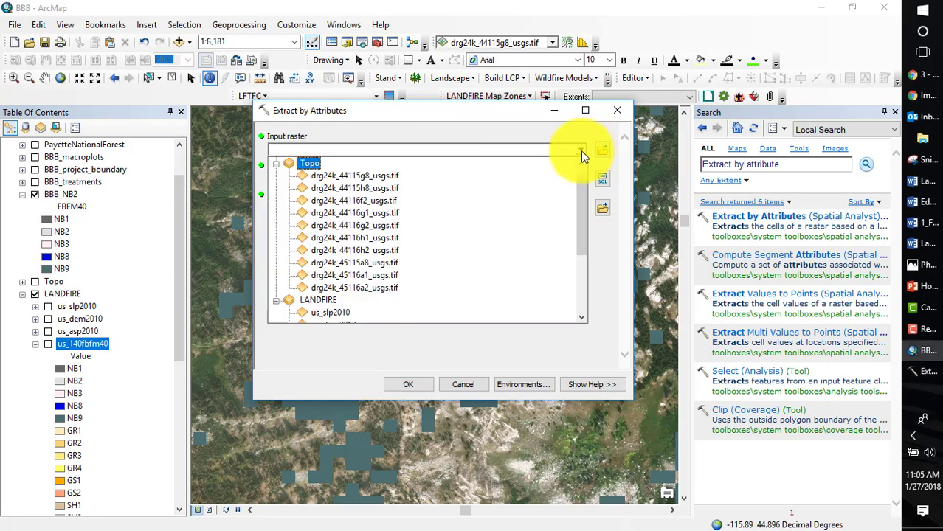
{"action": "scroll", "coordinate": [519, 244], "scroll_direction": "down", "scroll_amount": 3}
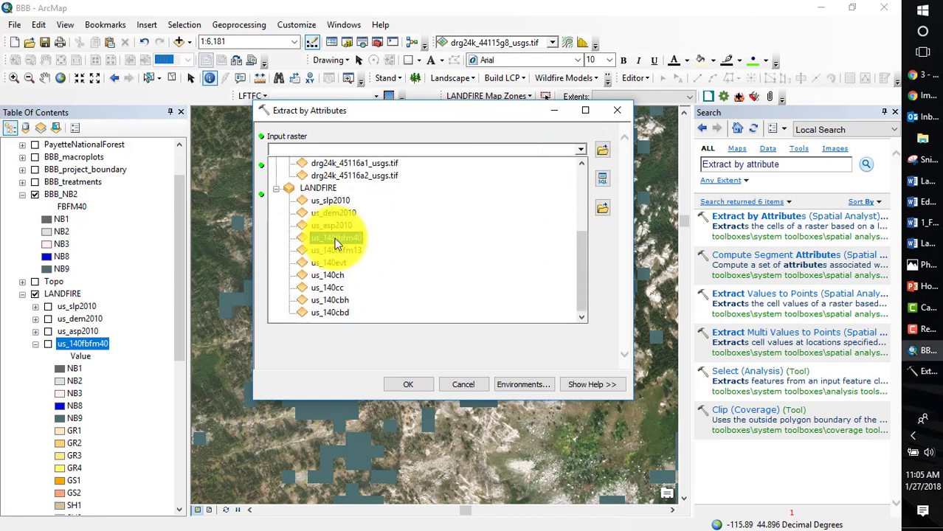
{"action": "left_click", "coordinate": [336, 238]}
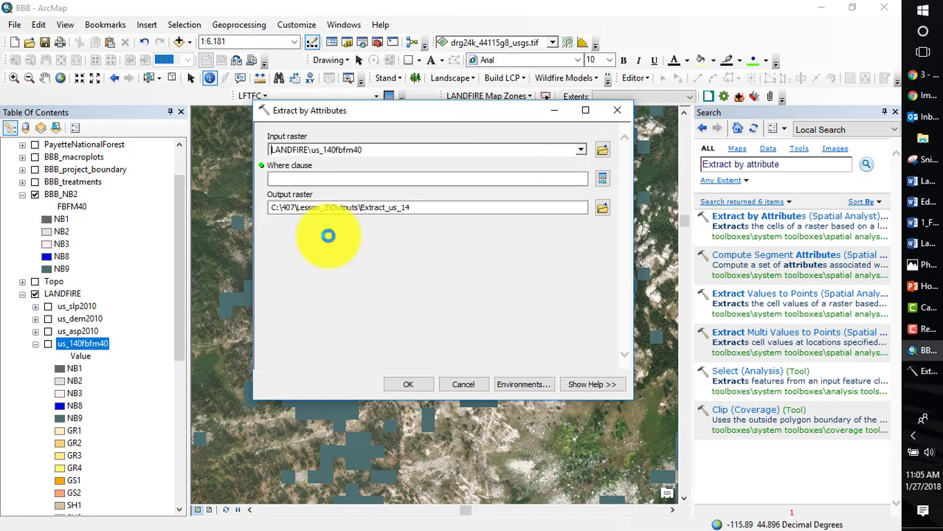
- Build the extraction's where clause as "FBFM40" = 'GR2'
{"action": "left_click", "coordinate": [602, 179]}
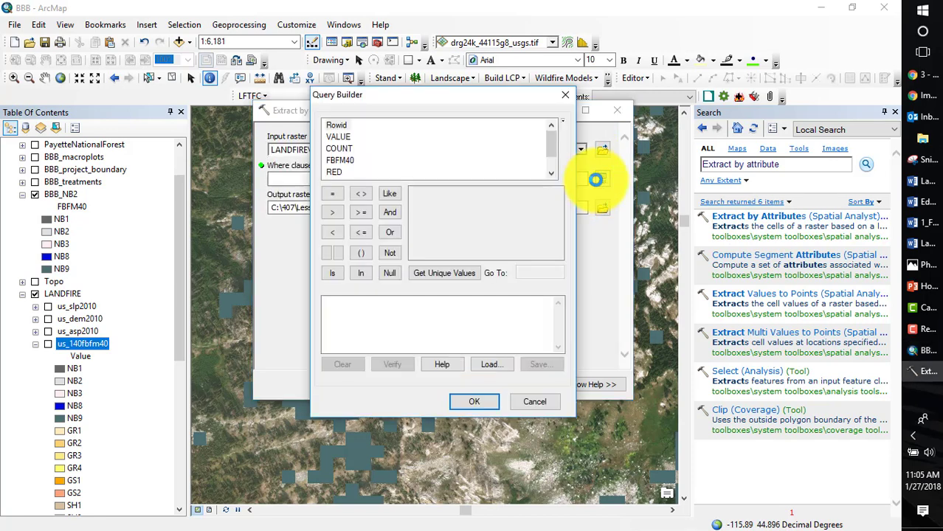
{"action": "double_click", "coordinate": [341, 161]}
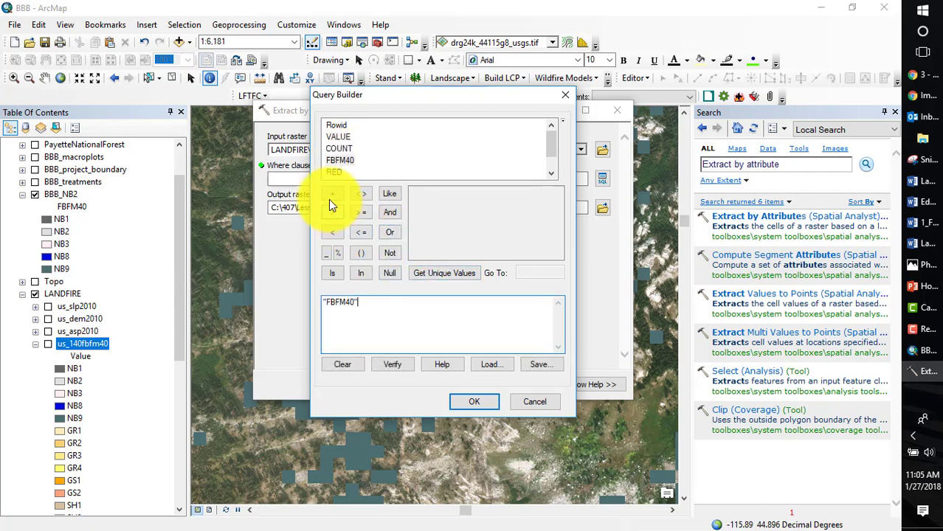
{"action": "left_click", "coordinate": [431, 273]}
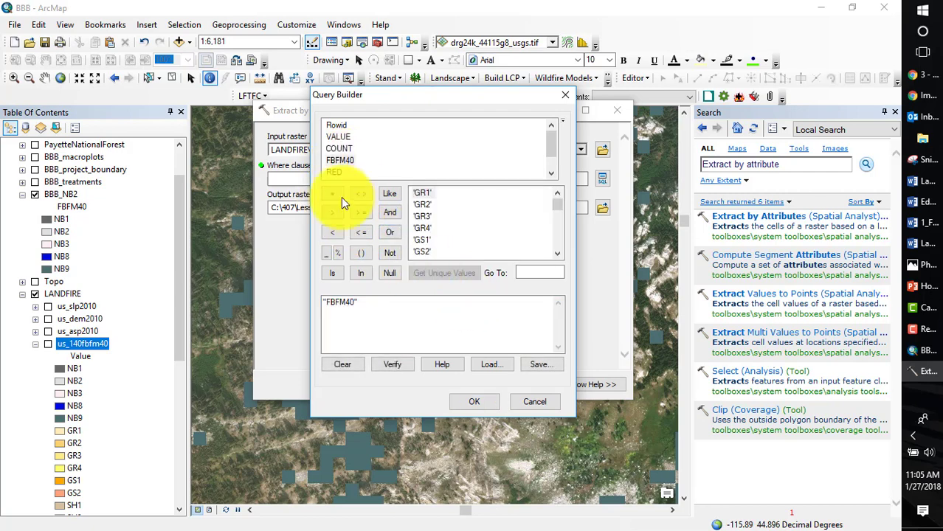
{"action": "left_click", "coordinate": [332, 193]}
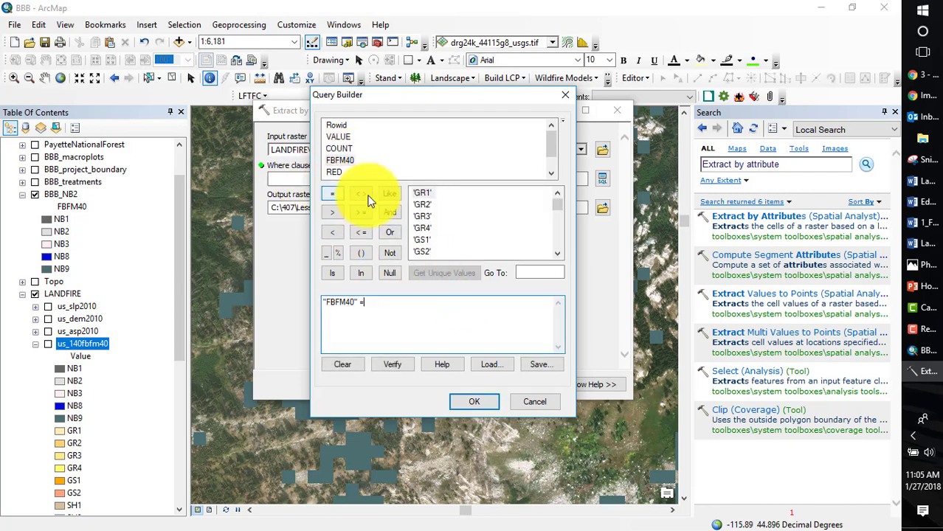
{"action": "double_click", "coordinate": [421, 204]}
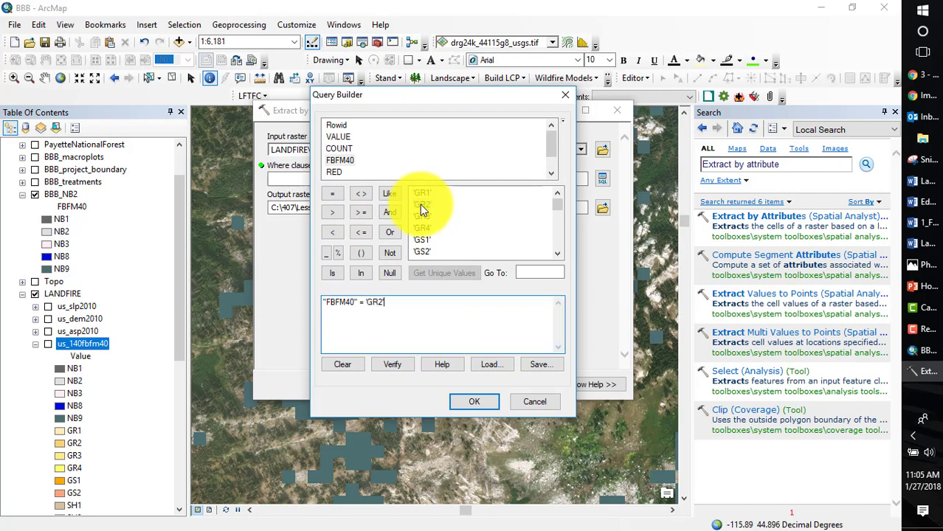
{"action": "left_click", "coordinate": [470, 411]}
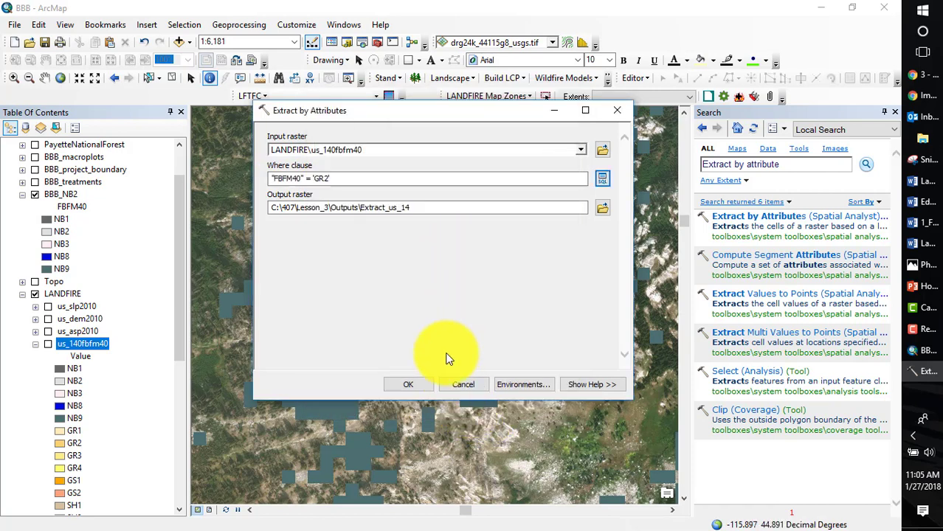
- Name the output raster BBB_GR2_1 in C:\407\Lesson_3\Outputs and run the extraction
{"action": "left_click", "coordinate": [419, 209]}
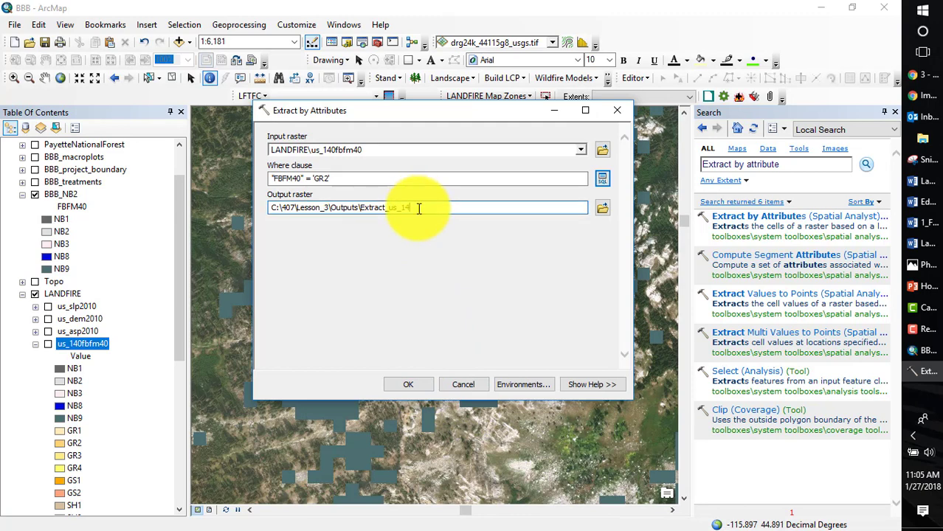
{"action": "key", "text": "BackSpace"}
{"action": "key", "text": "BackSpace"}
{"action": "key", "text": "BackSpace"}
{"action": "key", "text": "BackSpace"}
{"action": "key", "text": "BackSpace"}
{"action": "key", "text": "BackSpace"}
{"action": "key", "text": "BackSpace"}
{"action": "key", "text": "BackSpace"}
{"action": "key", "text": "BackSpace"}
{"action": "key", "text": "BackSpace"}
{"action": "type", "text": "BBB"}
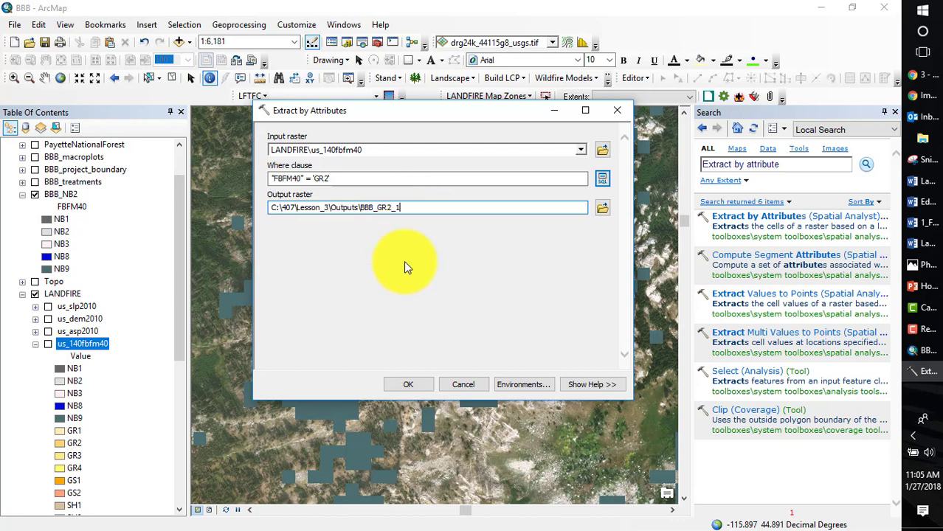
{"action": "left_click", "coordinate": [408, 385]}
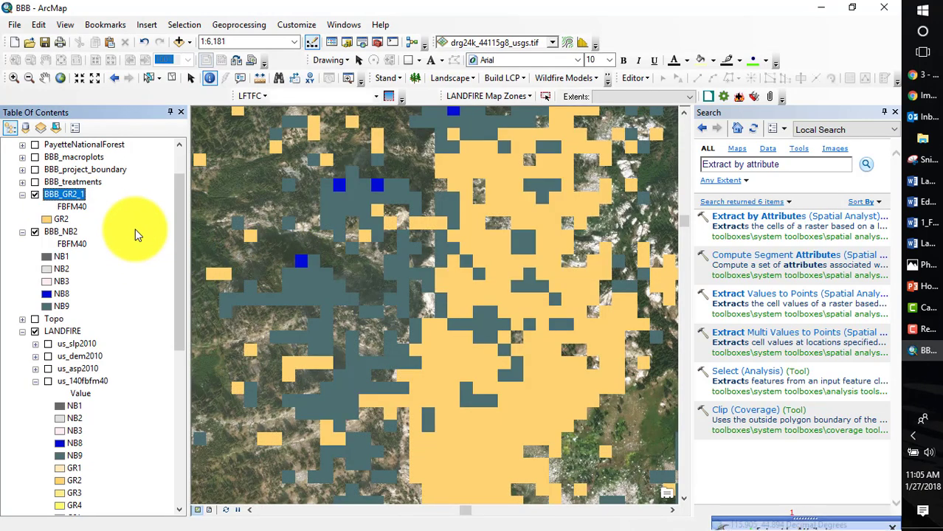
- Examine the BBB_GR2_1 and BBB_NB2 cells against the imagery at 1:20,000, from the rocky ridge to the surrounding ridges and lakes
{"action": "left_click", "coordinate": [34, 194]}
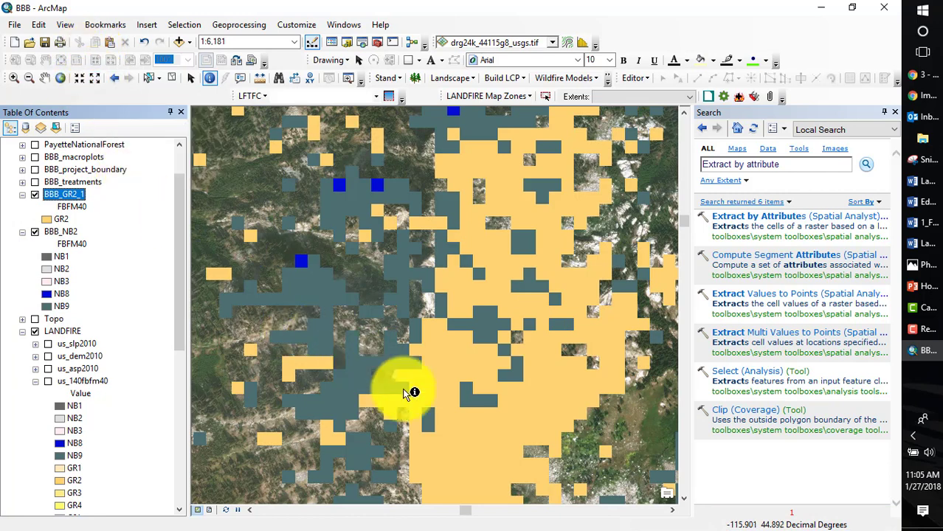
{"action": "left_click", "coordinate": [93, 79]}
{"action": "left_click", "coordinate": [93, 79]}
{"action": "left_click", "coordinate": [94, 79]}
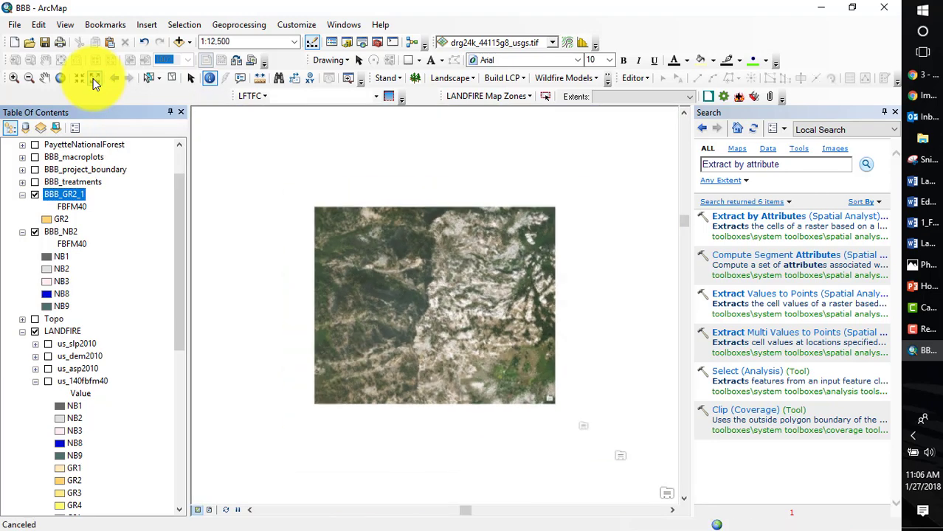
{"action": "left_click", "coordinate": [94, 79]}
{"action": "left_click", "coordinate": [94, 79]}
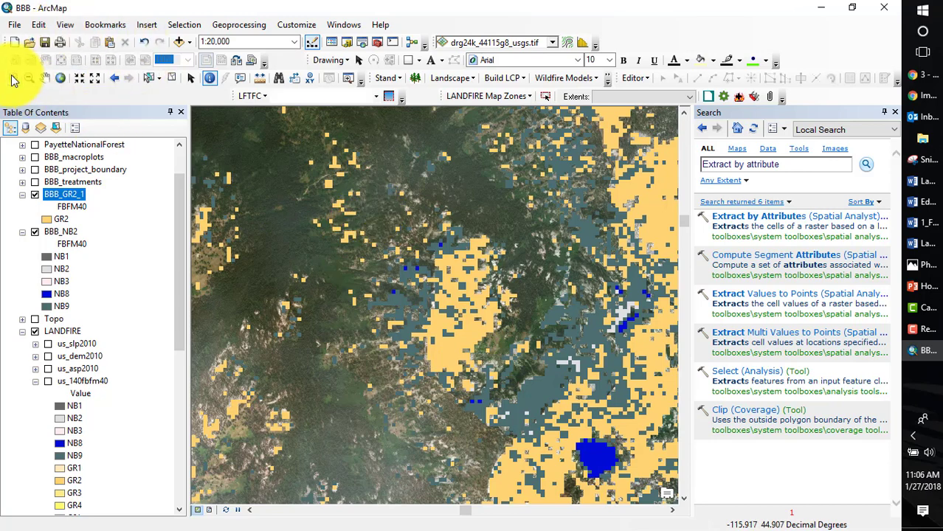
{"action": "left_click", "coordinate": [44, 78]}
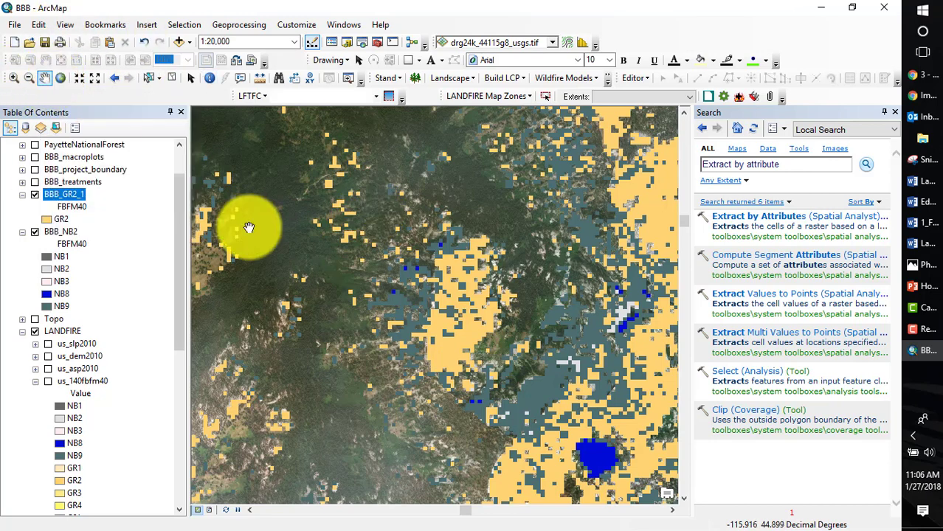
{"action": "left_click_drag", "start_coordinate": [300, 336], "coordinate": [550, 242]}
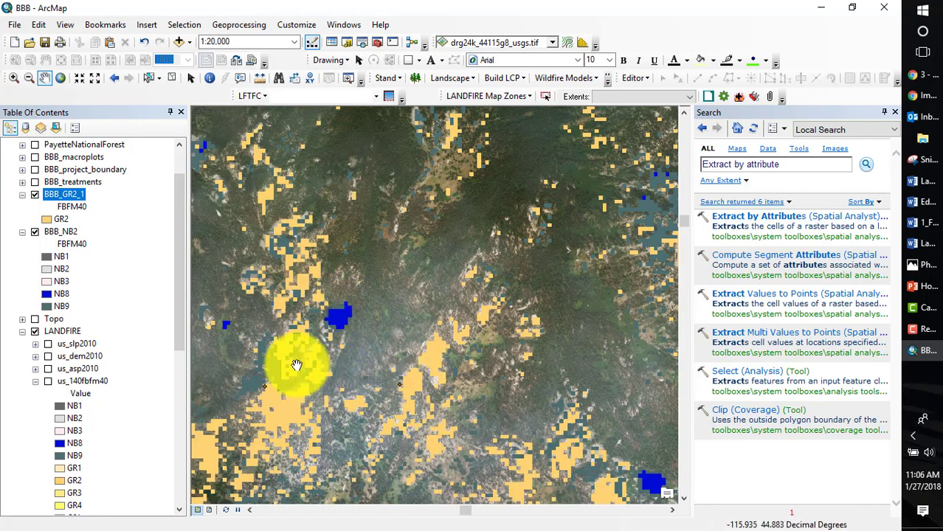
{"action": "left_click_drag", "start_coordinate": [236, 360], "coordinate": [476, 258]}
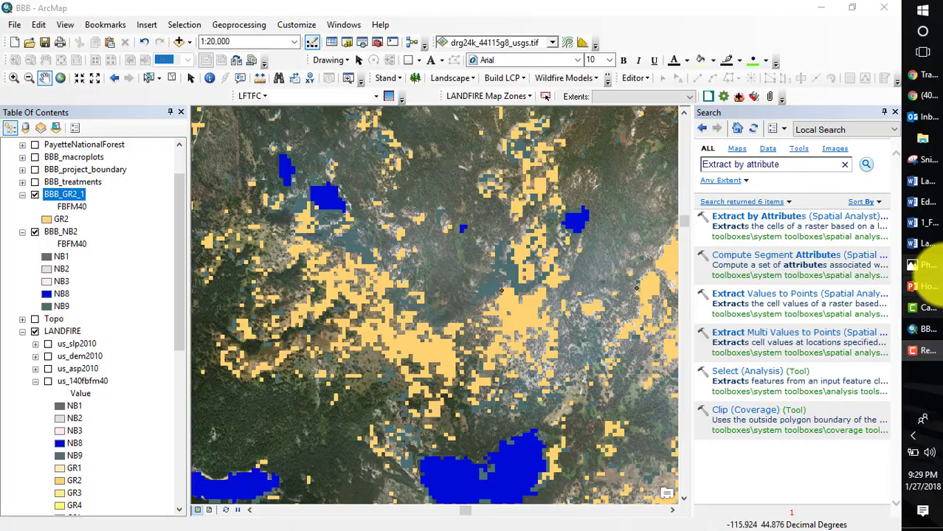
- Switch to the How-to-process LANDFIRE data presentation in PowerPoint and look through the range and distribution instructions on slides 9 and 10
{"action": "left_click", "coordinate": [919, 288]}
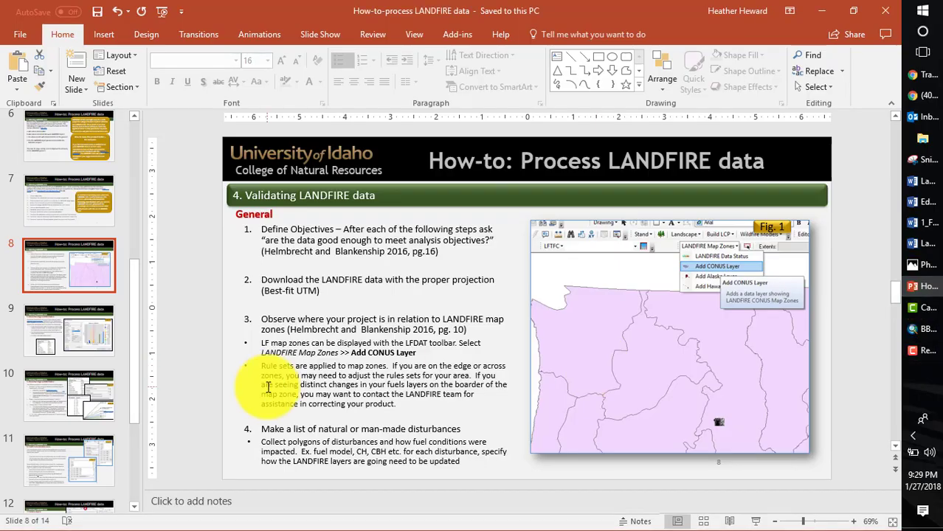
{"action": "left_click", "coordinate": [37, 327]}
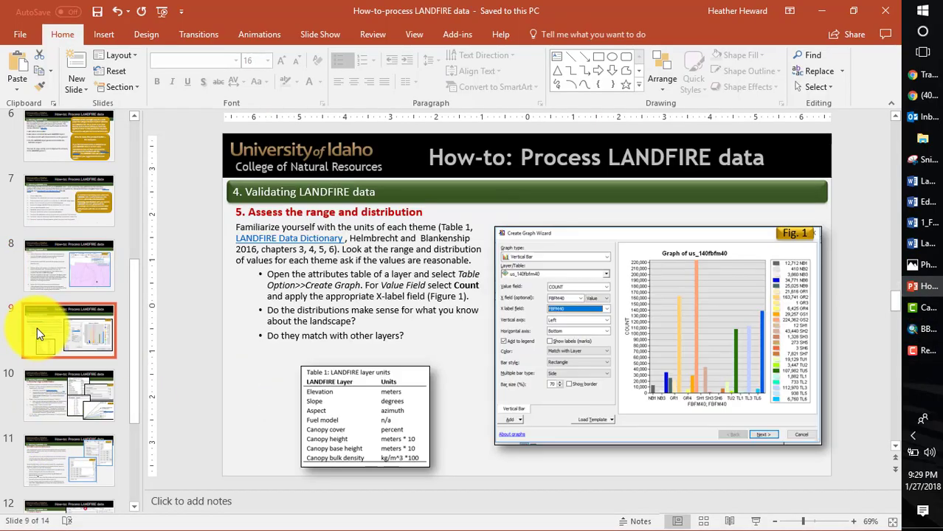
{"action": "left_click", "coordinate": [49, 402]}
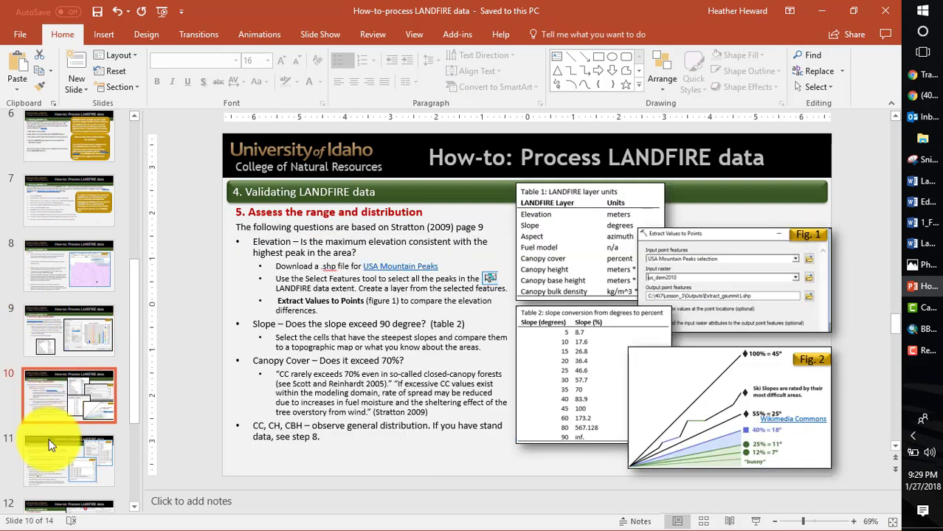
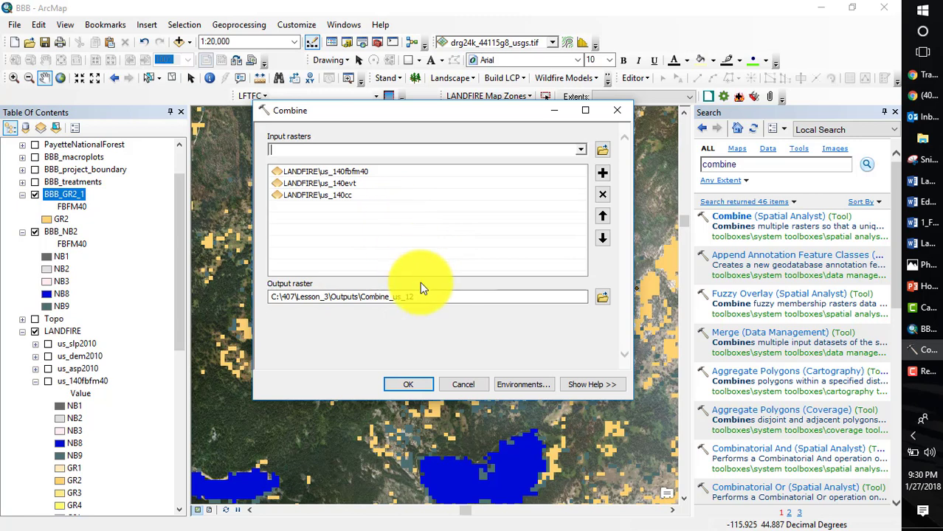
- Set the Combine tool's output raster name to cc_evt_FBFM40 in C:\407\Lesson_3\Outputs
{"action": "left_click", "coordinate": [419, 297]}
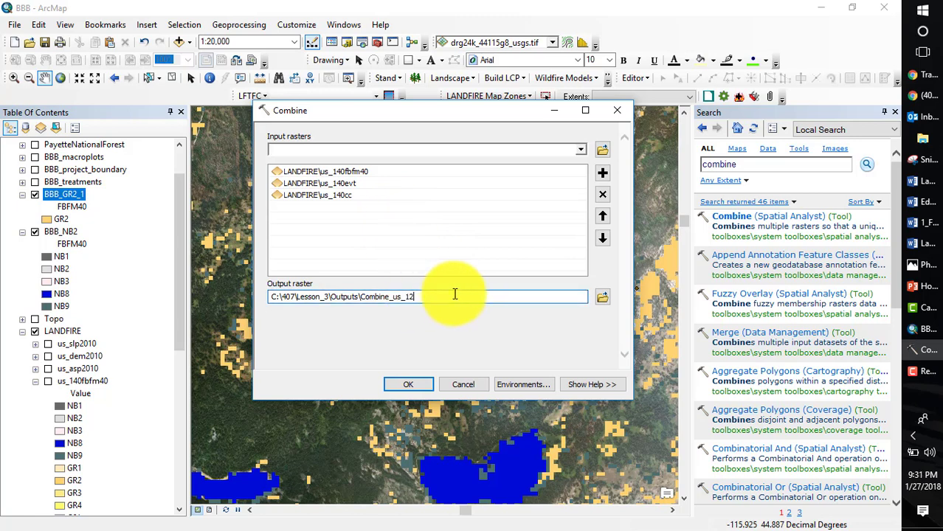
{"action": "key", "text": "BackSpace"}
{"action": "key", "text": "BackSpace"}
{"action": "key", "text": "BackSpace"}
{"action": "key", "text": "BackSpace"}
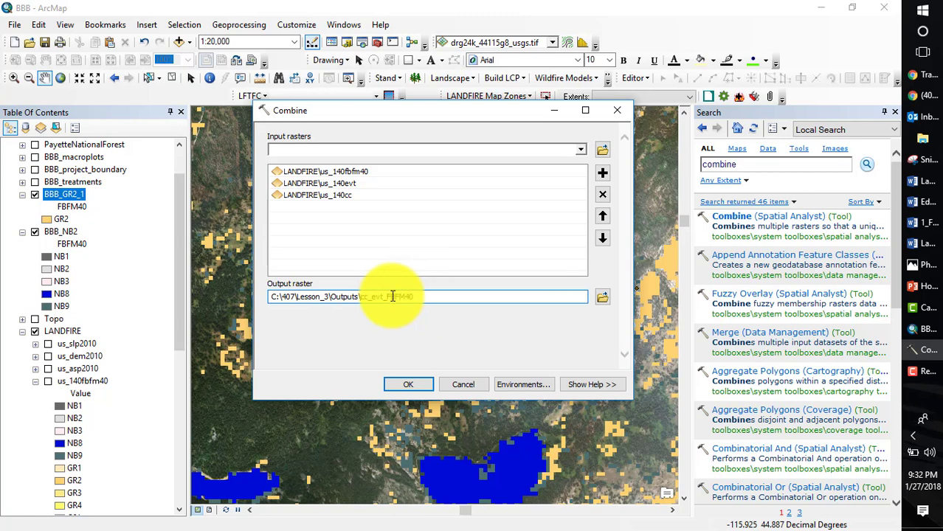
- Run the Combine tool on the us_140fbfm40, us_140evt and us_140cc LANDFIRE rasters
{"action": "left_click", "coordinate": [408, 385]}
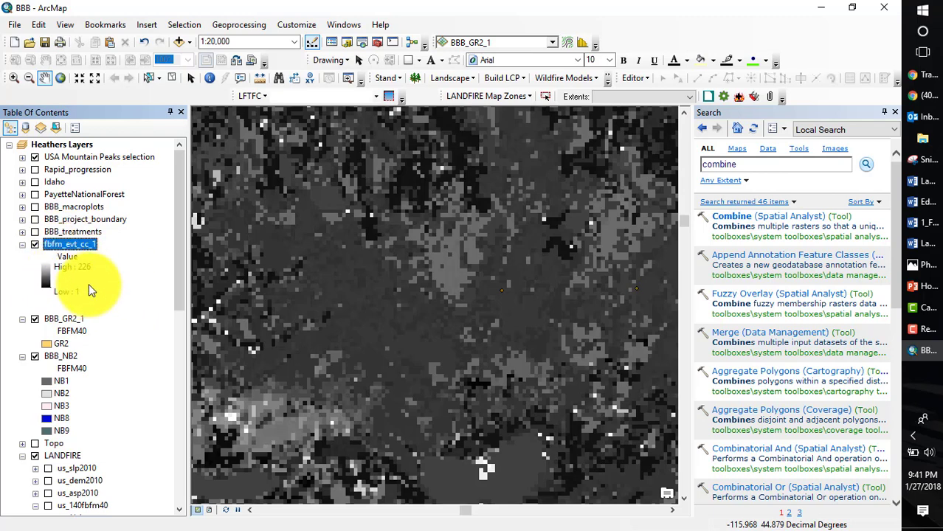
- Review the messages of the current session's Combine run in the geoprocessing results, and close the results
{"action": "left_click", "coordinate": [237, 26]}
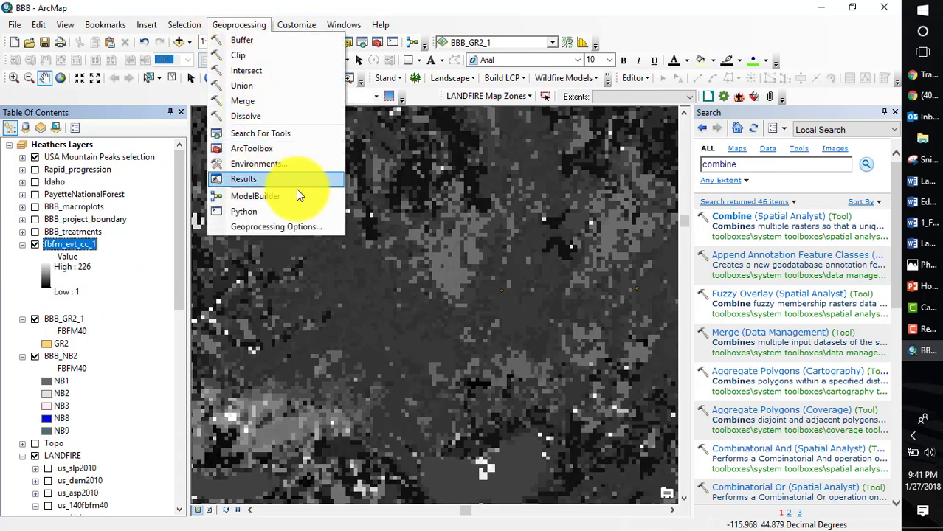
{"action": "left_click", "coordinate": [256, 179]}
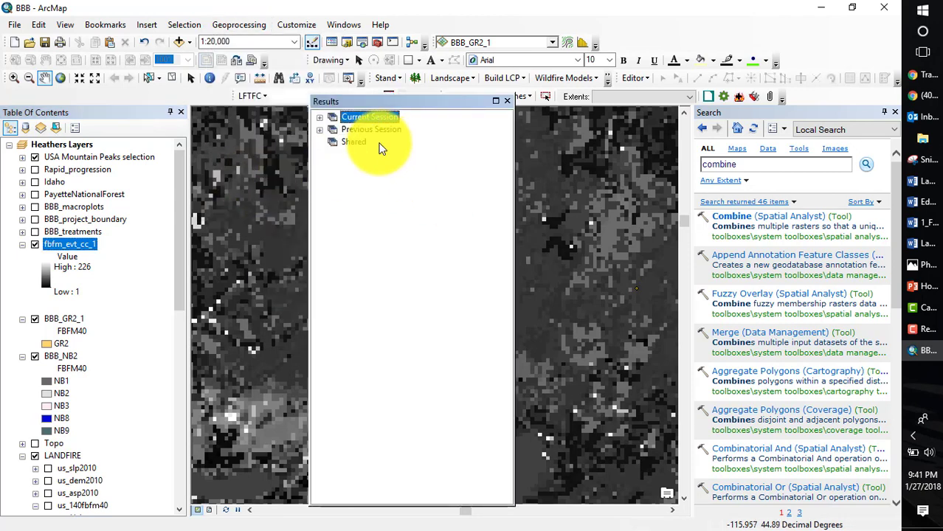
{"action": "left_click", "coordinate": [318, 118]}
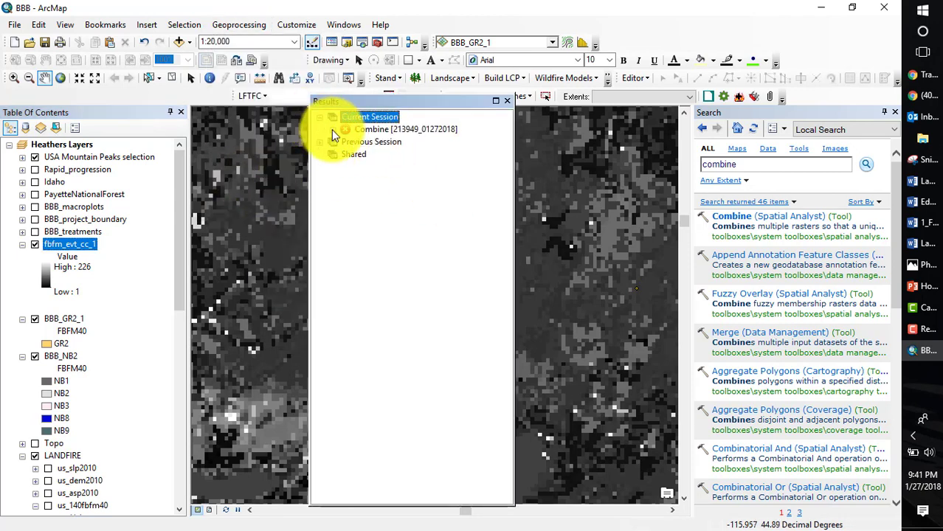
{"action": "left_click", "coordinate": [332, 129]}
{"action": "left_click", "coordinate": [346, 180]}
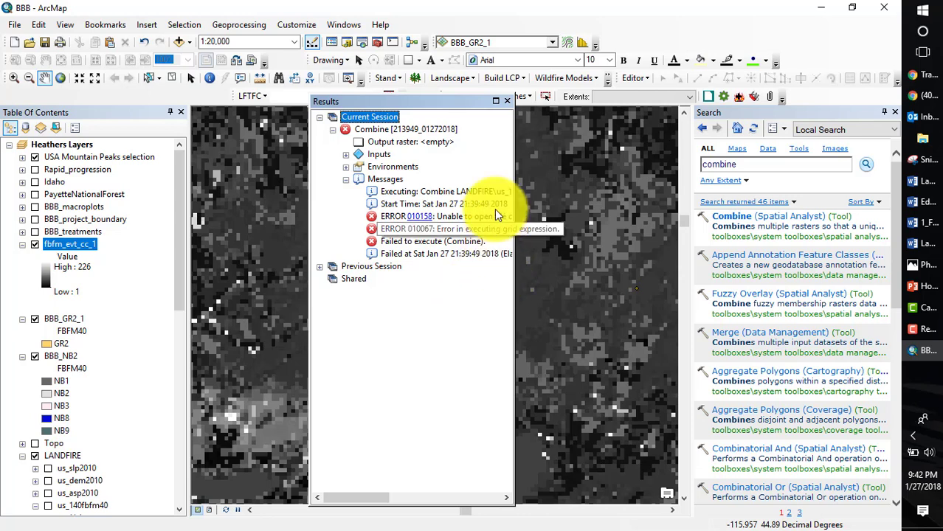
{"action": "left_click", "coordinate": [508, 102]}
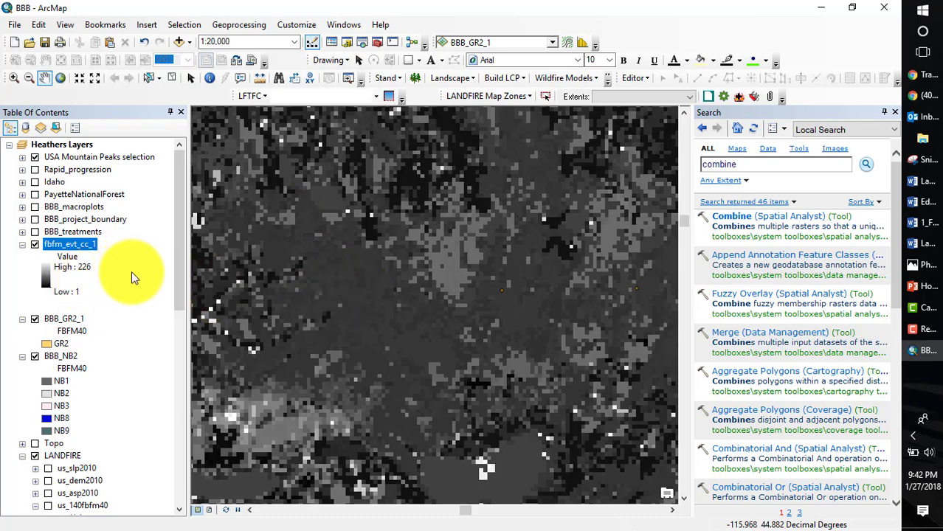
- Open the attribute table of the combined raster layer fbfm_evt_cc
{"action": "left_click", "coordinate": [67, 250]}
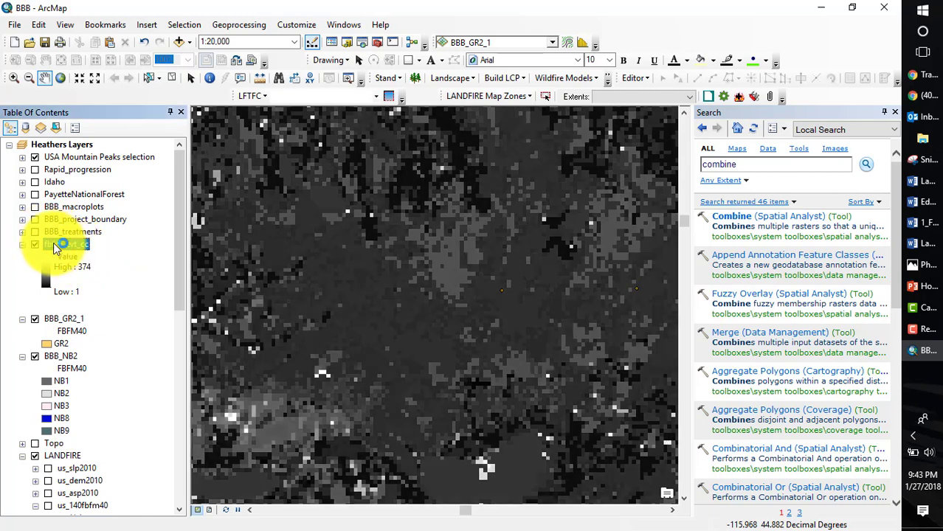
{"action": "right_click", "coordinate": [67, 244]}
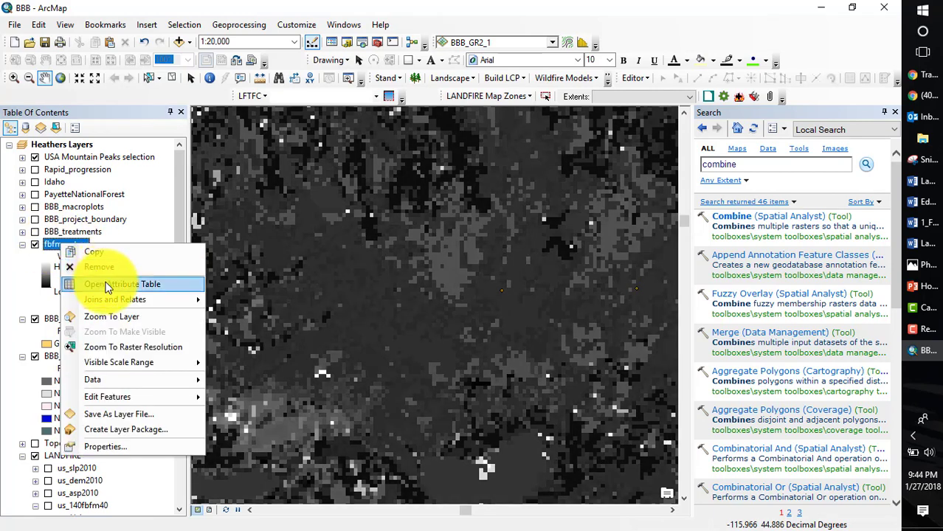
{"action": "left_click", "coordinate": [110, 286]}
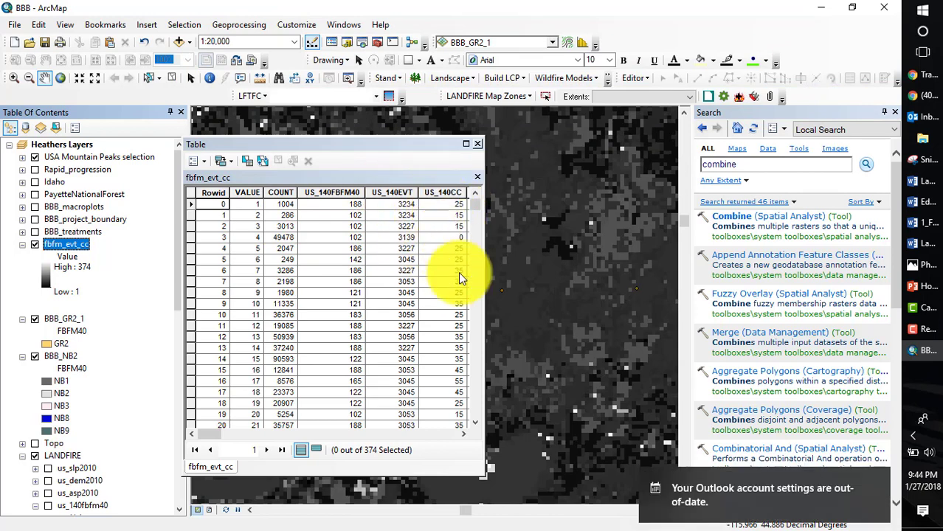
- Check the Combine Layers slide in PowerPoint, return to ArcMap, search for "join field" and open the Join Field (Data Management) tool
{"action": "key", "text": "alt+Tab"}
{"action": "key", "text": "alt+Tab"}
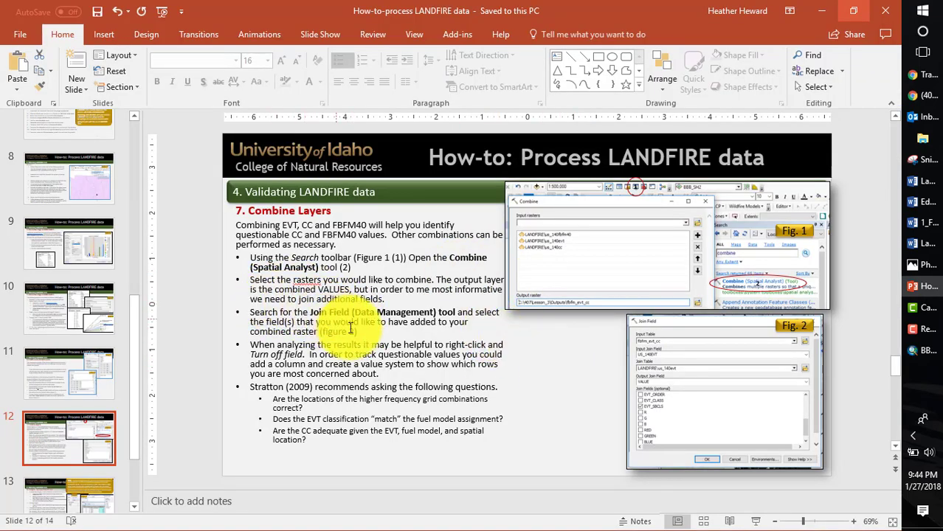
{"action": "key", "text": "alt+Tab"}
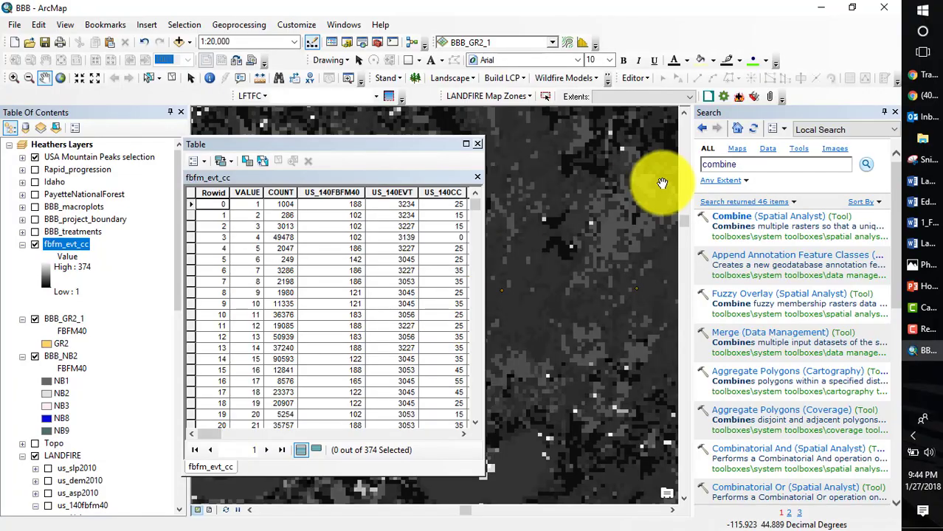
{"action": "double_click", "coordinate": [731, 164]}
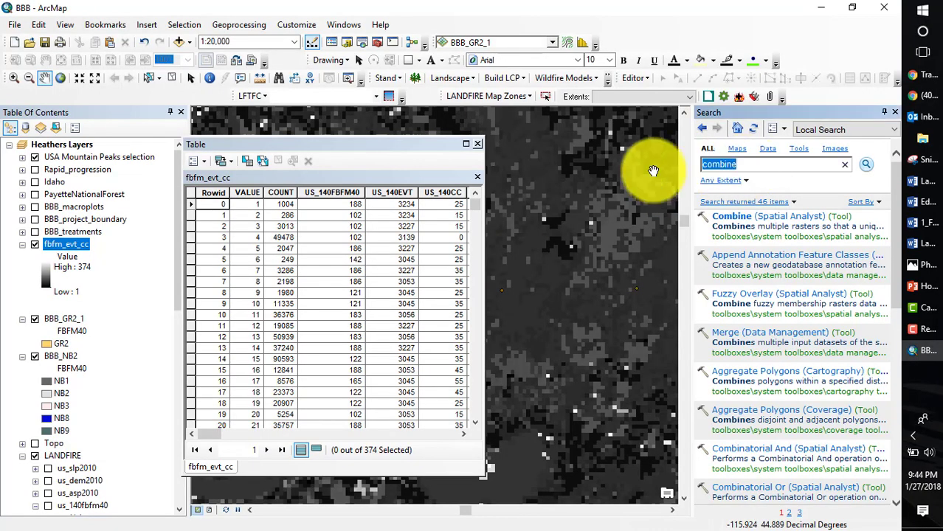
{"action": "type", "text": "join"}
{"action": "key", "text": "alt+Tab"}
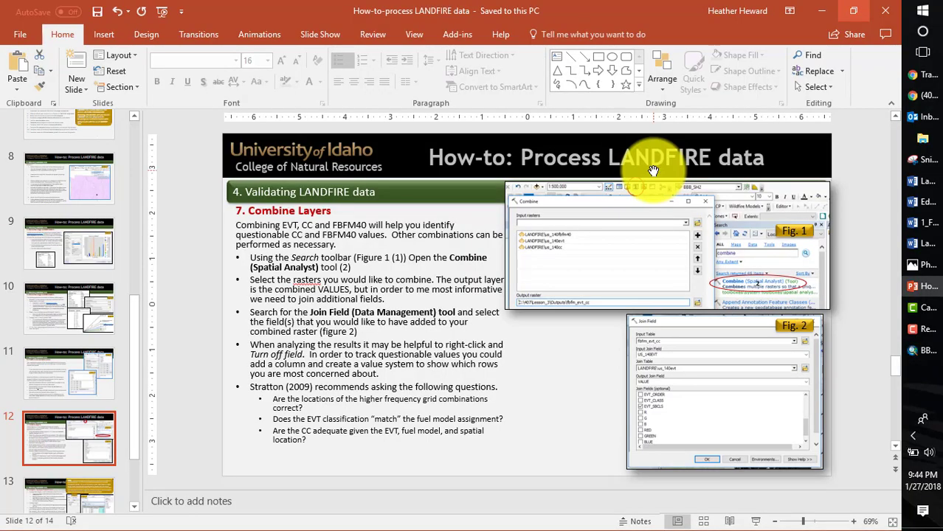
{"action": "key", "text": "alt+Tab"}
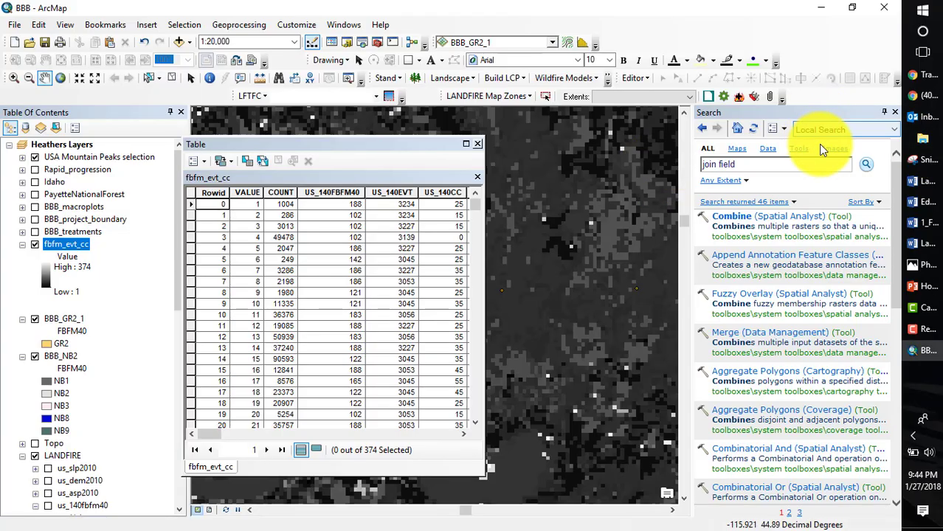
{"action": "left_click", "coordinate": [866, 164]}
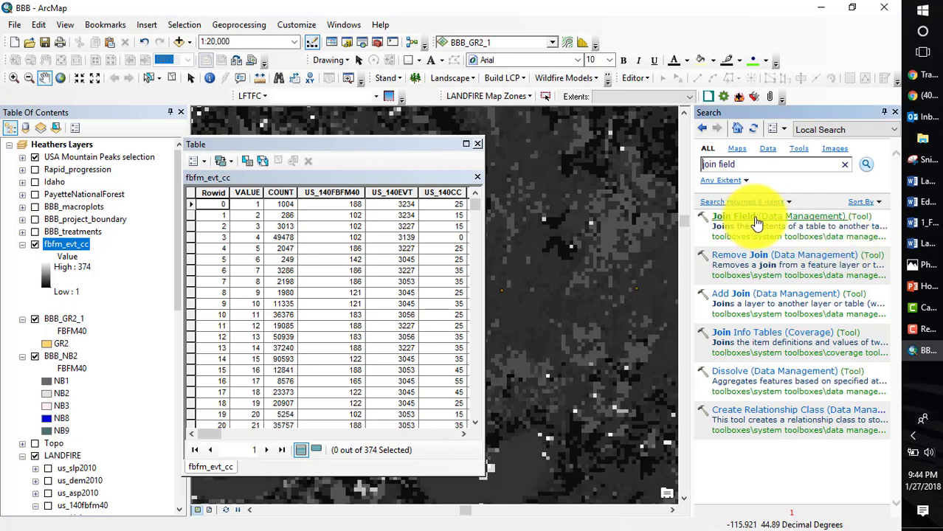
{"action": "left_click", "coordinate": [757, 222]}
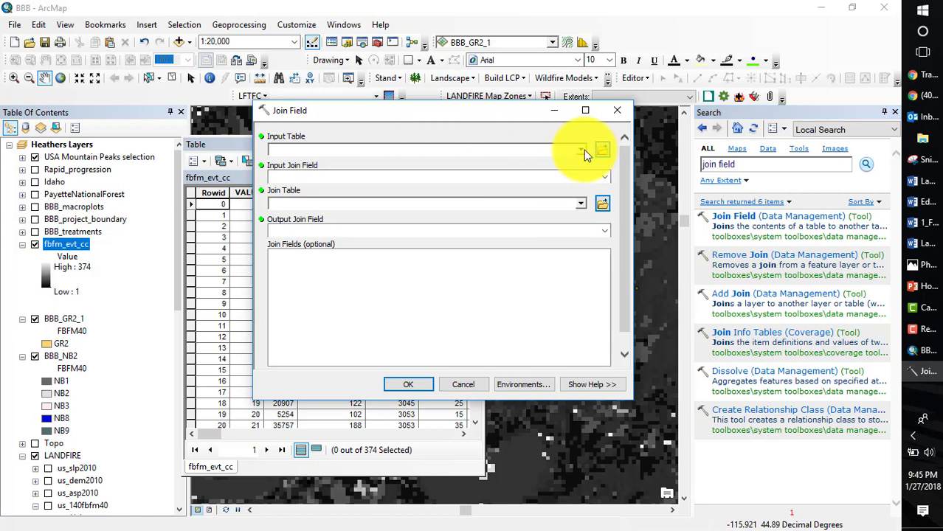
- Set the join's input table to fbfm_evt_cc and its input join field to US_140FBFM40
{"action": "left_click", "coordinate": [582, 150]}
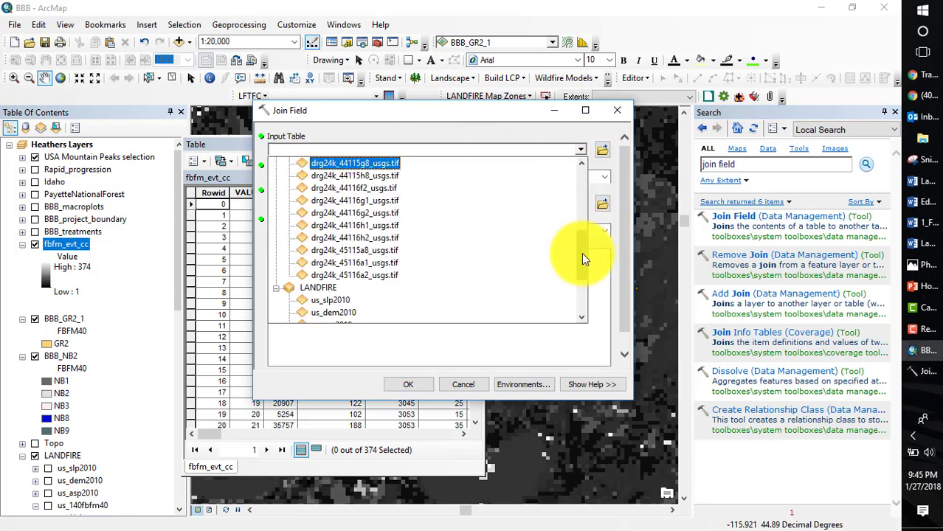
{"action": "left_click_drag", "start_coordinate": [582, 254], "coordinate": [576, 204]}
{"action": "scroll", "coordinate": [363, 326], "scroll_direction": "down", "scroll_amount": 1}
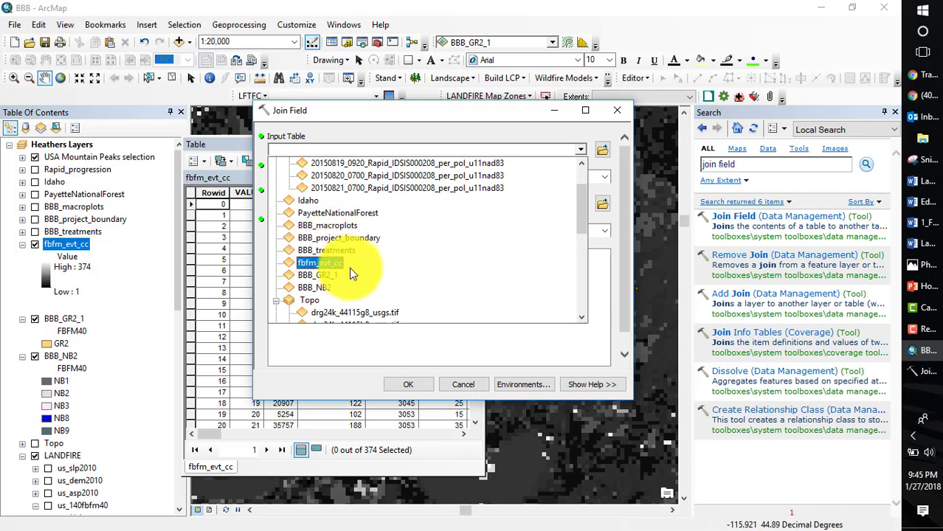
{"action": "left_click", "coordinate": [329, 264]}
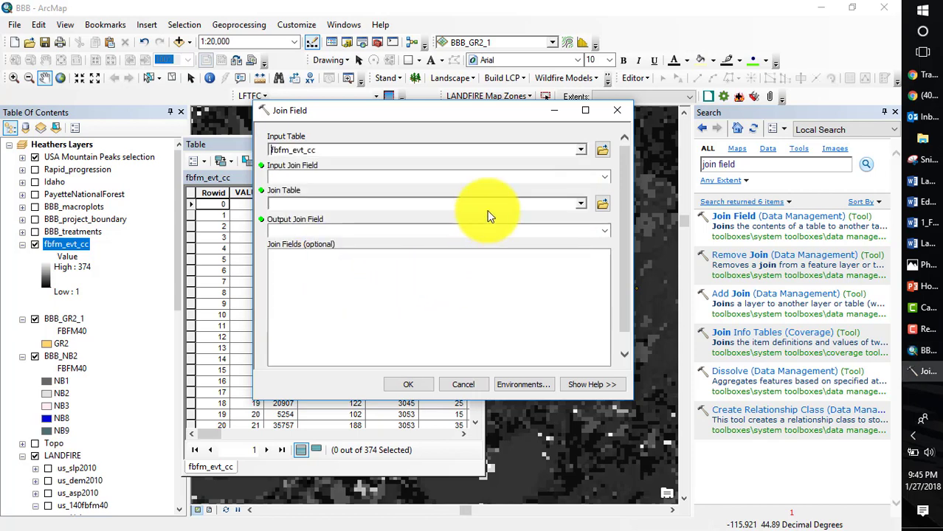
{"action": "left_click", "coordinate": [606, 179]}
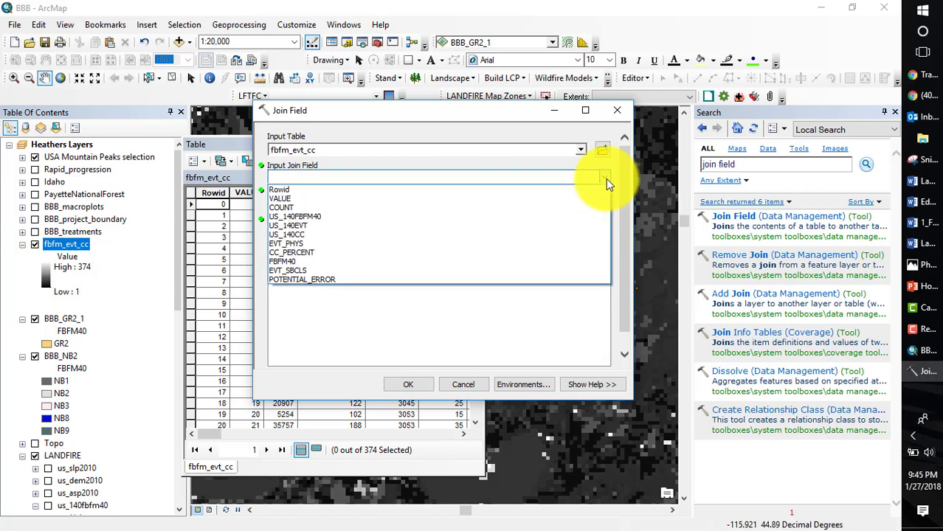
{"action": "left_click", "coordinate": [606, 179]}
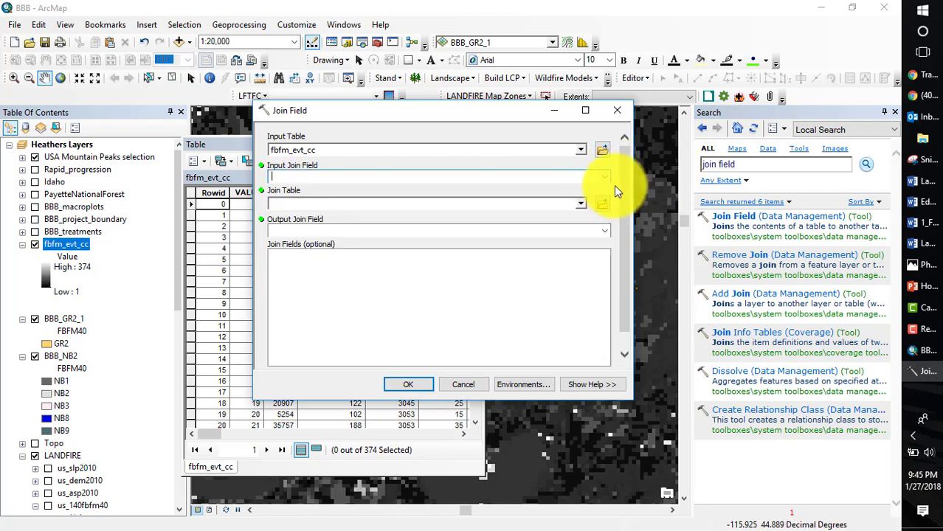
{"action": "left_click", "coordinate": [605, 178]}
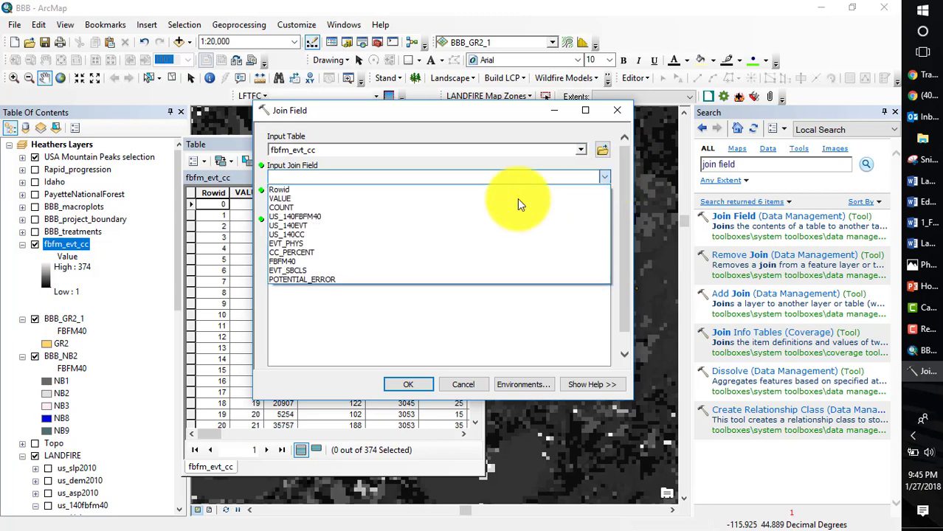
{"action": "left_click", "coordinate": [318, 216]}
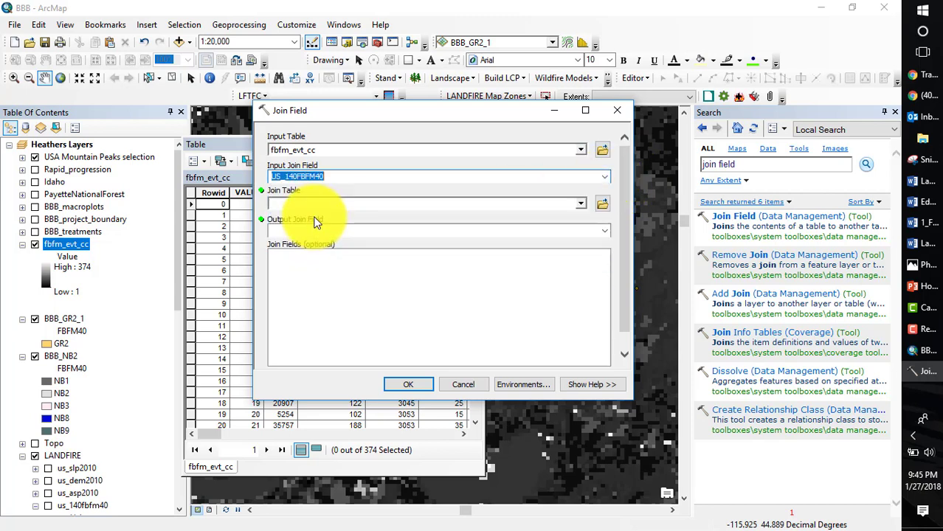
- Join the FBFM40 field from the LANDFIRE\us_140fbfm40 table, using VALUE as the output join field
{"action": "left_click", "coordinate": [576, 204]}
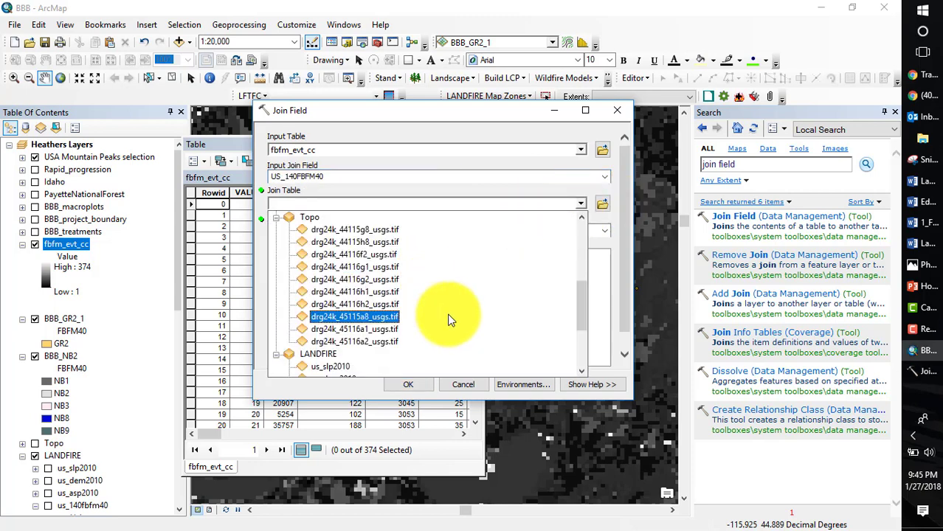
{"action": "scroll", "coordinate": [446, 262], "scroll_direction": "down", "scroll_amount": 2}
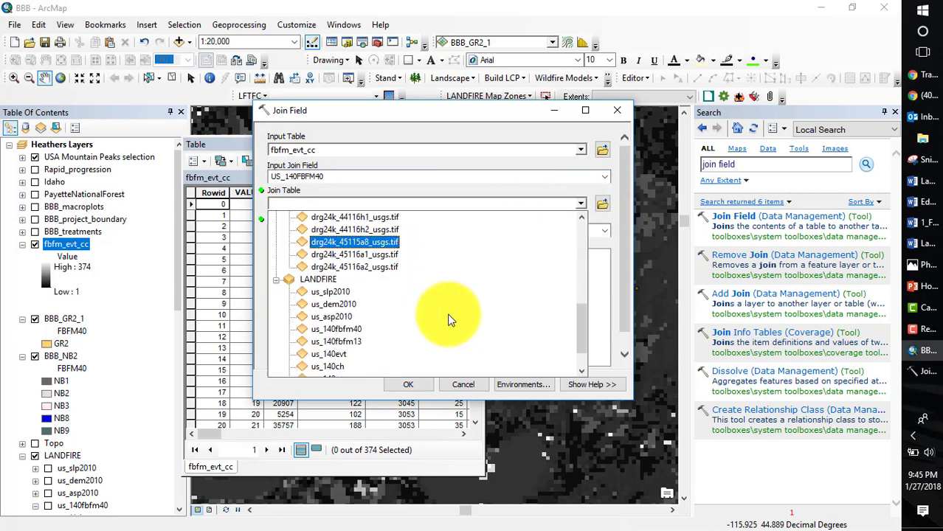
{"action": "left_click", "coordinate": [353, 329]}
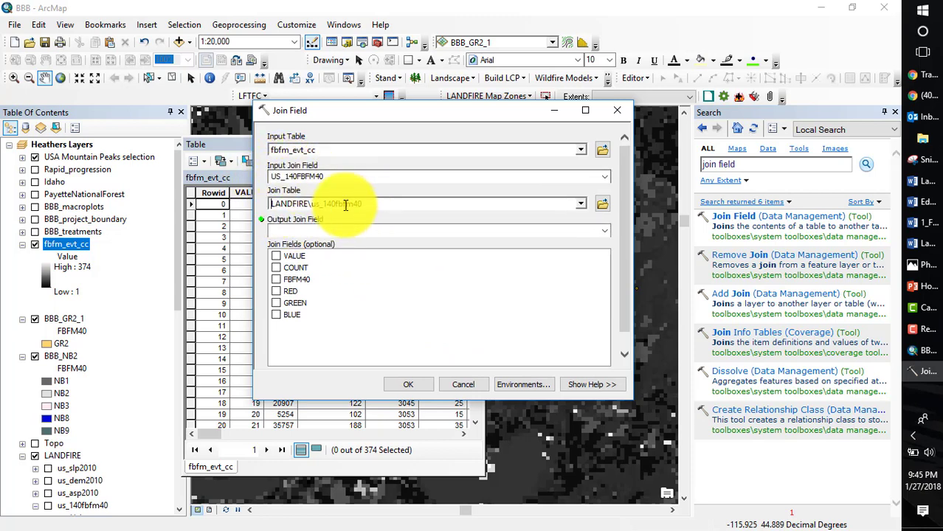
{"action": "left_click", "coordinate": [605, 230]}
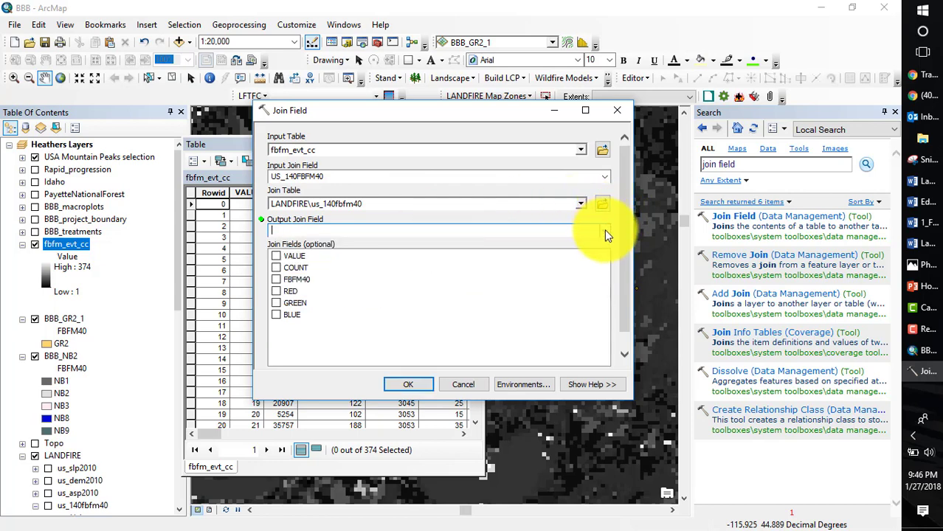
{"action": "left_click", "coordinate": [605, 231]}
{"action": "left_click", "coordinate": [482, 253]}
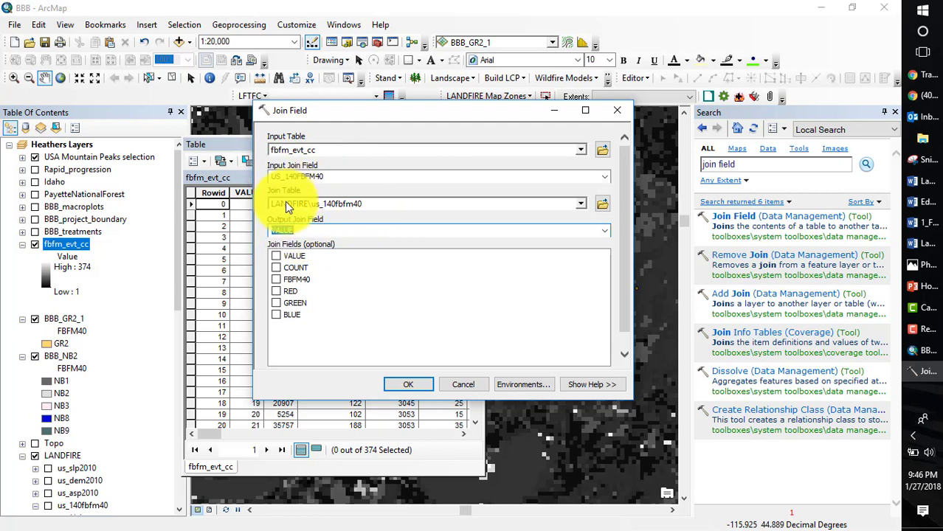
{"action": "left_click", "coordinate": [274, 279]}
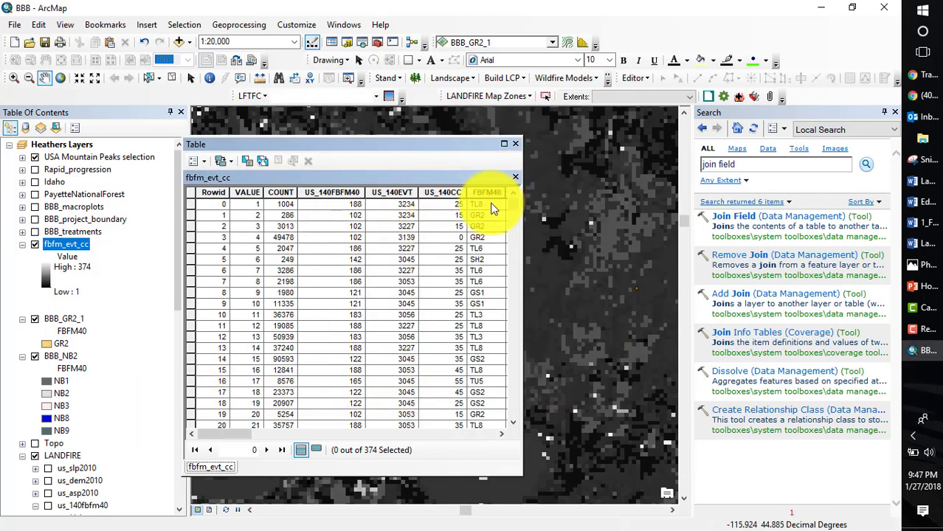
- Start another Join Field with fbfm_evt_cc as the input table and US_140EVT as the input join field
{"action": "left_click", "coordinate": [734, 218]}
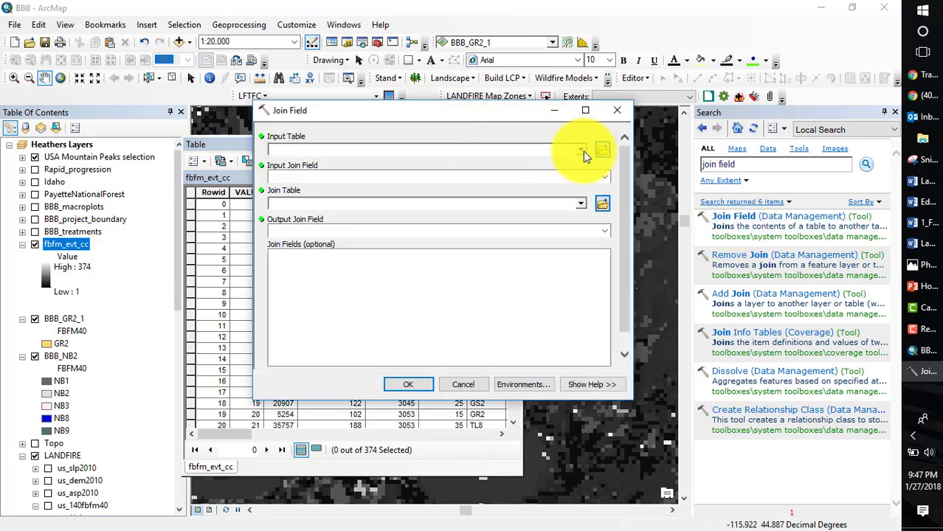
{"action": "left_click", "coordinate": [583, 151]}
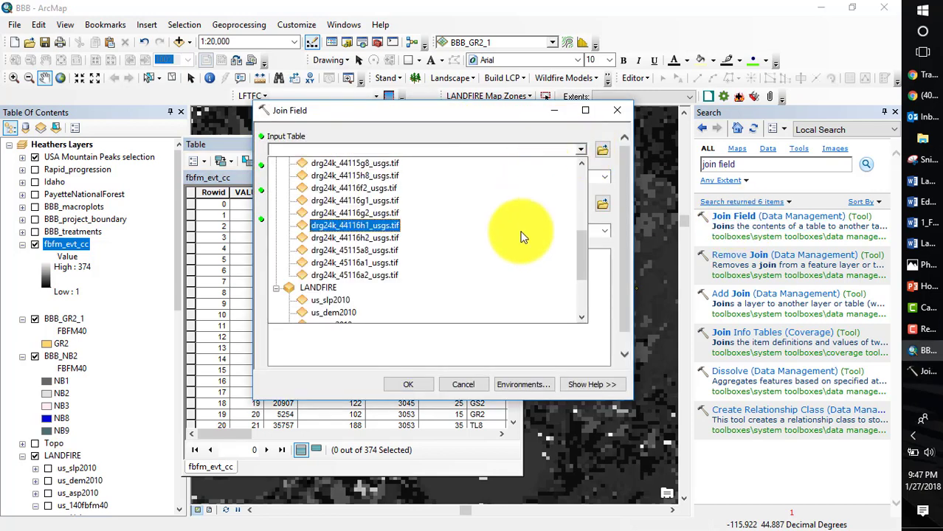
{"action": "scroll", "coordinate": [524, 234], "scroll_direction": "down", "scroll_amount": 2}
{"action": "scroll", "coordinate": [511, 232], "scroll_direction": "up", "scroll_amount": 10}
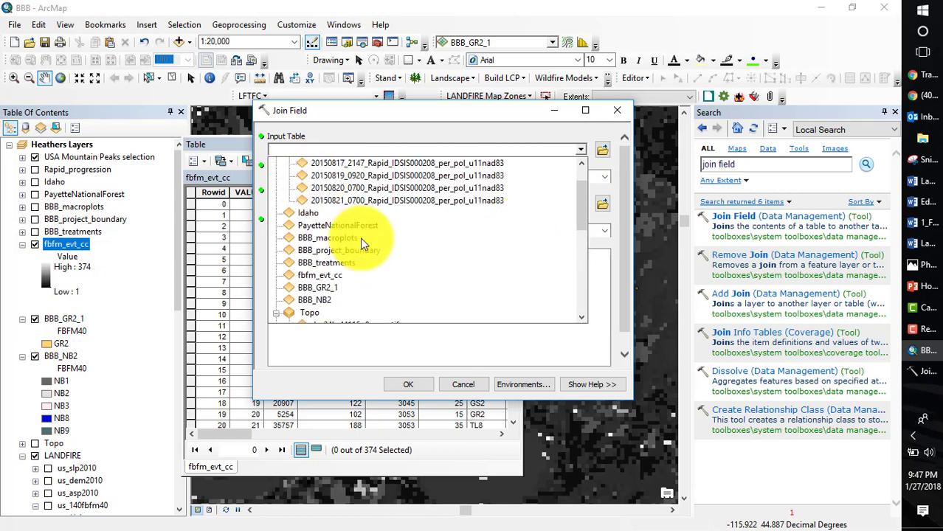
{"action": "scroll", "coordinate": [360, 237], "scroll_direction": "up", "scroll_amount": 1}
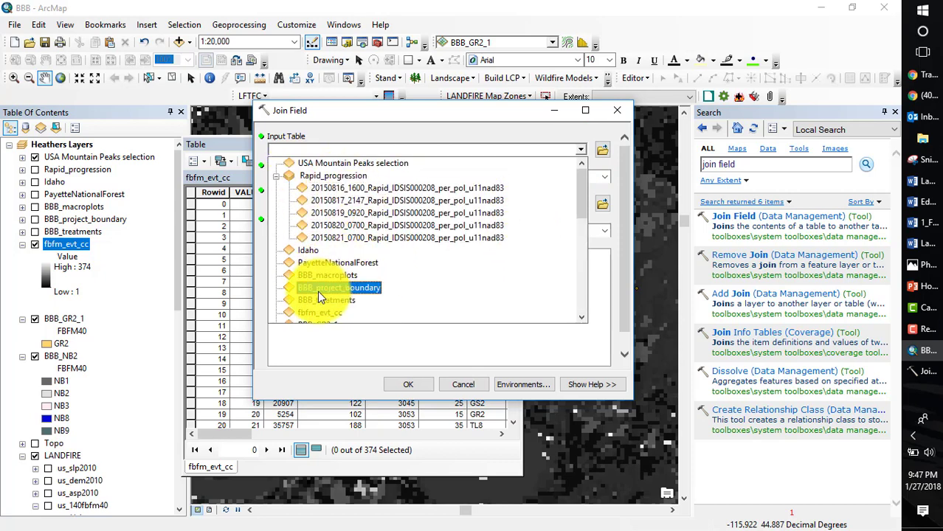
{"action": "left_click", "coordinate": [324, 316]}
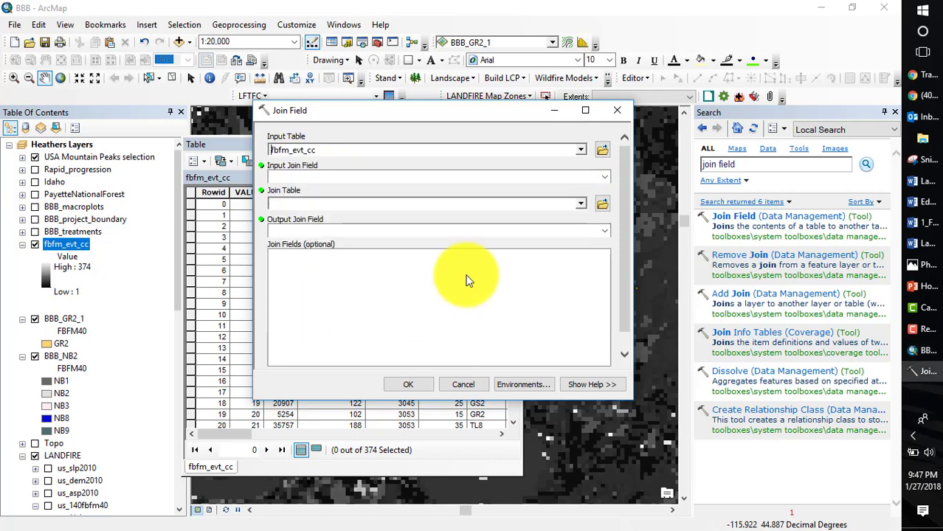
{"action": "left_click", "coordinate": [604, 177]}
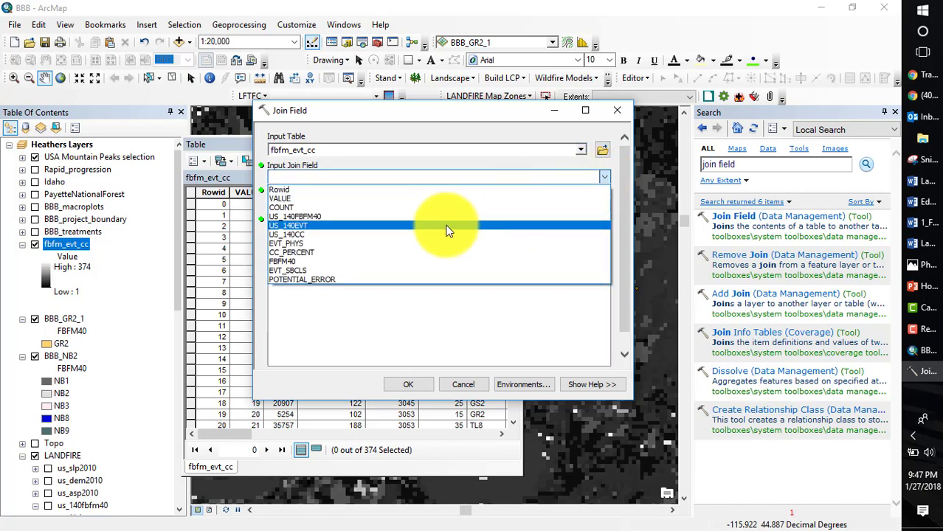
{"action": "left_click", "coordinate": [438, 230]}
- Set the join table to LANDFIRE\us_140evt and the output join field to VALUE
{"action": "left_click", "coordinate": [581, 203]}
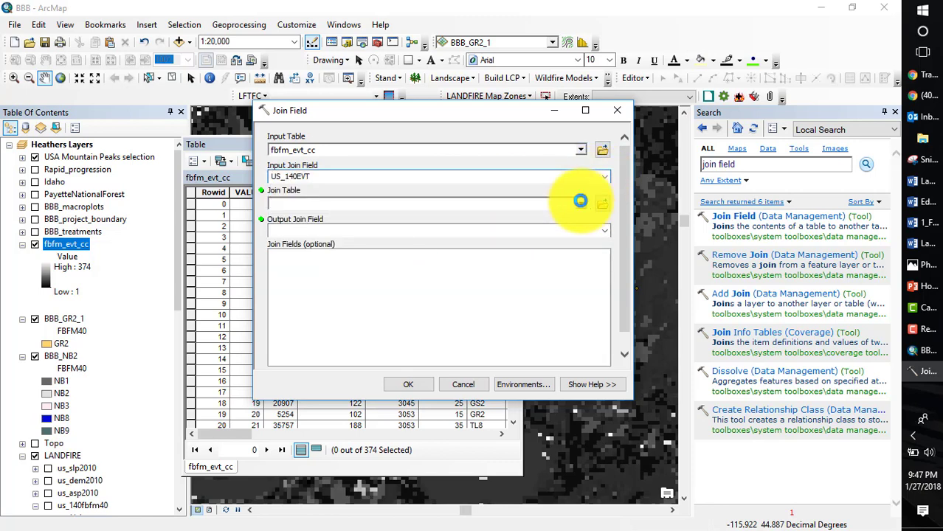
{"action": "scroll", "coordinate": [494, 289], "scroll_direction": "down", "scroll_amount": 3}
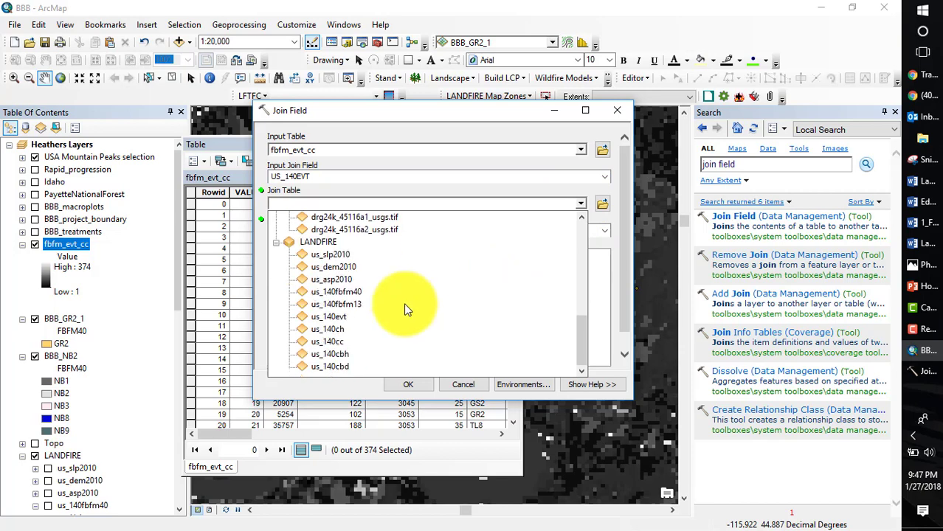
{"action": "left_click", "coordinate": [344, 316]}
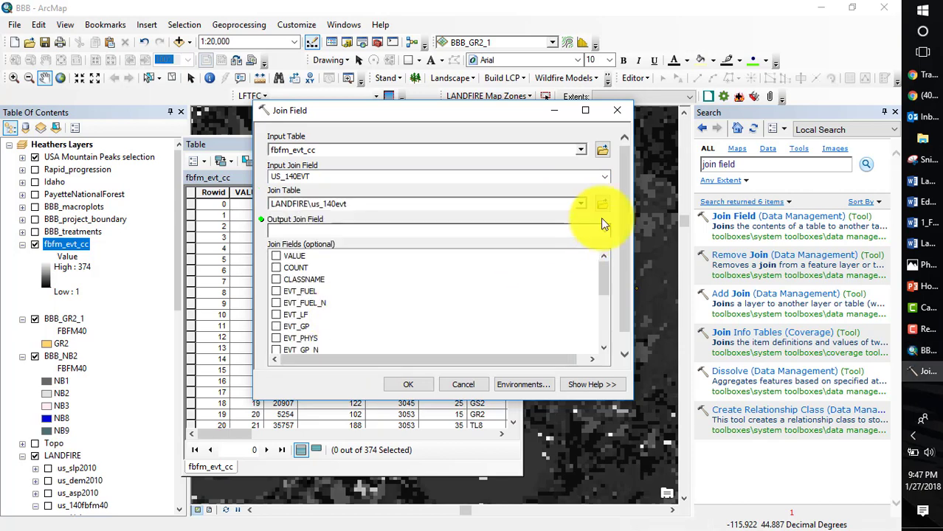
{"action": "left_click", "coordinate": [605, 231]}
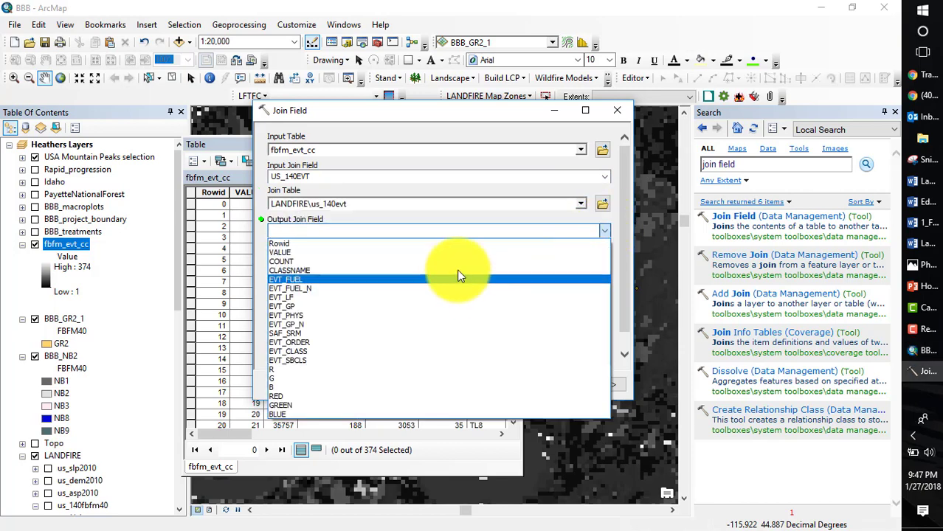
{"action": "left_click", "coordinate": [447, 252]}
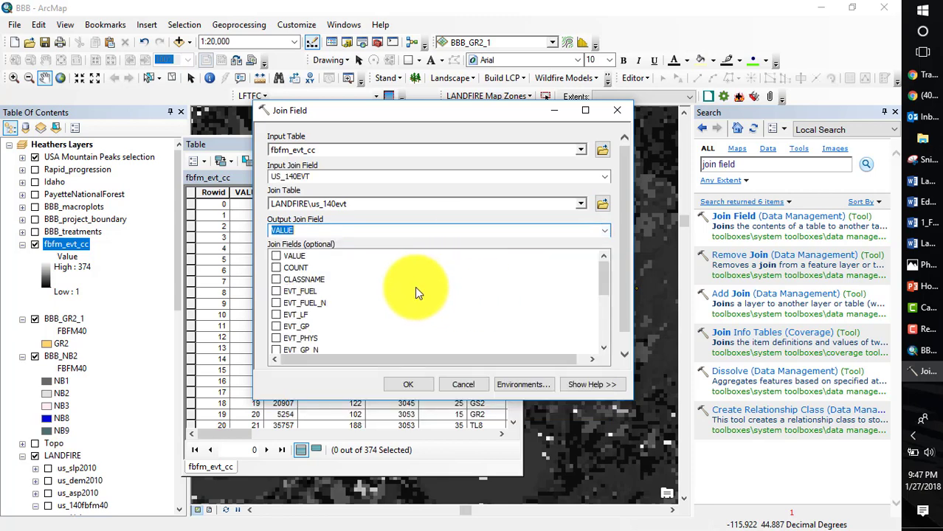
- Choose EVT_SBCLS as the only field to join and run the vegetation type join
{"action": "scroll", "coordinate": [415, 293], "scroll_direction": "down", "scroll_amount": 2}
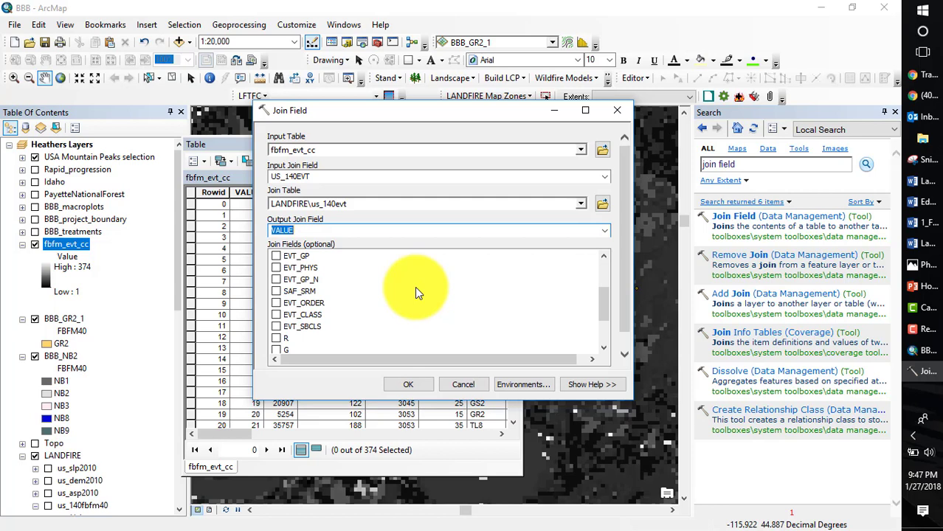
{"action": "scroll", "coordinate": [416, 293], "scroll_direction": "down", "scroll_amount": 1}
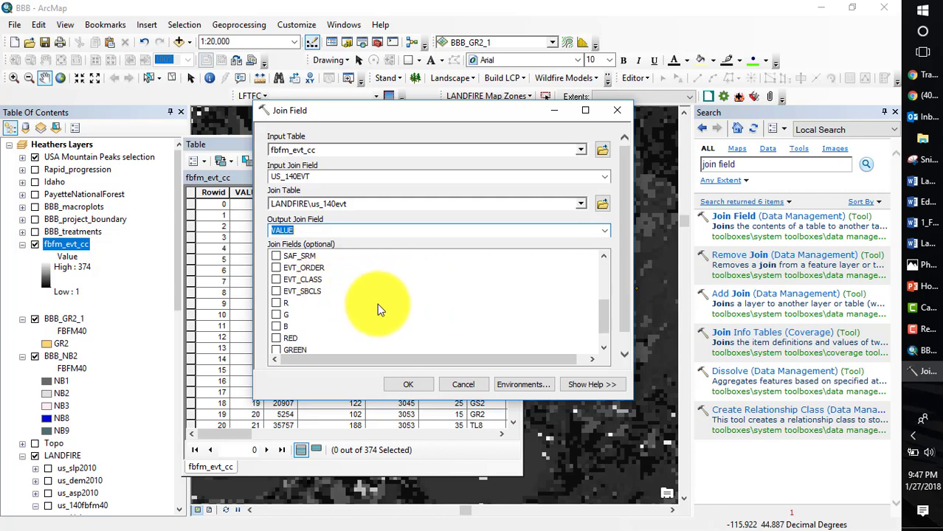
{"action": "scroll", "coordinate": [274, 289], "scroll_direction": "up", "scroll_amount": 5}
{"action": "left_click", "coordinate": [275, 292]}
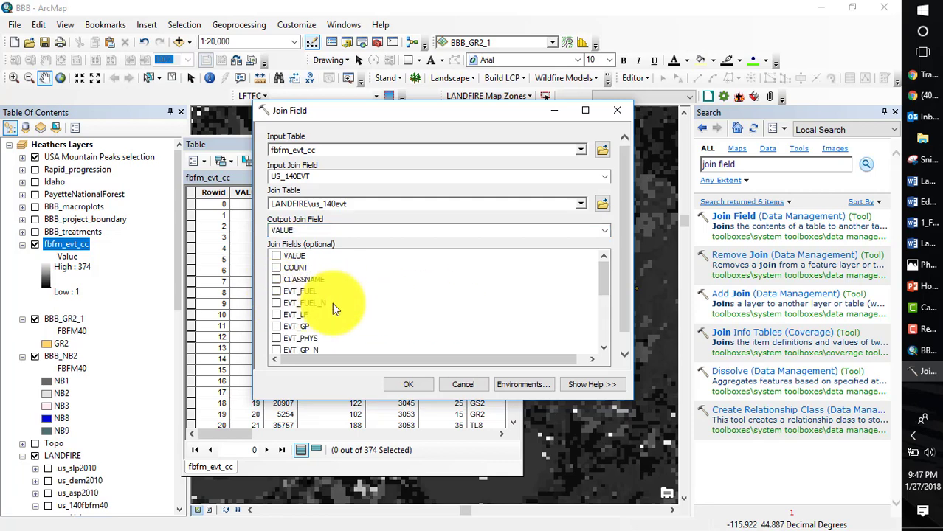
{"action": "scroll", "coordinate": [332, 306], "scroll_direction": "down", "scroll_amount": 3}
{"action": "left_click", "coordinate": [277, 290]}
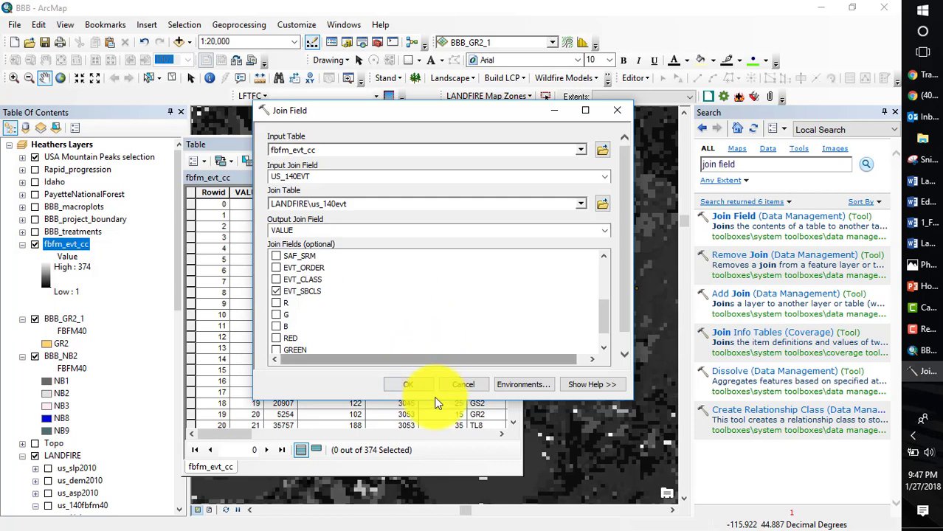
{"action": "left_click", "coordinate": [395, 385]}
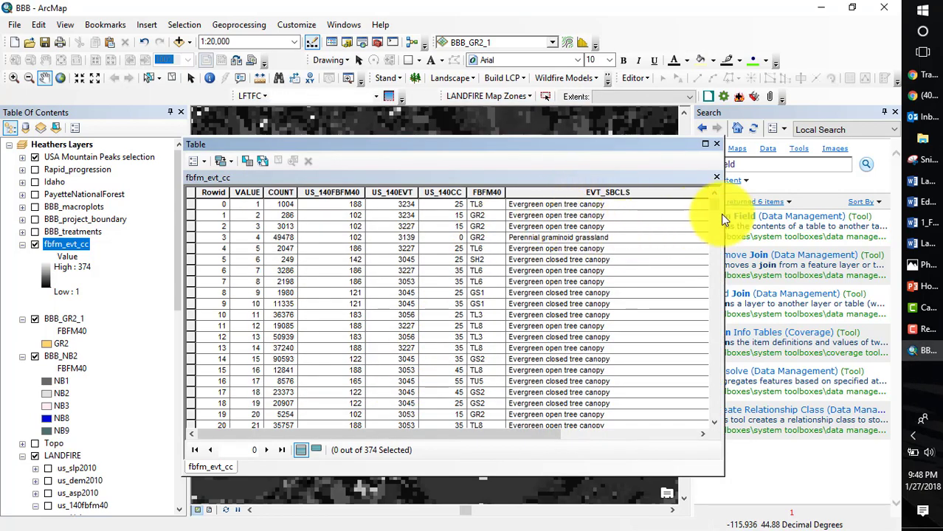
- Start another Join Field with fbfm_evt_cc as the input table and US_140CC as the input join field
{"action": "left_click", "coordinate": [744, 217]}
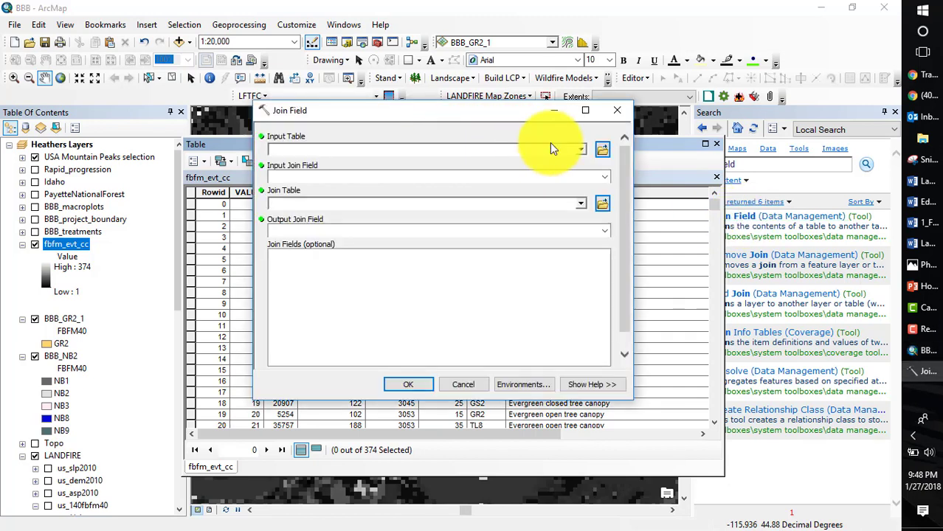
{"action": "left_click", "coordinate": [583, 152]}
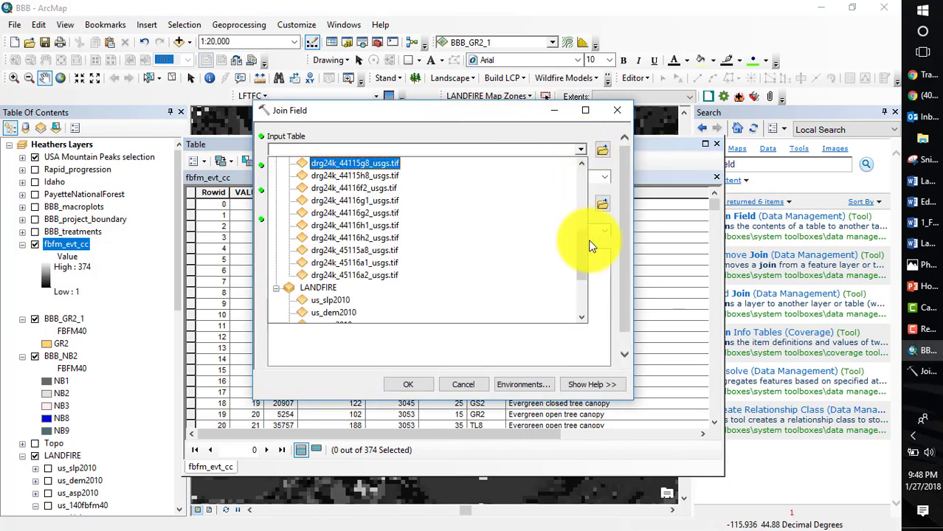
{"action": "left_click_drag", "start_coordinate": [581, 265], "coordinate": [578, 233]}
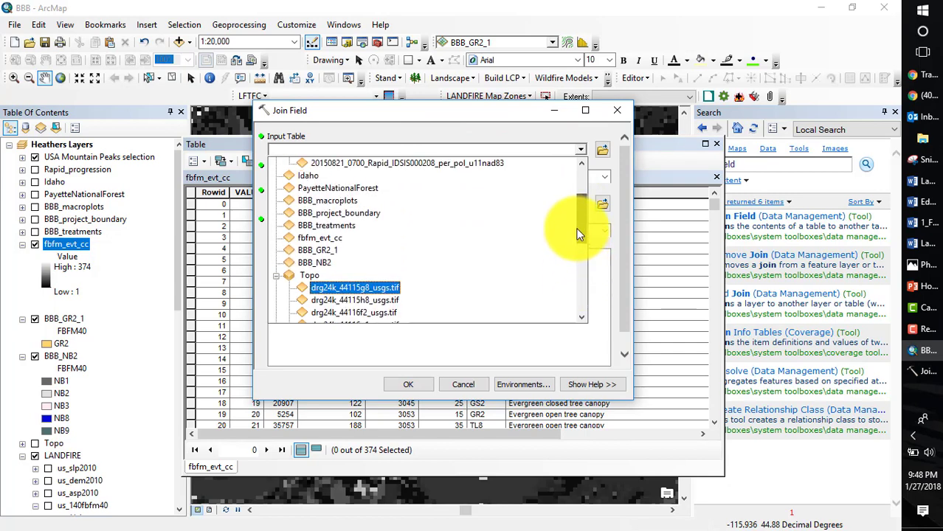
{"action": "left_click", "coordinate": [327, 238]}
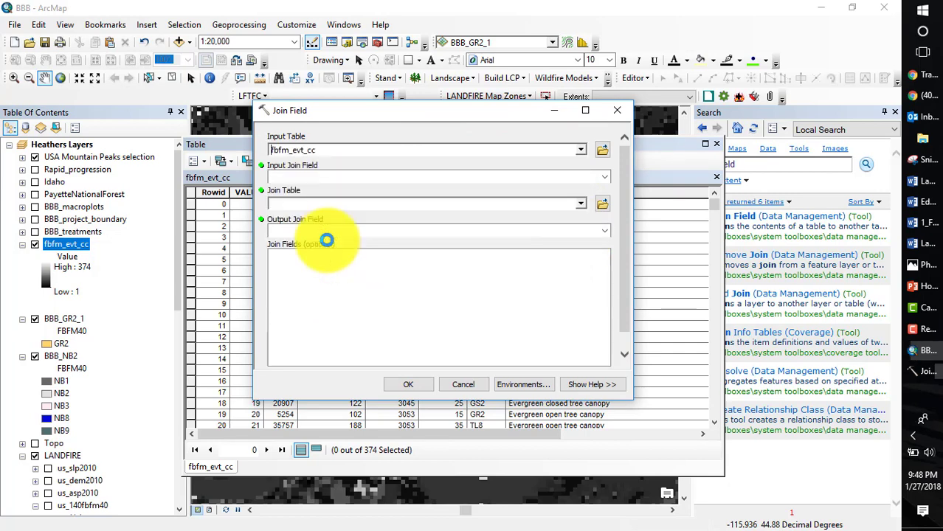
{"action": "left_click", "coordinate": [604, 178]}
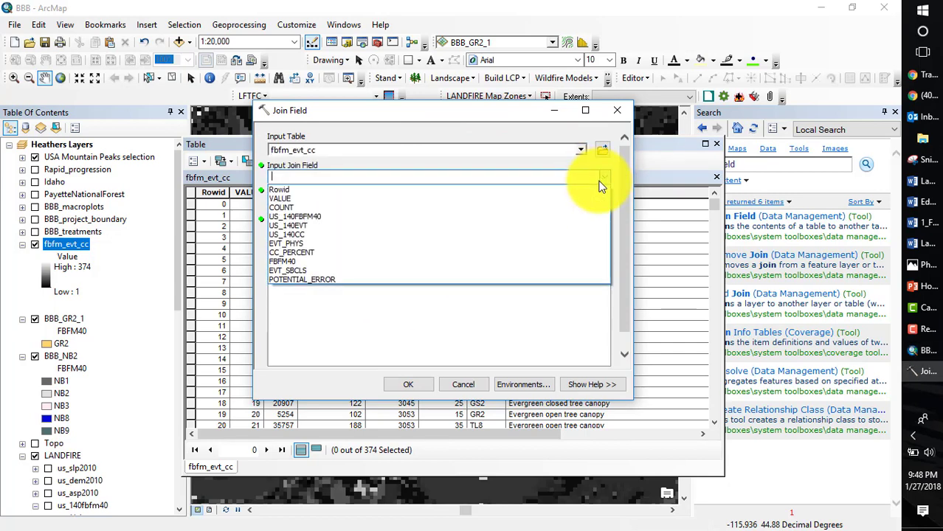
{"action": "left_click", "coordinate": [441, 234]}
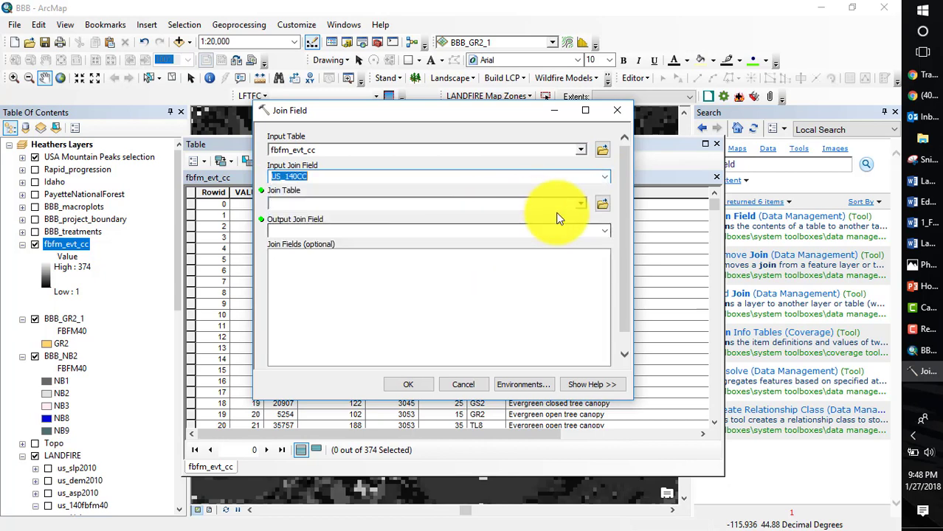
{"action": "left_click", "coordinate": [605, 181]}
{"action": "left_click", "coordinate": [495, 219]}
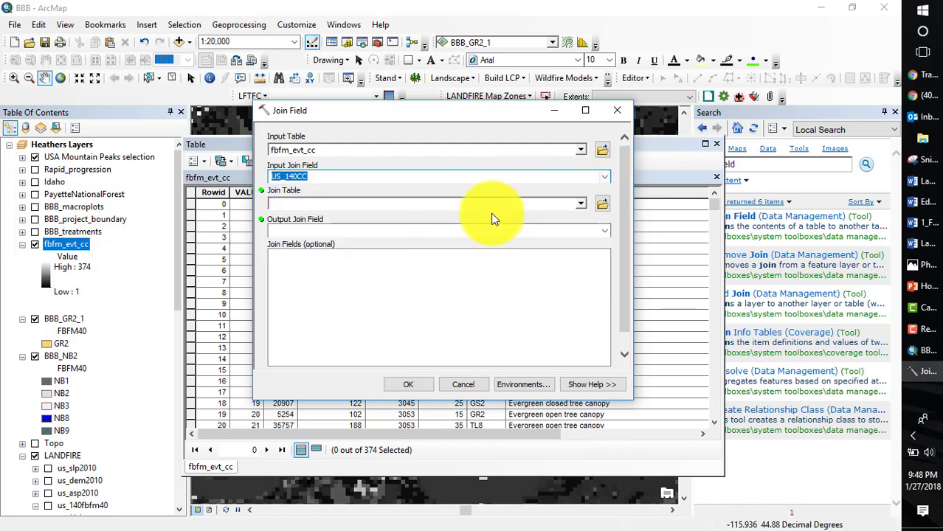
- Join the CC_PERCENT field from the LANDFIRE\us_140cc table, using VALUE as the output join field
{"action": "left_click", "coordinate": [578, 204]}
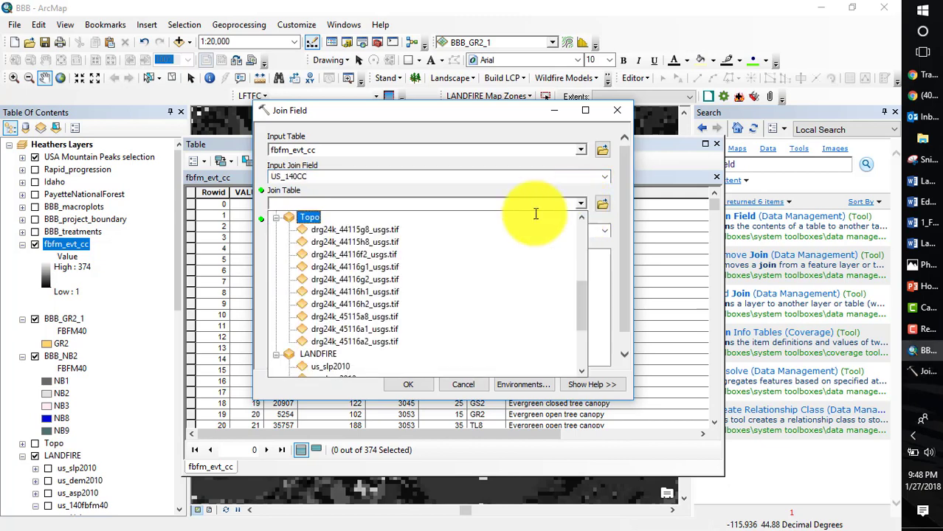
{"action": "scroll", "coordinate": [456, 302], "scroll_direction": "down", "scroll_amount": 5}
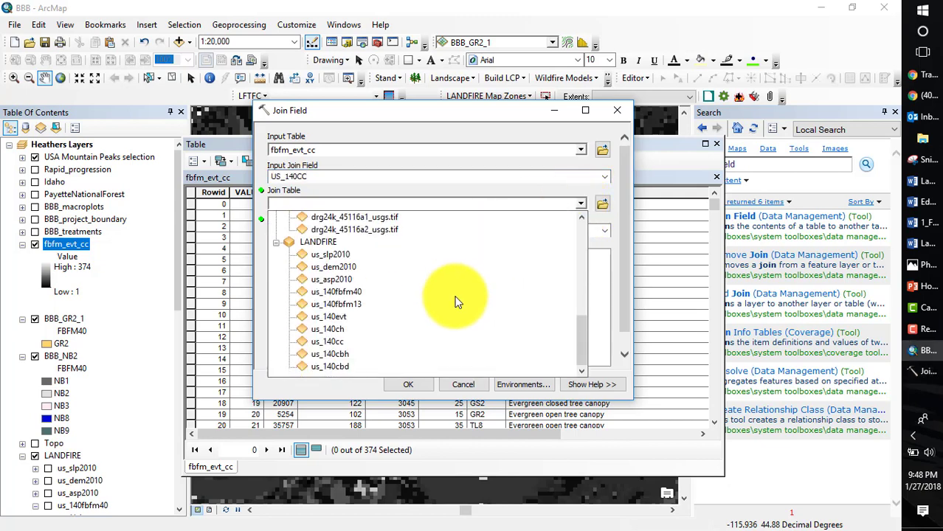
{"action": "left_click", "coordinate": [338, 341]}
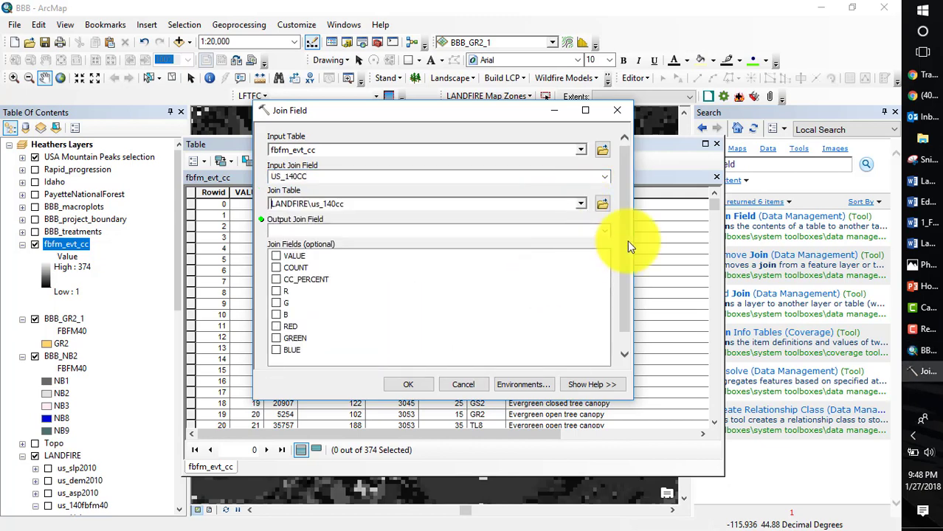
{"action": "left_click", "coordinate": [604, 231]}
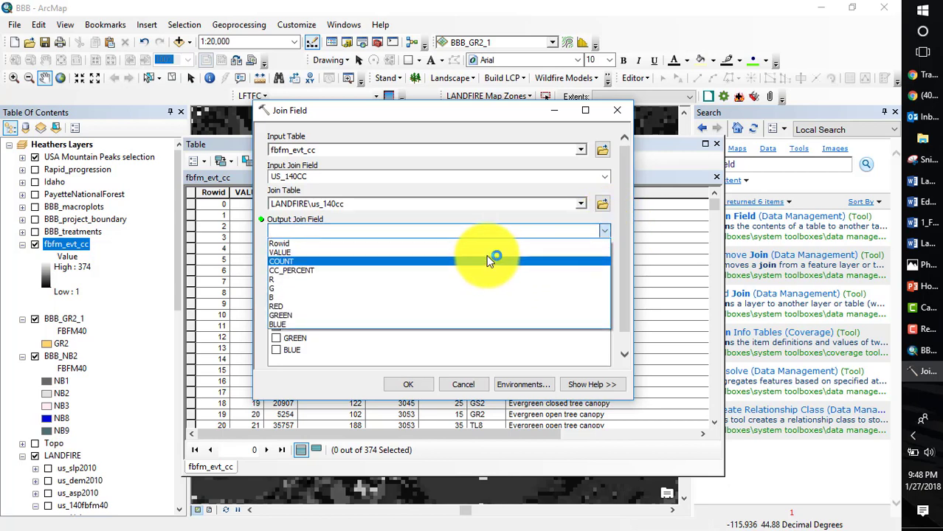
{"action": "left_click", "coordinate": [489, 255]}
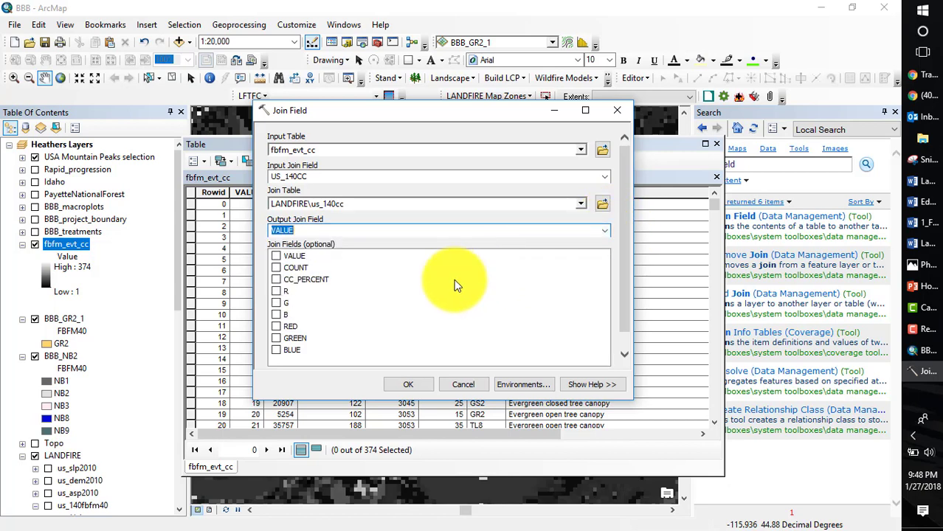
{"action": "left_click", "coordinate": [276, 279]}
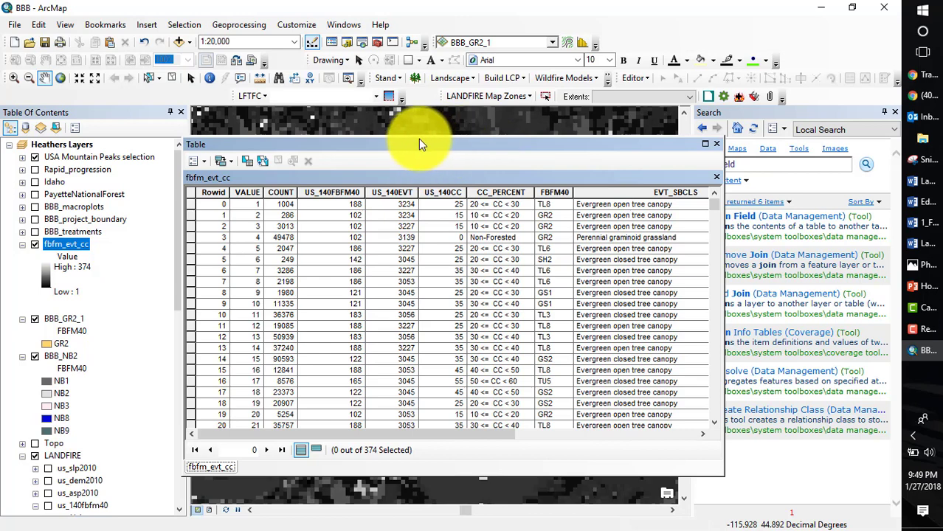
- Turn off the US_140FBFM40 and US_140EVT fields in the fbfm_evt_cc attribute table
{"action": "left_click_drag", "start_coordinate": [418, 138], "coordinate": [350, 153]}
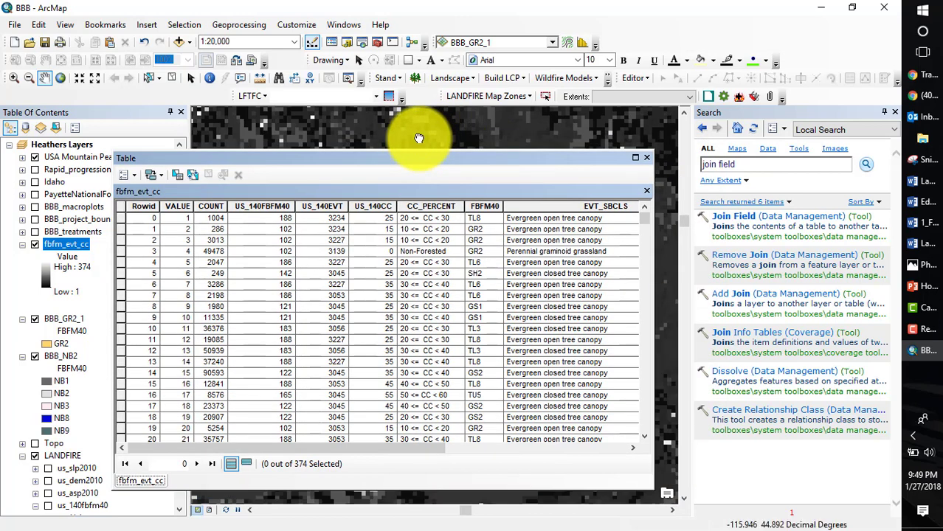
{"action": "right_click", "coordinate": [270, 205]}
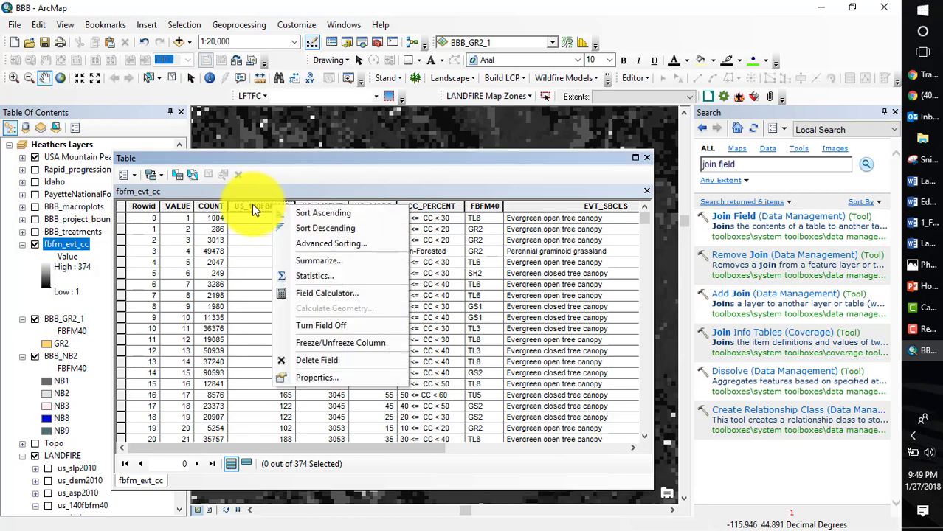
{"action": "right_click", "coordinate": [252, 204]}
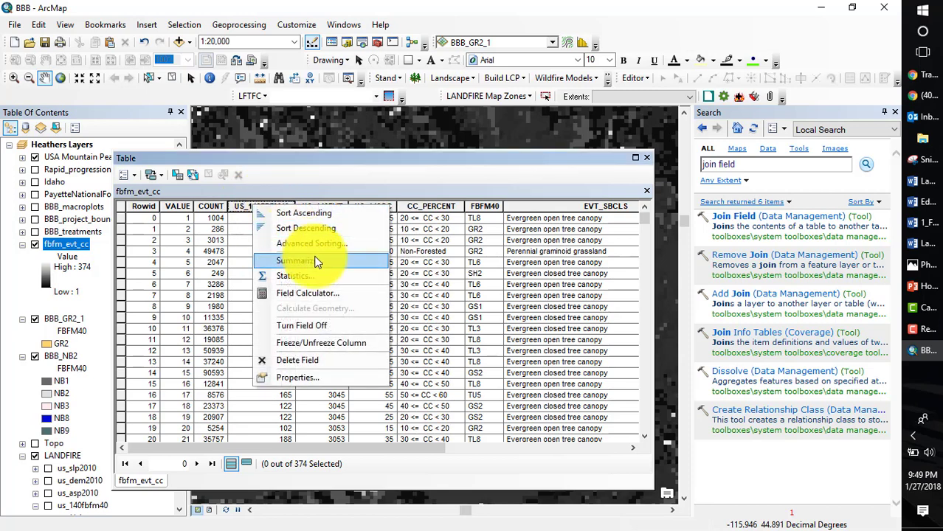
{"action": "left_click", "coordinate": [300, 332]}
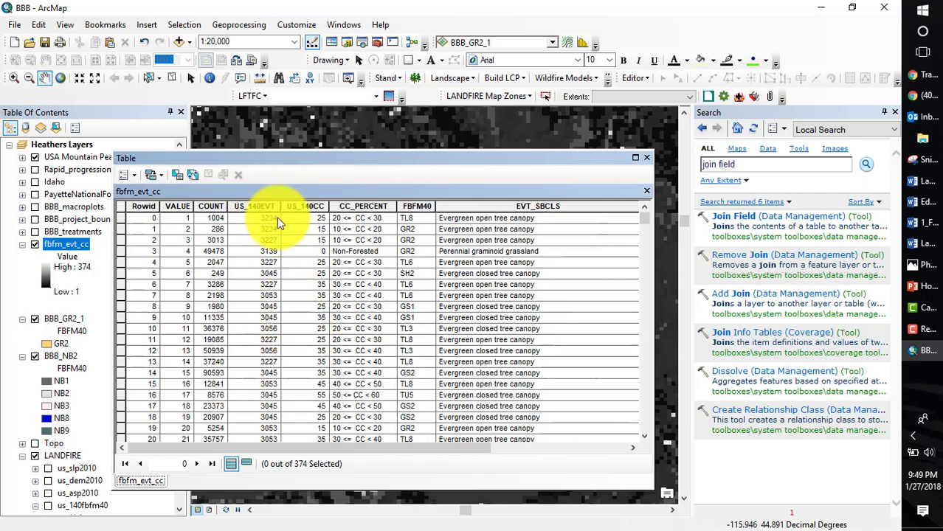
{"action": "right_click", "coordinate": [247, 205]}
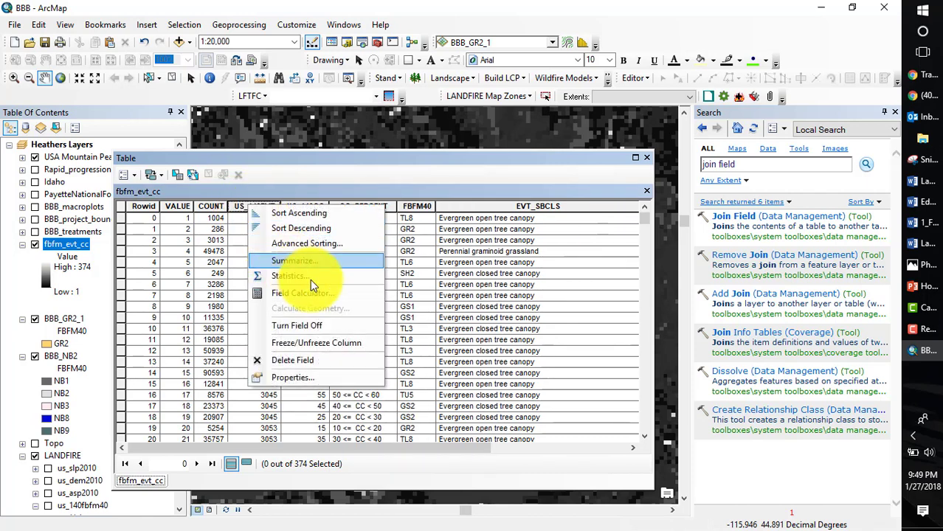
{"action": "left_click", "coordinate": [306, 326]}
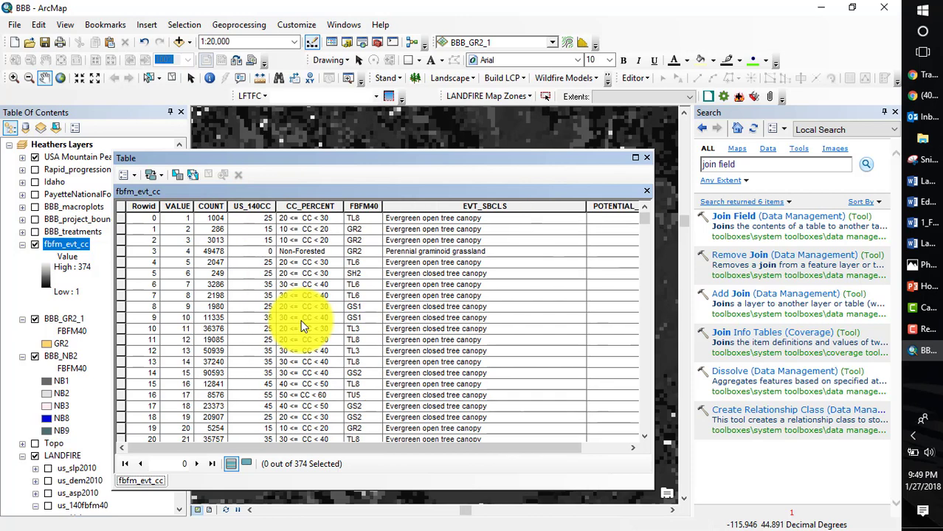
- Turn off the US_140CC field in the fbfm_evt_cc table and narrow the table window to fit its columns
{"action": "right_click", "coordinate": [252, 205]}
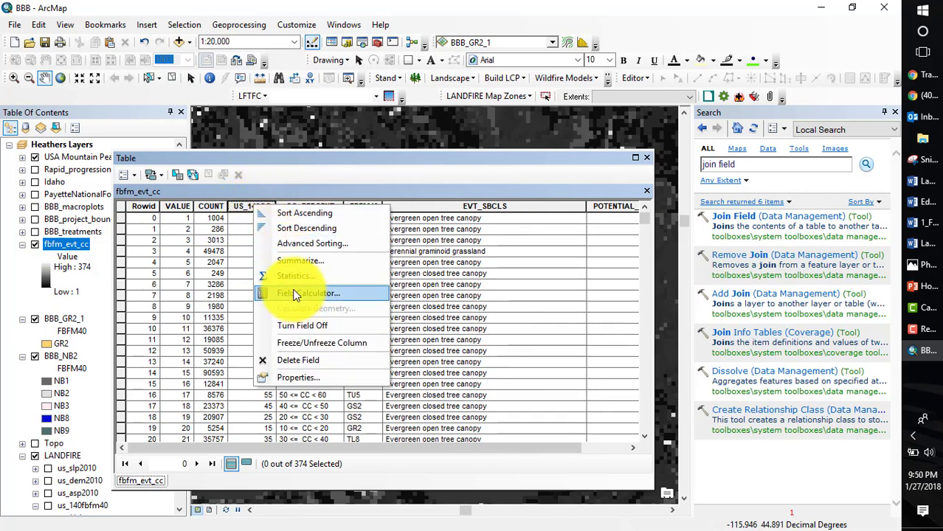
{"action": "left_click", "coordinate": [295, 326]}
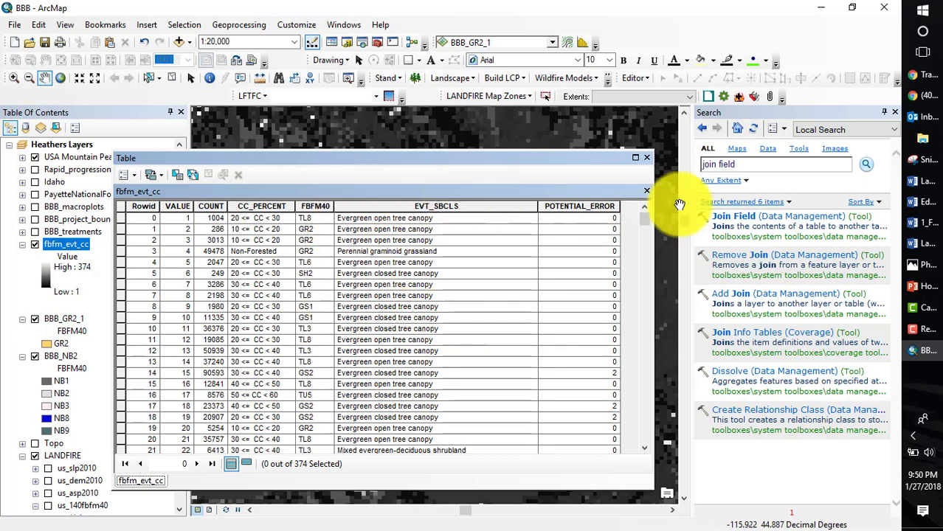
{"action": "left_click", "coordinate": [137, 172]}
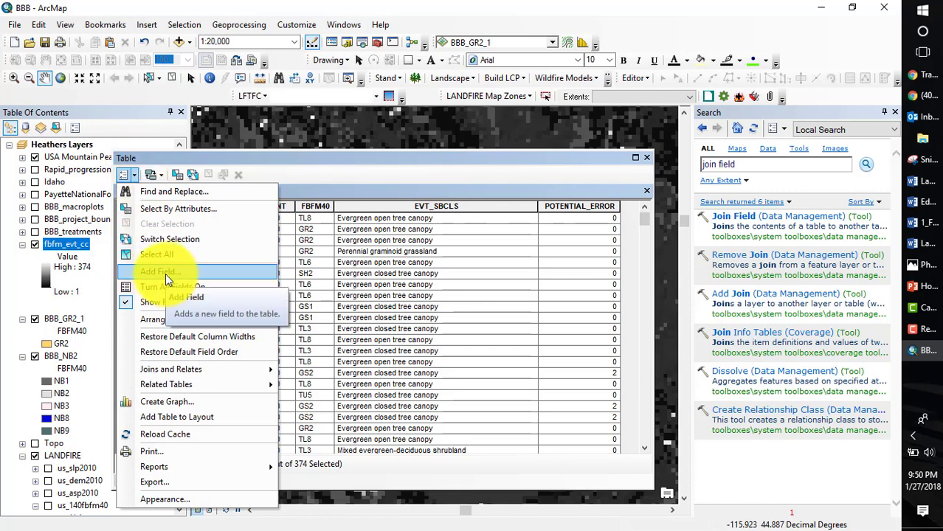
{"action": "left_click", "coordinate": [180, 290]}
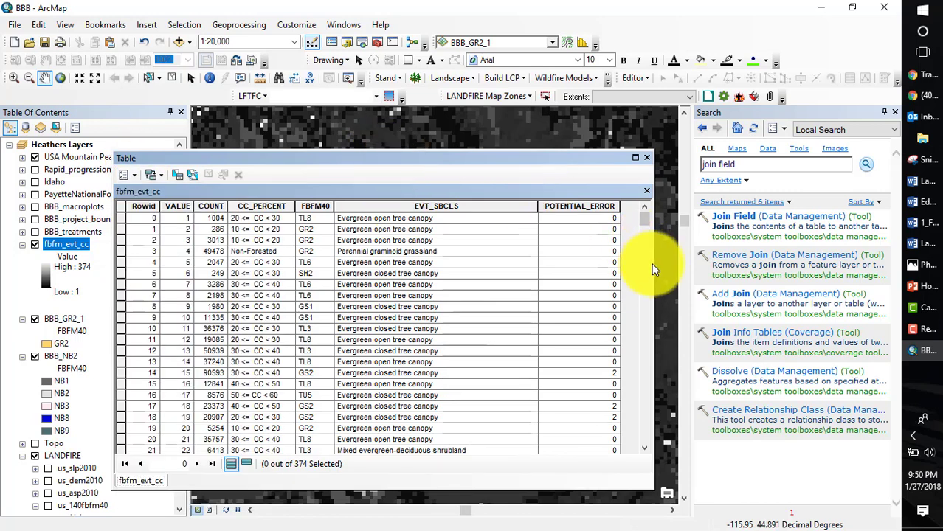
{"action": "left_click_drag", "start_coordinate": [652, 262], "coordinate": [644, 264]}
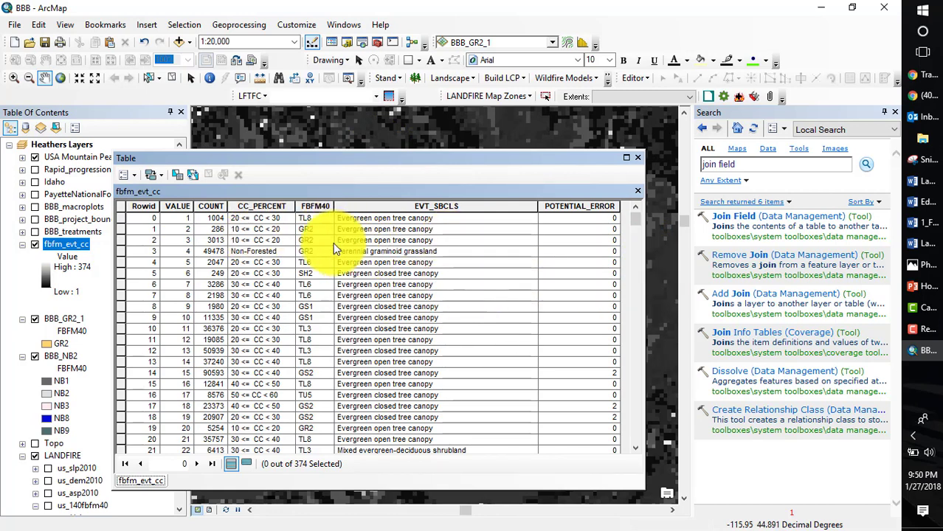
- Sort the fbfm_evt_cc table by COUNT in descending order
{"action": "right_click", "coordinate": [206, 205]}
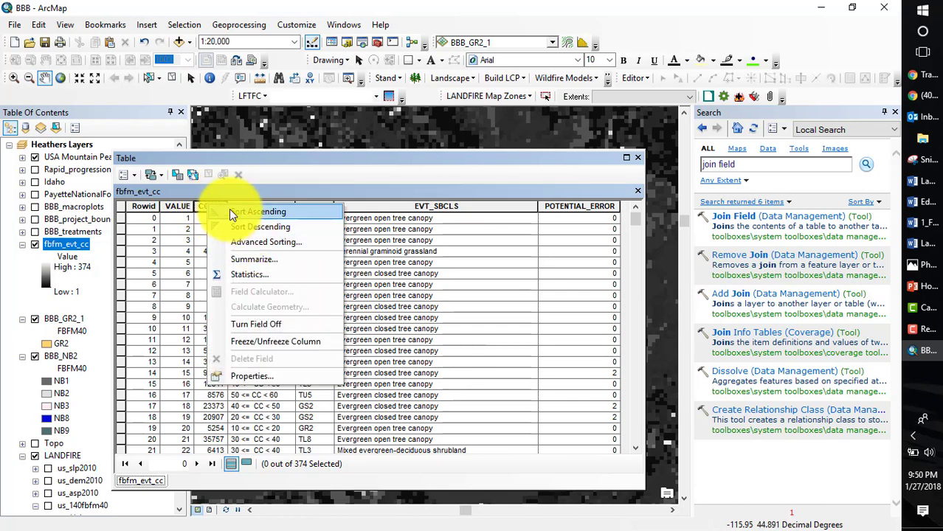
{"action": "left_click", "coordinate": [251, 222]}
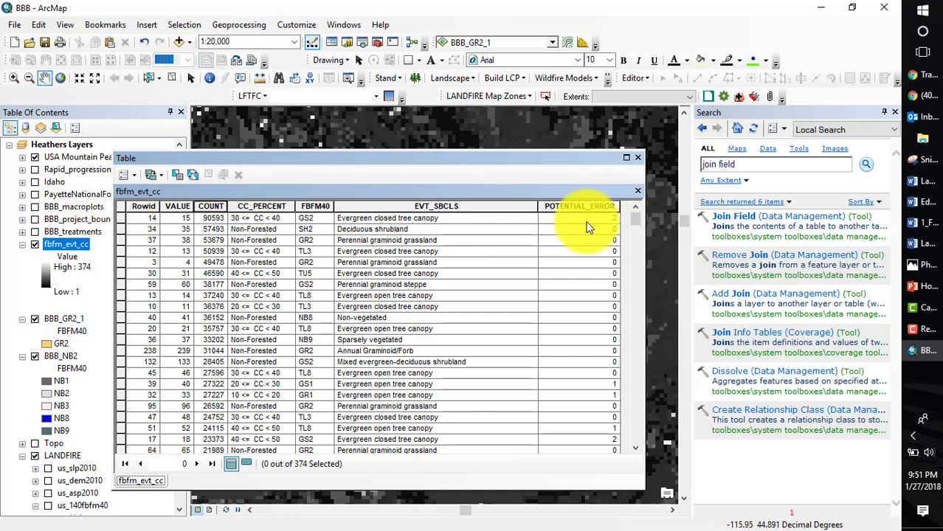
{"action": "left_click", "coordinate": [135, 179]}
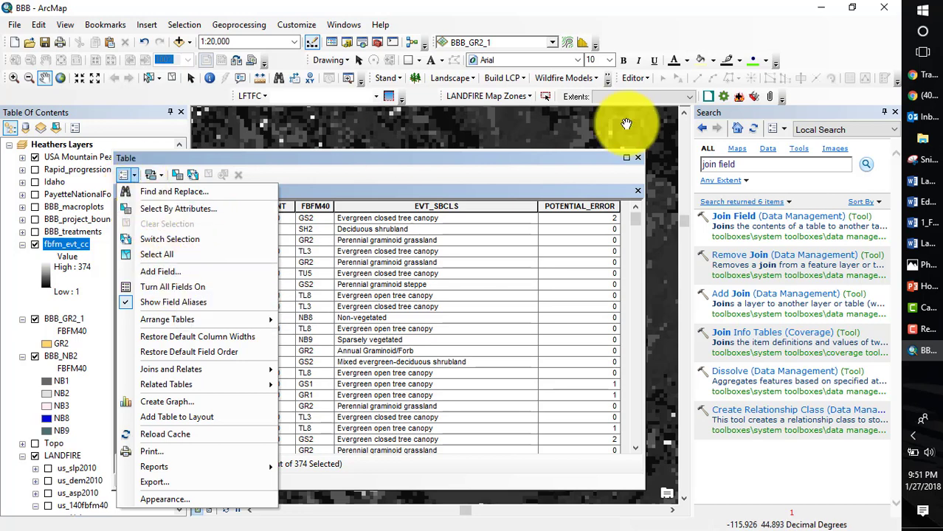
{"action": "left_click", "coordinate": [575, 208]}
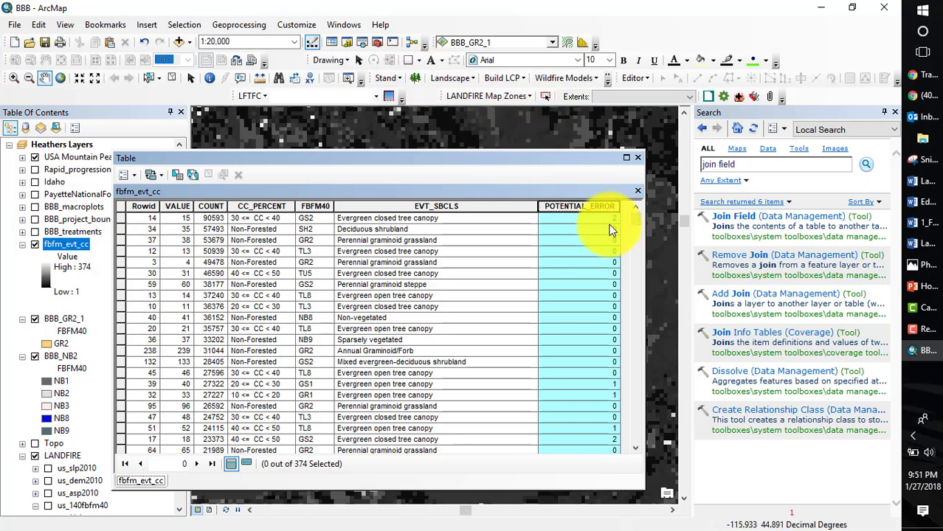
{"action": "left_click", "coordinate": [295, 24]}
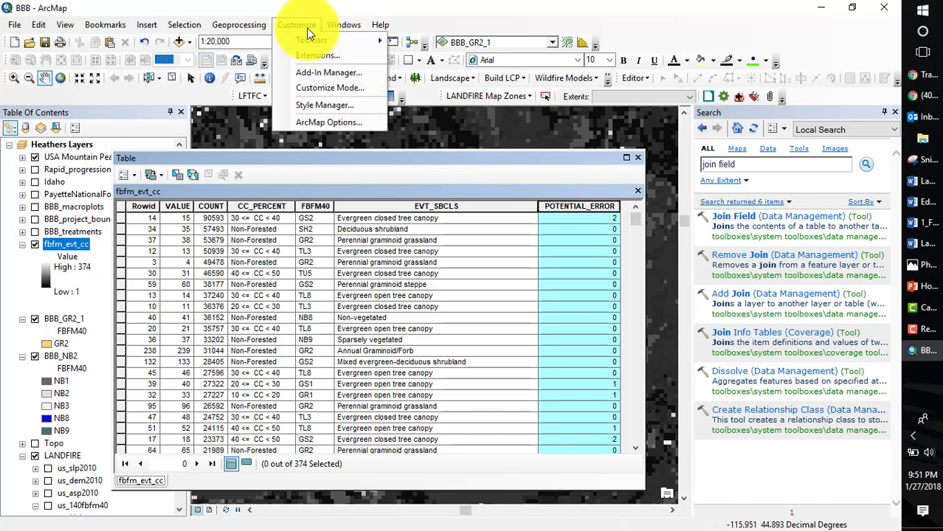
{"action": "mouse_move", "coordinate": [327, 43]}
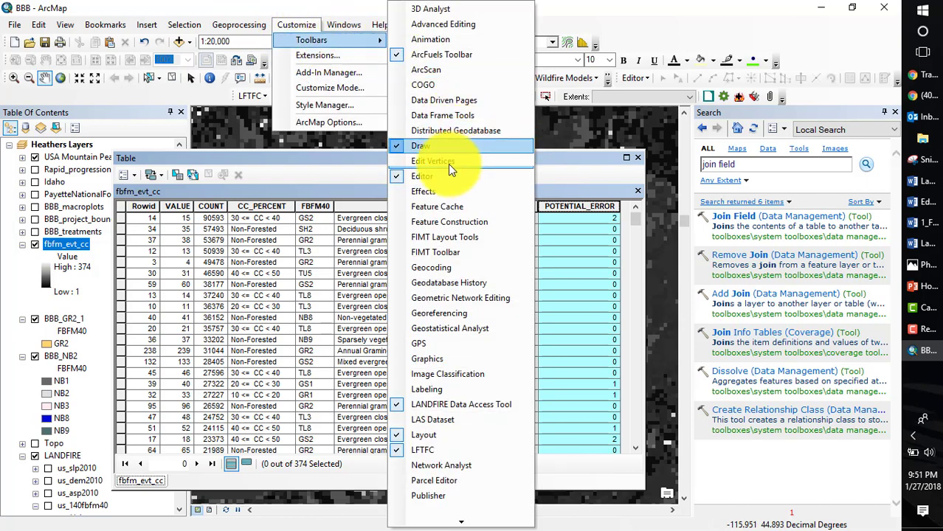
{"action": "left_click", "coordinate": [566, 160]}
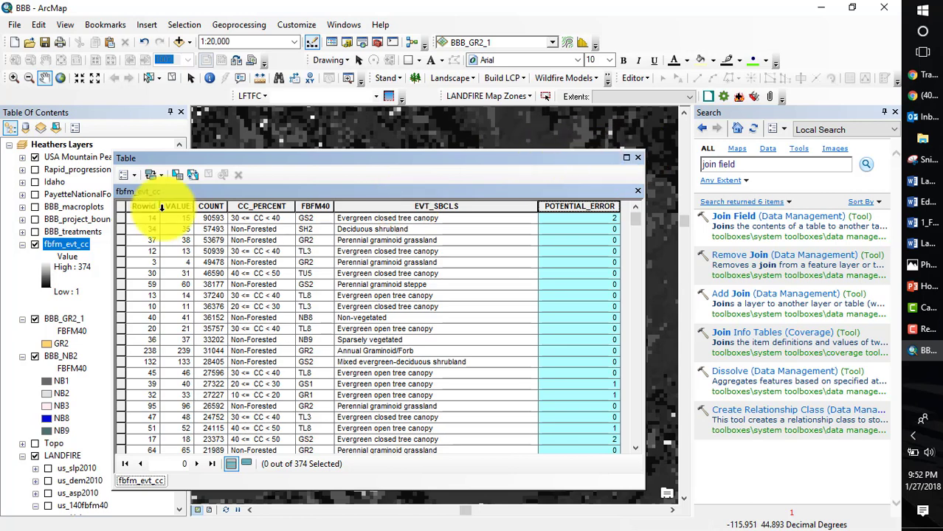
- Select the record with the highest COUNT, collapse the fbfm_evt_cc legend and close the table
{"action": "left_click", "coordinate": [121, 218]}
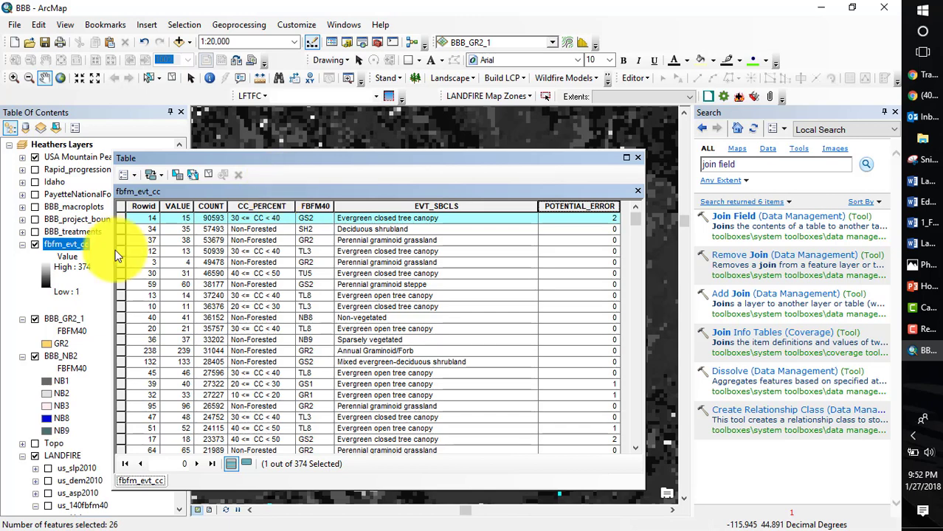
{"action": "left_click", "coordinate": [22, 244]}
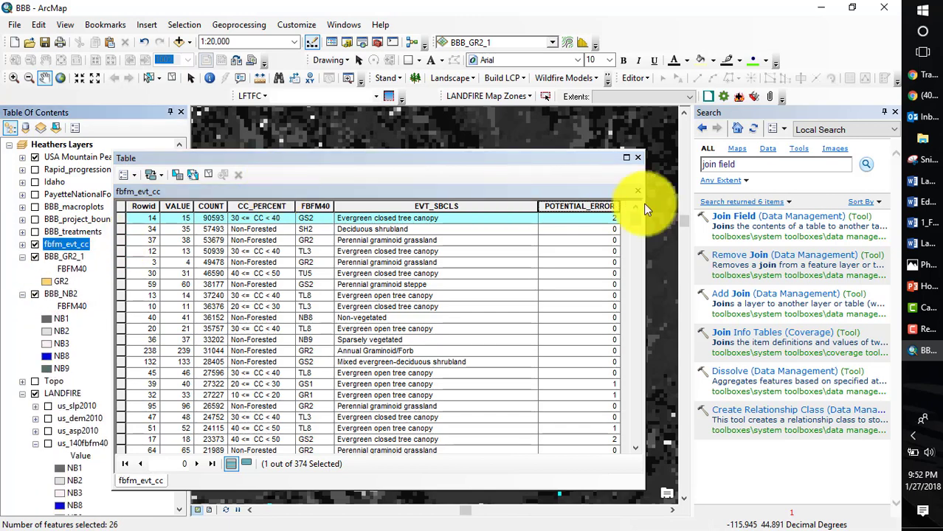
{"action": "left_click", "coordinate": [638, 157]}
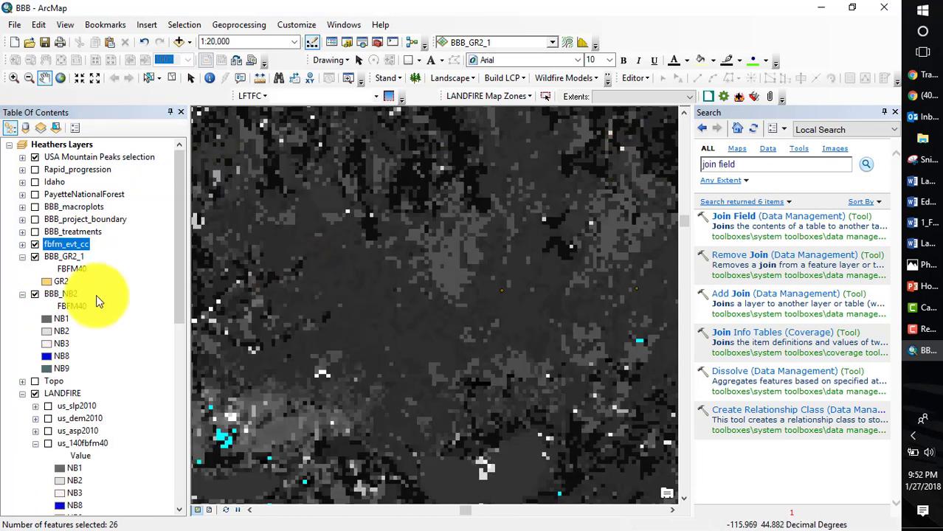
- Collapse the BBB_GR2_1 and BBB_NB2 legends and turn off all top-level layers at once
{"action": "left_click", "coordinate": [22, 257]}
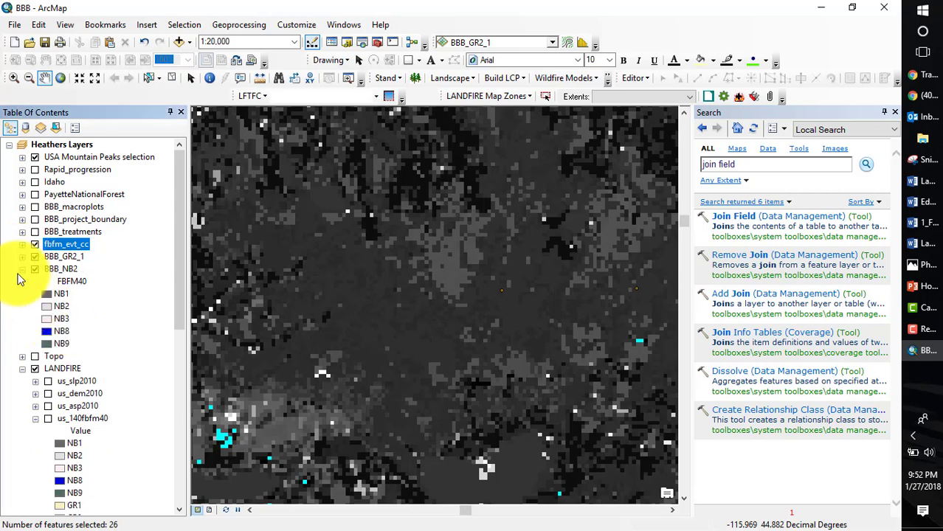
{"action": "left_click", "coordinate": [22, 269]}
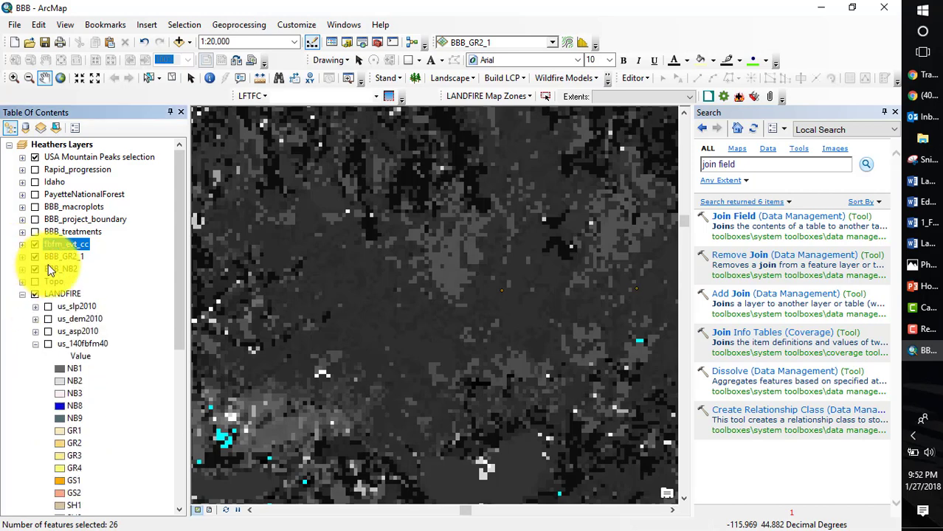
{"action": "left_click", "coordinate": [34, 243], "text": "ctrl"}
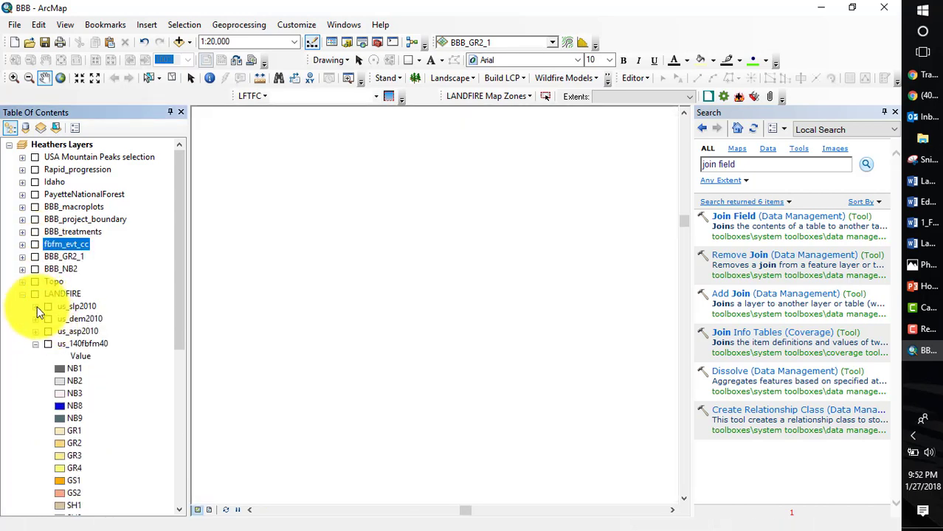
- Display only the us_140fbfm40 fuel model raster of the LANDFIRE group for a wider area at 1:60,000
{"action": "left_click", "coordinate": [48, 344]}
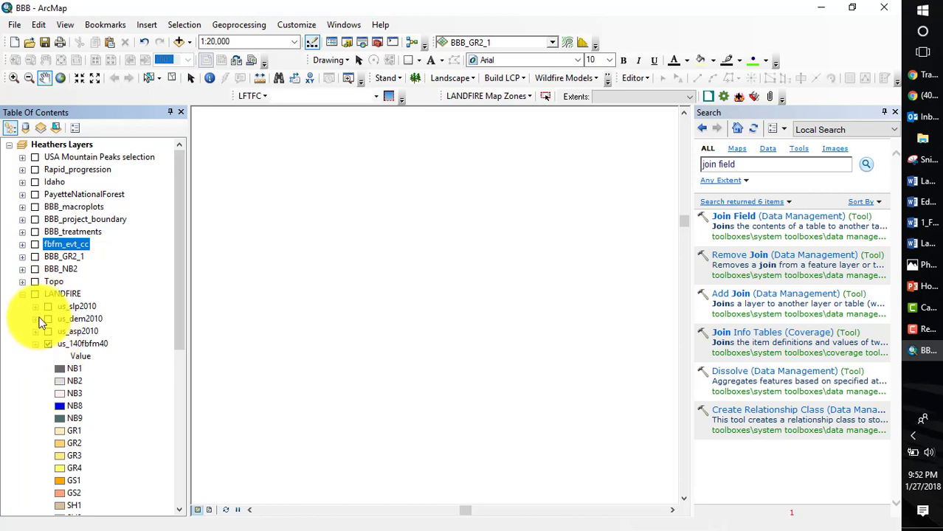
{"action": "left_click", "coordinate": [35, 294]}
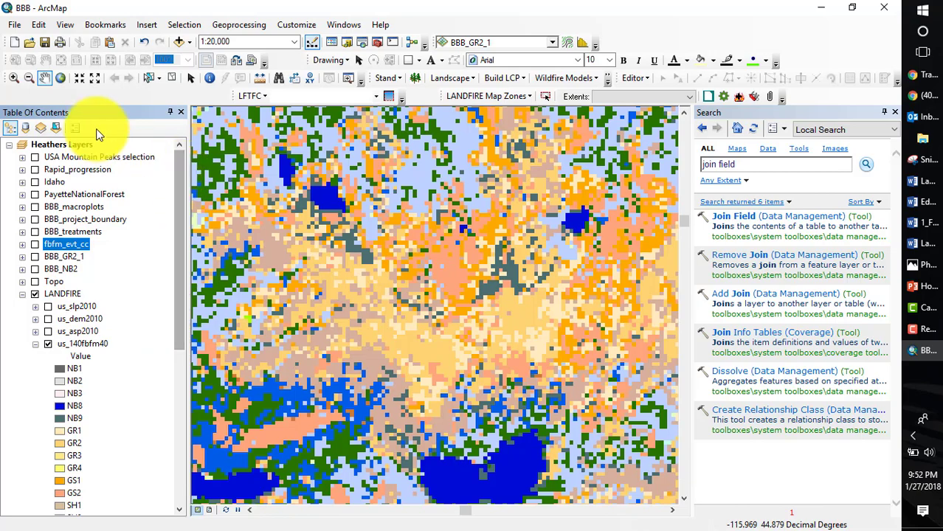
{"action": "left_click", "coordinate": [96, 78]}
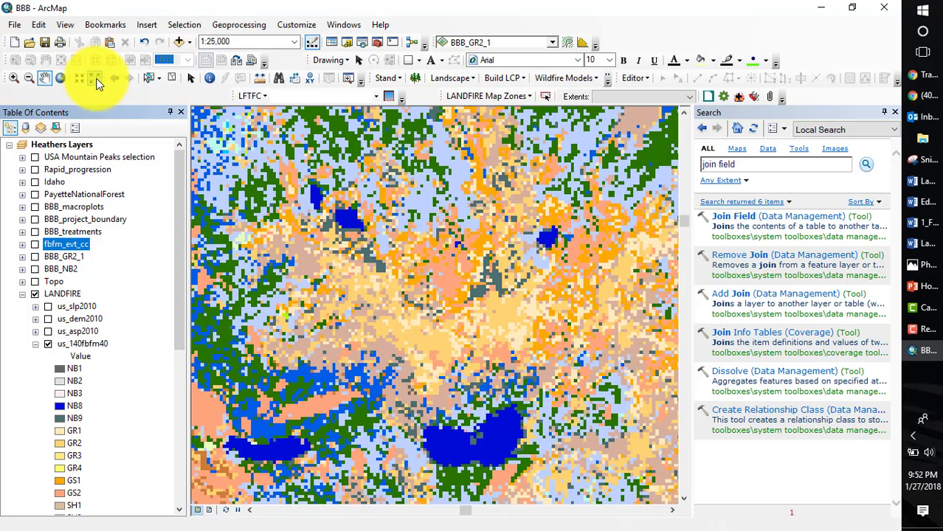
{"action": "left_click", "coordinate": [96, 78]}
{"action": "left_click", "coordinate": [96, 78]}
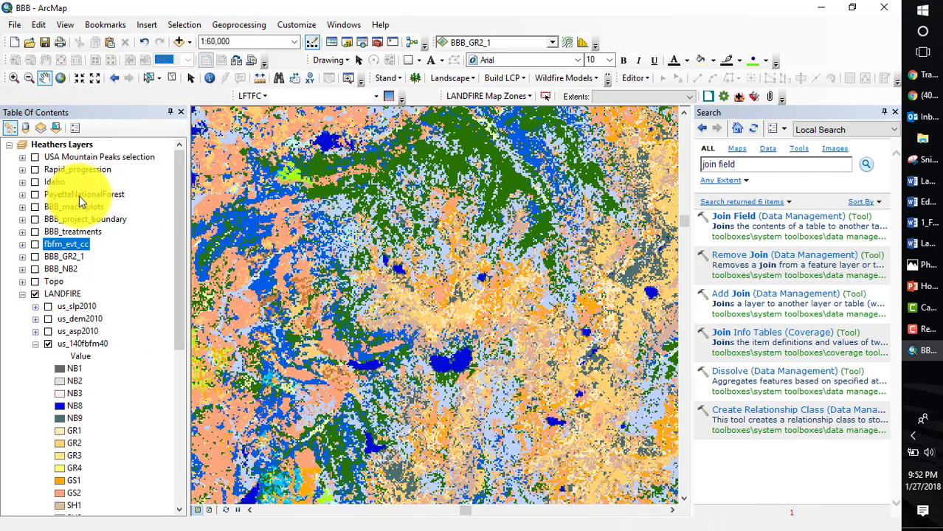
- Hide and collapse the LANDFIRE group, and show fbfm_evt_cc over the World Imagery basemap
{"action": "left_click", "coordinate": [34, 293]}
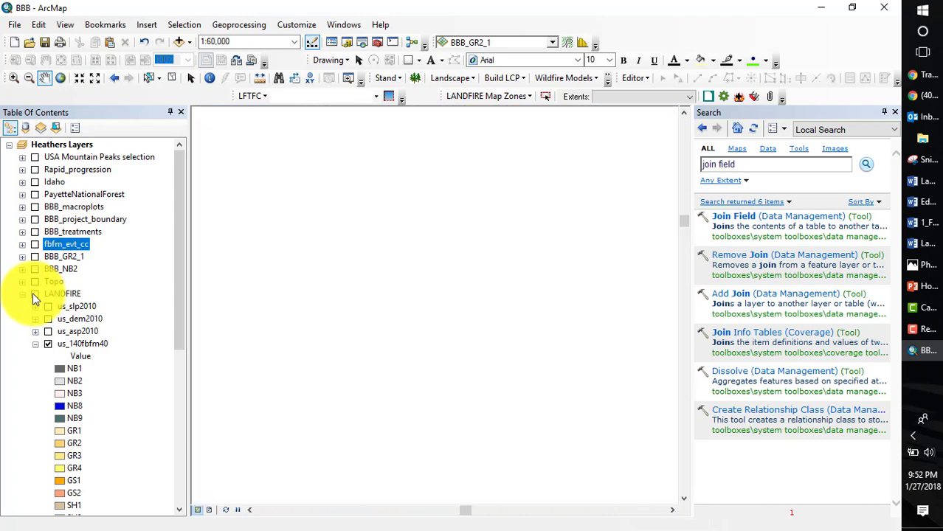
{"action": "left_click", "coordinate": [35, 244]}
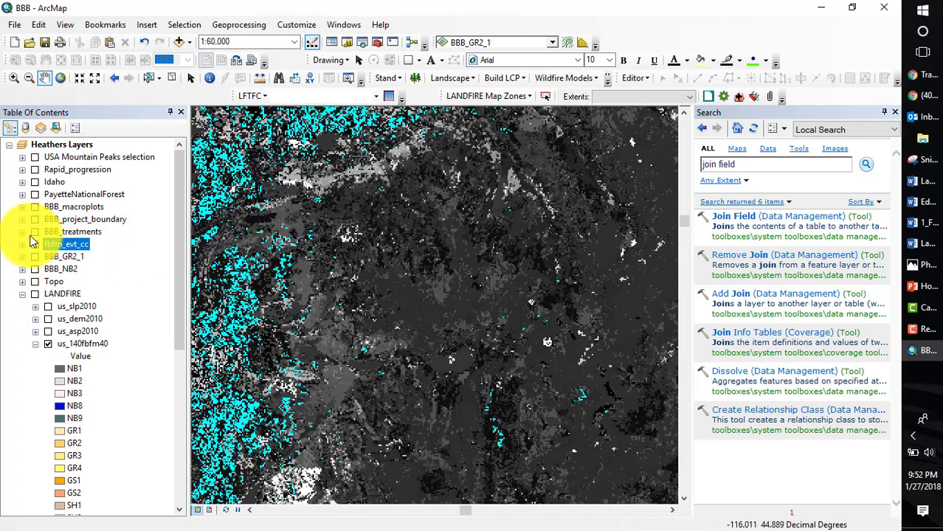
{"action": "left_click_drag", "start_coordinate": [282, 238], "coordinate": [536, 227]}
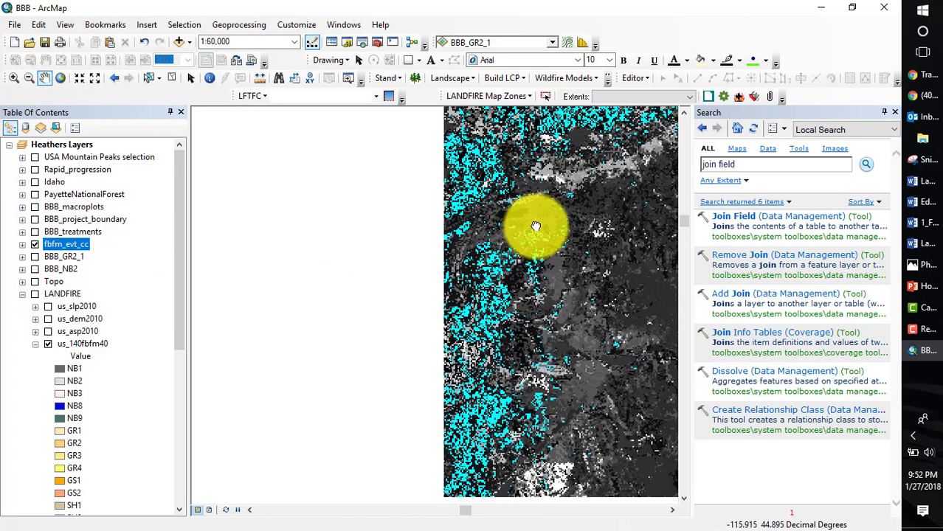
{"action": "left_click_drag", "start_coordinate": [527, 348], "coordinate": [475, 326]}
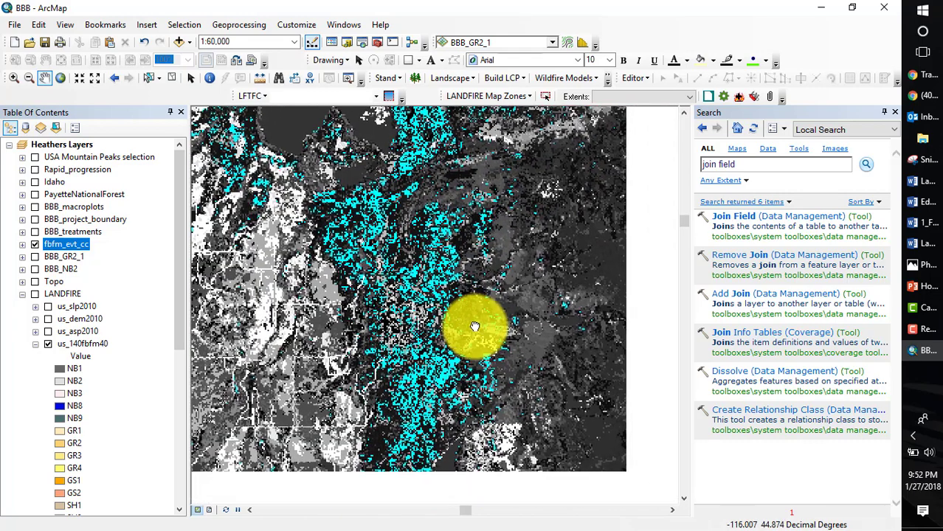
{"action": "left_click", "coordinate": [22, 295]}
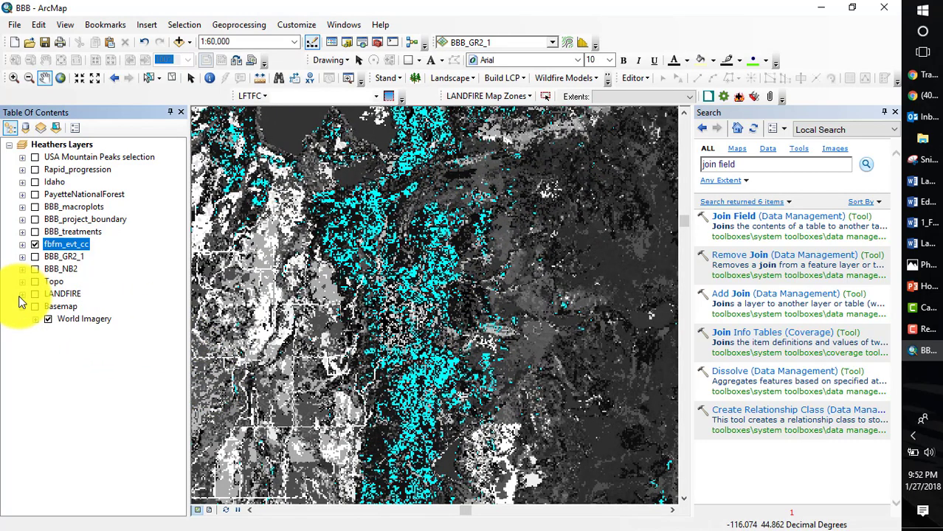
{"action": "left_click", "coordinate": [35, 306]}
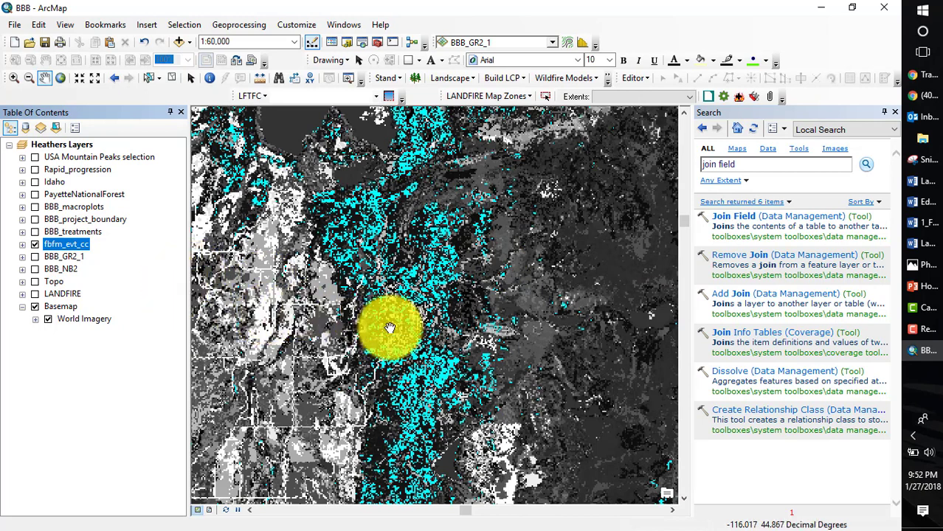
- Compare the selected cells with the World Imagery beneath by switching fbfm_evt_cc off and on
{"action": "left_click", "coordinate": [18, 81]}
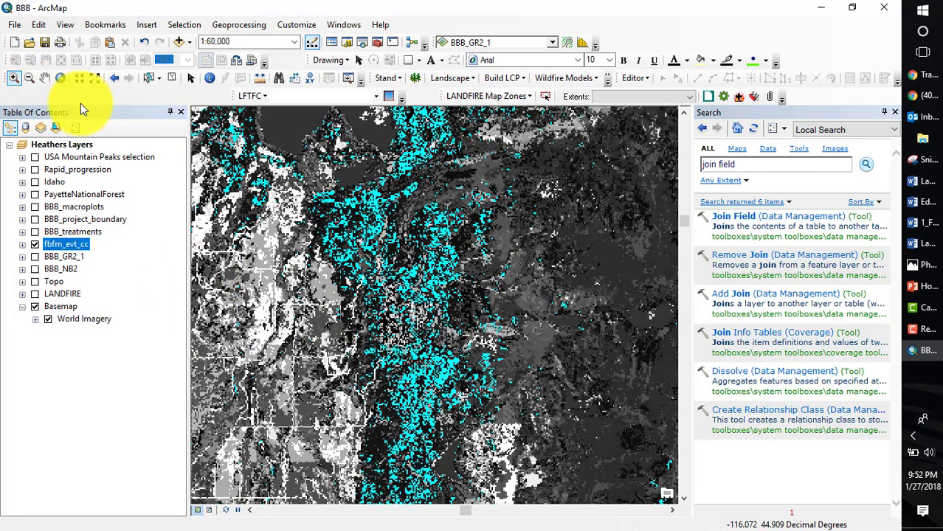
{"action": "left_click", "coordinate": [480, 292]}
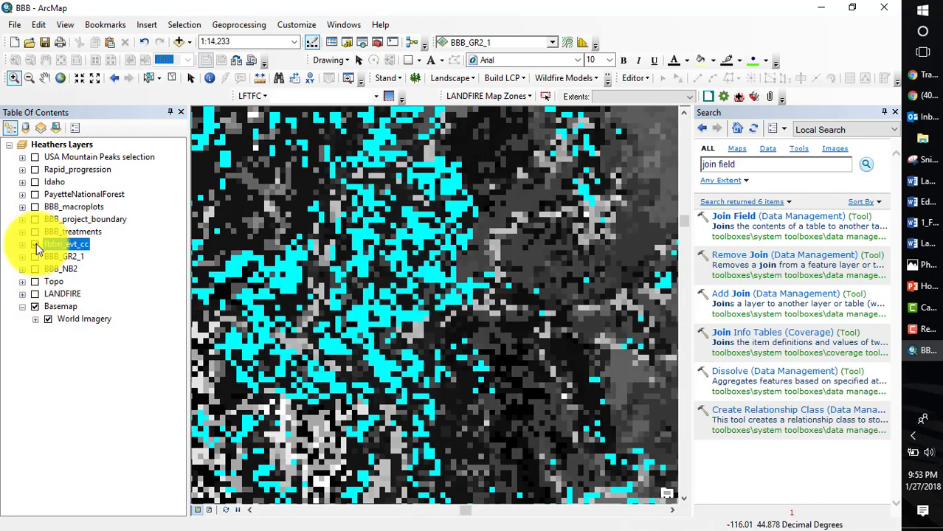
{"action": "left_click", "coordinate": [35, 244]}
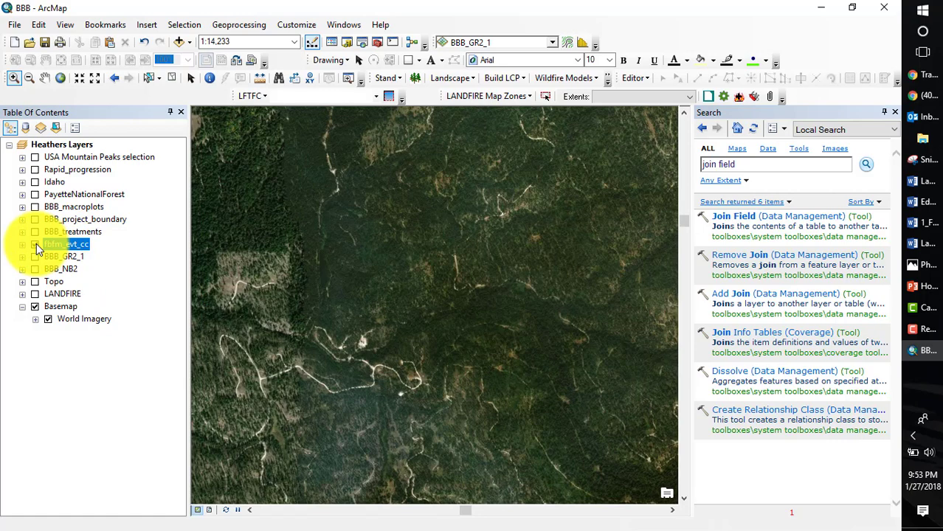
{"action": "left_click", "coordinate": [37, 244]}
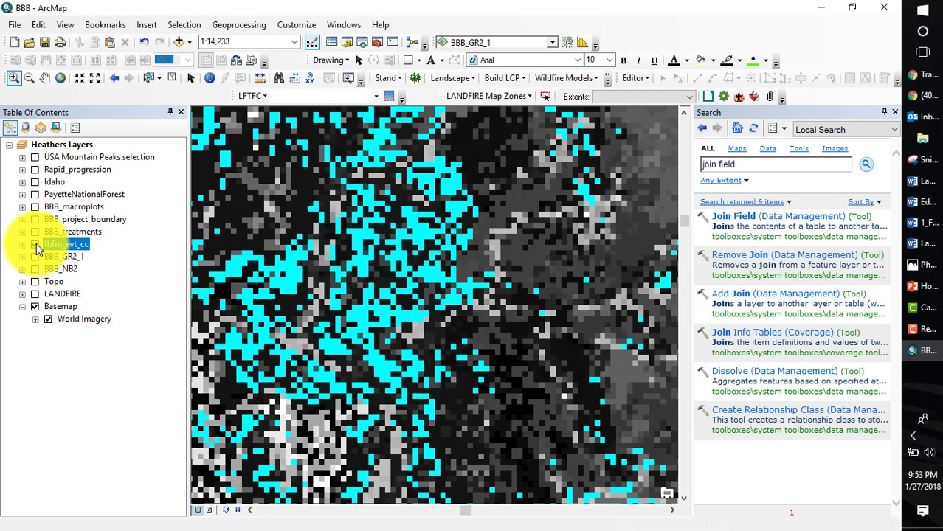
{"action": "left_click", "coordinate": [36, 244]}
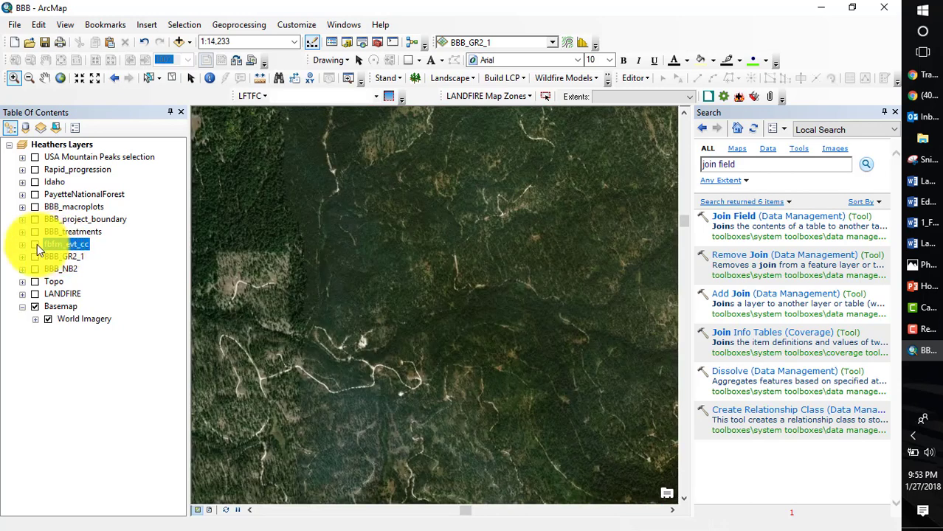
{"action": "left_click", "coordinate": [35, 244]}
- Open the attribute table of fbfm_evt_cc
{"action": "right_click", "coordinate": [59, 248]}
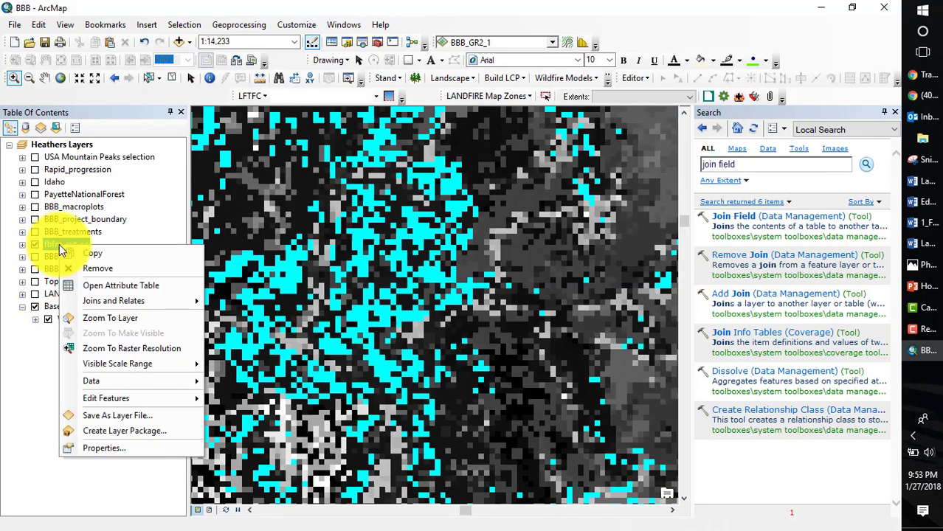
{"action": "left_click", "coordinate": [118, 285]}
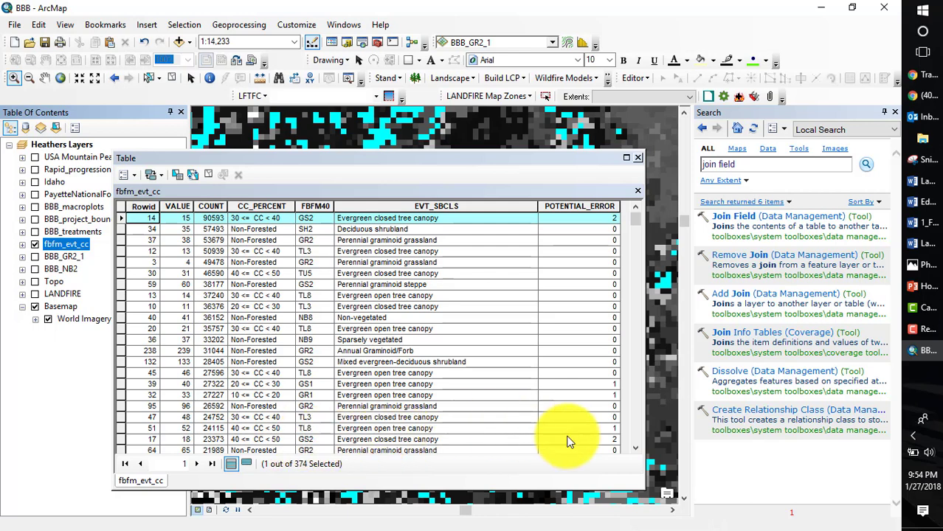
- Review the most frequent combinations in the fbfm_evt_cc table and sort it ascending by CC_PERCENT
{"action": "scroll", "coordinate": [631, 449], "scroll_direction": "down", "scroll_amount": 3}
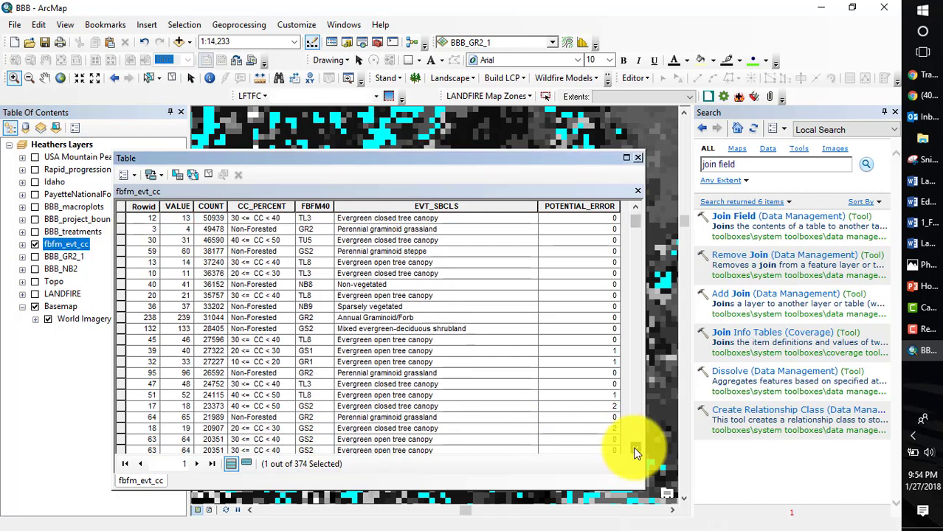
{"action": "scroll", "coordinate": [634, 450], "scroll_direction": "down", "scroll_amount": 2}
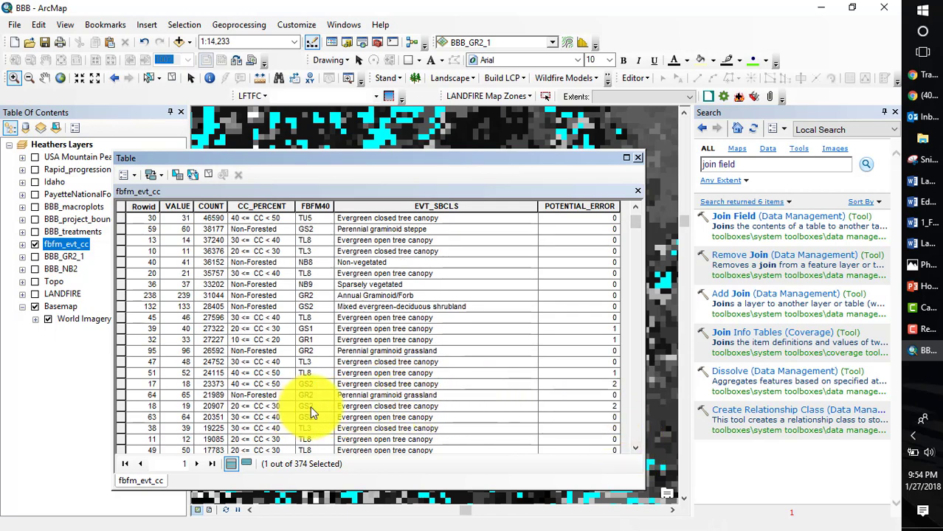
{"action": "left_click", "coordinate": [635, 449]}
{"action": "left_click", "coordinate": [635, 449]}
{"action": "left_click", "coordinate": [635, 450]}
{"action": "left_click", "coordinate": [635, 450]}
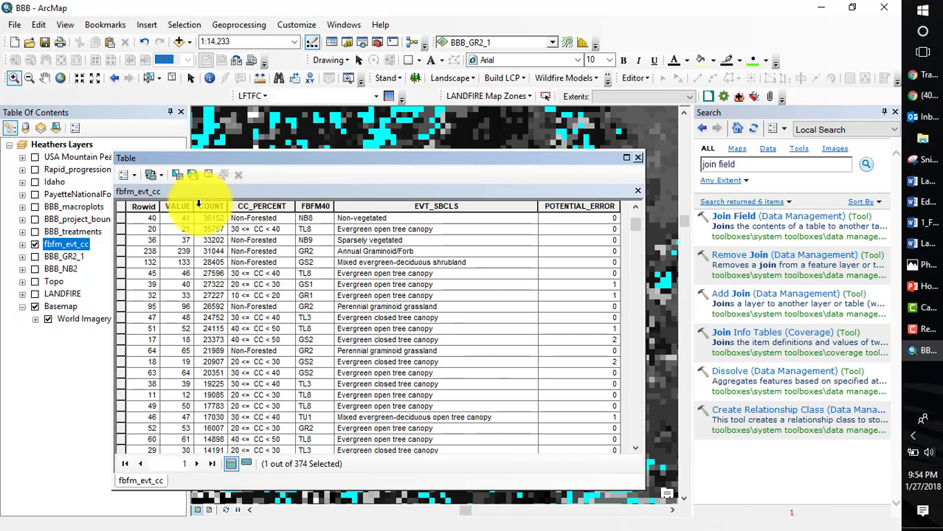
{"action": "right_click", "coordinate": [274, 207]}
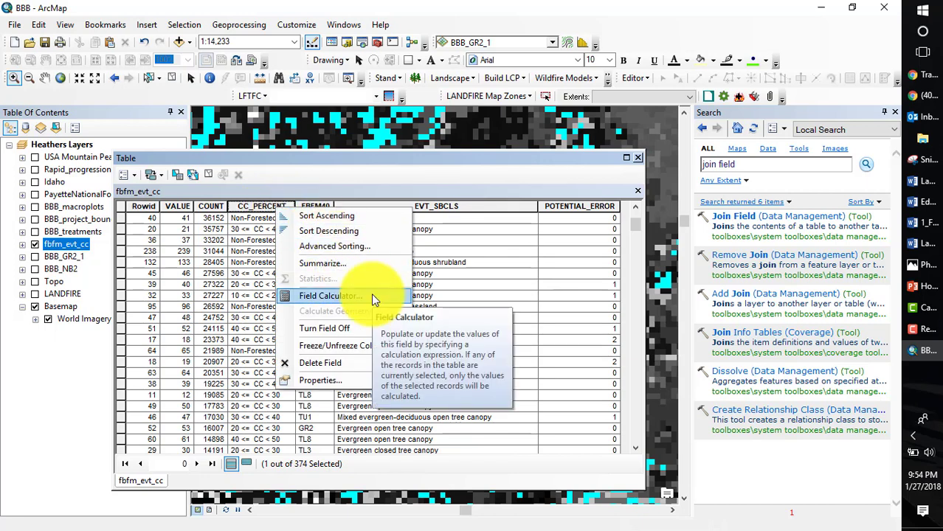
{"action": "left_click", "coordinate": [327, 215]}
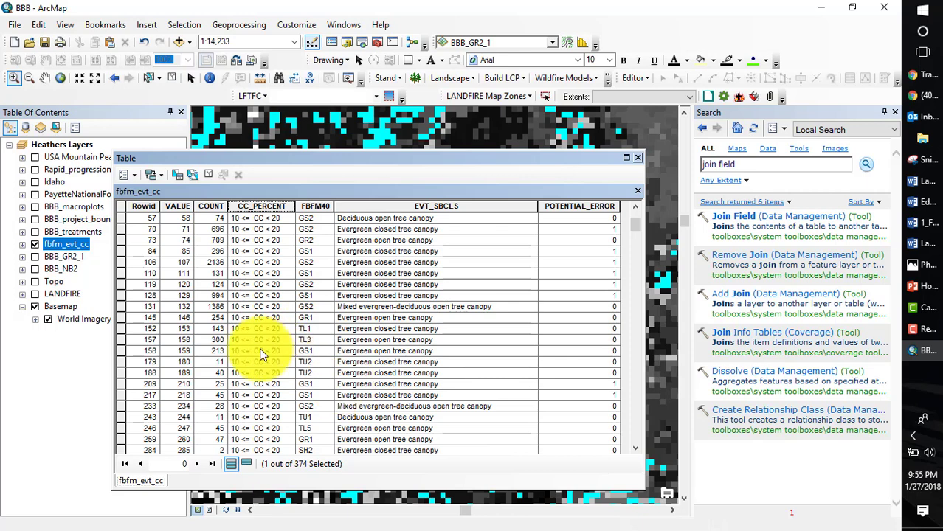
{"action": "left_click", "coordinate": [375, 384]}
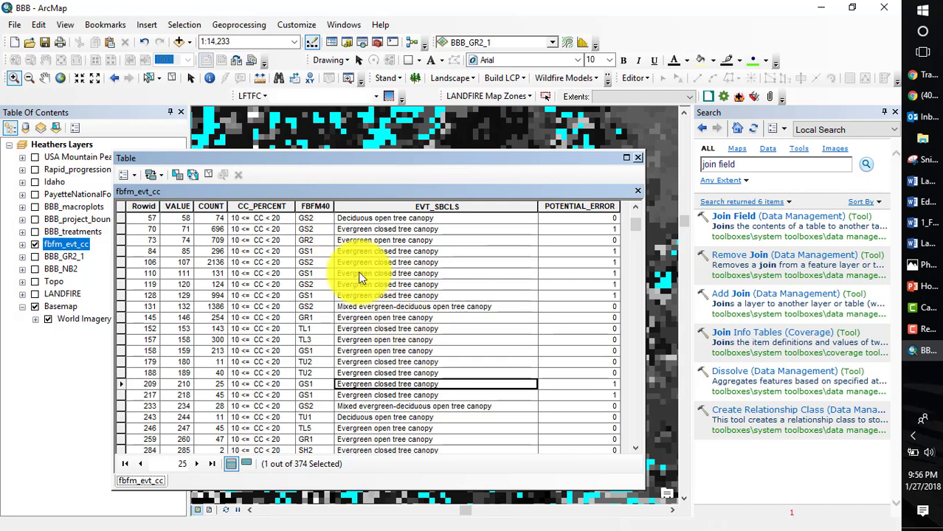
- Sort the fbfm_evt_cc table ascending by FBFM40 to review the vegetation types within each fuel model
{"action": "left_click", "coordinate": [317, 205]}
{"action": "right_click", "coordinate": [317, 205]}
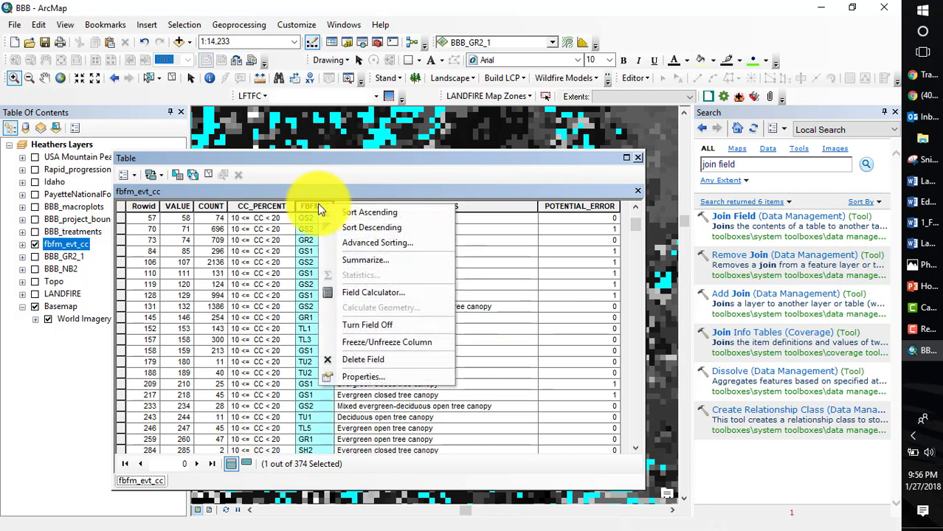
{"action": "left_click", "coordinate": [354, 213]}
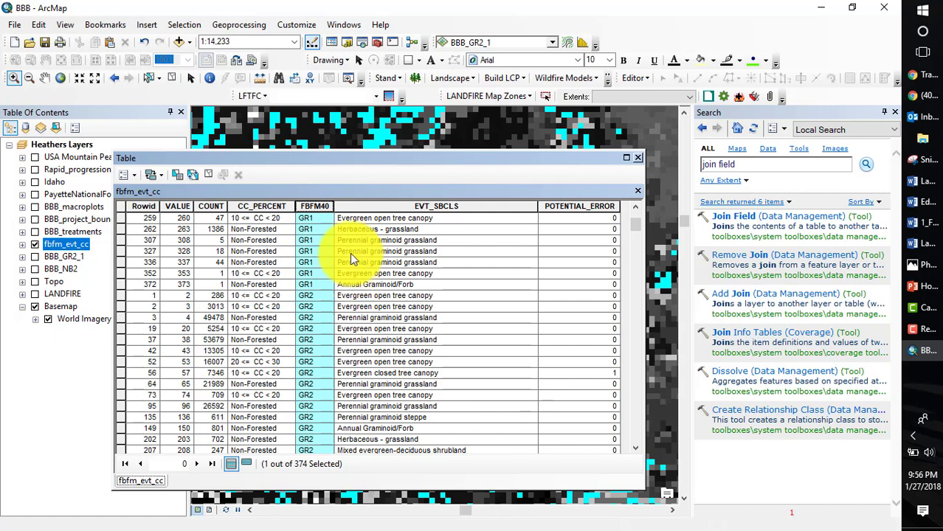
{"action": "left_click", "coordinate": [369, 274]}
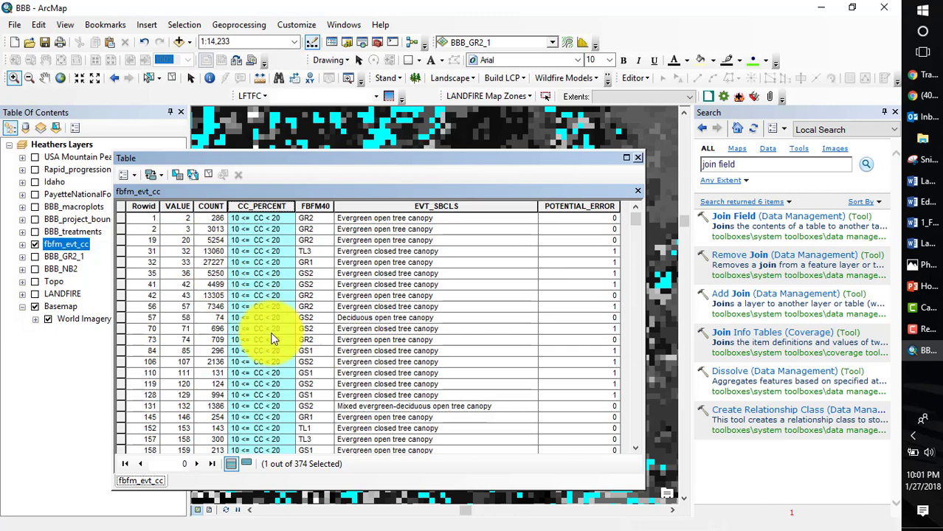
- Select the two evergreen open tree canopy records with VALUE 323 and 306 in the 90 <= CC <= 100 class
{"action": "scroll", "coordinate": [272, 338], "scroll_direction": "down", "scroll_amount": 5}
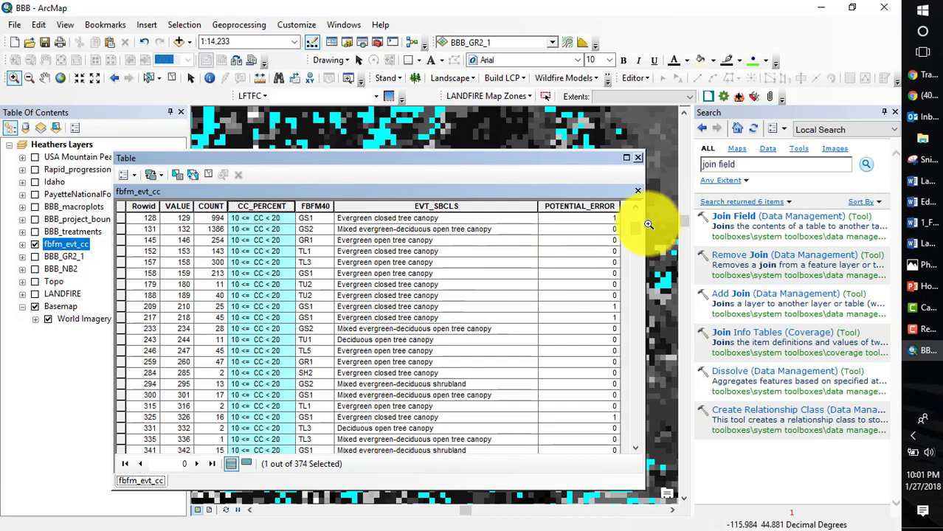
{"action": "left_click_drag", "start_coordinate": [634, 230], "coordinate": [634, 391]}
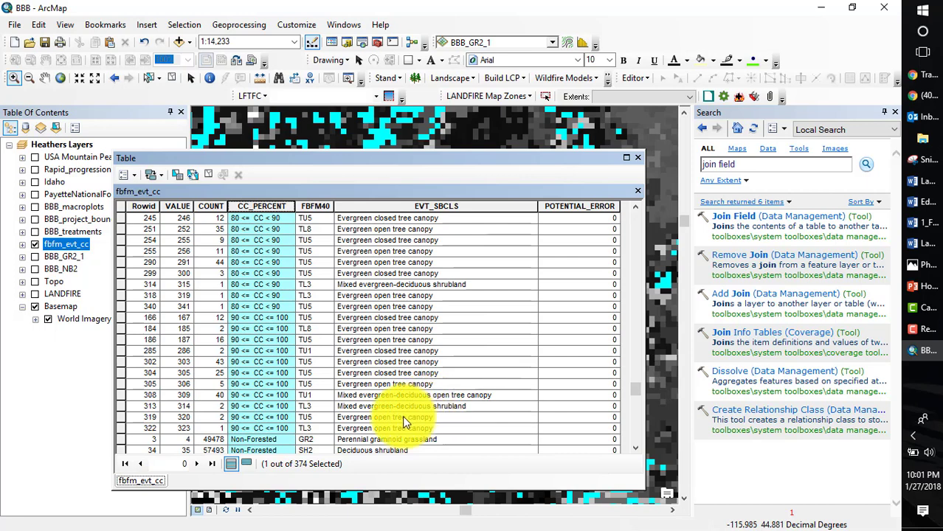
{"action": "left_click", "coordinate": [372, 417]}
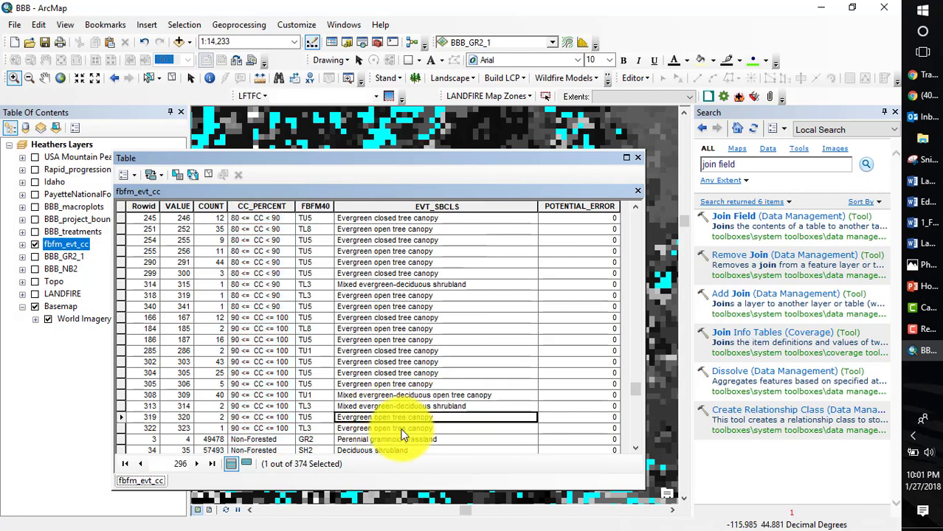
{"action": "left_click", "coordinate": [393, 429]}
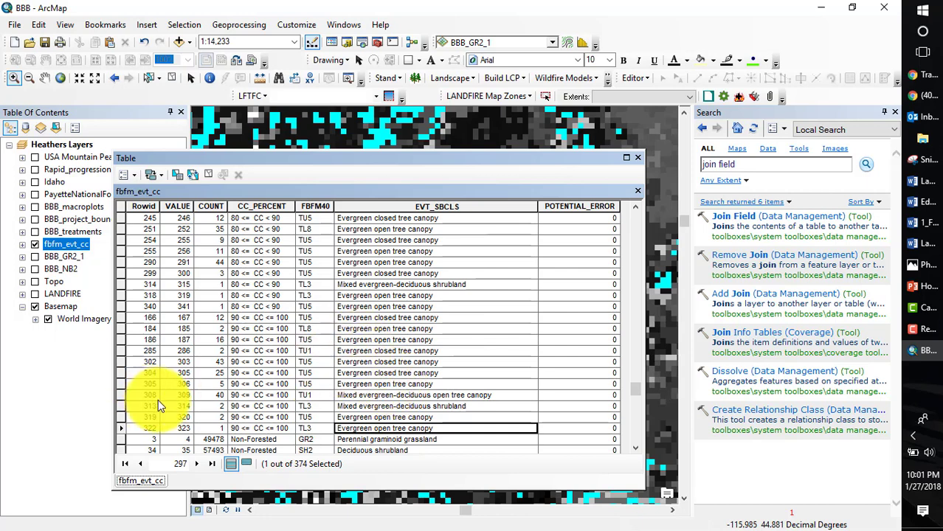
{"action": "left_click", "coordinate": [121, 429]}
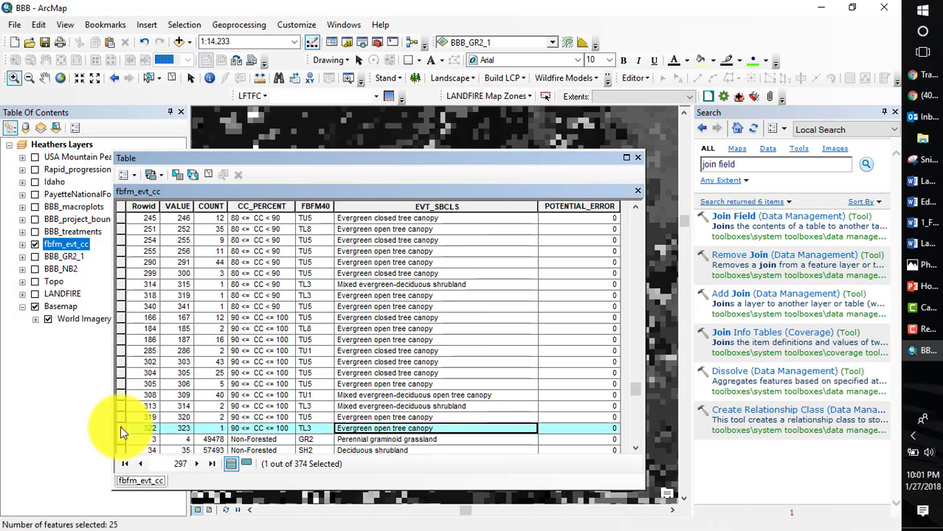
{"action": "left_click", "coordinate": [121, 381], "text": "ctrl"}
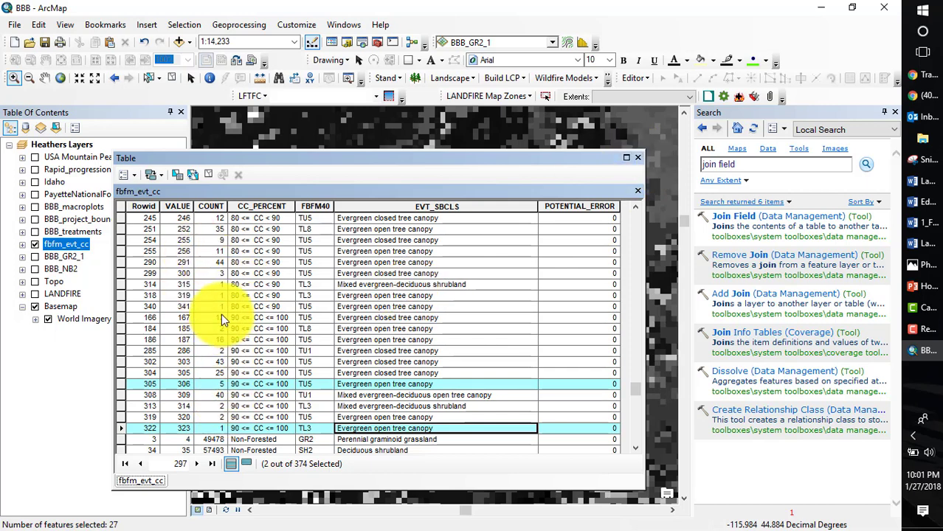
- Close the fbfm_evt_cc table and open the attribute table of BBB_macroplots
{"action": "scroll", "coordinate": [229, 295], "scroll_direction": "up", "scroll_amount": 5}
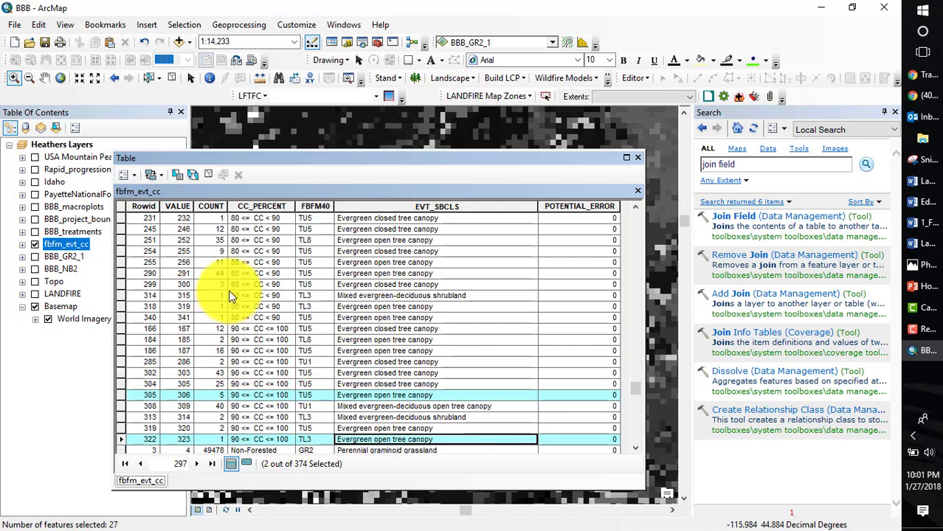
{"action": "scroll", "coordinate": [229, 295], "scroll_direction": "up", "scroll_amount": 1}
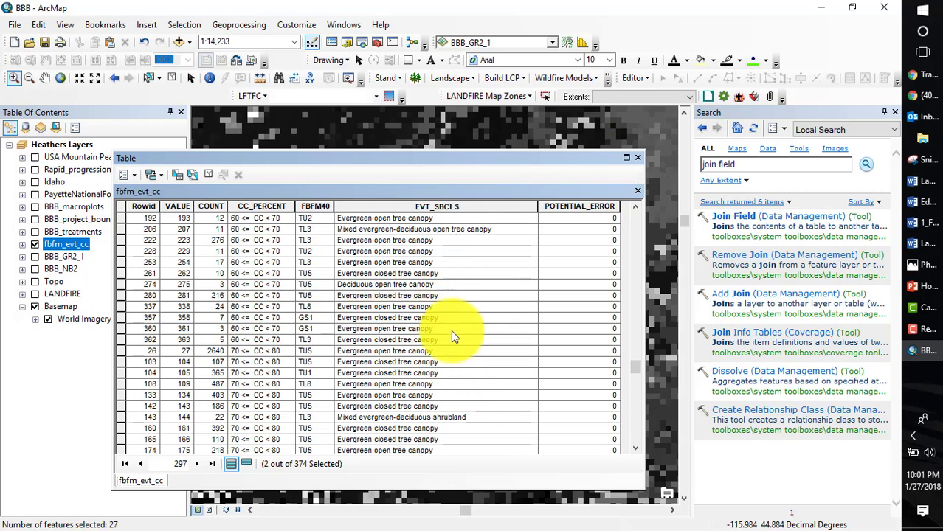
{"action": "left_click", "coordinate": [638, 157]}
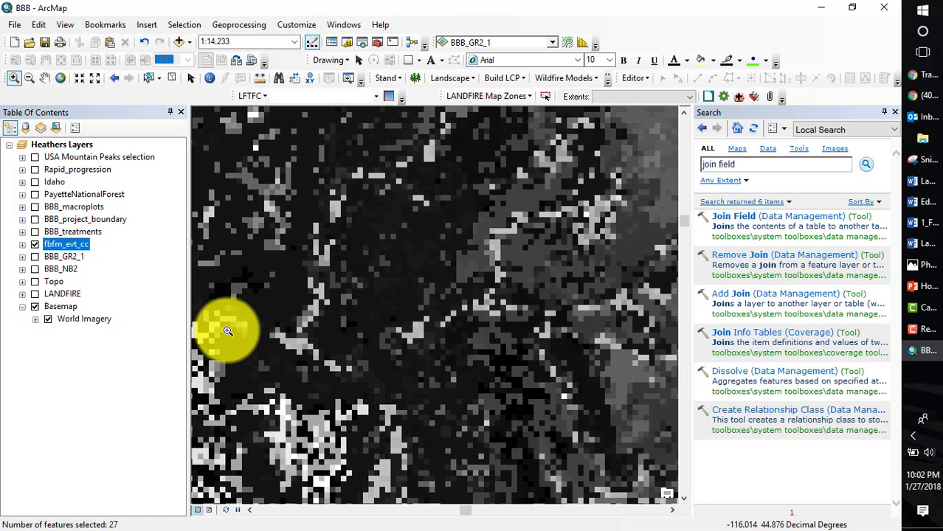
{"action": "left_click", "coordinate": [35, 244]}
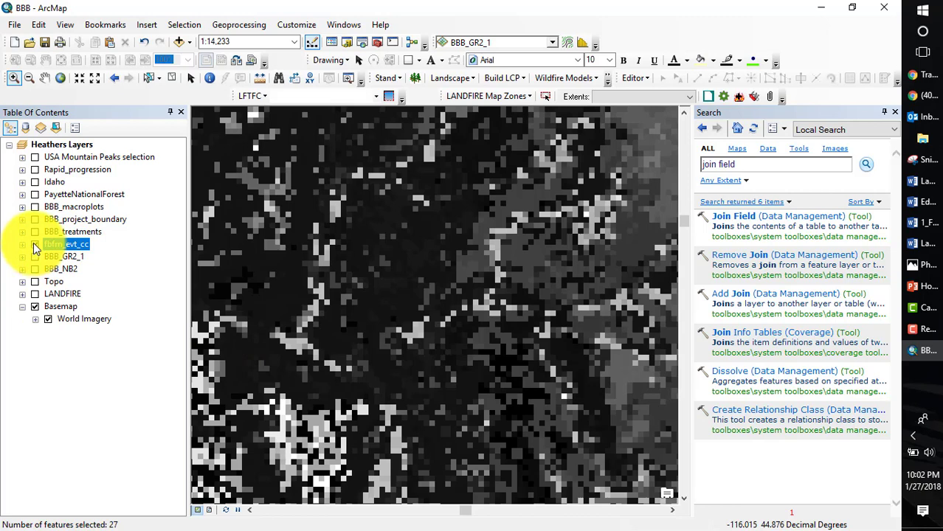
{"action": "right_click", "coordinate": [52, 208]}
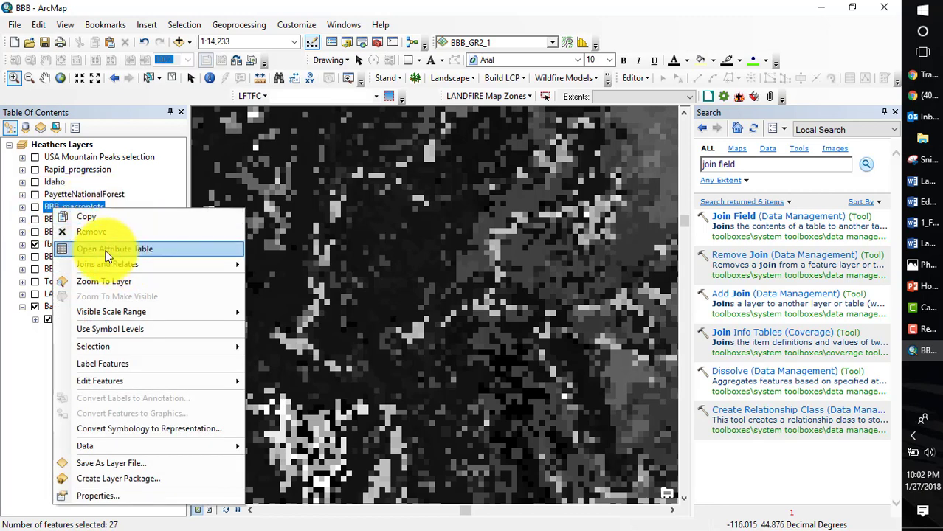
{"action": "left_click", "coordinate": [111, 249]}
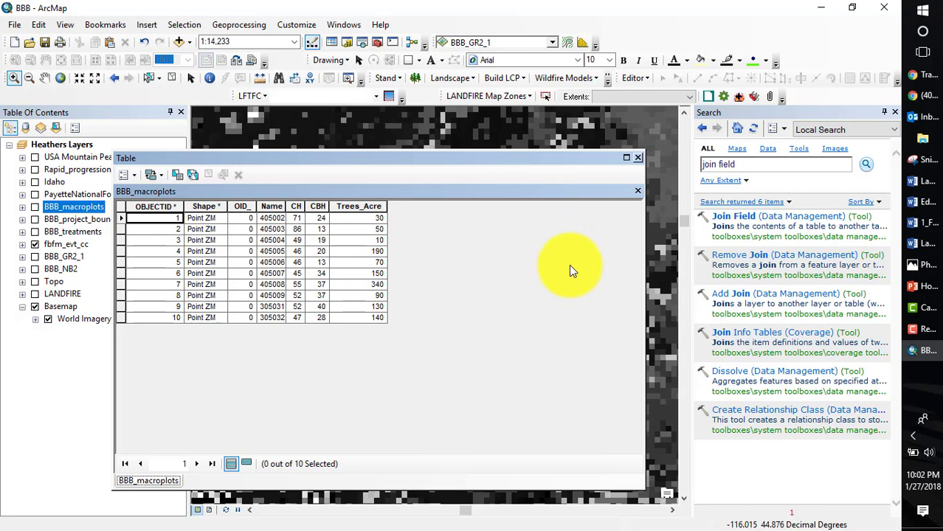
- Switch to File Explorer and browse the macroplot pictures in the Lesson_3 > BBB_data > Photos folder
{"action": "left_click", "coordinate": [930, 142]}
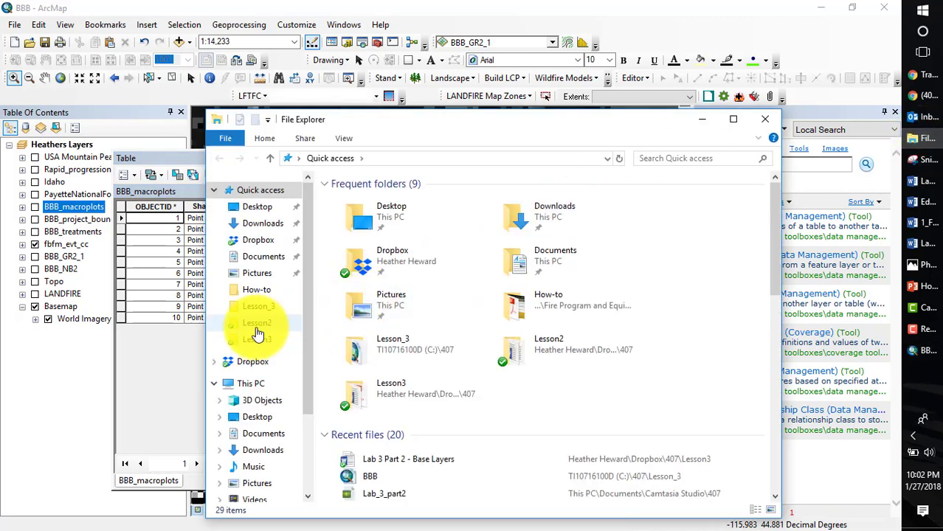
{"action": "left_click", "coordinate": [257, 324]}
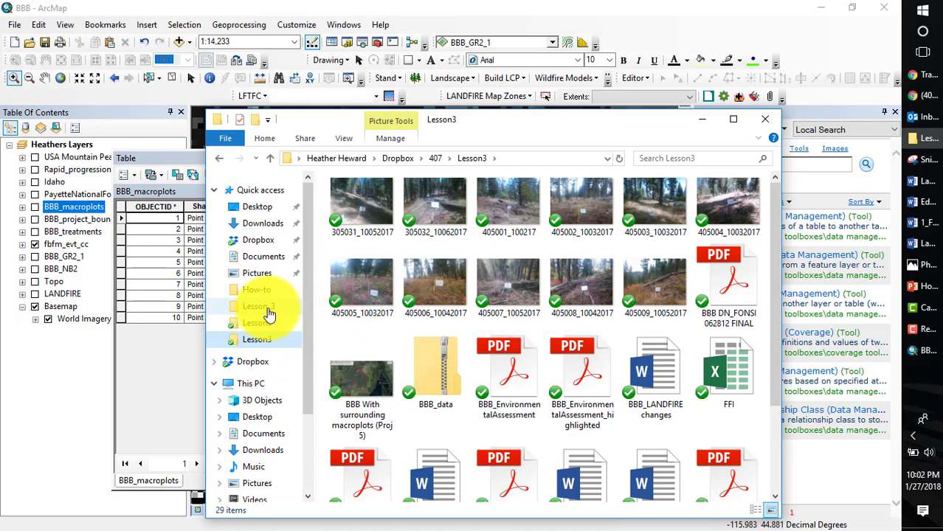
{"action": "left_click", "coordinate": [260, 306]}
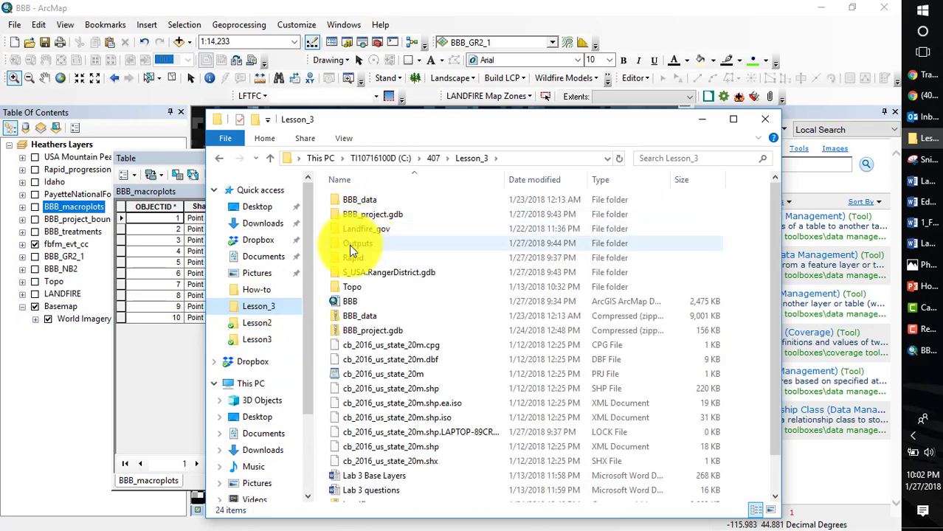
{"action": "double_click", "coordinate": [354, 202]}
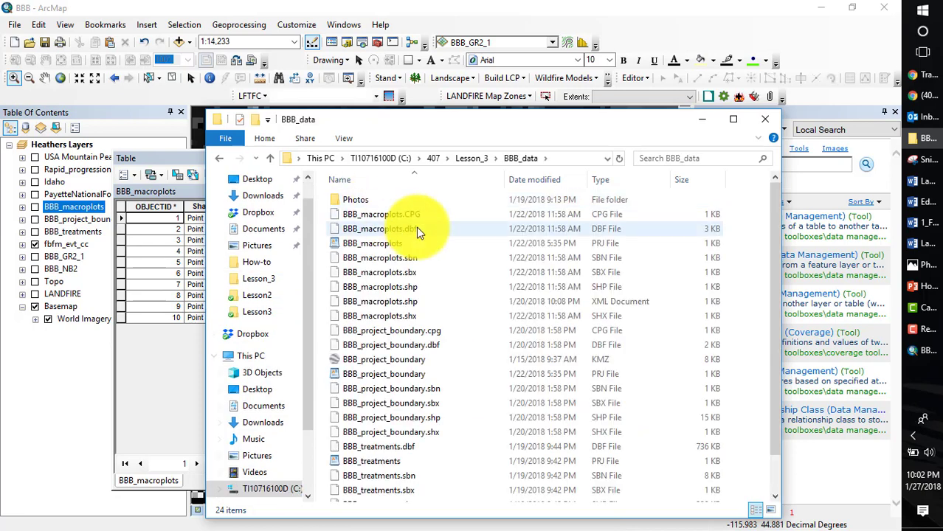
{"action": "double_click", "coordinate": [347, 200]}
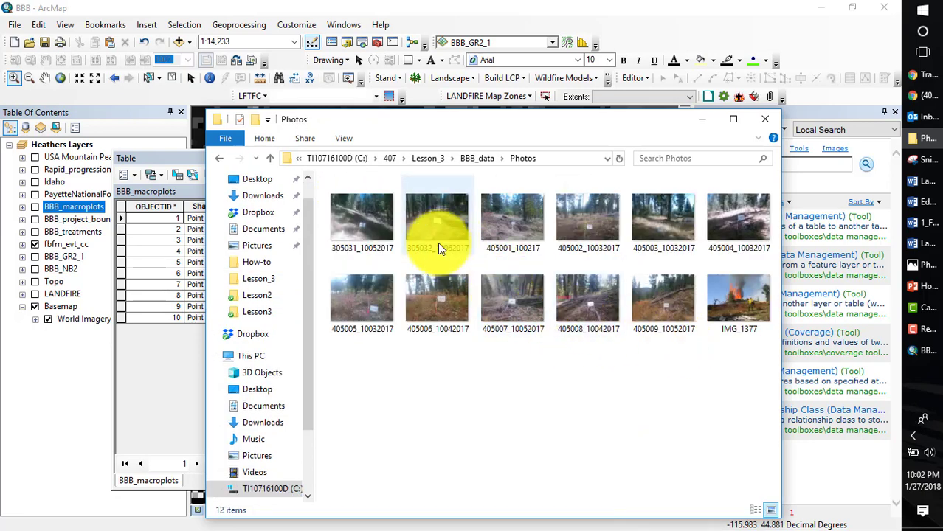
{"action": "left_click_drag", "start_coordinate": [414, 126], "coordinate": [579, 122]}
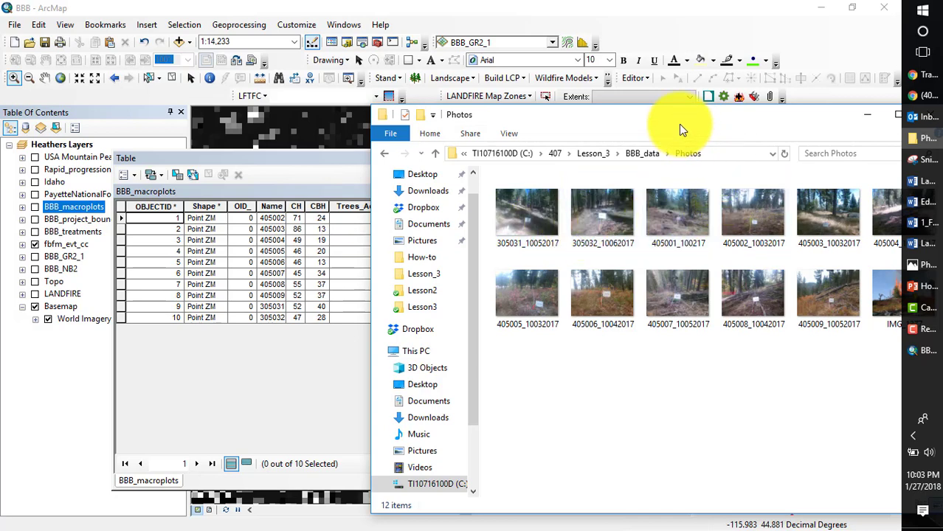
{"action": "left_click_drag", "start_coordinate": [680, 130], "coordinate": [527, 121]}
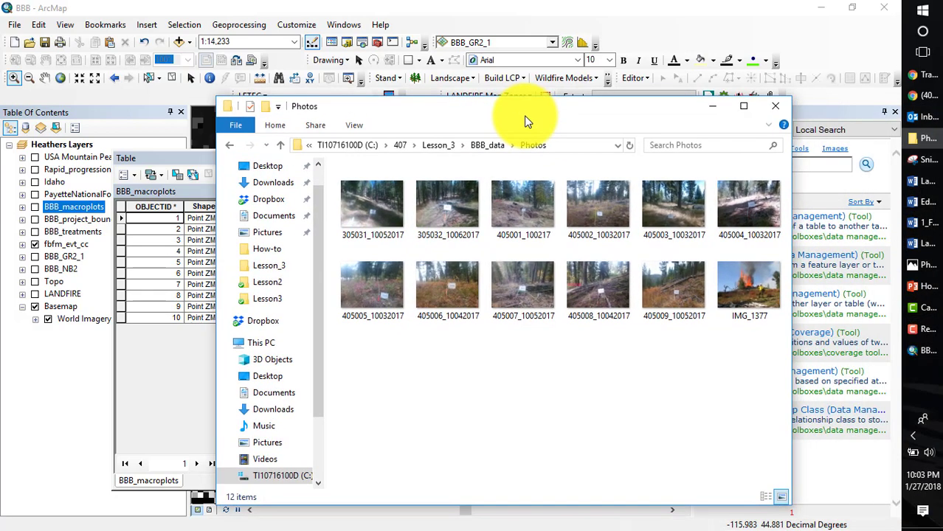
- View the photo IMG_1377, close it, and minimize the Photos folder window
{"action": "double_click", "coordinate": [742, 279]}
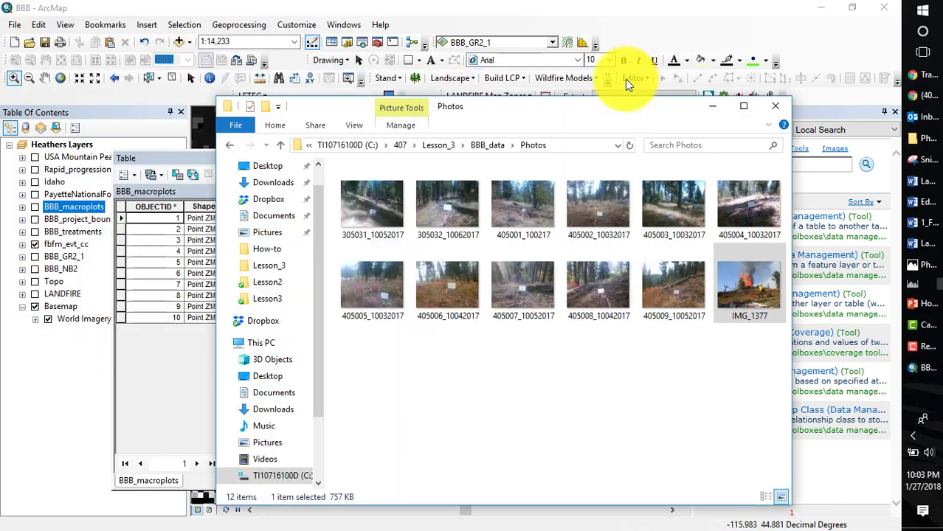
{"action": "left_click", "coordinate": [626, 78]}
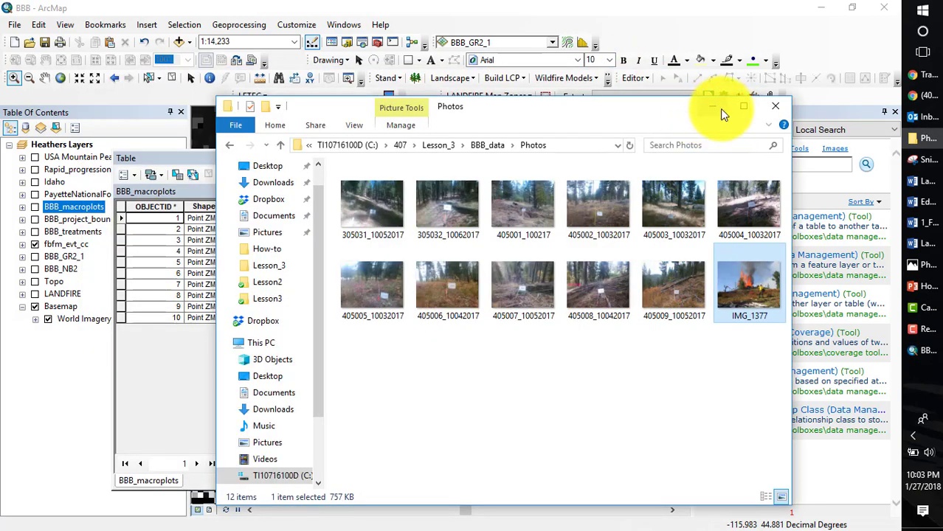
{"action": "left_click", "coordinate": [713, 107]}
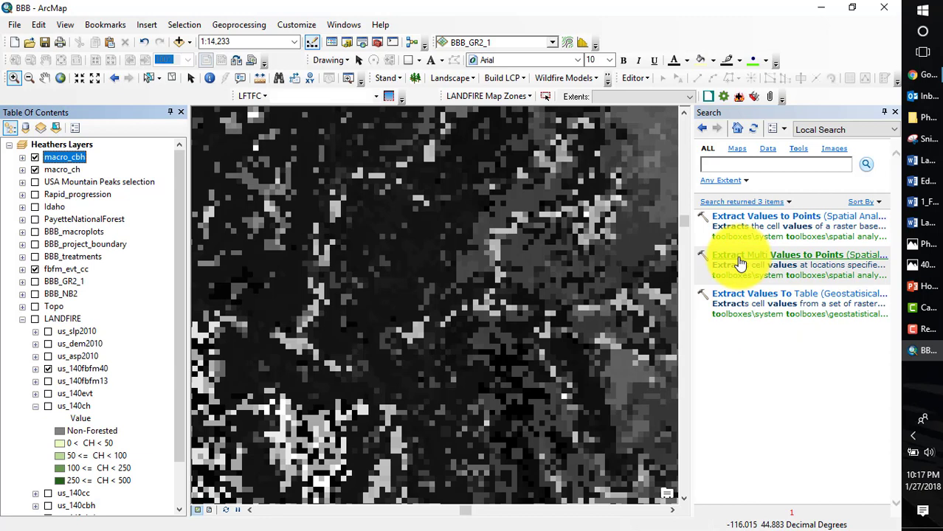
- Start Extract Multi Values to Points with BBB_macroplots as the input point features
{"action": "left_click", "coordinate": [741, 264]}
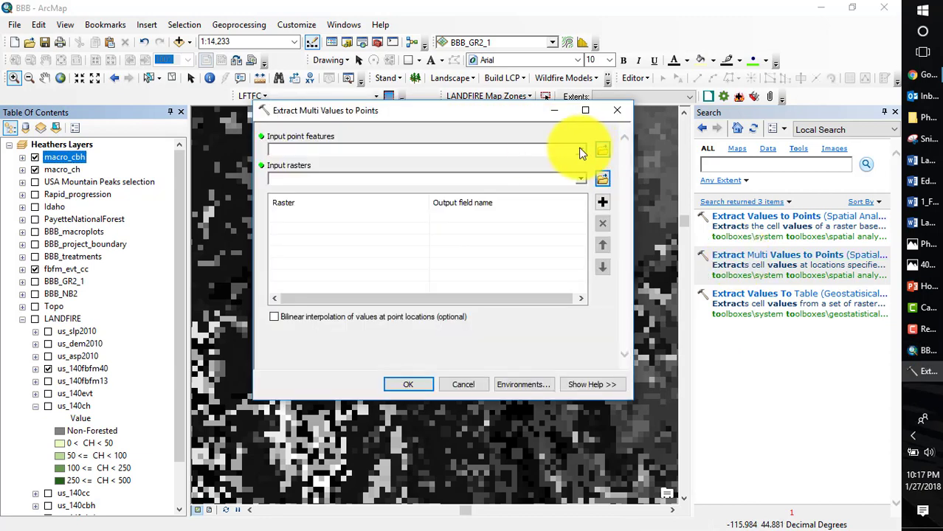
{"action": "left_click", "coordinate": [580, 151]}
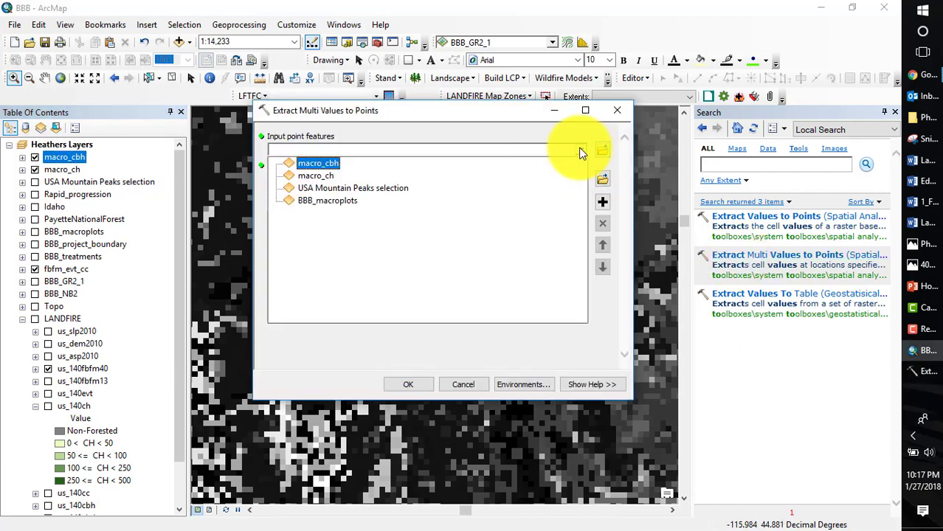
{"action": "left_click", "coordinate": [373, 200]}
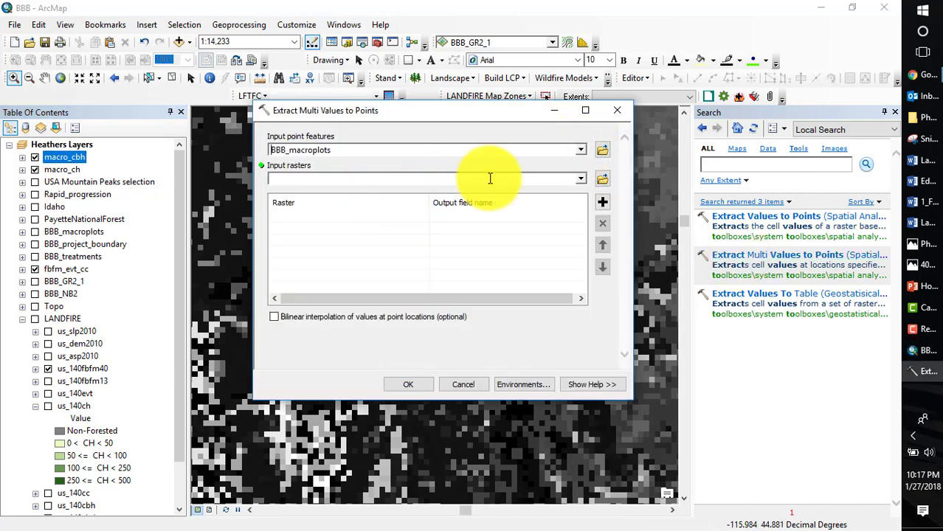
- Add the LANDFIRE rasters us_140ch, us_140cbh and us_140cc as inputs and run the extraction
{"action": "left_click", "coordinate": [580, 181]}
{"action": "scroll", "coordinate": [490, 239], "scroll_direction": "down", "scroll_amount": 3}
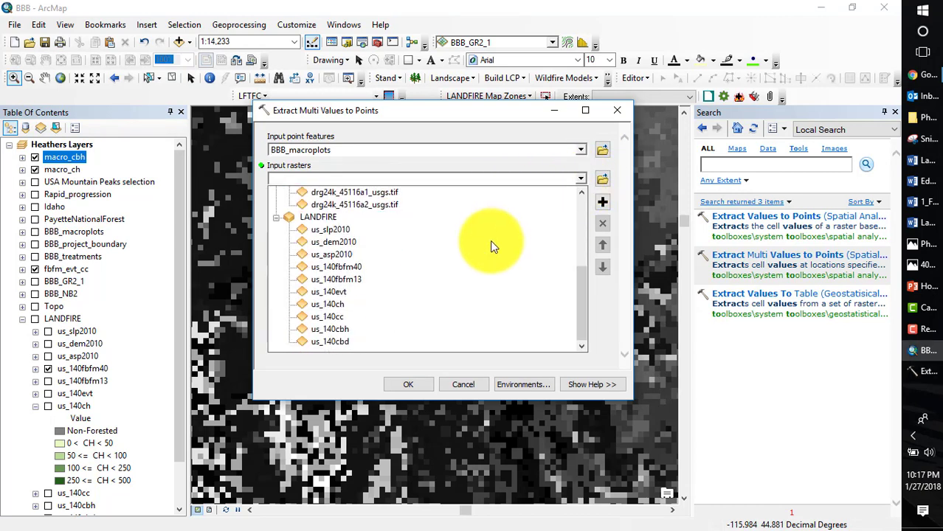
{"action": "left_click", "coordinate": [334, 304]}
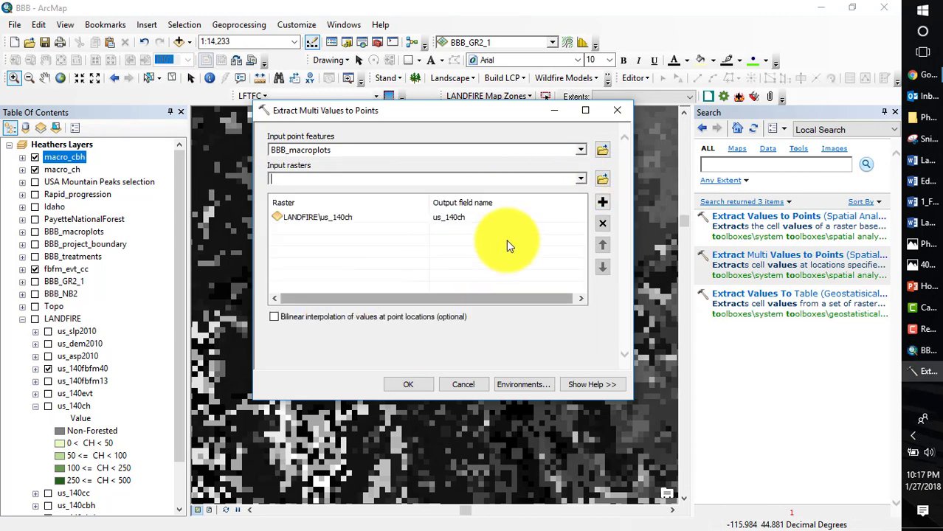
{"action": "left_click", "coordinate": [580, 179]}
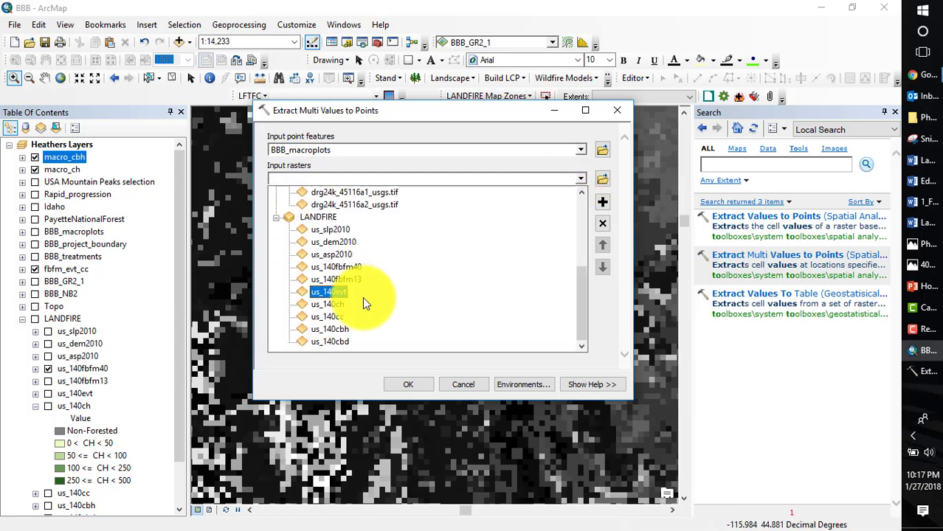
{"action": "left_click", "coordinate": [330, 330]}
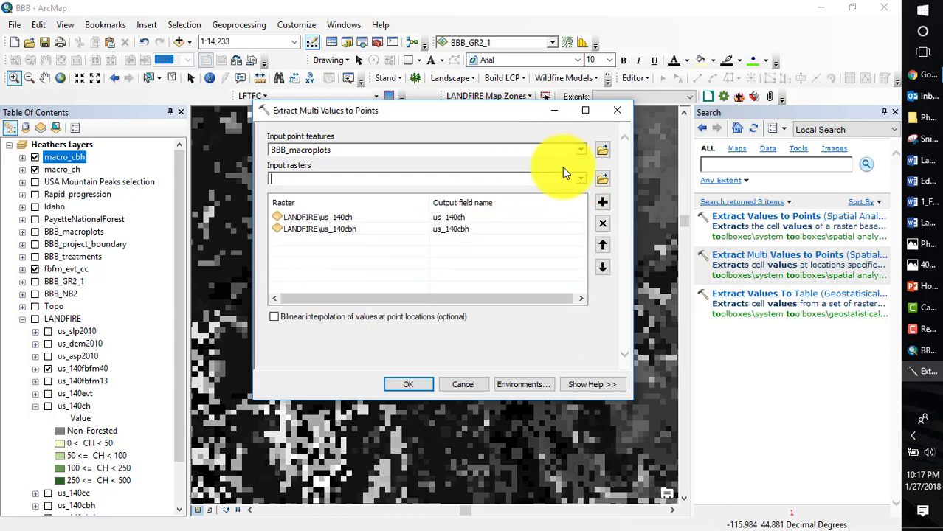
{"action": "left_click", "coordinate": [580, 179]}
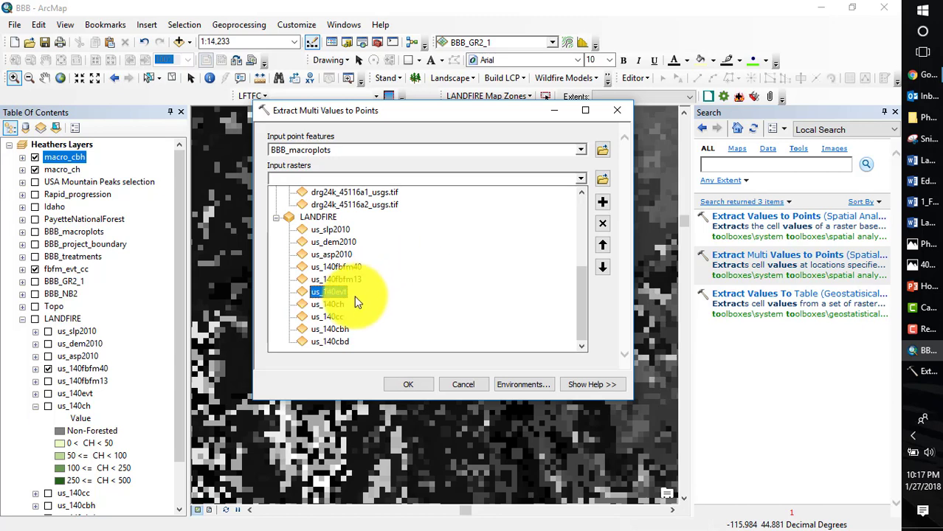
{"action": "left_click", "coordinate": [322, 317]}
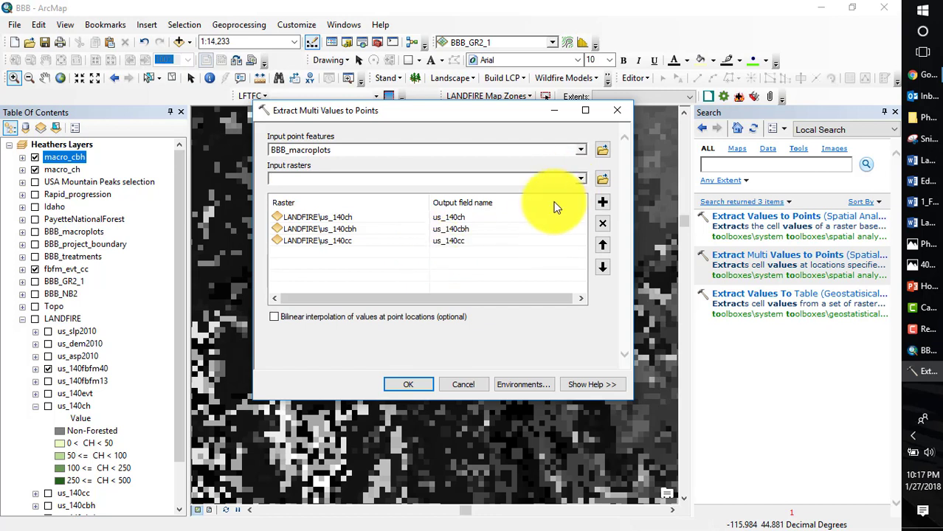
{"action": "left_click", "coordinate": [421, 384]}
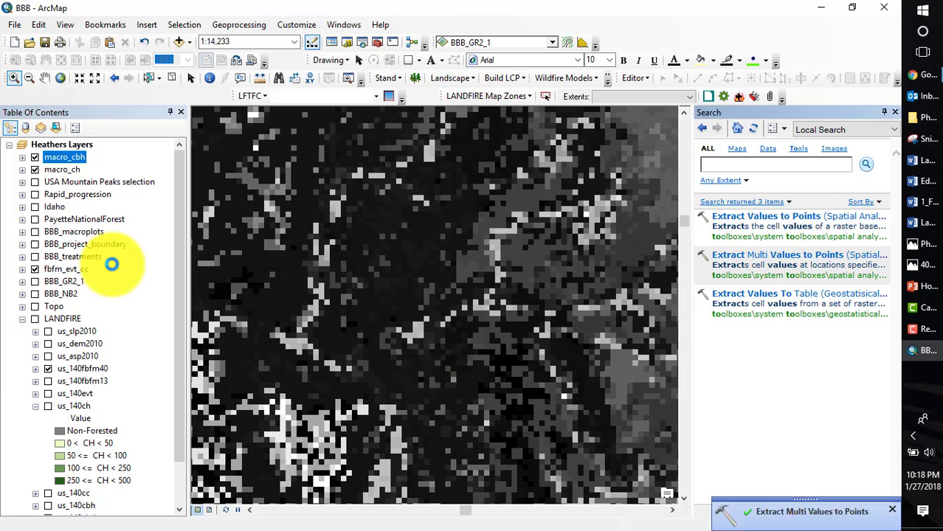
- Examine the extracted fields in the BBB_macroplots attribute table and the height classes in the us_140ch table, then close the table window
{"action": "right_click", "coordinate": [73, 236]}
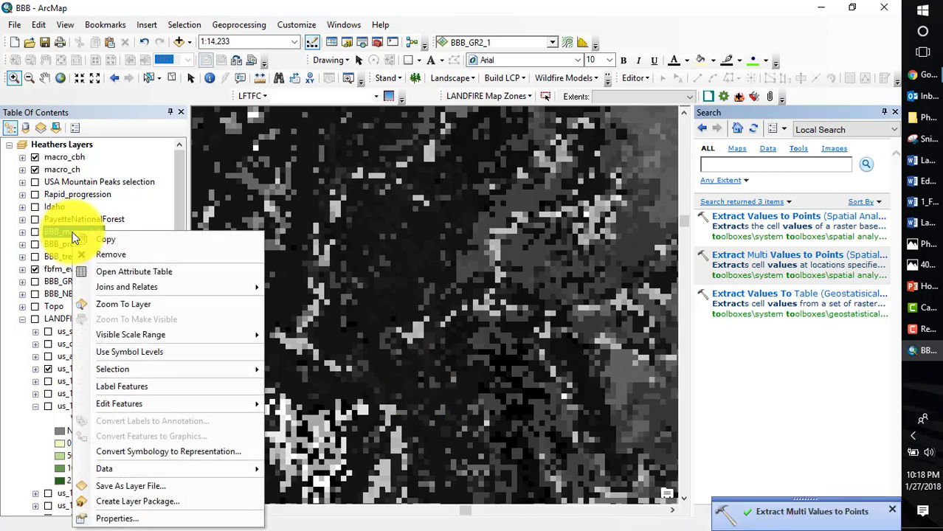
{"action": "left_click", "coordinate": [122, 273]}
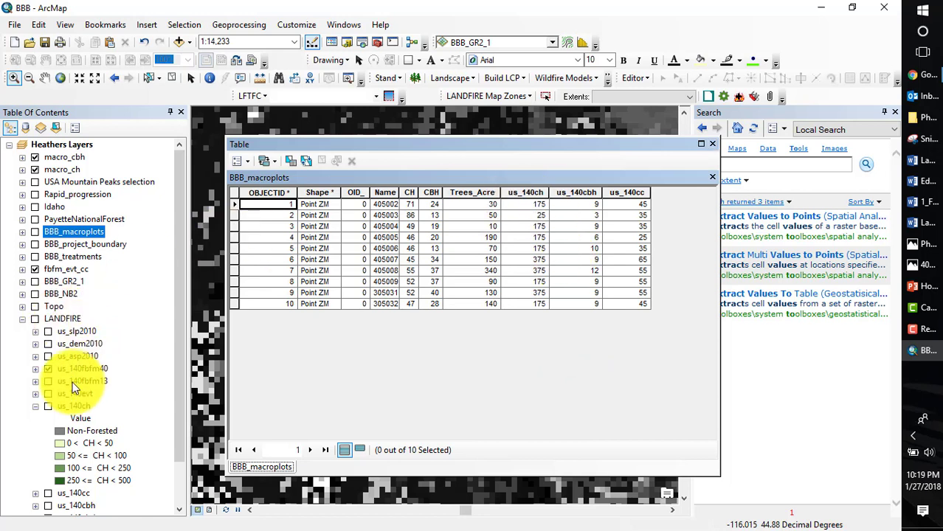
{"action": "right_click", "coordinate": [74, 406]}
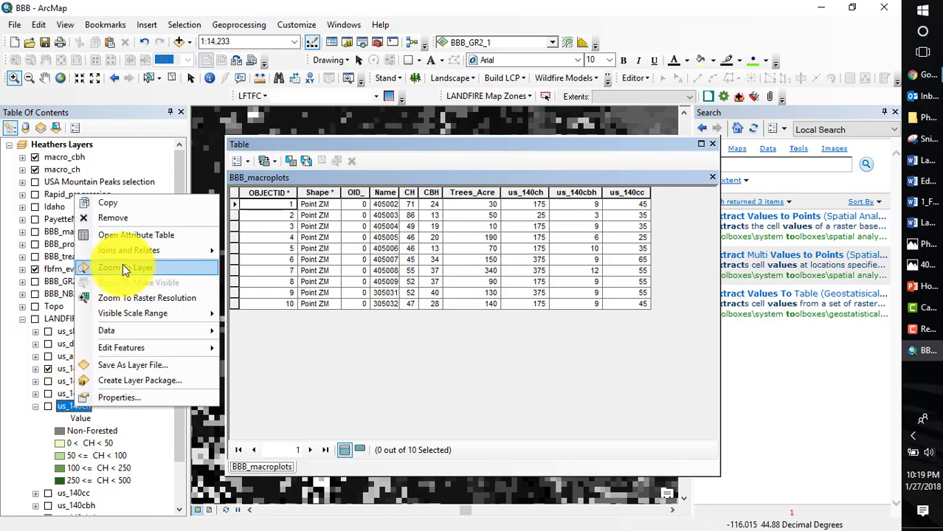
{"action": "left_click", "coordinate": [117, 239]}
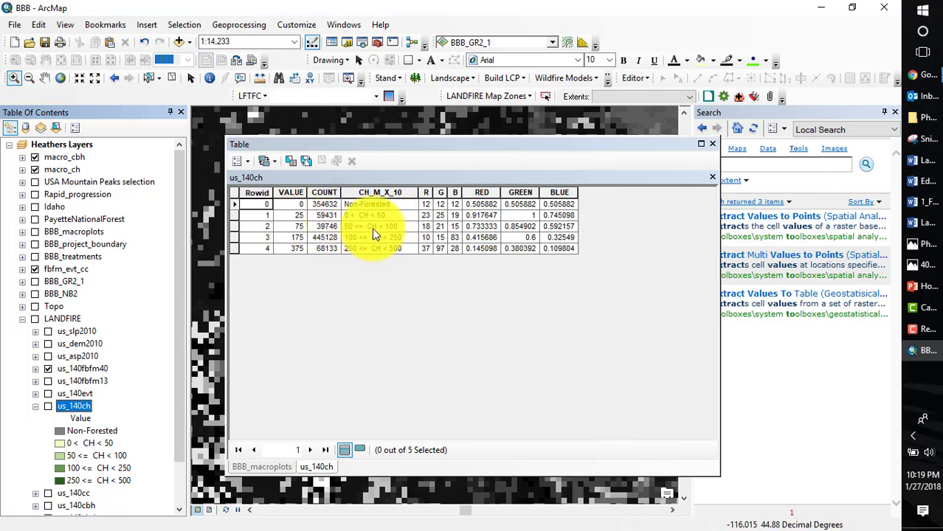
{"action": "left_click", "coordinate": [711, 143]}
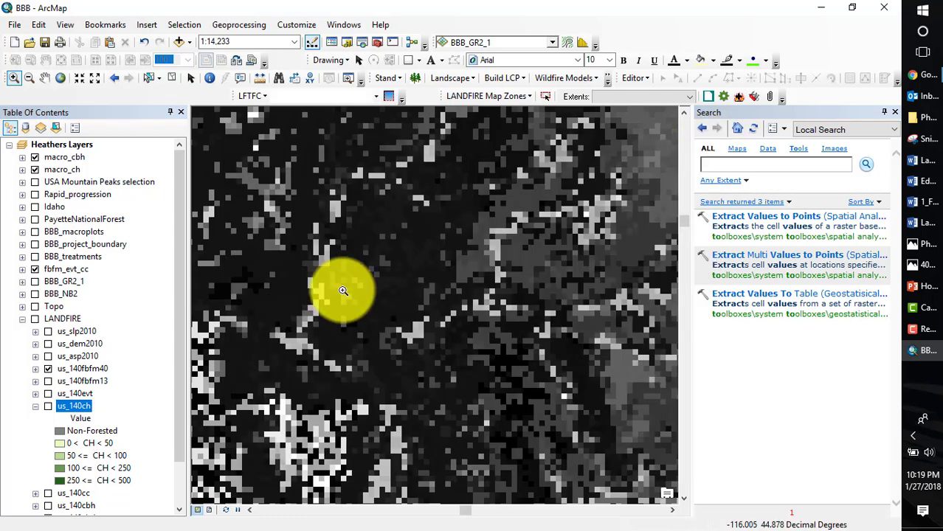
- Reopen the BBB_macroplots attribute table and add a Double field named ch_L_ft
{"action": "left_click", "coordinate": [64, 233]}
{"action": "right_click", "coordinate": [63, 234]}
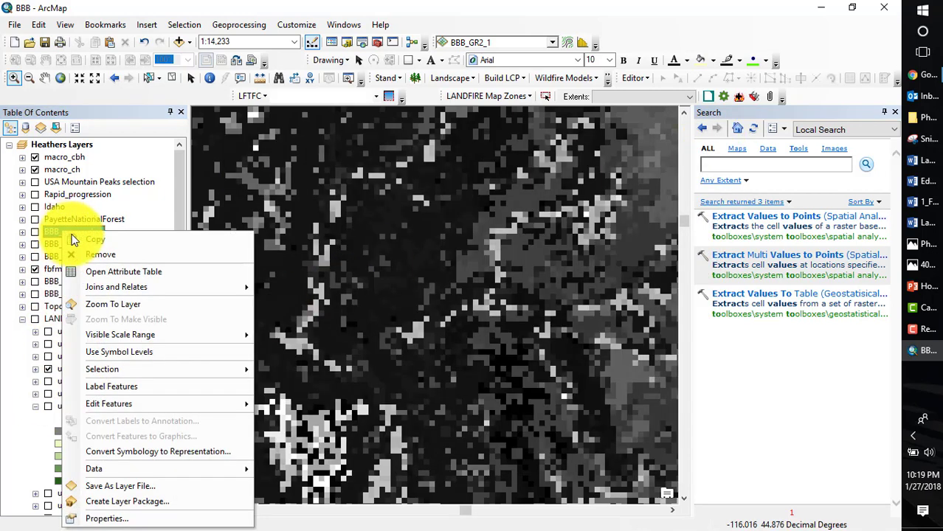
{"action": "left_click", "coordinate": [112, 270]}
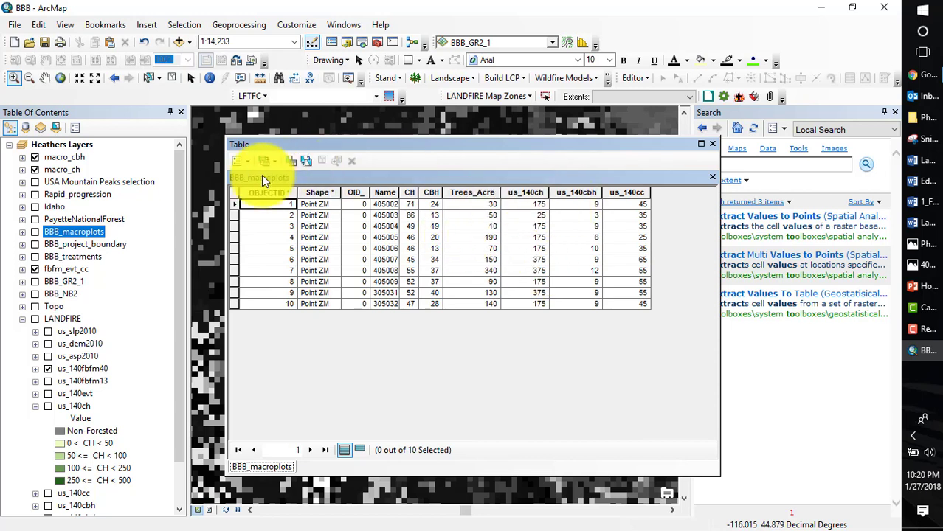
{"action": "left_click", "coordinate": [245, 163]}
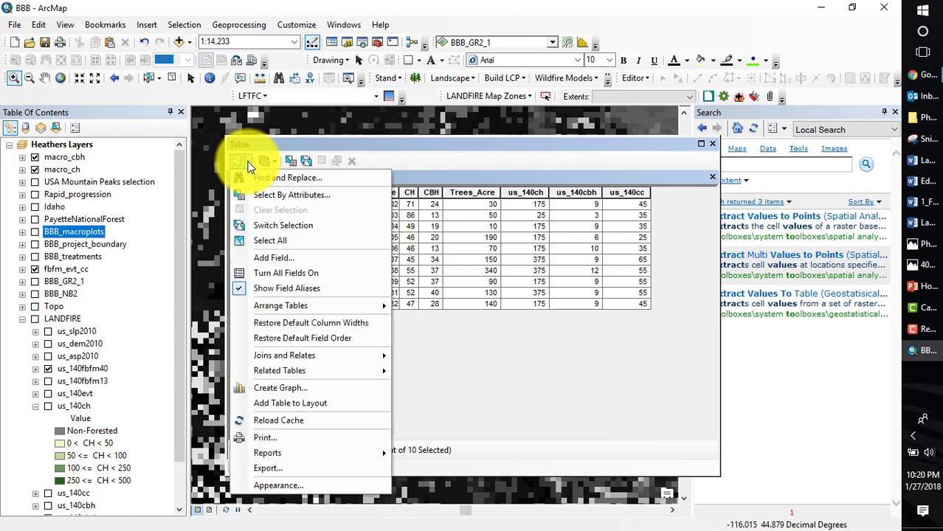
{"action": "left_click", "coordinate": [271, 258]}
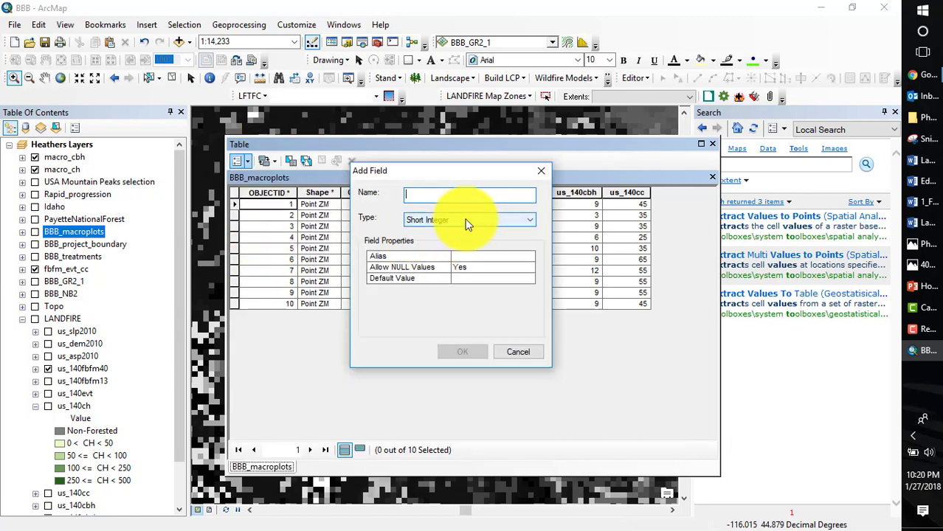
{"action": "type", "text": "ch"}
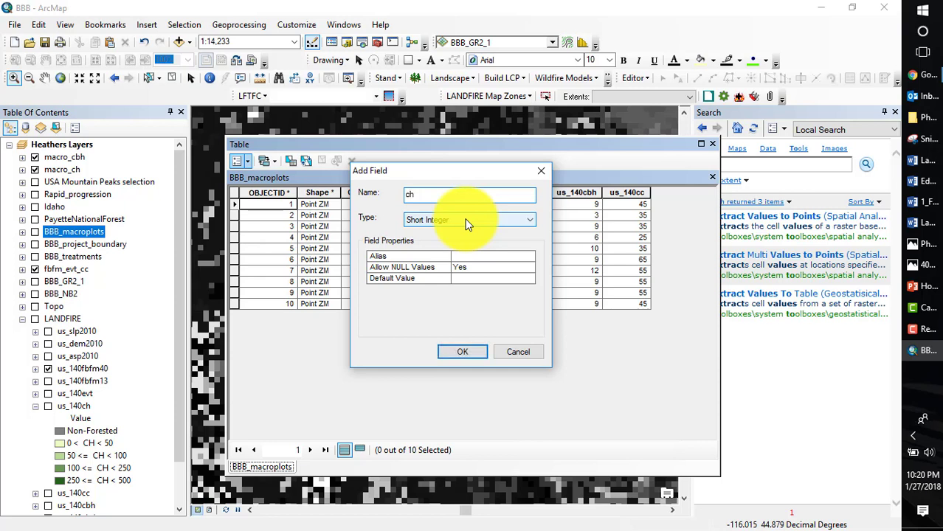
{"action": "type", "text": "_L_ft"}
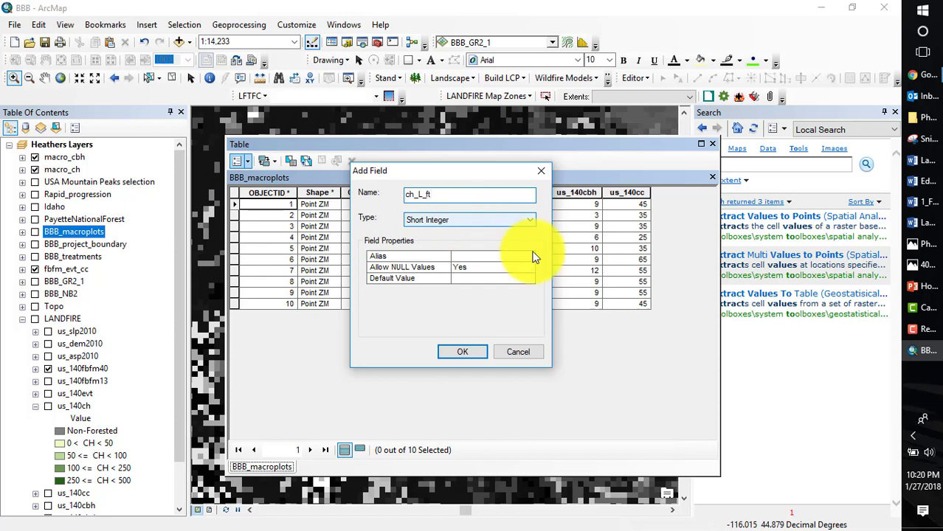
{"action": "left_click", "coordinate": [530, 221]}
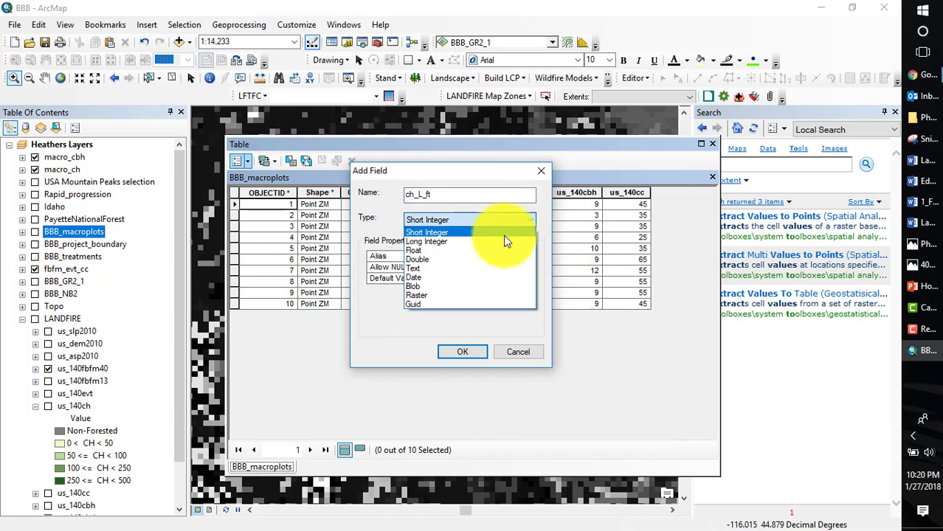
{"action": "left_click", "coordinate": [440, 260]}
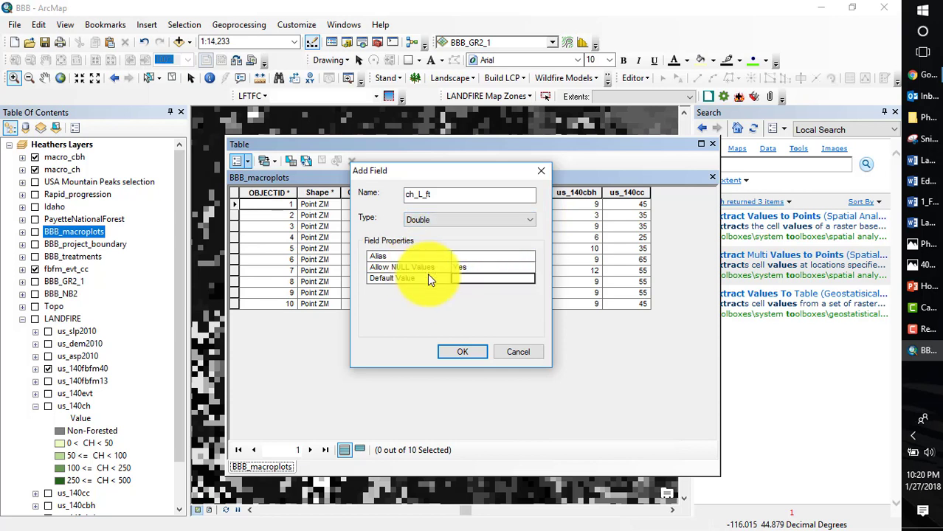
{"action": "left_click", "coordinate": [472, 278]}
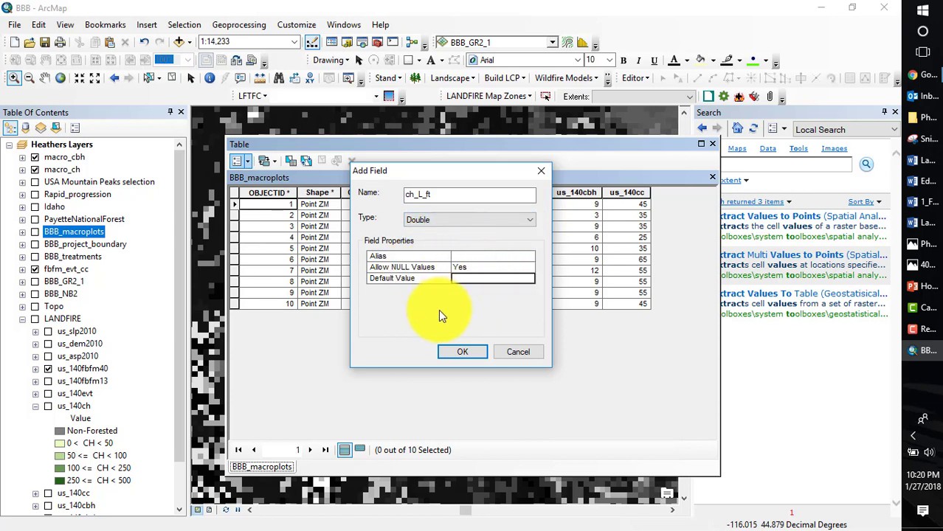
{"action": "left_click", "coordinate": [463, 349]}
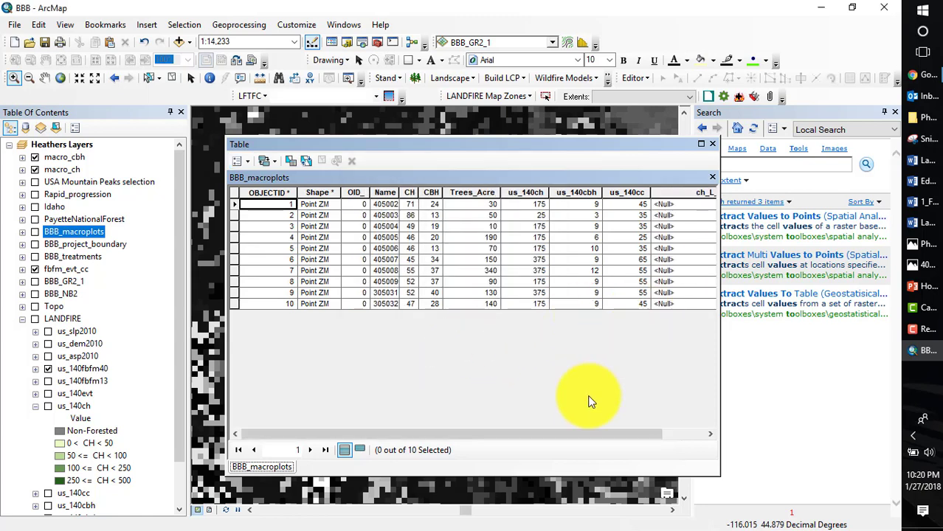
- Calculate the ch_L_ft field as us_140ch divided by 10 and multiplied by 3.23 with the Field Calculator
{"action": "left_click_drag", "start_coordinate": [590, 434], "coordinate": [646, 437]}
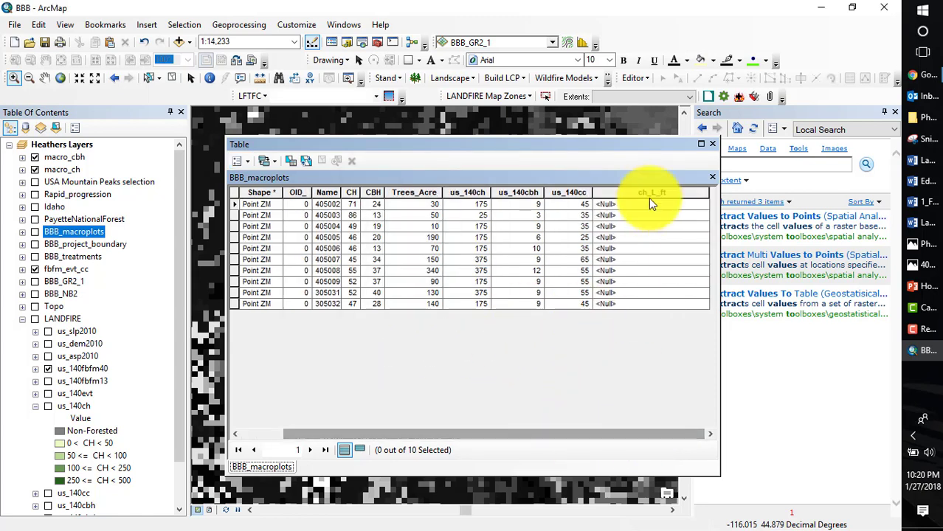
{"action": "left_click", "coordinate": [606, 193]}
{"action": "right_click", "coordinate": [606, 193]}
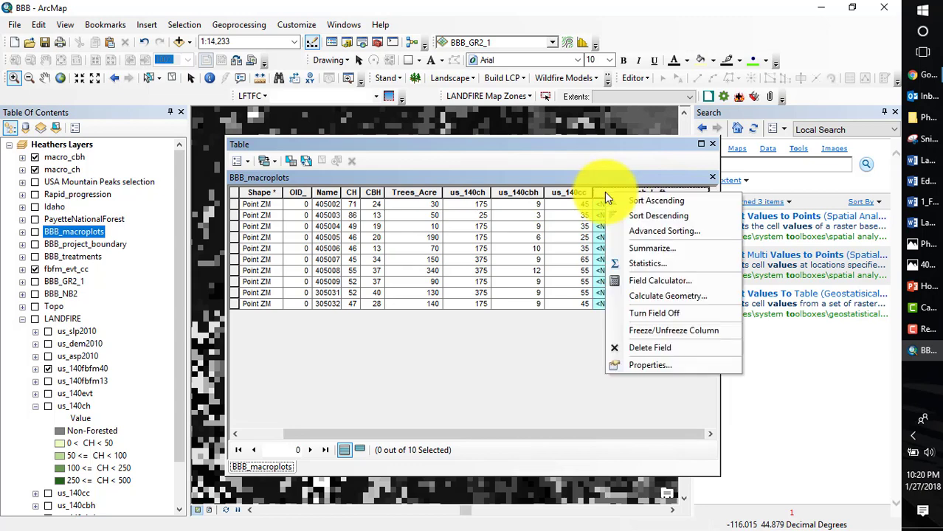
{"action": "left_click", "coordinate": [653, 281]}
{"action": "left_click", "coordinate": [416, 299]}
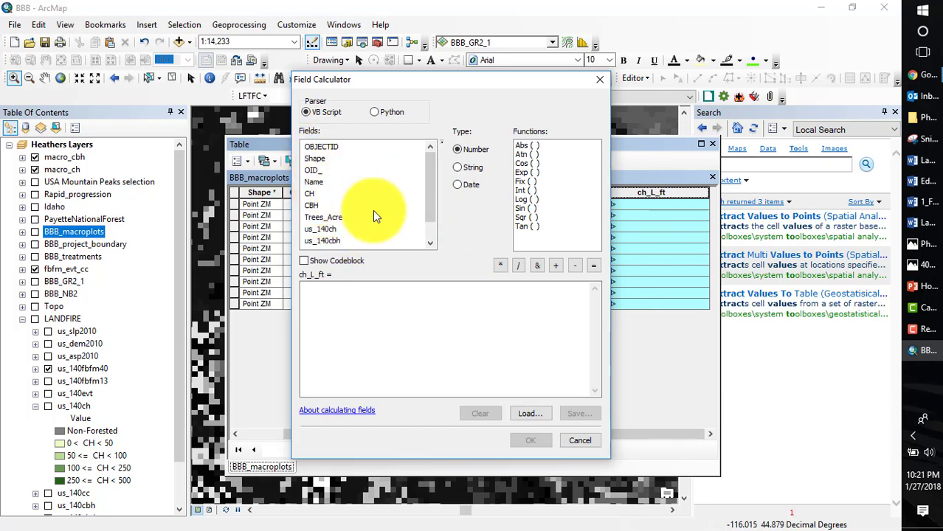
{"action": "left_click_drag", "start_coordinate": [428, 206], "coordinate": [430, 216]}
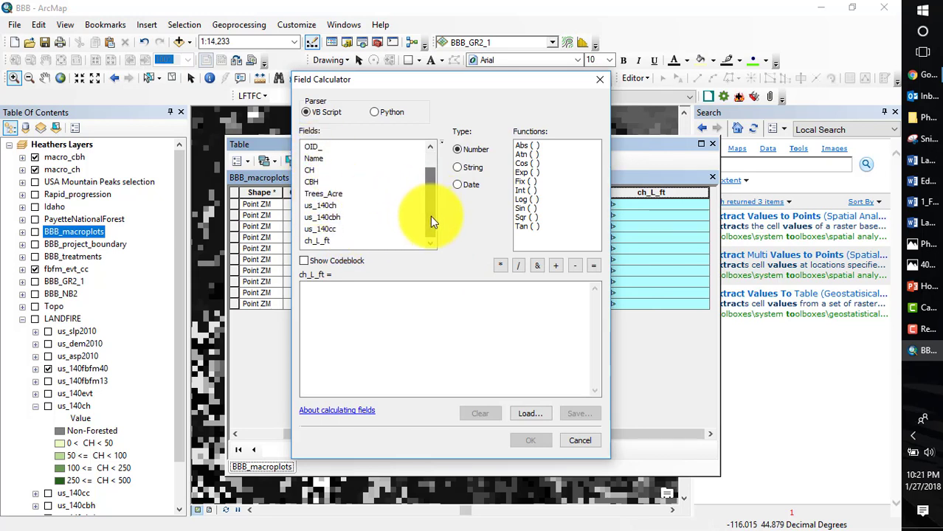
{"action": "double_click", "coordinate": [320, 206]}
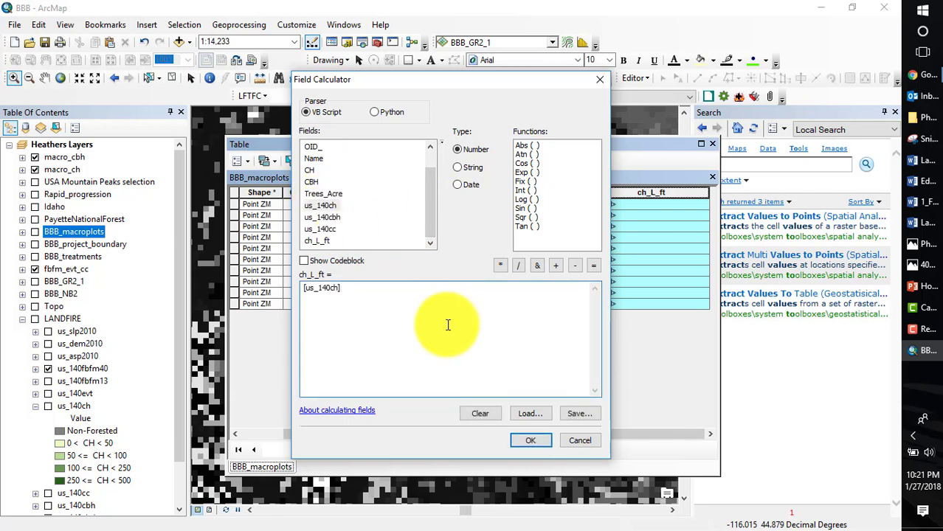
{"action": "type", "text": "/10"}
{"action": "type", "text": "3.23"}
{"action": "left_click", "coordinate": [529, 441]}
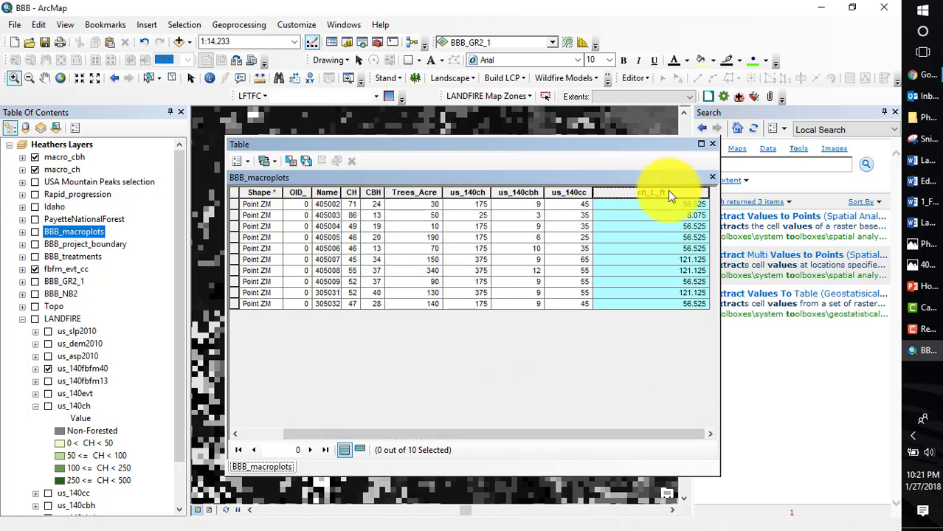
- Add a Double field named cbh_L_ft to the BBB_macroplots attribute table
{"action": "left_click", "coordinate": [246, 162]}
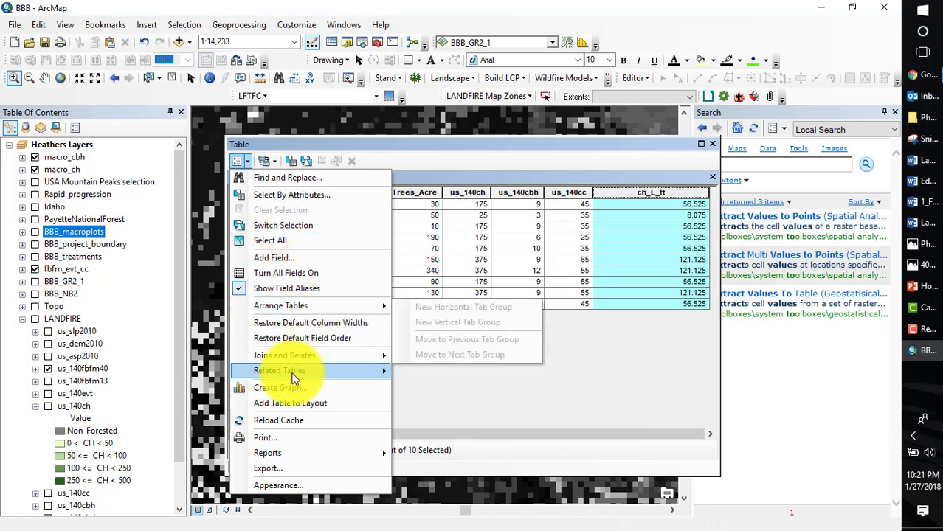
{"action": "left_click", "coordinate": [287, 259]}
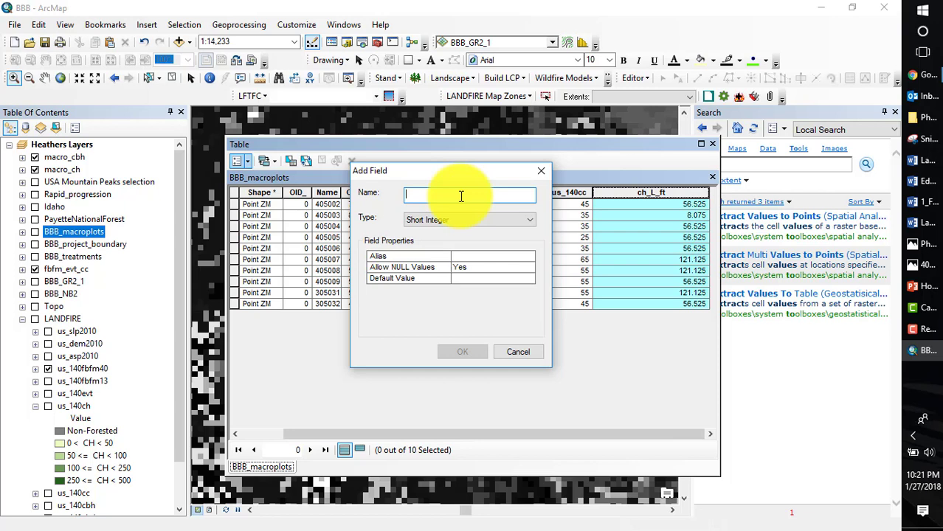
{"action": "type", "text": "cbh"}
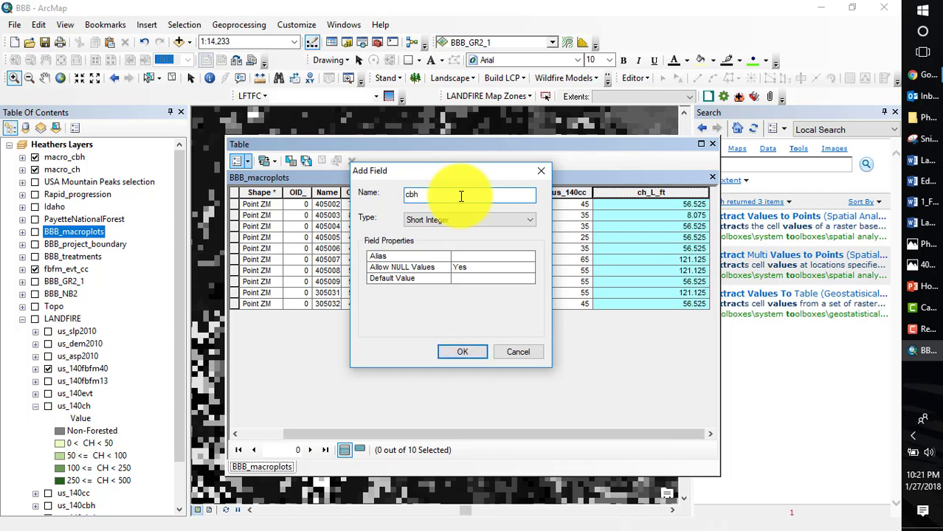
{"action": "type", "text": "_L_ft"}
{"action": "left_click", "coordinate": [515, 220]}
{"action": "left_click", "coordinate": [437, 259]}
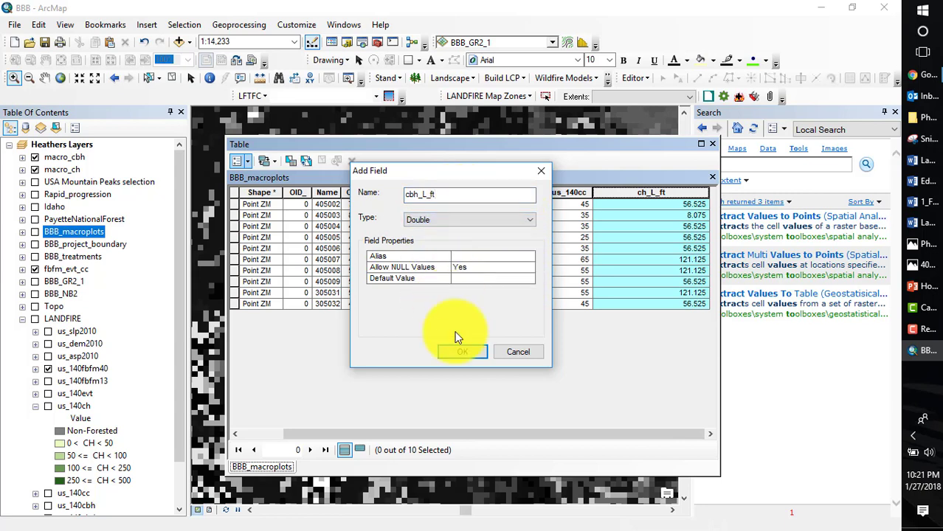
{"action": "left_click", "coordinate": [458, 352]}
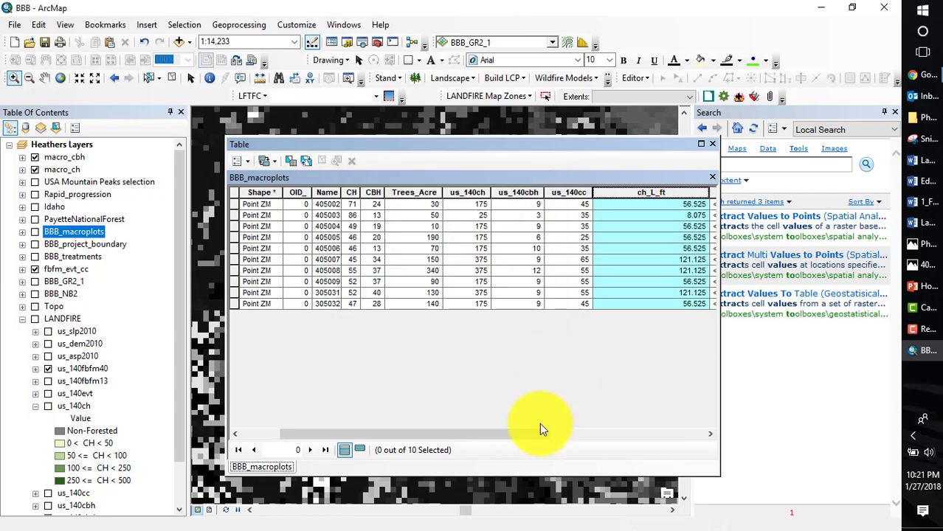
- Calculate the cbh_L_ft field as CBH divided by 10 and multiplied by 3.23 with the Field Calculator
{"action": "left_click_drag", "start_coordinate": [548, 434], "coordinate": [623, 434]}
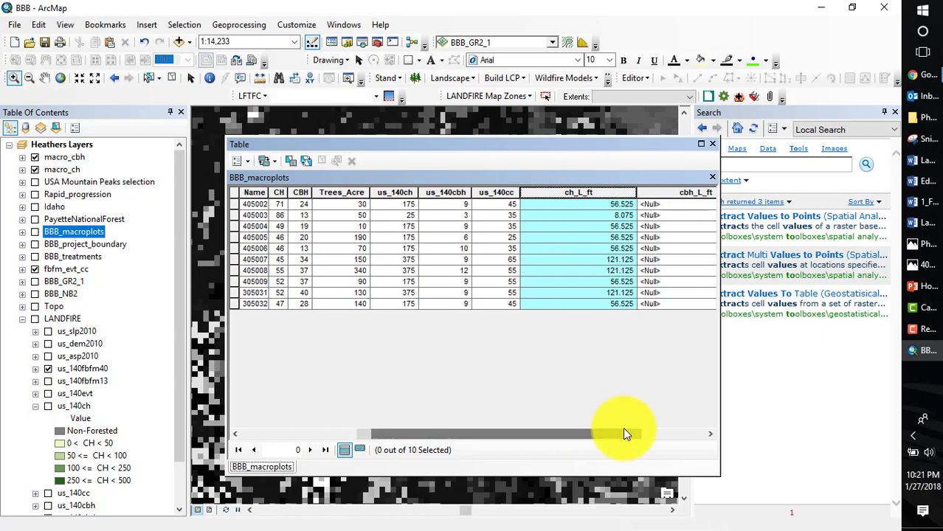
{"action": "right_click", "coordinate": [660, 193]}
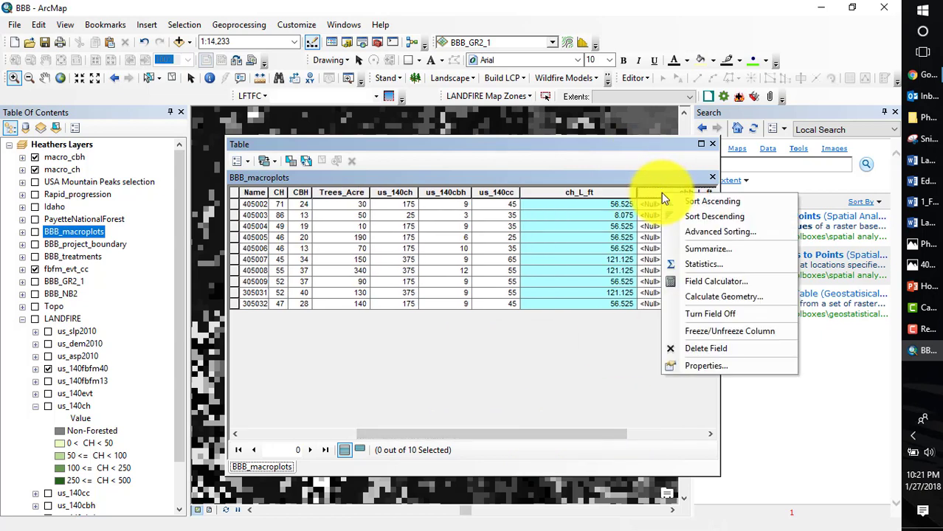
{"action": "left_click", "coordinate": [706, 282]}
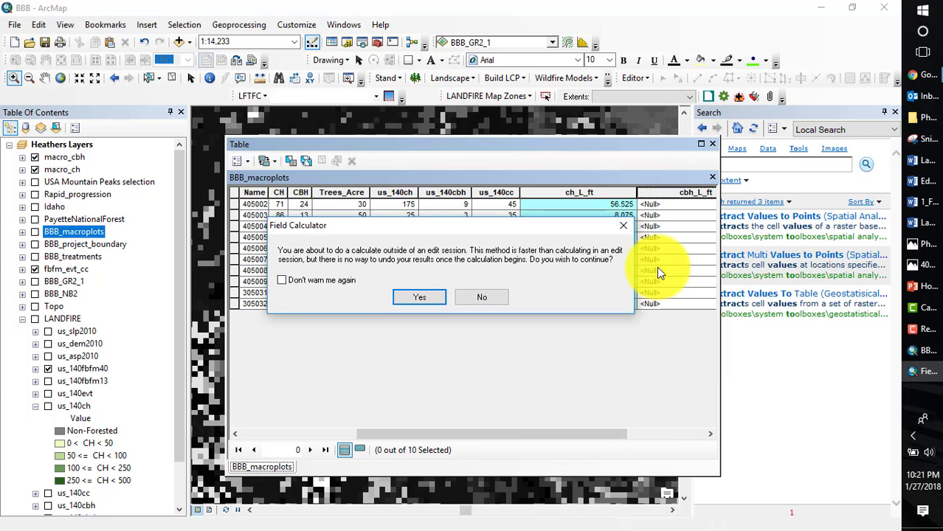
{"action": "left_click", "coordinate": [423, 295]}
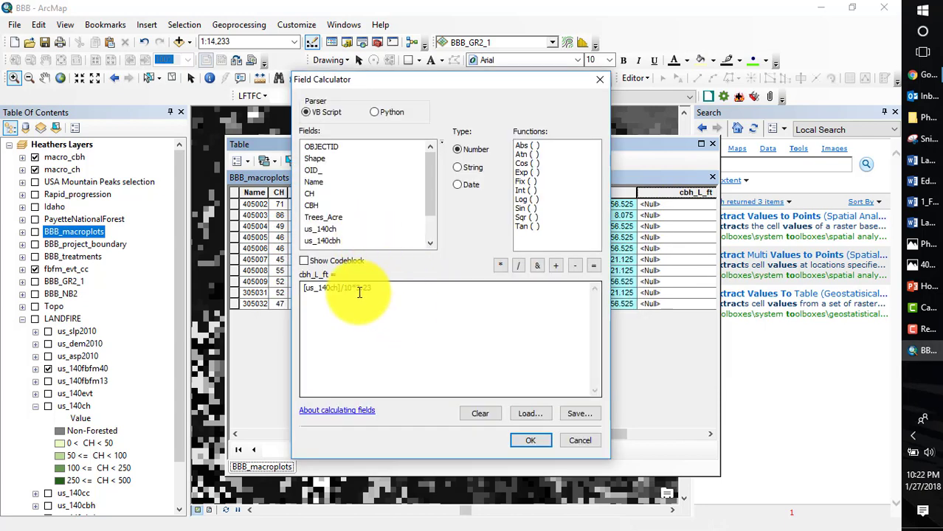
{"action": "left_click_drag", "start_coordinate": [342, 288], "coordinate": [277, 303]}
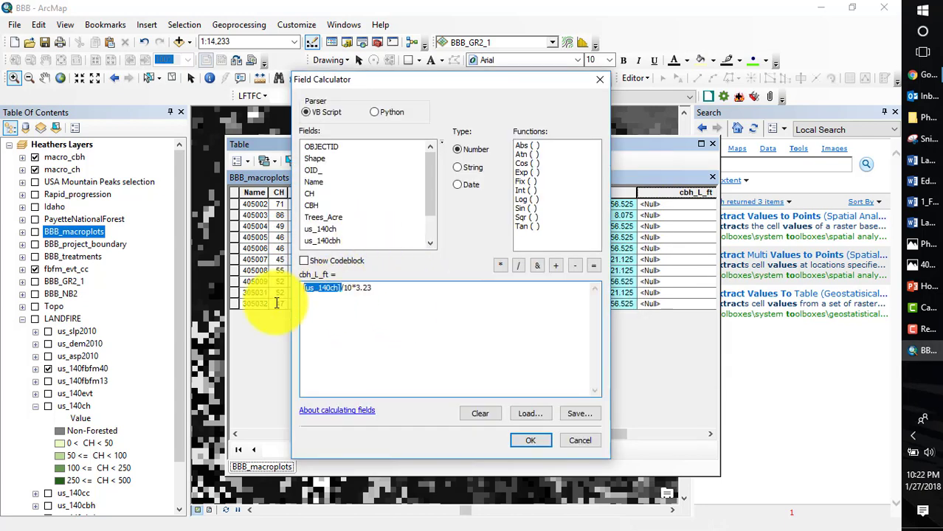
{"action": "key", "text": "BackSpace"}
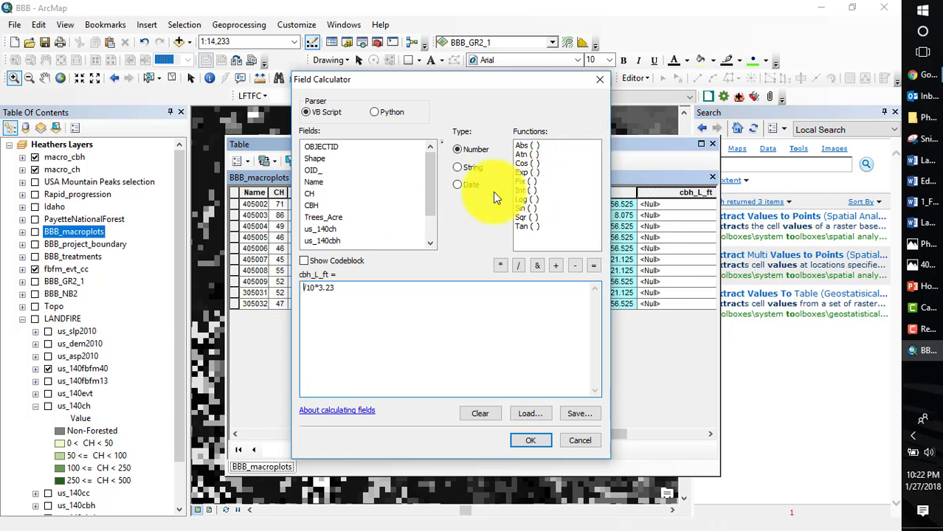
{"action": "double_click", "coordinate": [312, 206]}
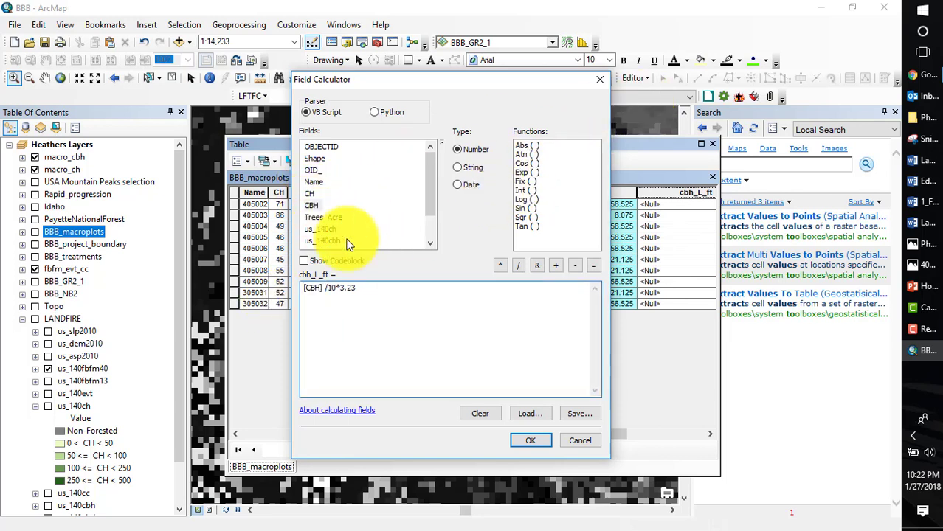
{"action": "left_click", "coordinate": [523, 439]}
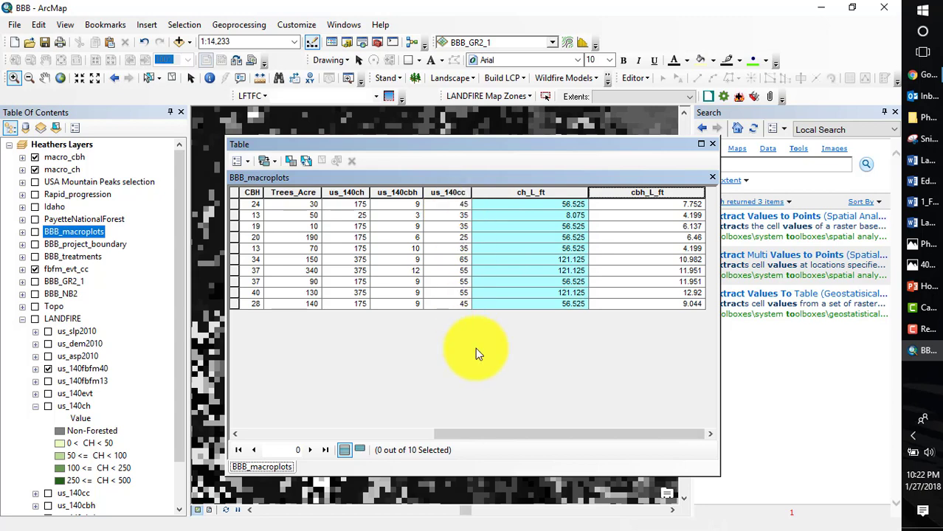
- Widen the table window to show all fields and compare the cbh_L_ft values with the field-measured CBH values
{"action": "left_click_drag", "start_coordinate": [465, 435], "coordinate": [419, 434]}
{"action": "left_click_drag", "start_coordinate": [226, 395], "coordinate": [43, 392]}
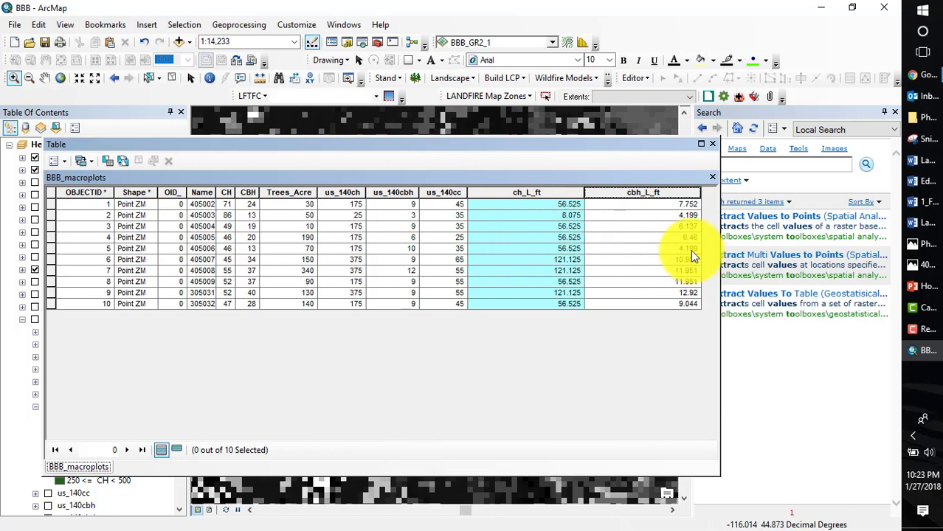
{"action": "left_click", "coordinate": [667, 214]}
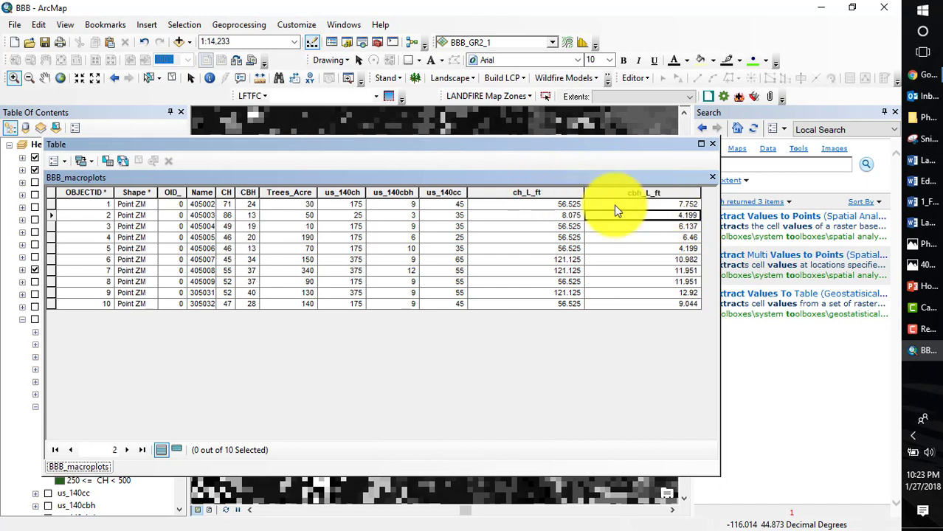
{"action": "left_click", "coordinate": [666, 206]}
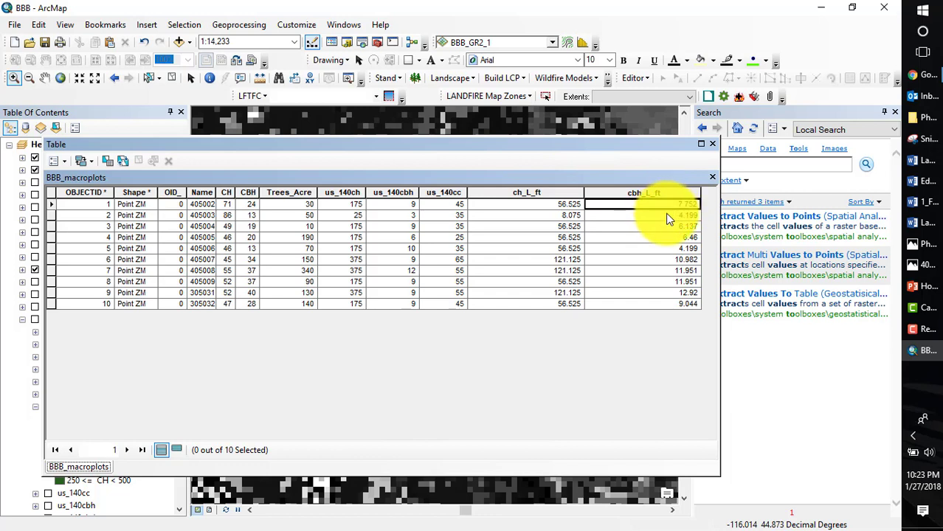
{"action": "left_click", "coordinate": [667, 215]}
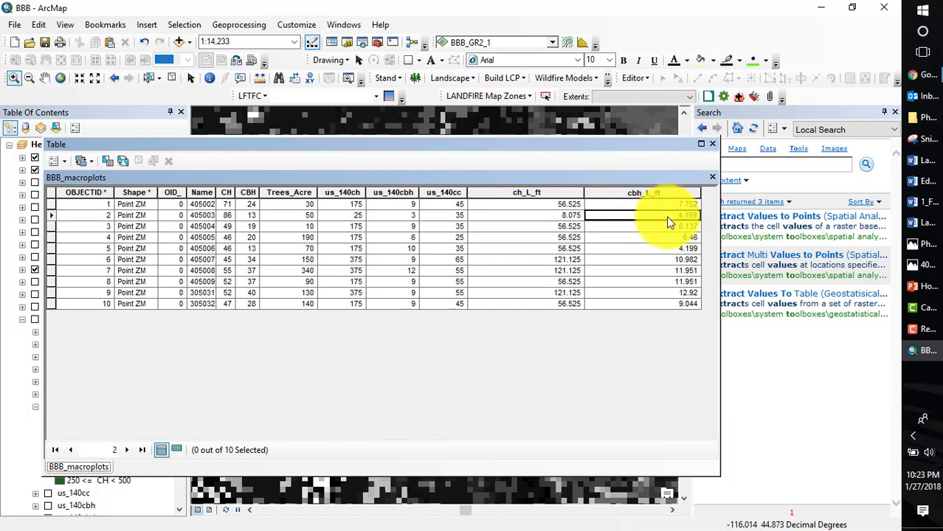
{"action": "left_click", "coordinate": [256, 213]}
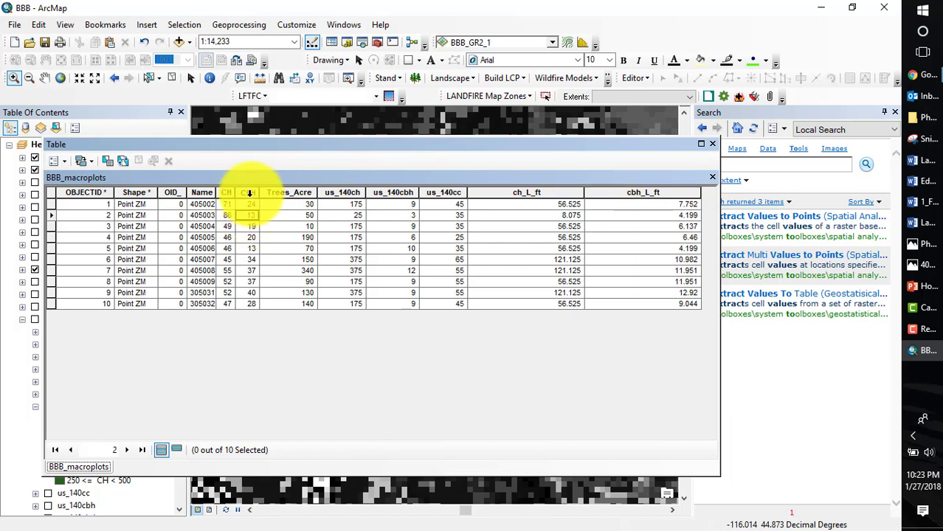
{"action": "left_click", "coordinate": [248, 192]}
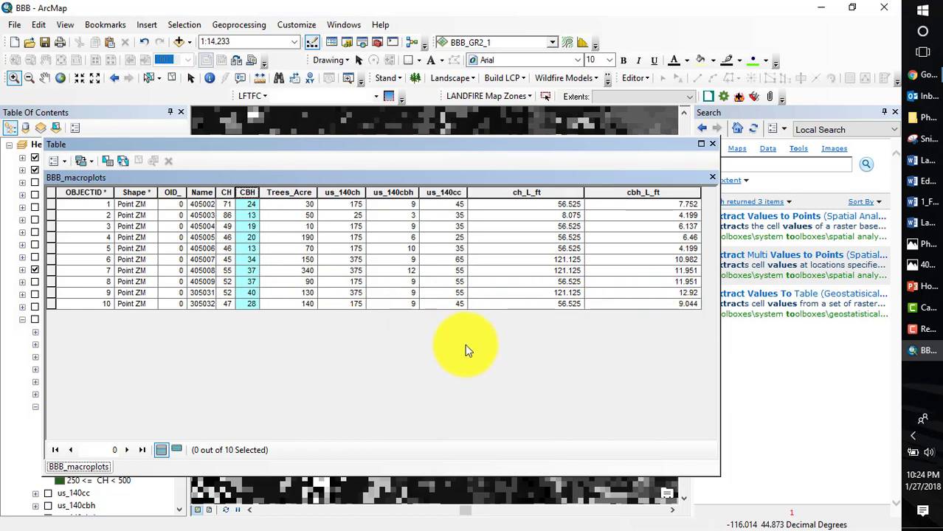
- Review the canopy base height definition on the PowerPoint slide and the photo of plot 405002, then minimize the photo
{"action": "left_click", "coordinate": [926, 289]}
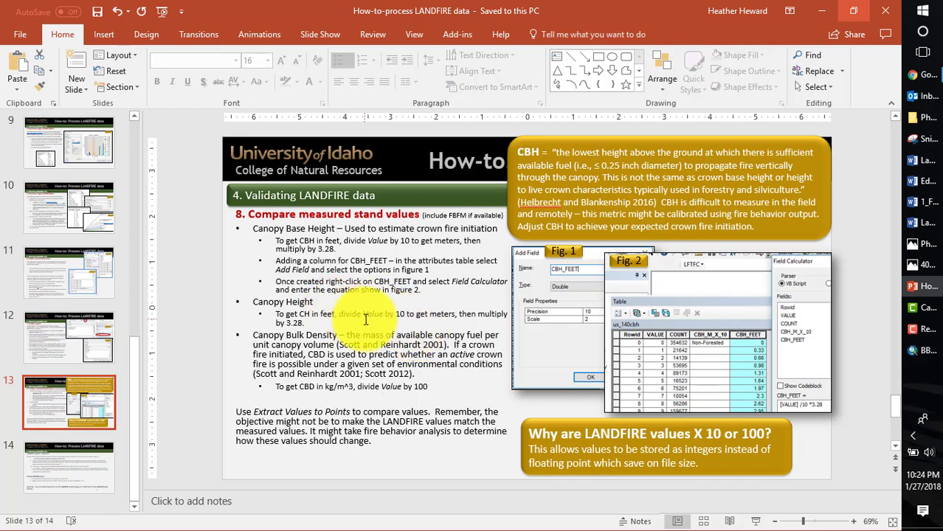
{"action": "key", "text": "alt+Tab"}
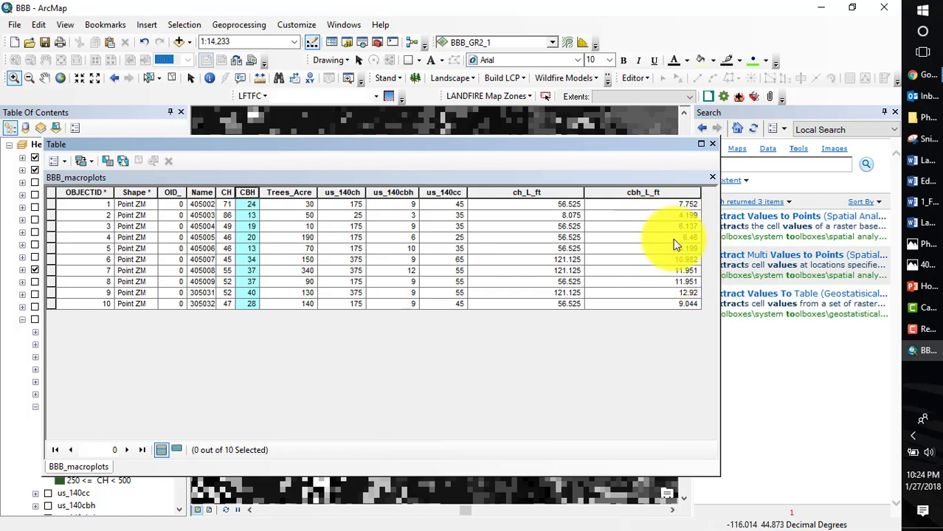
{"action": "left_click", "coordinate": [923, 266]}
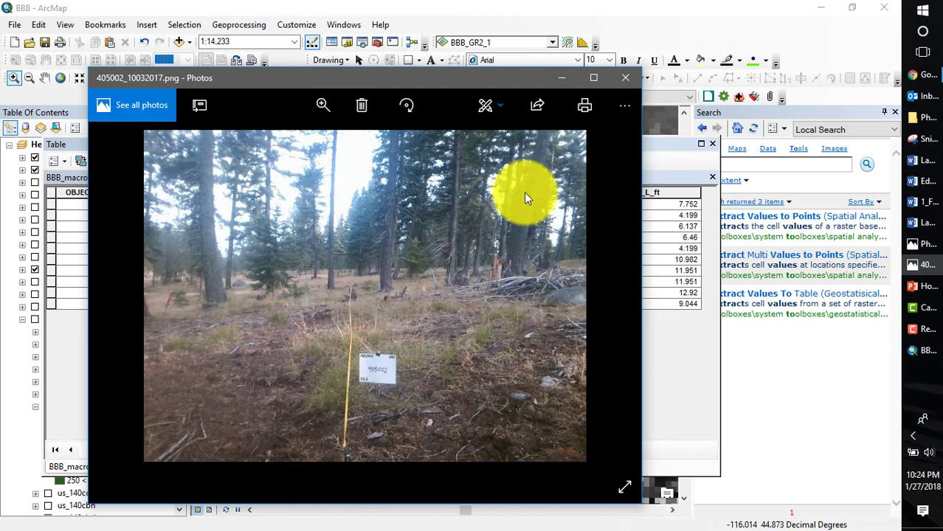
{"action": "left_click", "coordinate": [566, 82]}
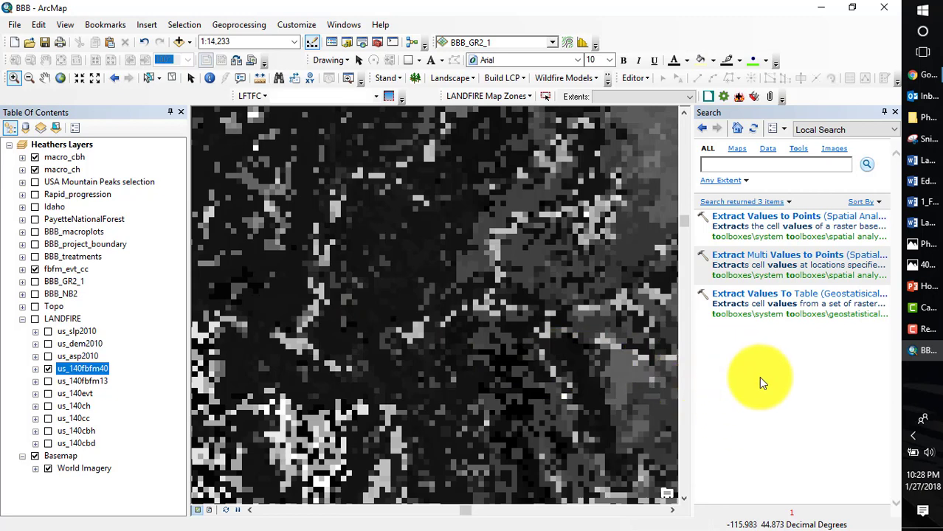
- Switch to the browser and look over the ArcFuels10 help system's welcome page
{"action": "left_click", "coordinate": [934, 381]}
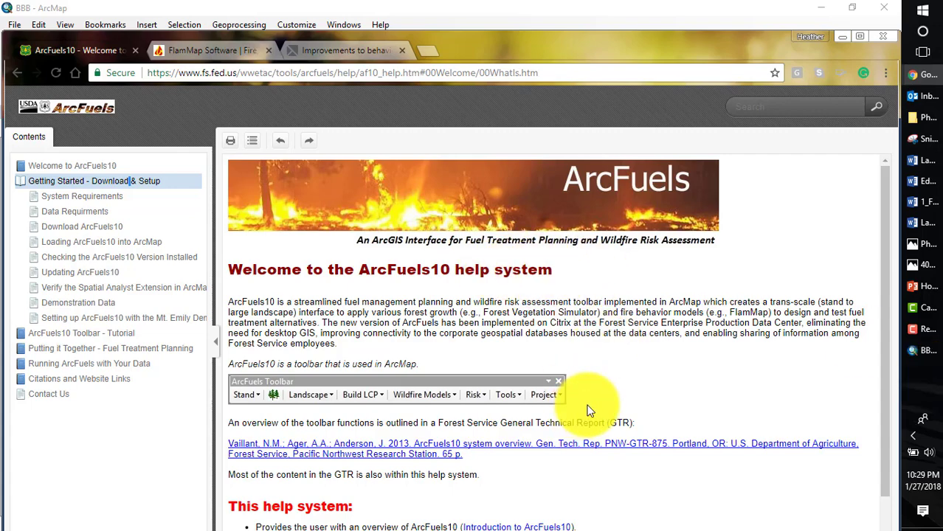
{"action": "scroll", "coordinate": [701, 482], "scroll_direction": "down", "scroll_amount": 1}
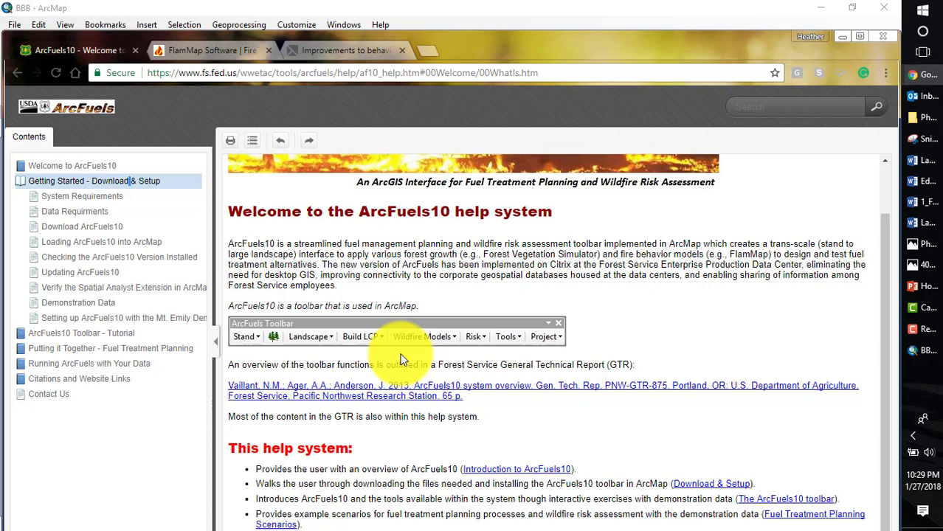
{"action": "scroll", "coordinate": [514, 411], "scroll_direction": "up", "scroll_amount": 1}
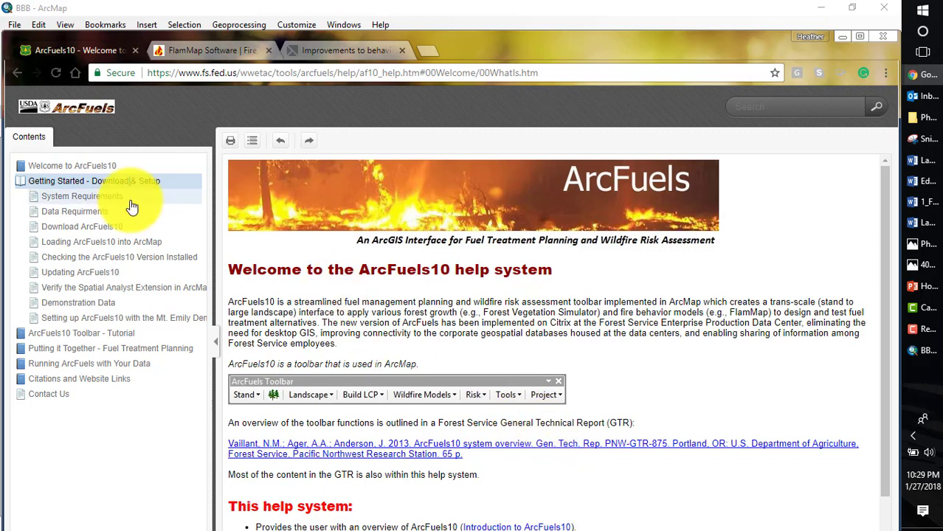
- Open the Download ArcFuels10 help page and review its linked programs and the instructions for ArcGIS installed on your computer
{"action": "left_click", "coordinate": [94, 233]}
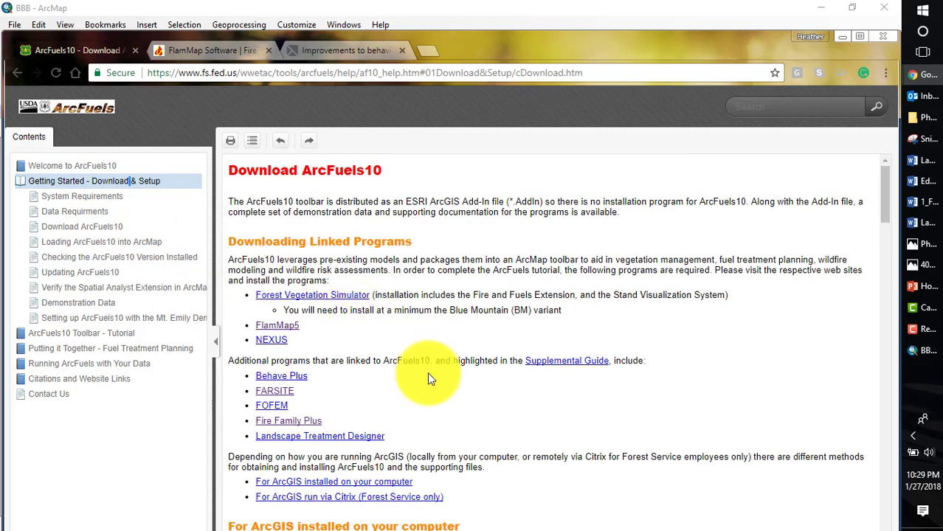
{"action": "scroll", "coordinate": [353, 379], "scroll_direction": "down", "scroll_amount": 1}
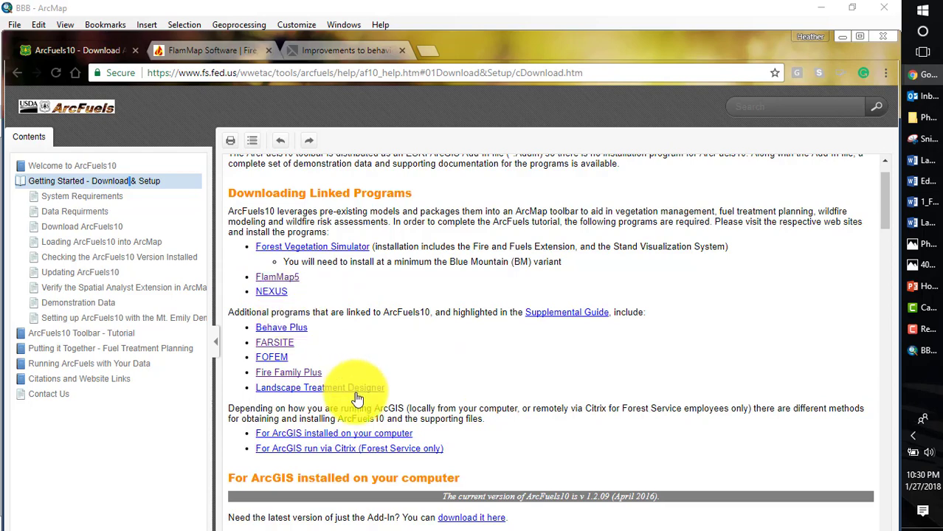
{"action": "left_click", "coordinate": [325, 435]}
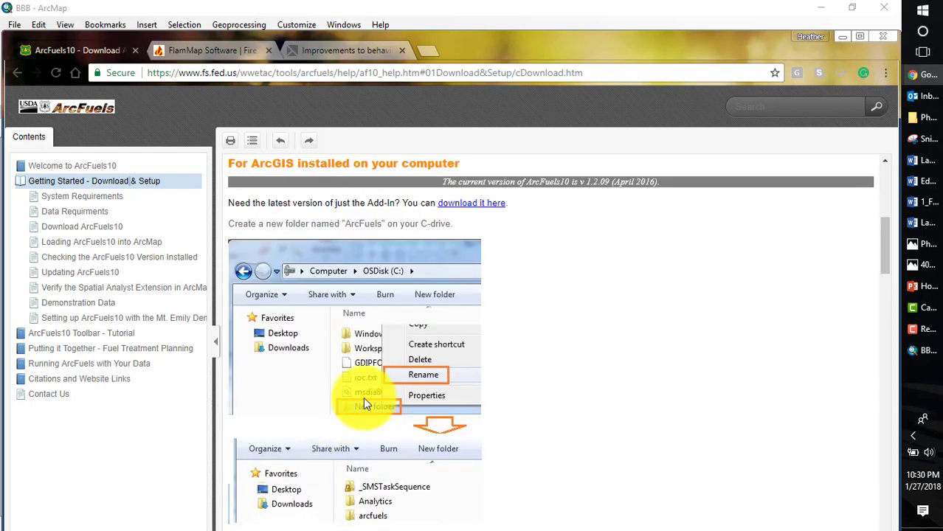
{"action": "scroll", "coordinate": [520, 424], "scroll_direction": "down", "scroll_amount": 3}
{"action": "scroll", "coordinate": [520, 428], "scroll_direction": "down", "scroll_amount": 6}
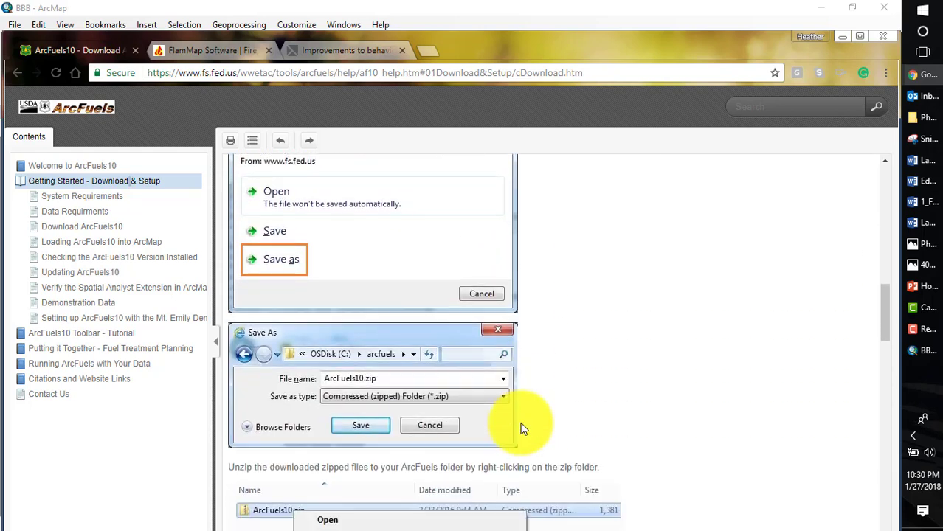
{"action": "scroll", "coordinate": [520, 425], "scroll_direction": "up", "scroll_amount": 6}
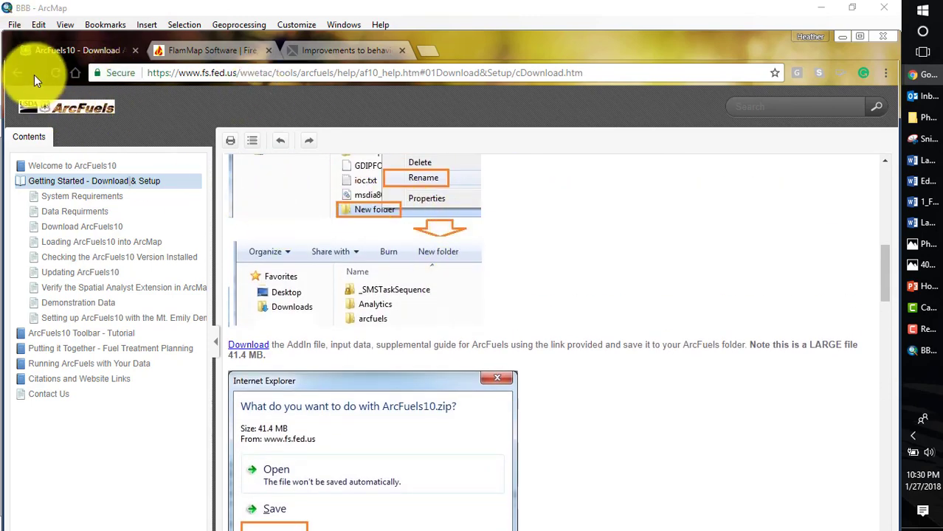
{"action": "scroll", "coordinate": [326, 242], "scroll_direction": "up", "scroll_amount": 8}
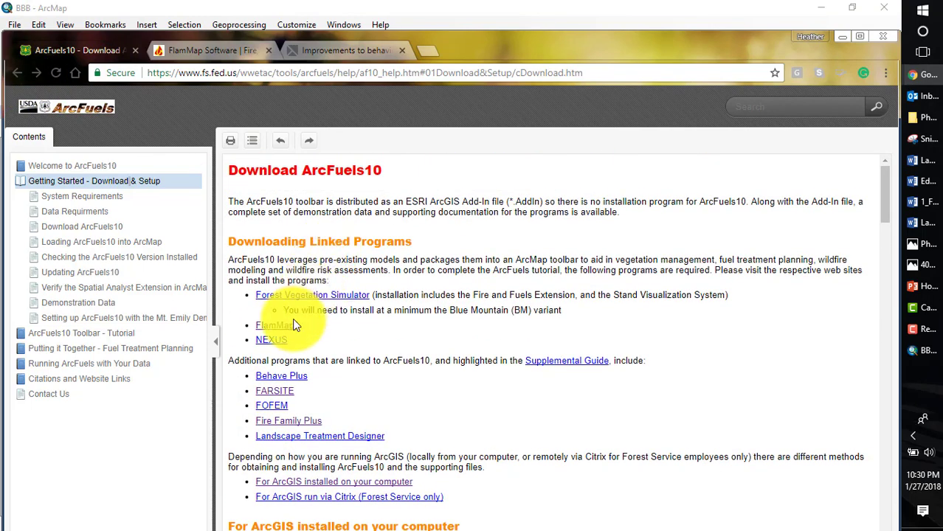
- Follow the FlamMap5 link to the FlamMap project page and open its FlamMap Software download page
{"action": "left_click", "coordinate": [287, 327]}
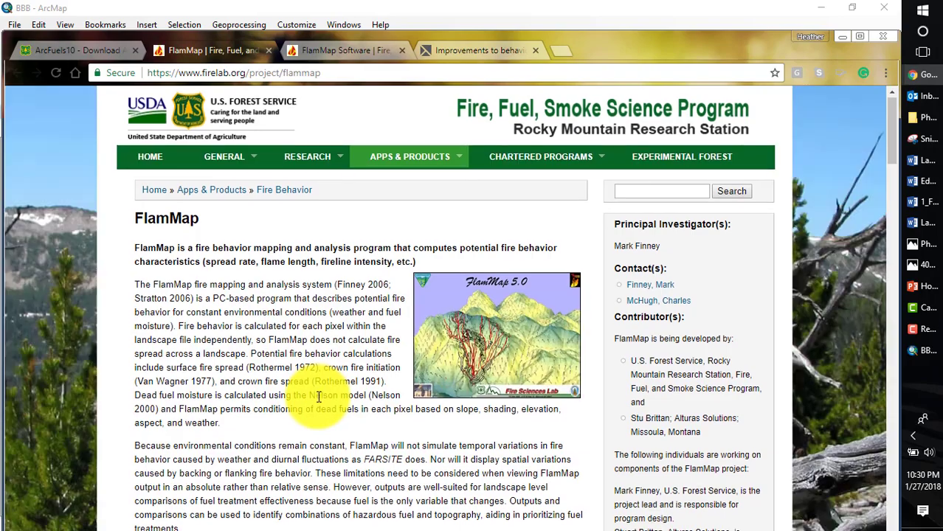
{"action": "scroll", "coordinate": [319, 397], "scroll_direction": "down", "scroll_amount": 8}
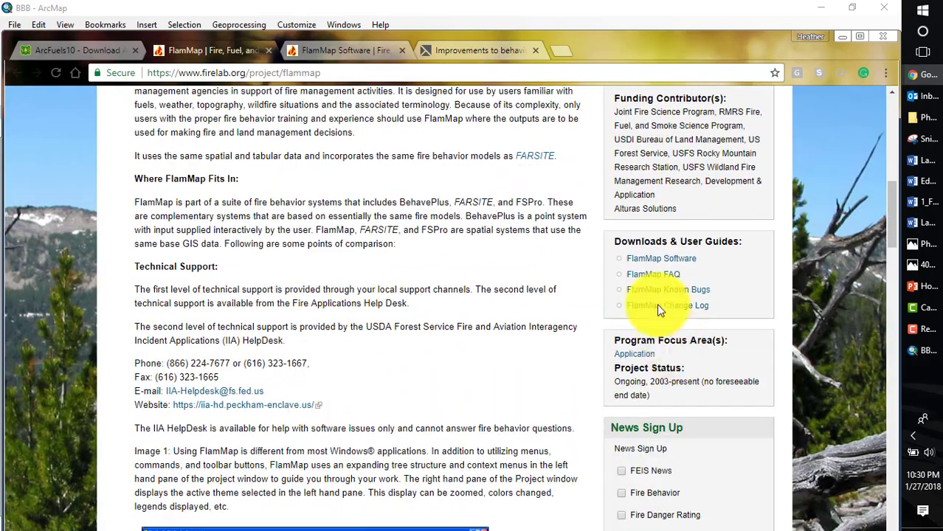
{"action": "left_click", "coordinate": [656, 260]}
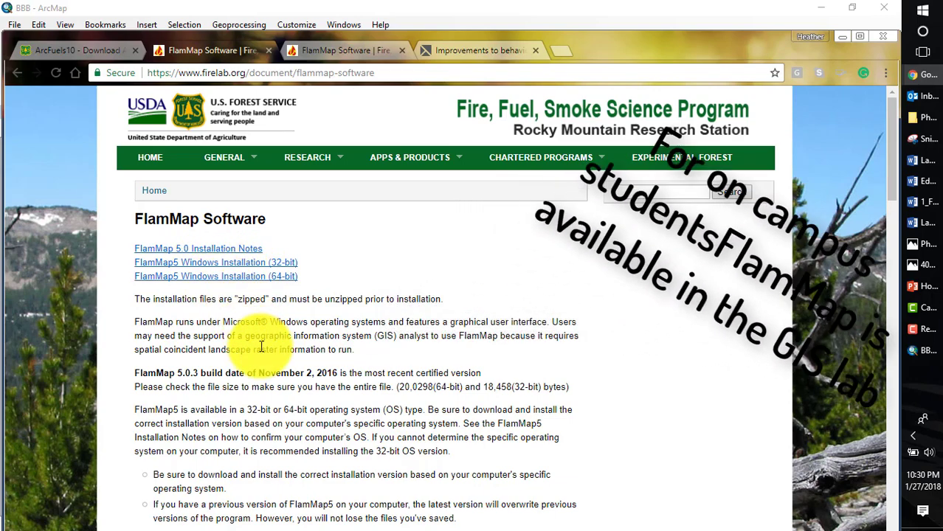
- Read through the FlamMap Software page's installation files, 32-bit and 64-bit version guidance and important installation instructions
{"action": "scroll", "coordinate": [284, 368], "scroll_direction": "down", "scroll_amount": 1}
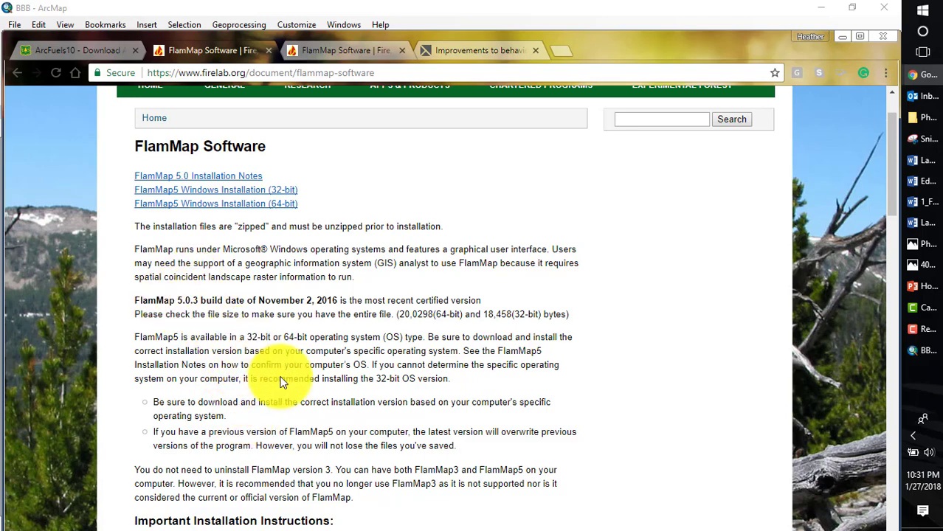
{"action": "scroll", "coordinate": [292, 391], "scroll_direction": "down", "scroll_amount": 1}
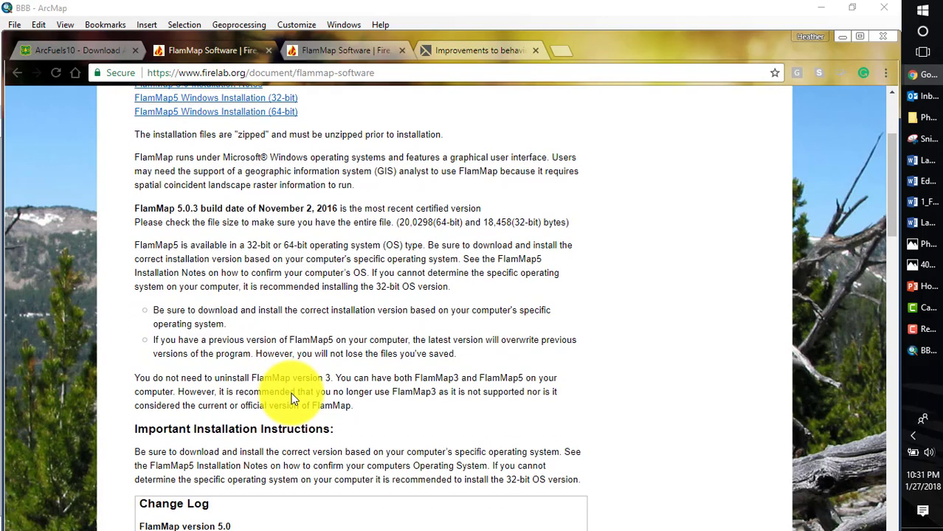
{"action": "scroll", "coordinate": [292, 399], "scroll_direction": "up", "scroll_amount": 2}
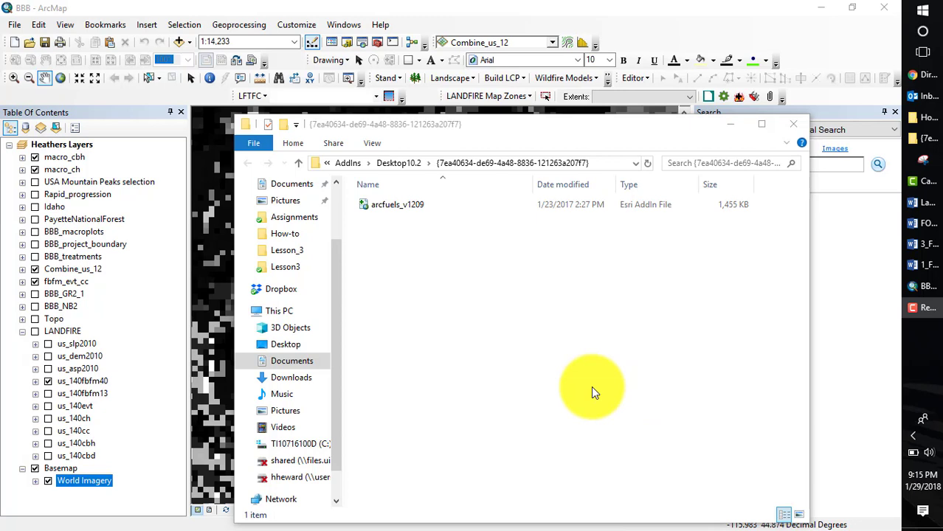
- Open the arcfuels_v1209 add-in file to review its installation details, then dismiss the installer and its folder without installing
{"action": "left_click", "coordinate": [390, 208]}
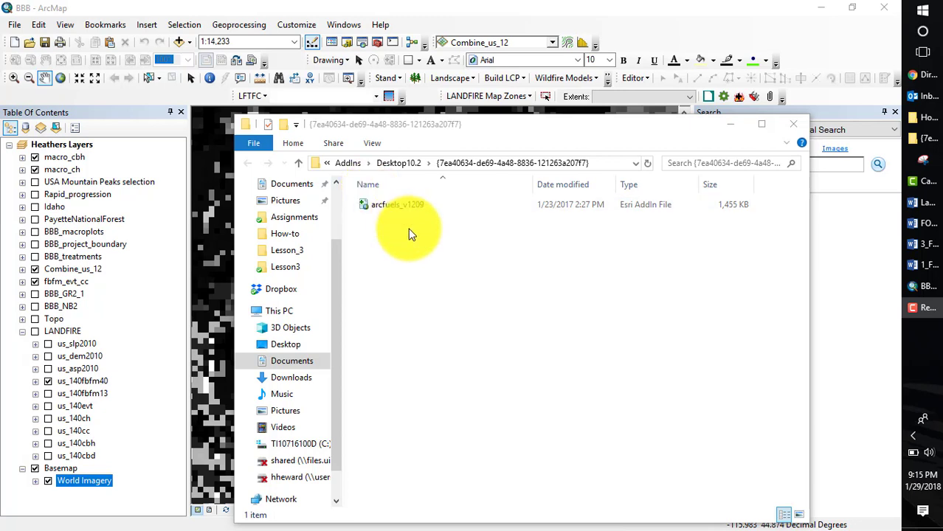
{"action": "double_click", "coordinate": [396, 209]}
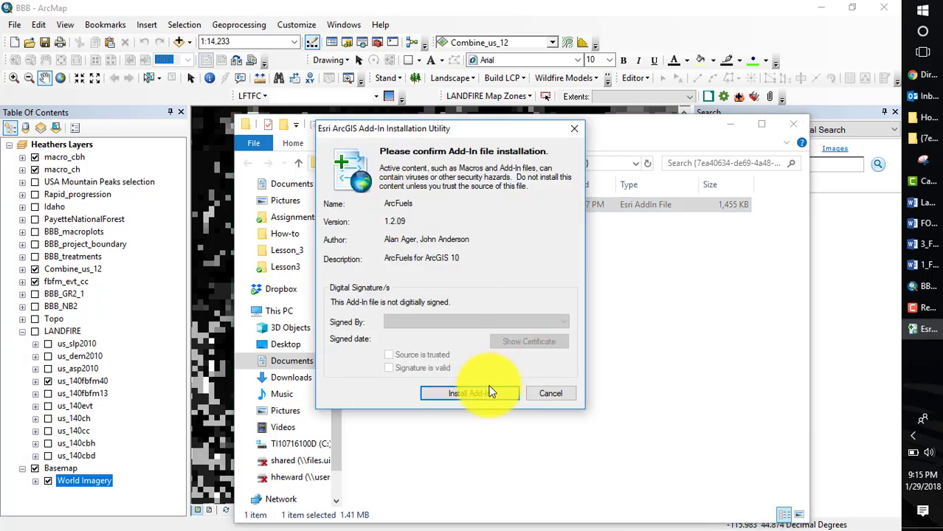
{"action": "left_click", "coordinate": [574, 128]}
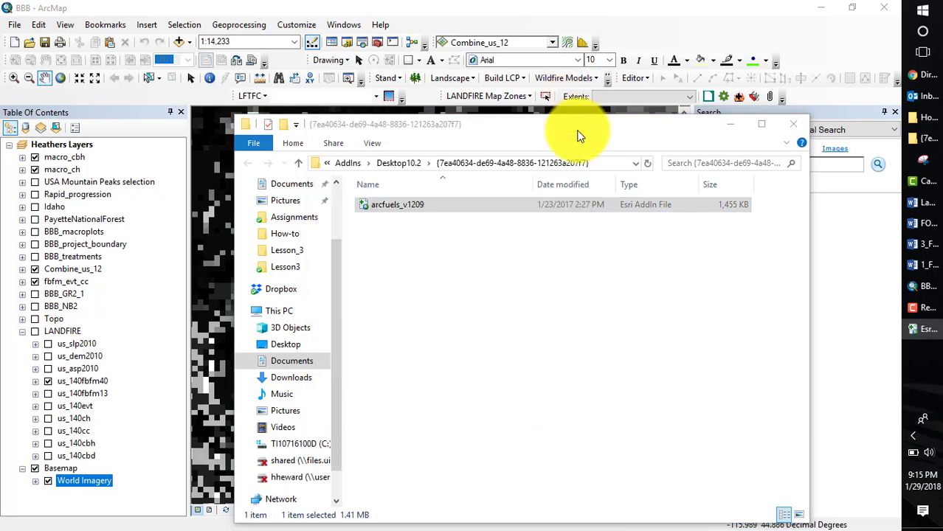
{"action": "left_click", "coordinate": [730, 123]}
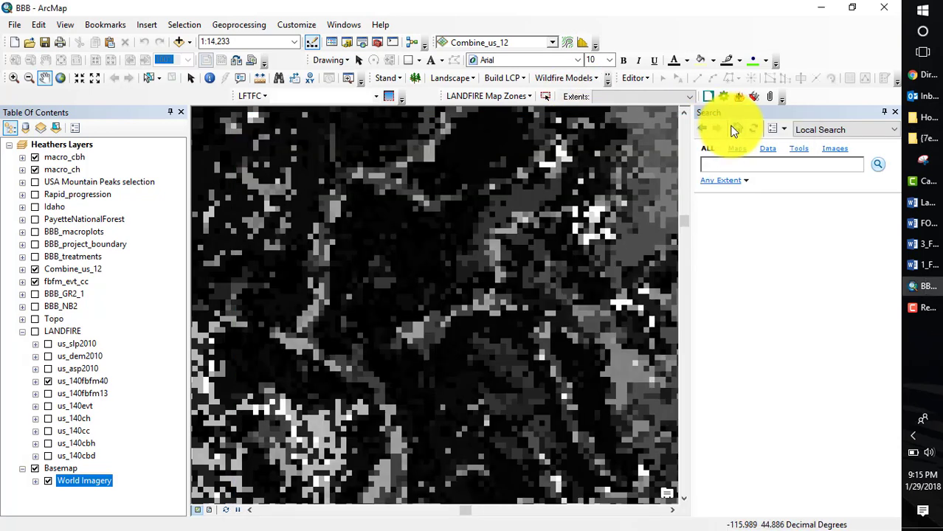
- Check the ArcFuels entry in ArcMap's Add-In Manager, then close the manager
{"action": "left_click", "coordinate": [305, 28]}
{"action": "left_click", "coordinate": [387, 146]}
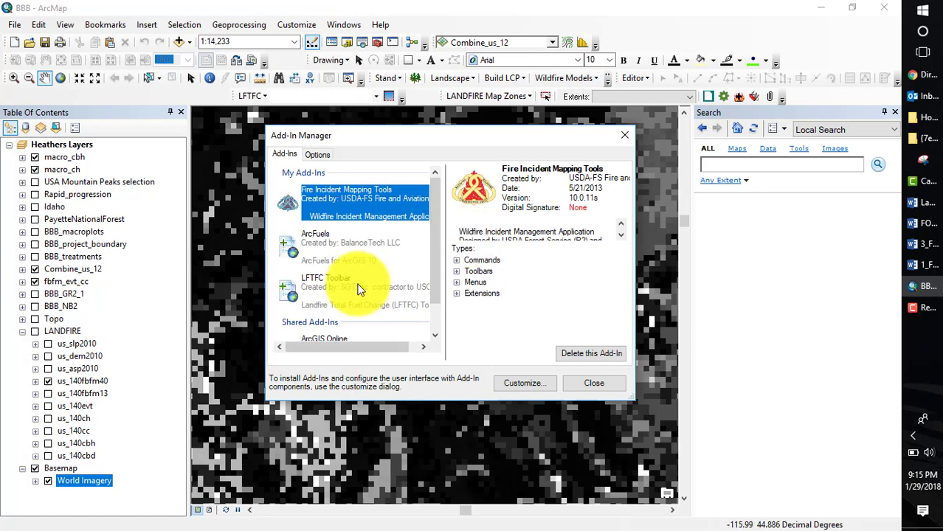
{"action": "left_click", "coordinate": [338, 242]}
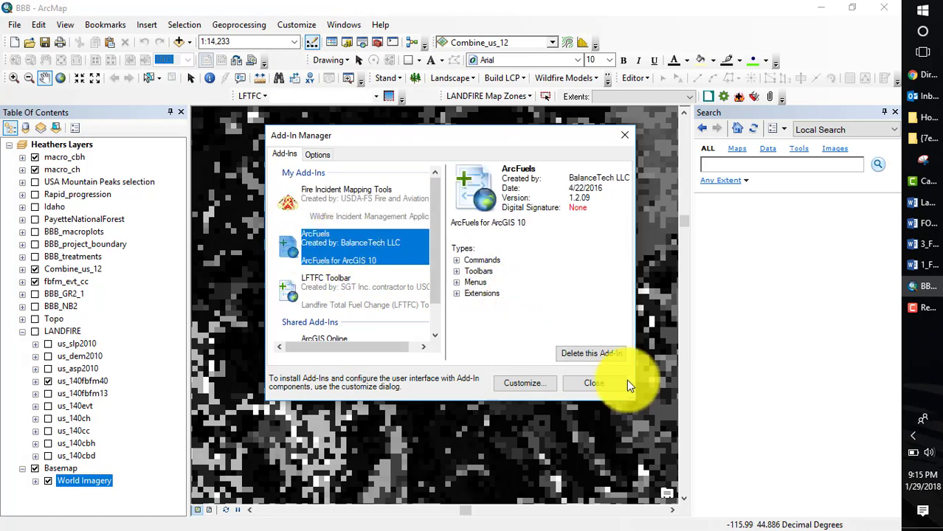
{"action": "left_click", "coordinate": [598, 383]}
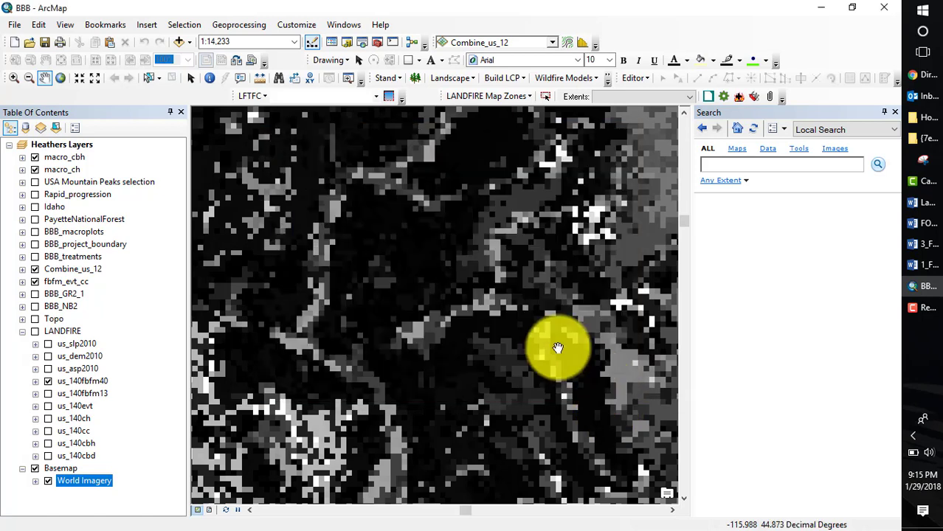
- Check the list of available toolbars for the ArcFuels Toolbar and close the list without changing anything
{"action": "left_click", "coordinate": [298, 26]}
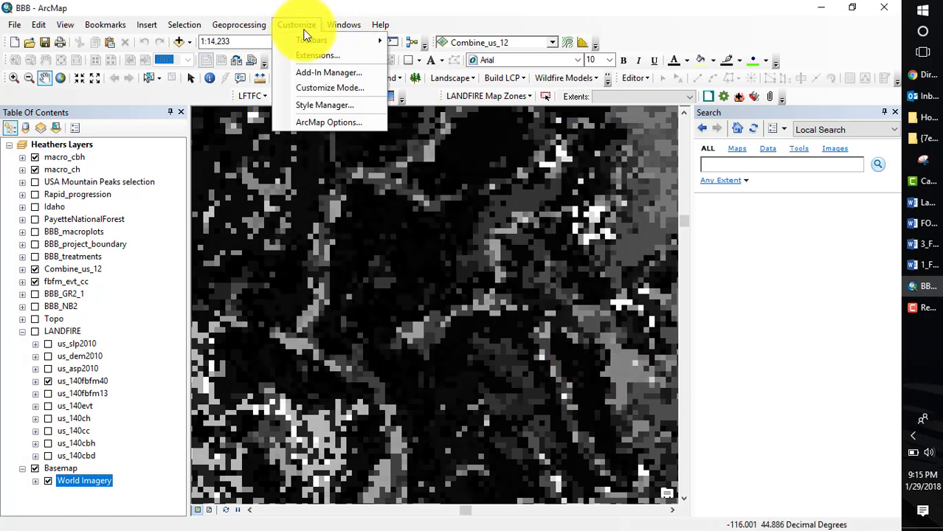
{"action": "mouse_move", "coordinate": [320, 41]}
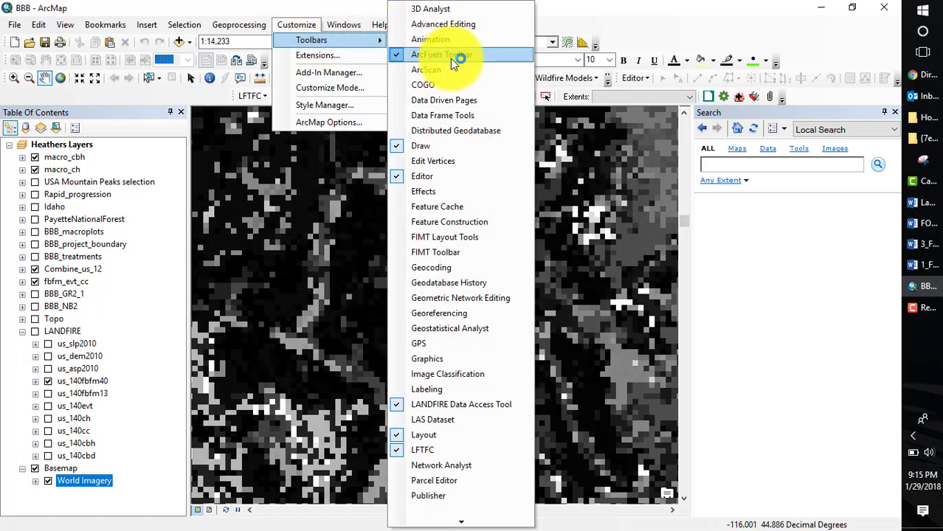
{"action": "left_click", "coordinate": [637, 33]}
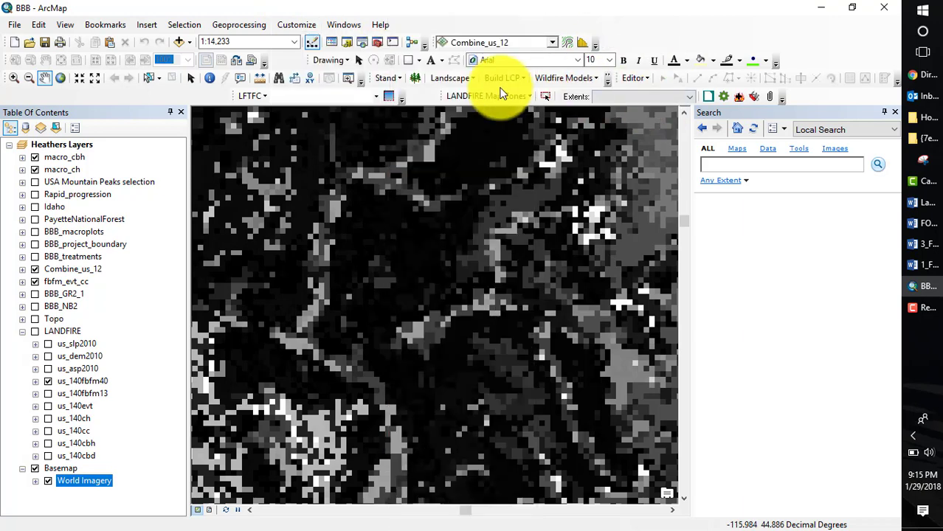